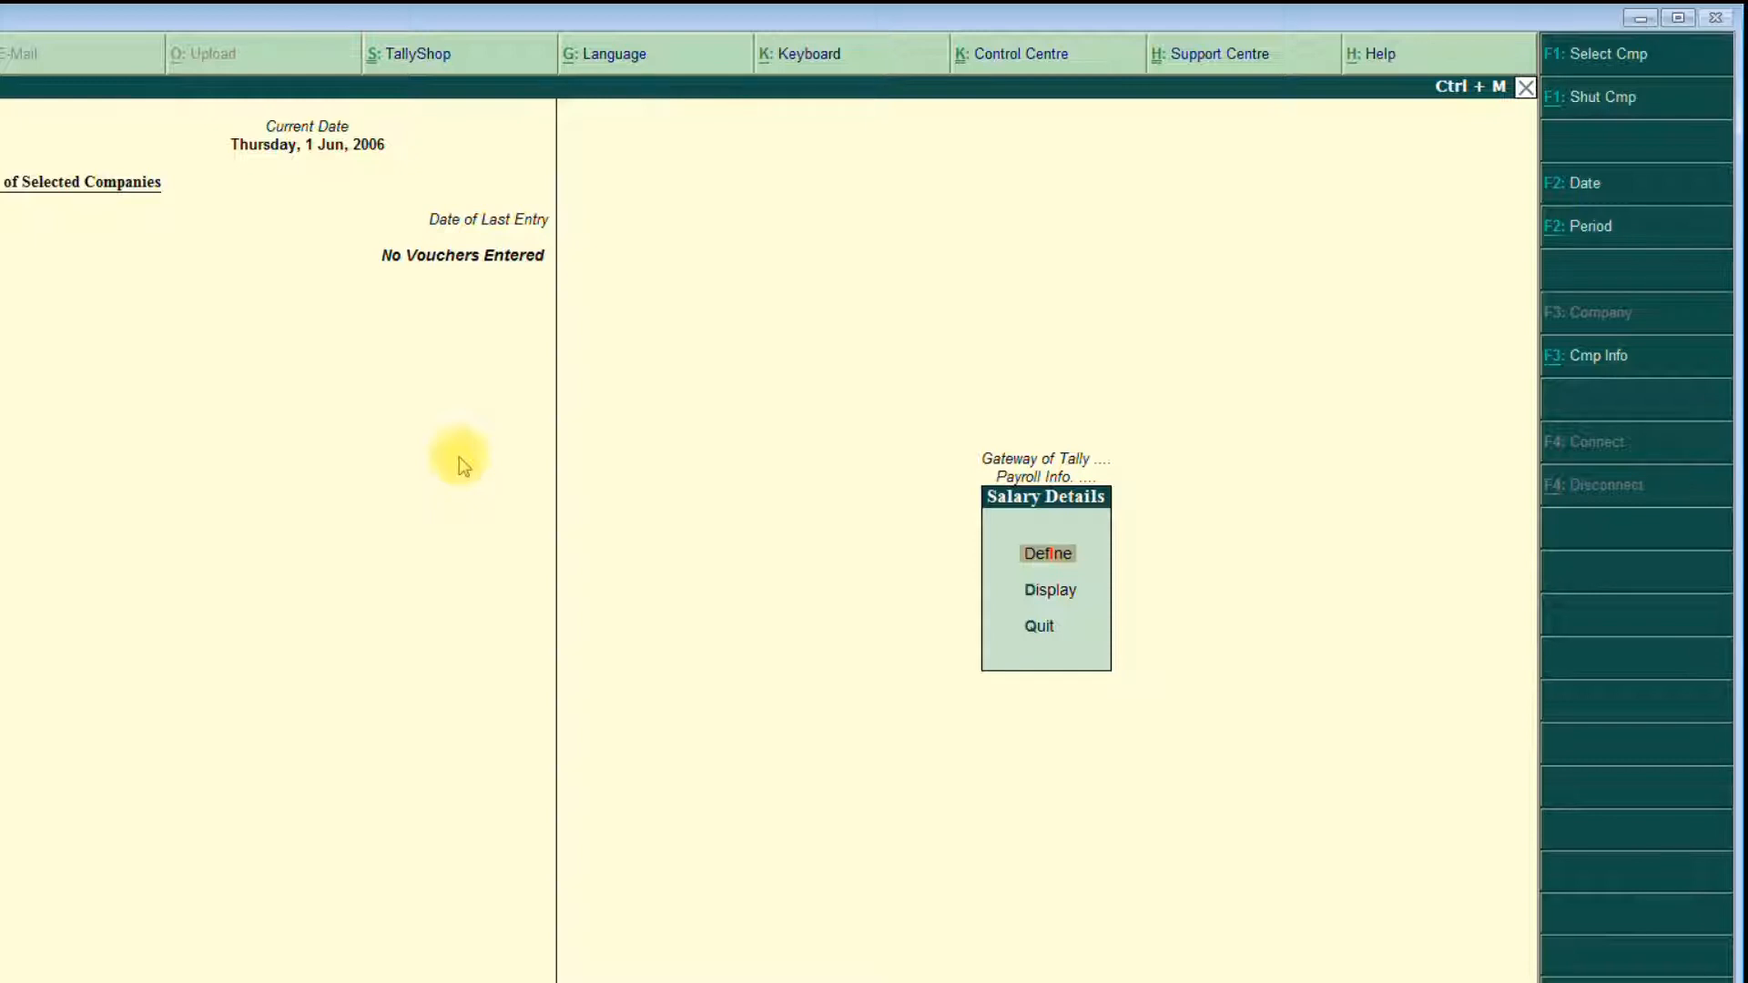
- Review the first listed employee's salary definition effective 1-Apr-2006, from Basic Salary through Provident Fund, and accept it
key(Return)
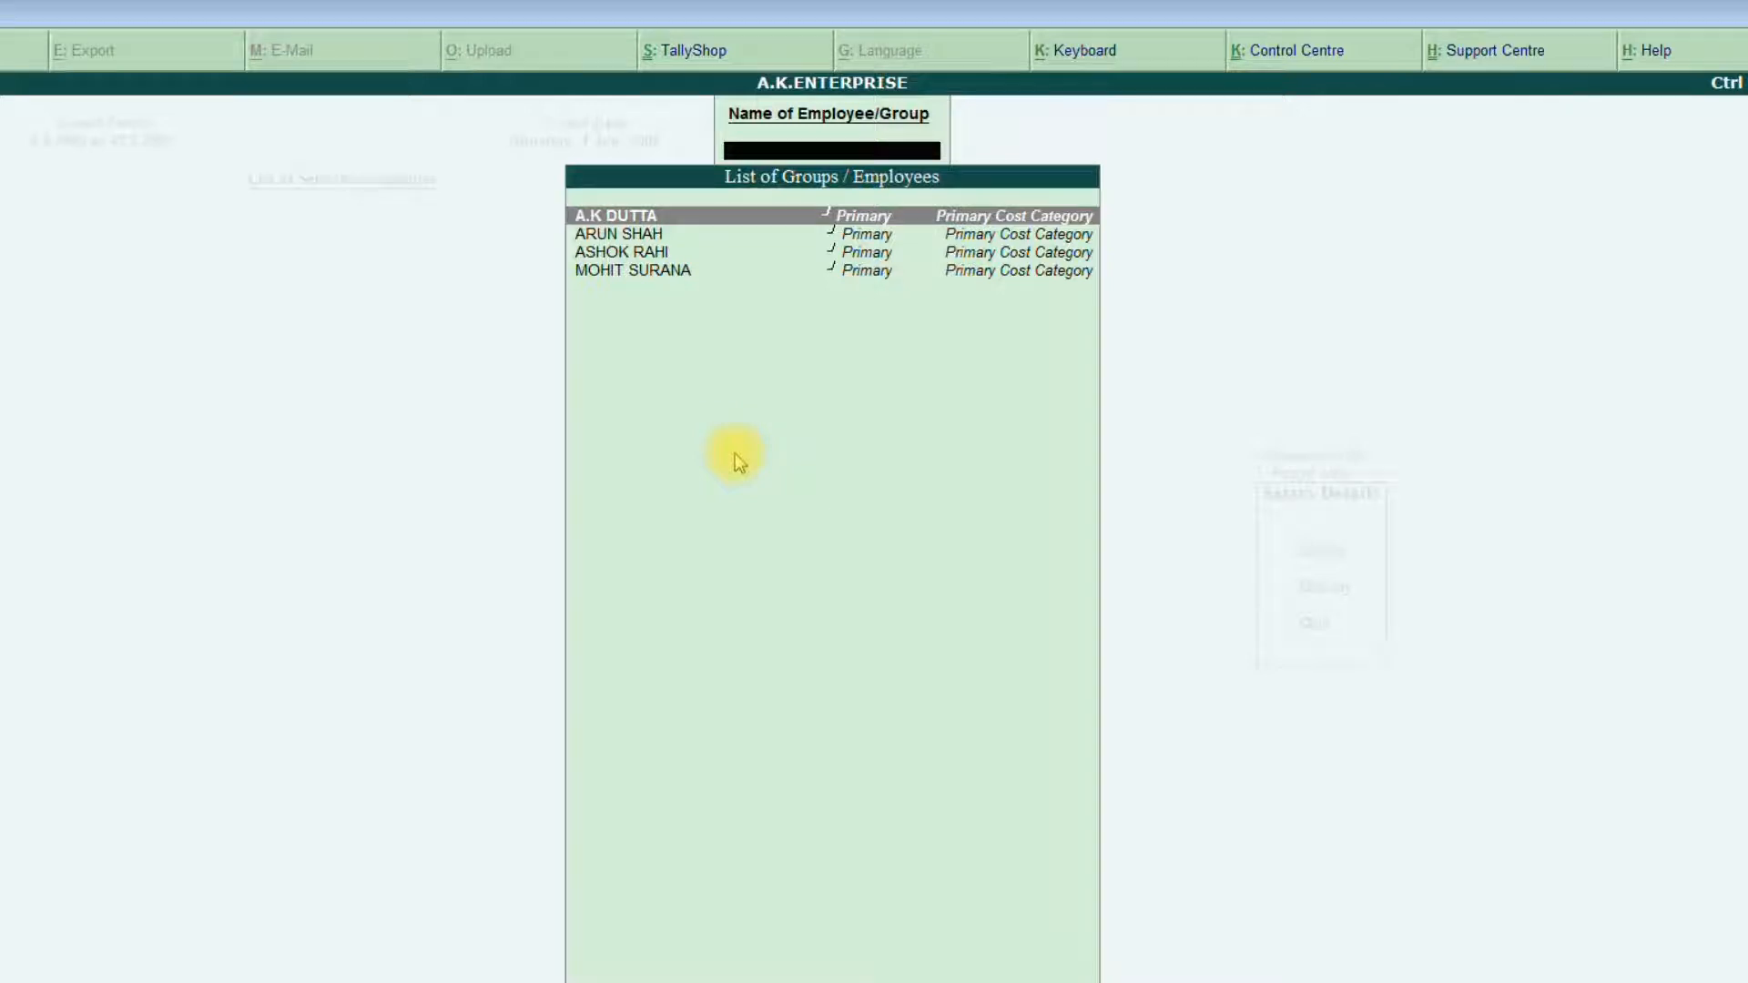
key(Return)
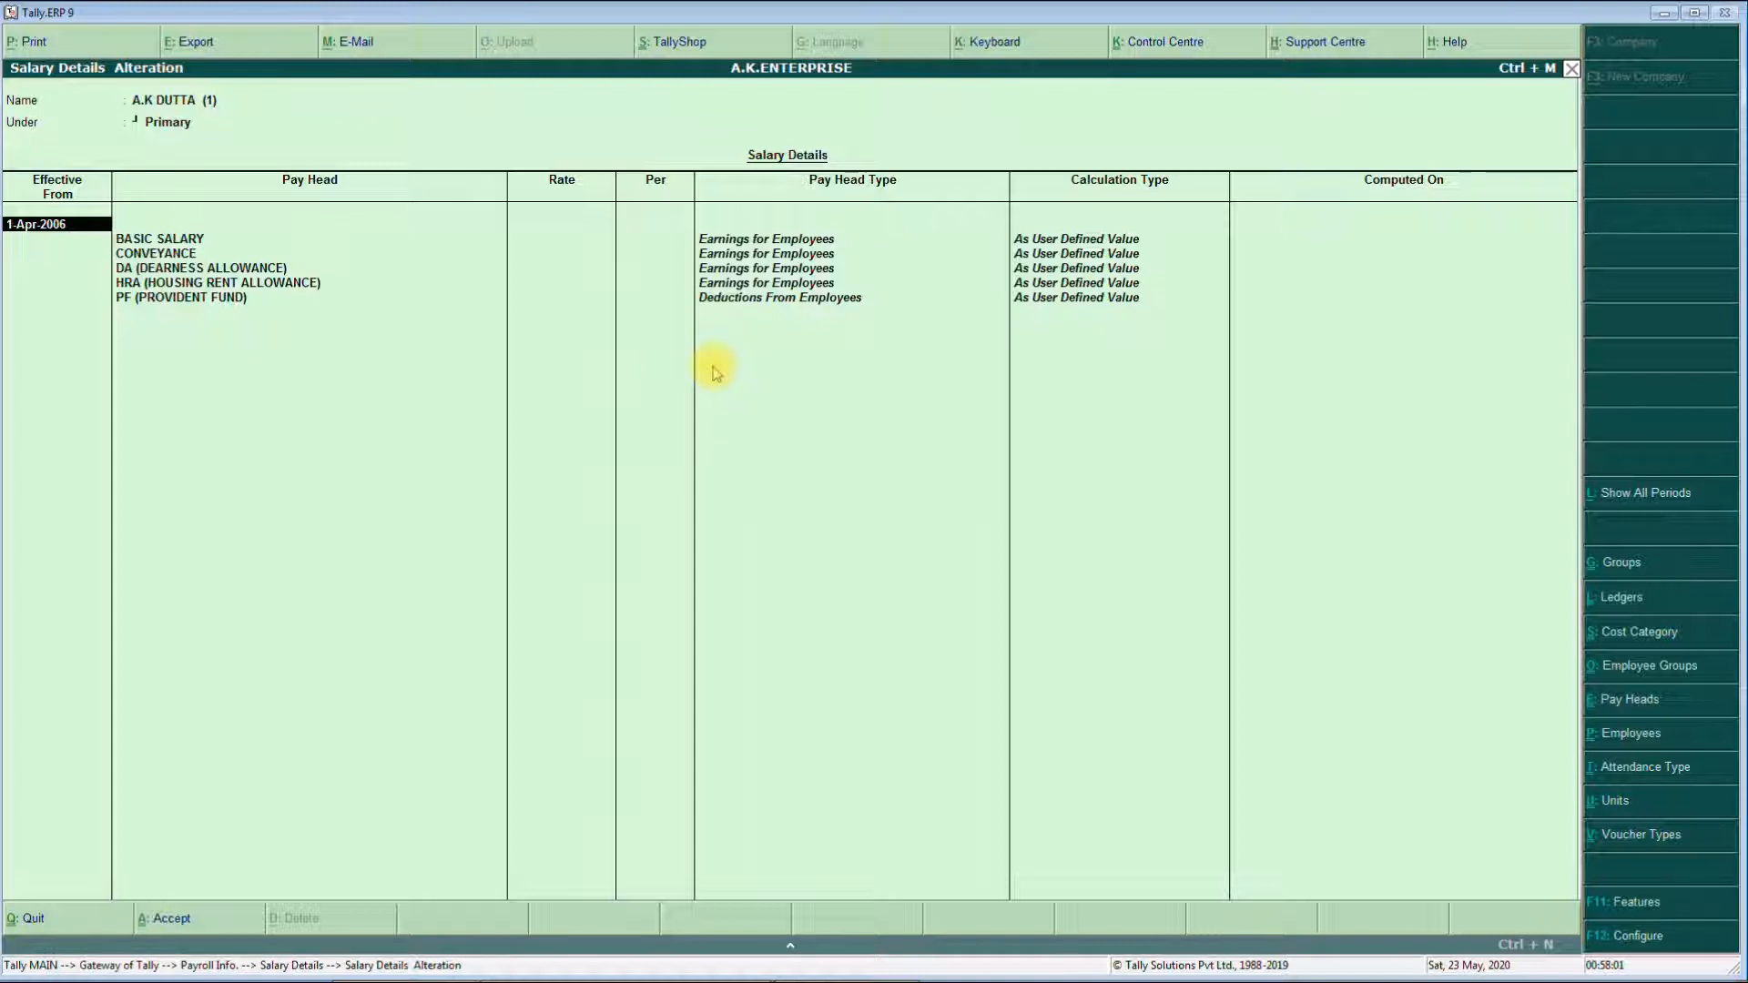
key(Return)
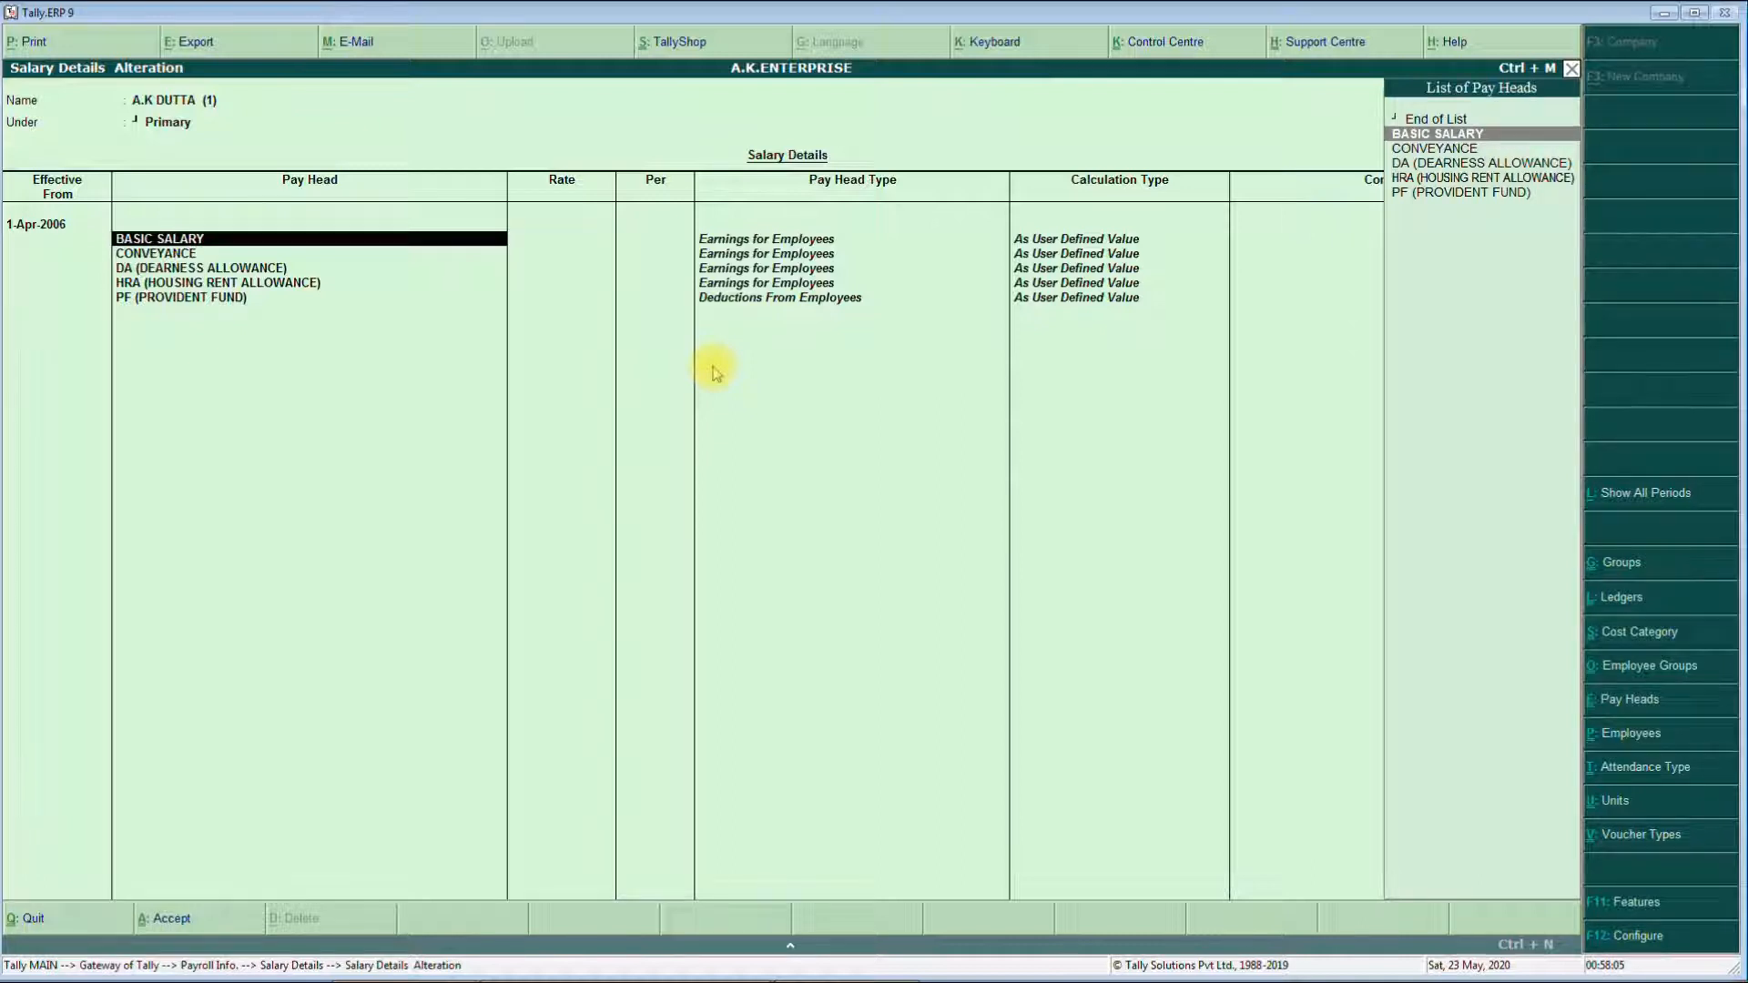
key(Return)
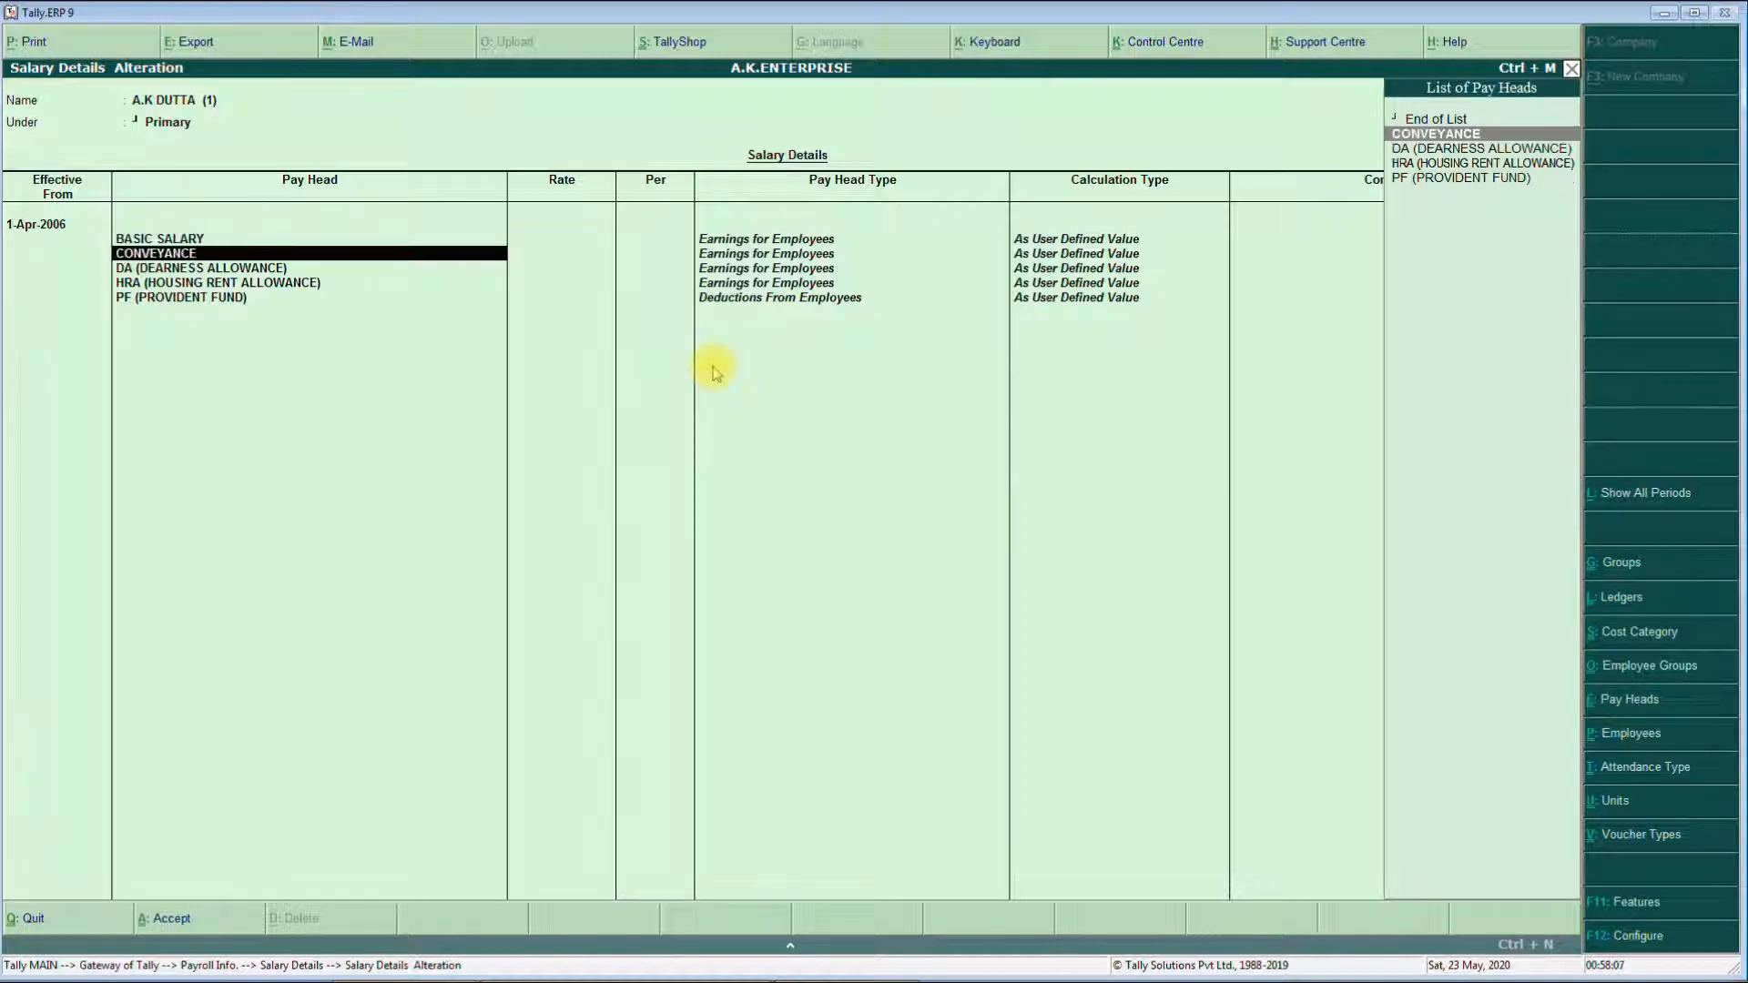
key(Return)
key(Return)
key(Return)
key(Return)
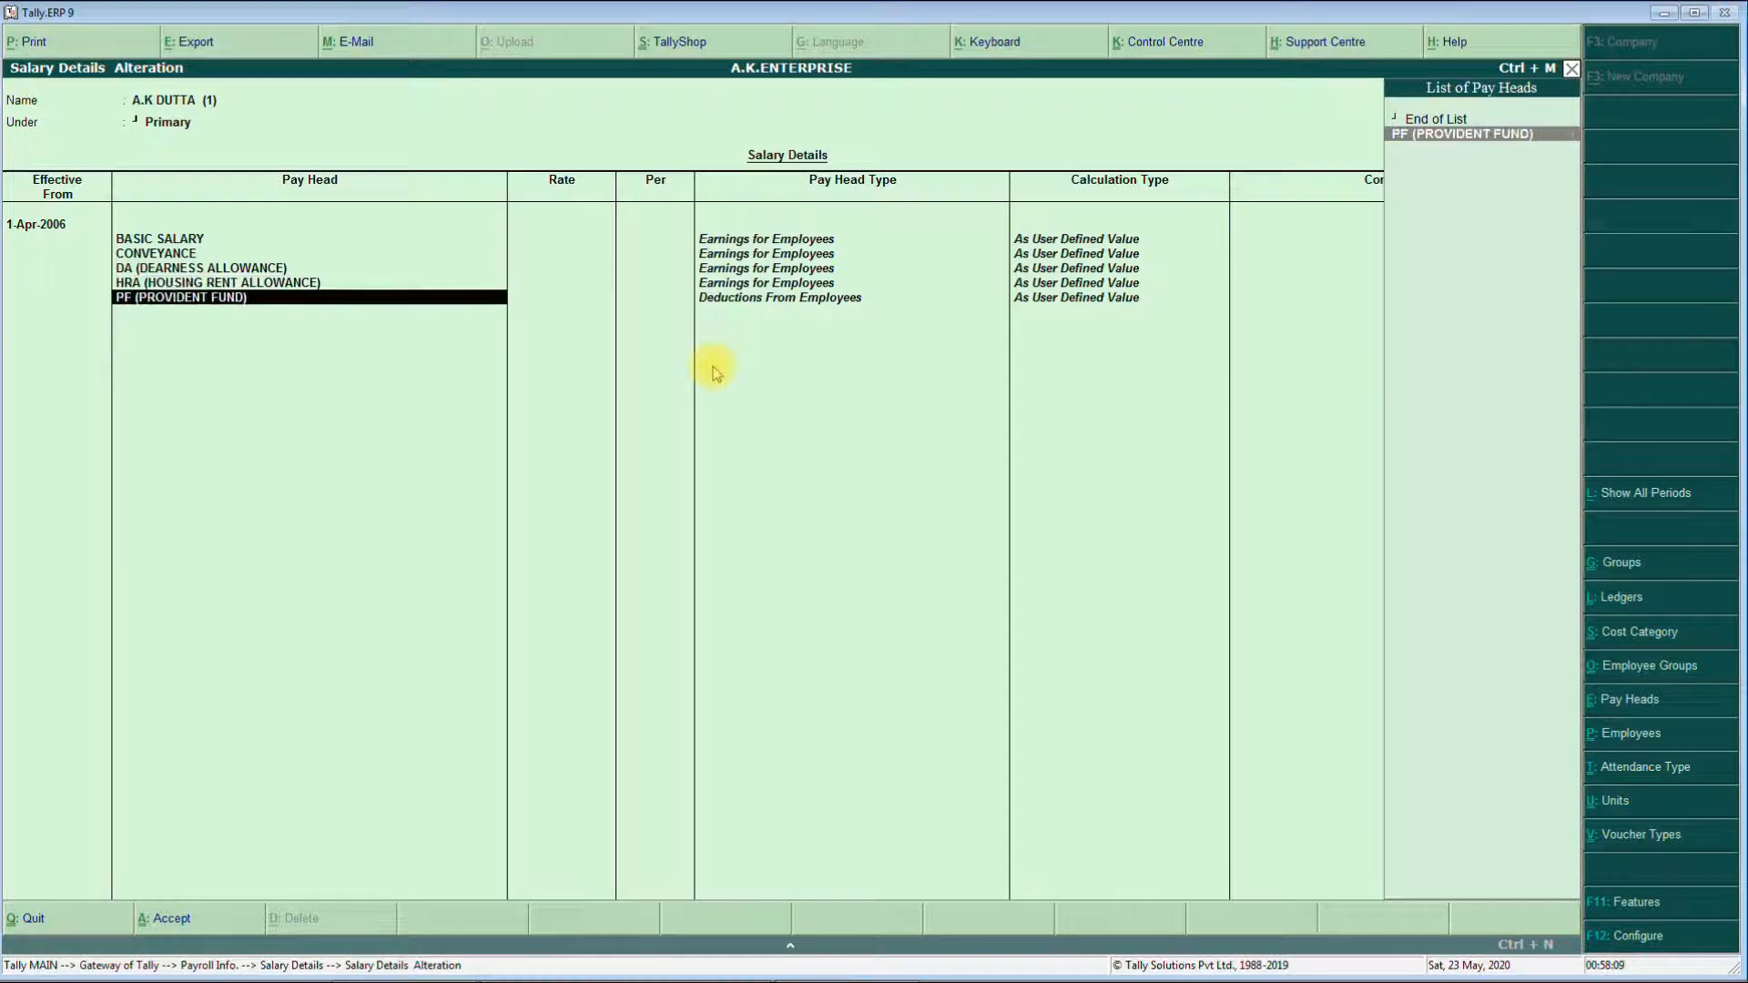
key(Return)
key(Return)
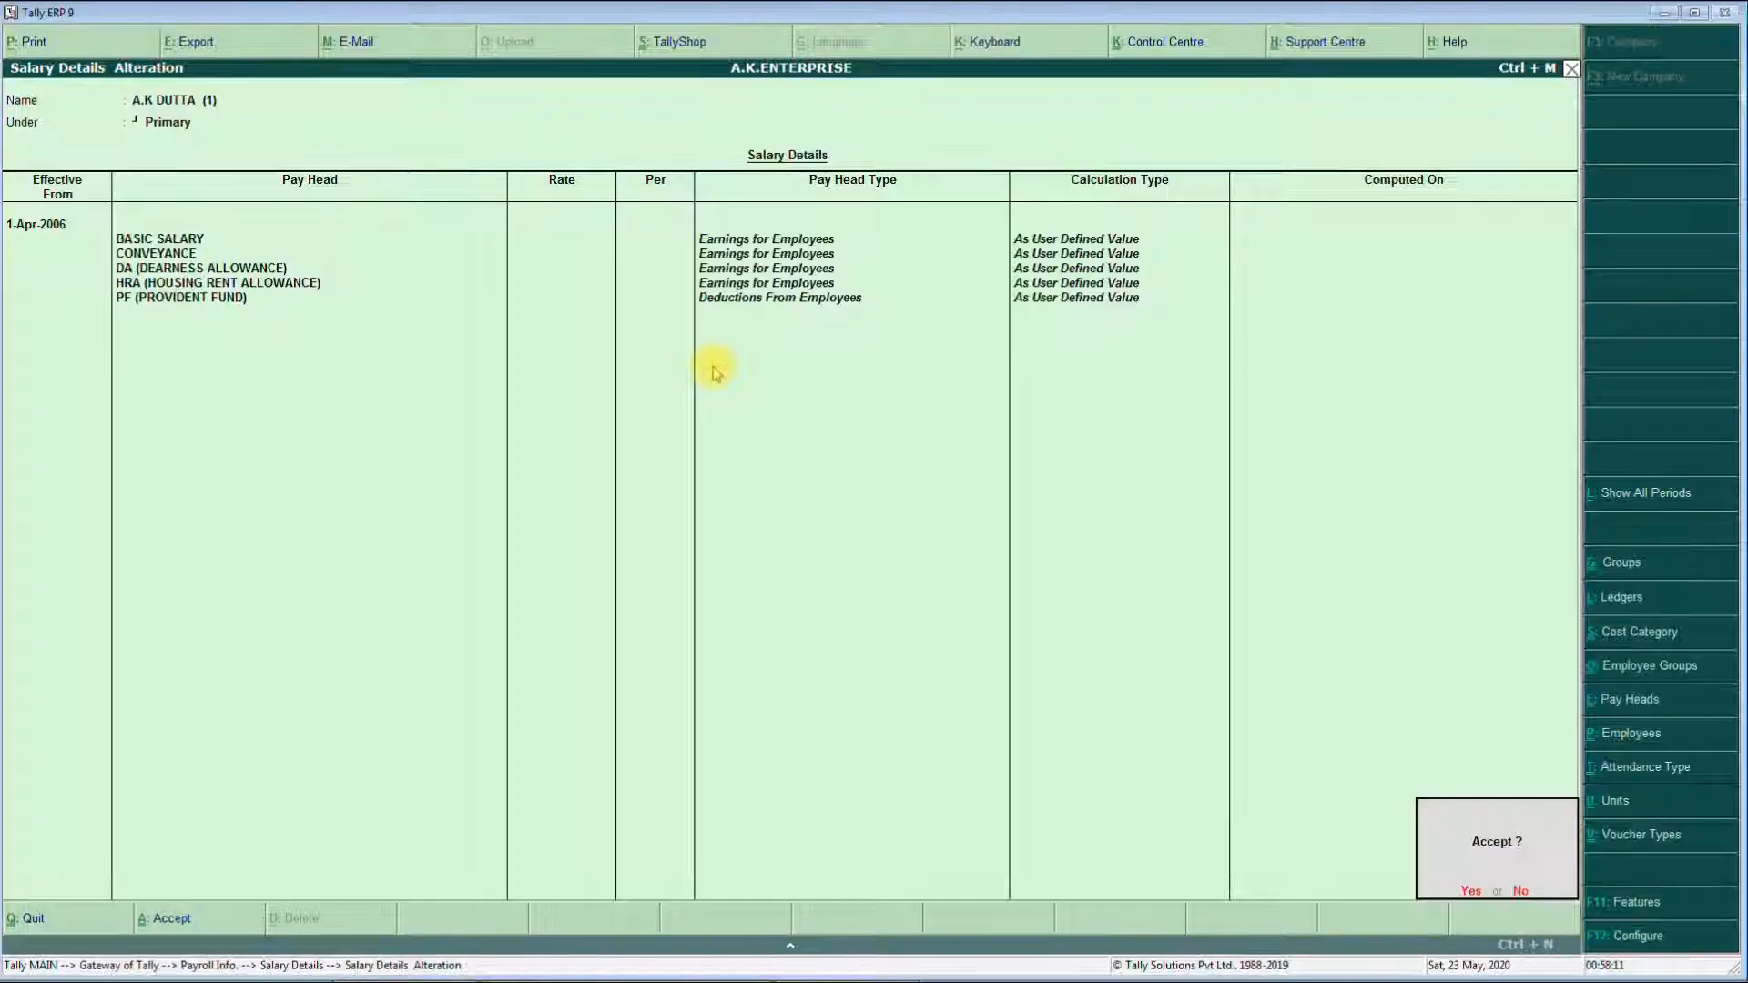
key(Return)
- Review all pay heads in the second listed employee's salary definition and accept the record
key(Down)
key(Return)
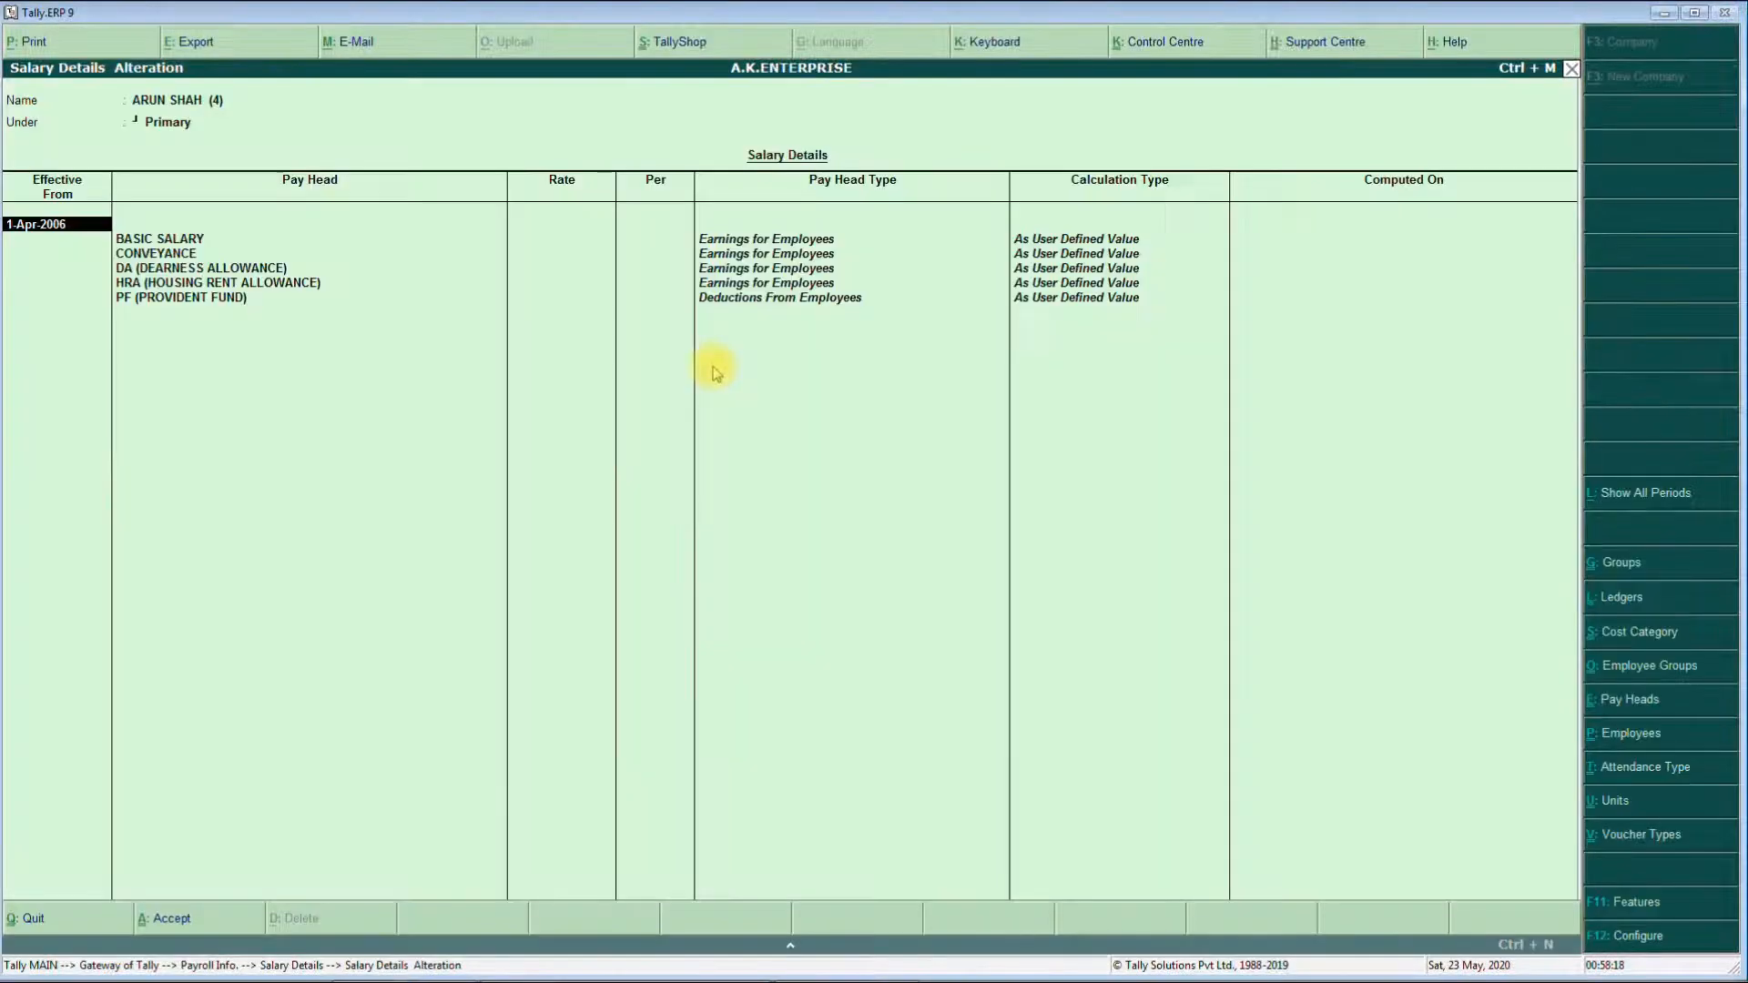
key(Return)
key(Return)
key(Return)
key(Return)
key(Return)
key(Return)
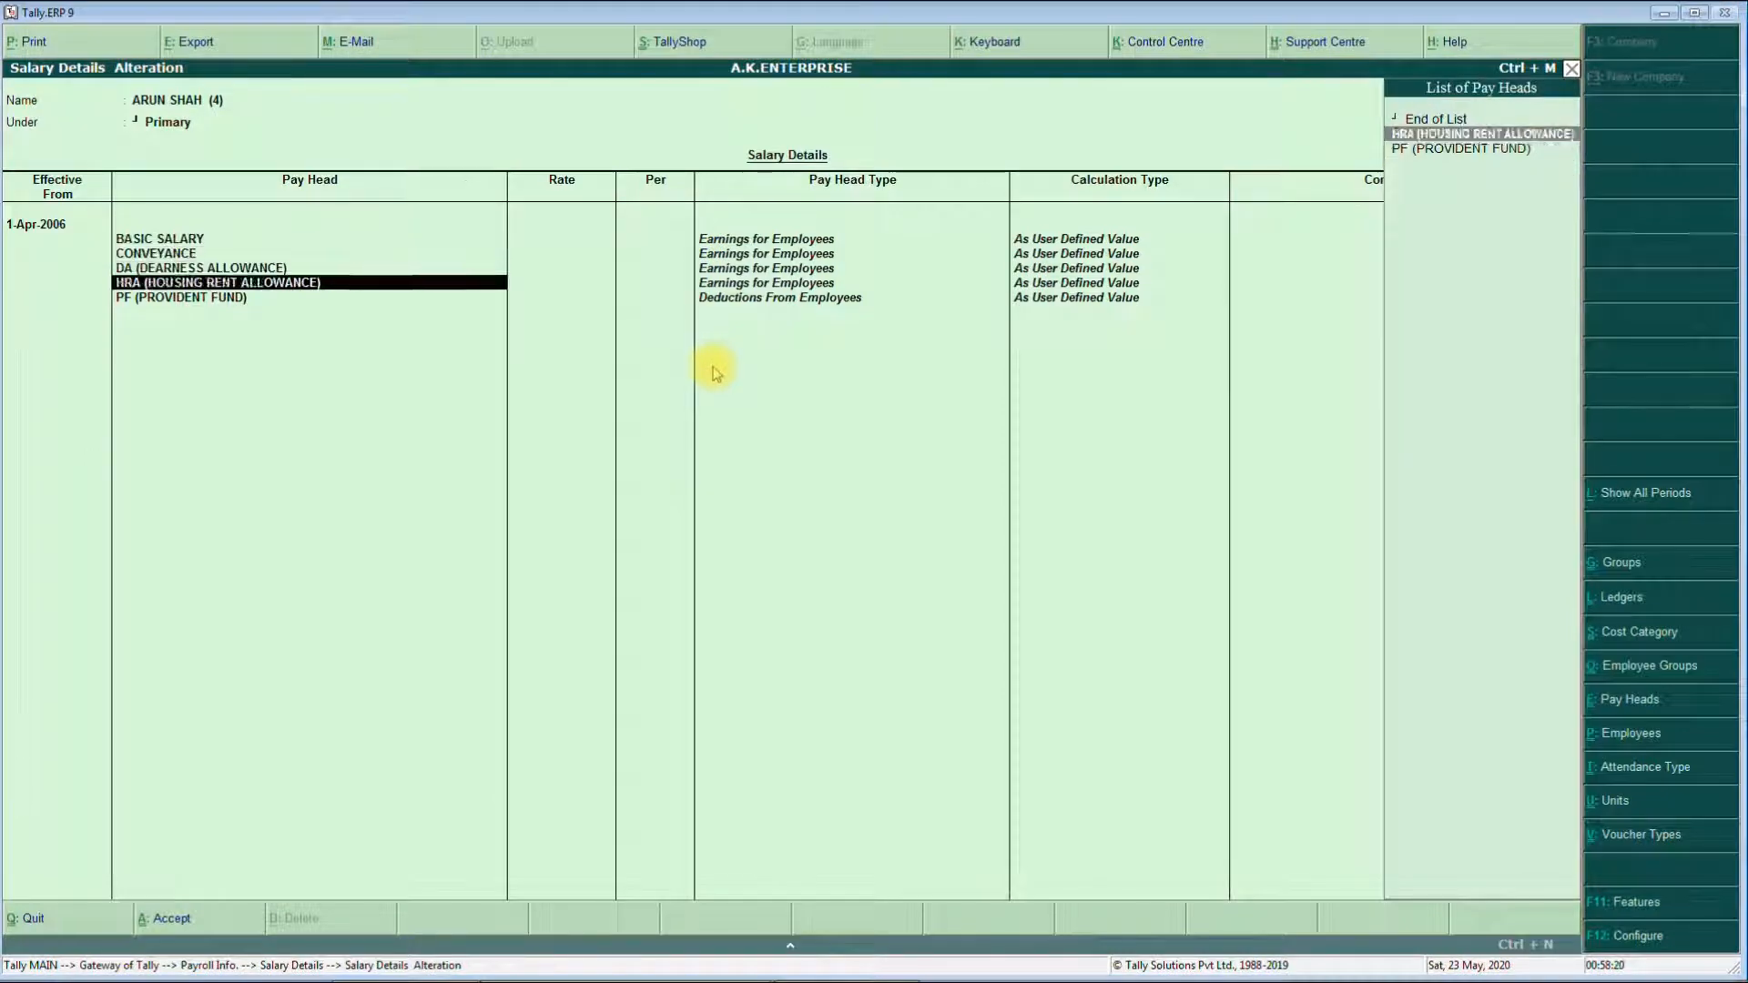
key(Return)
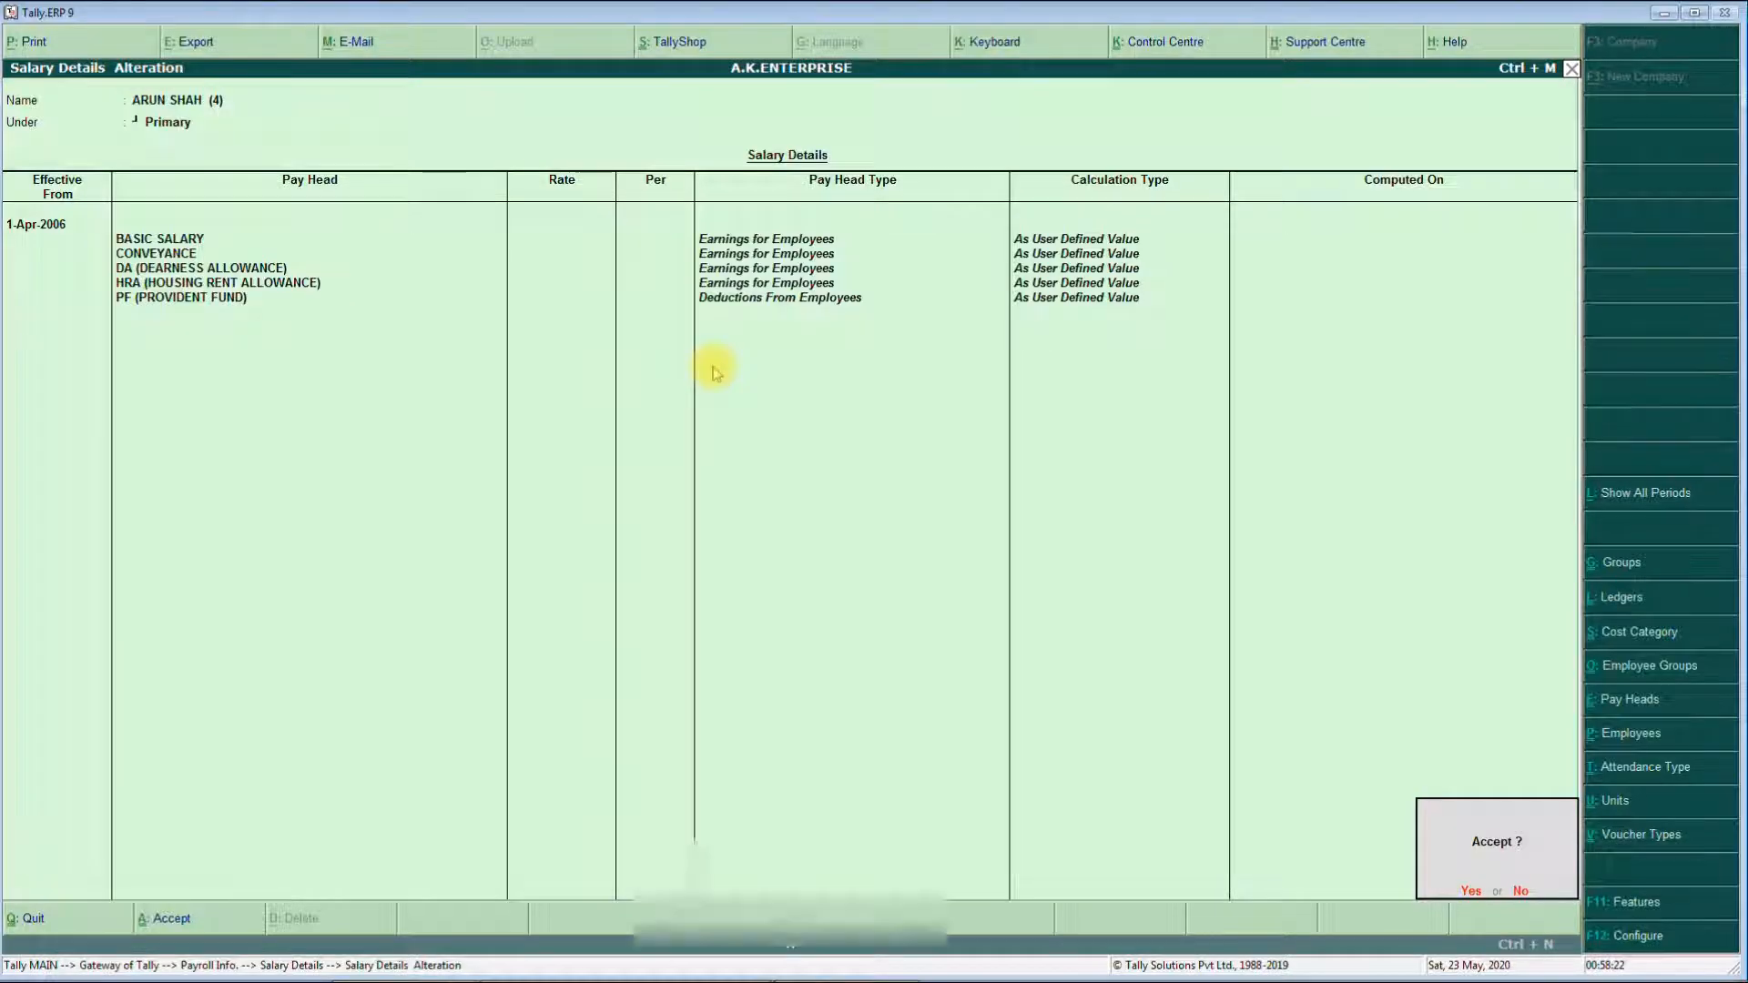
key(Return)
- Check the third listed employee's salary definition through its last pay head and accept it
key(Down)
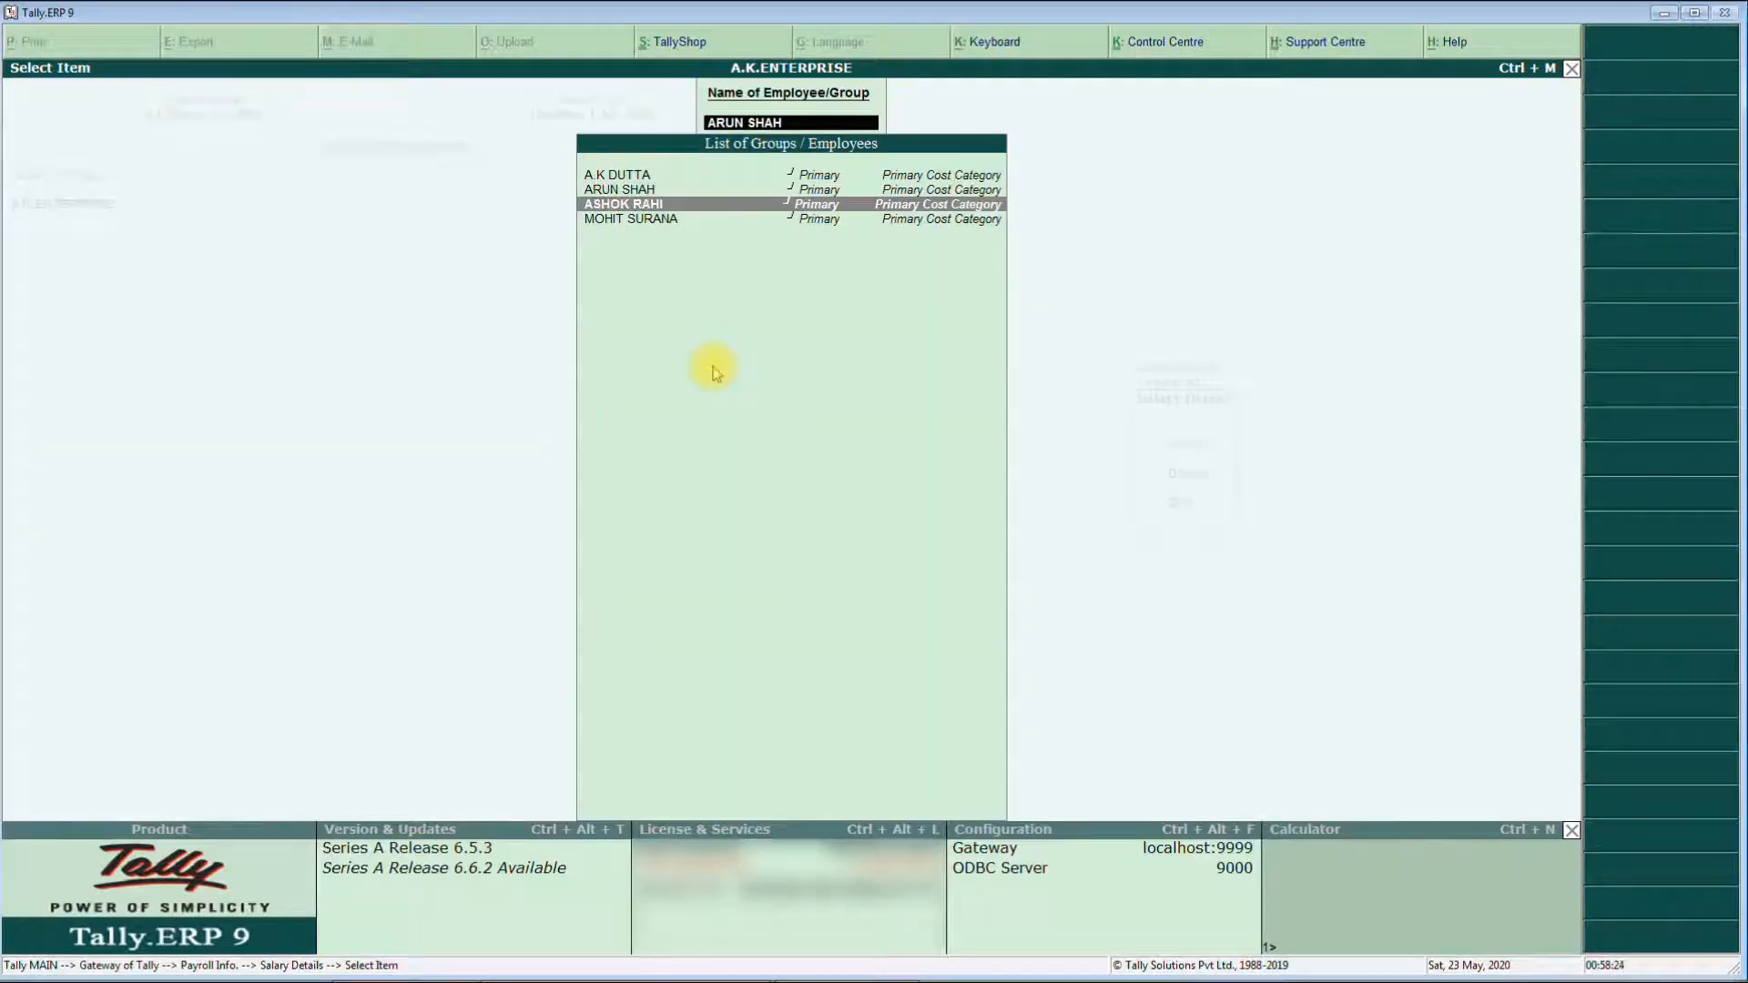
key(Return)
key(Return)
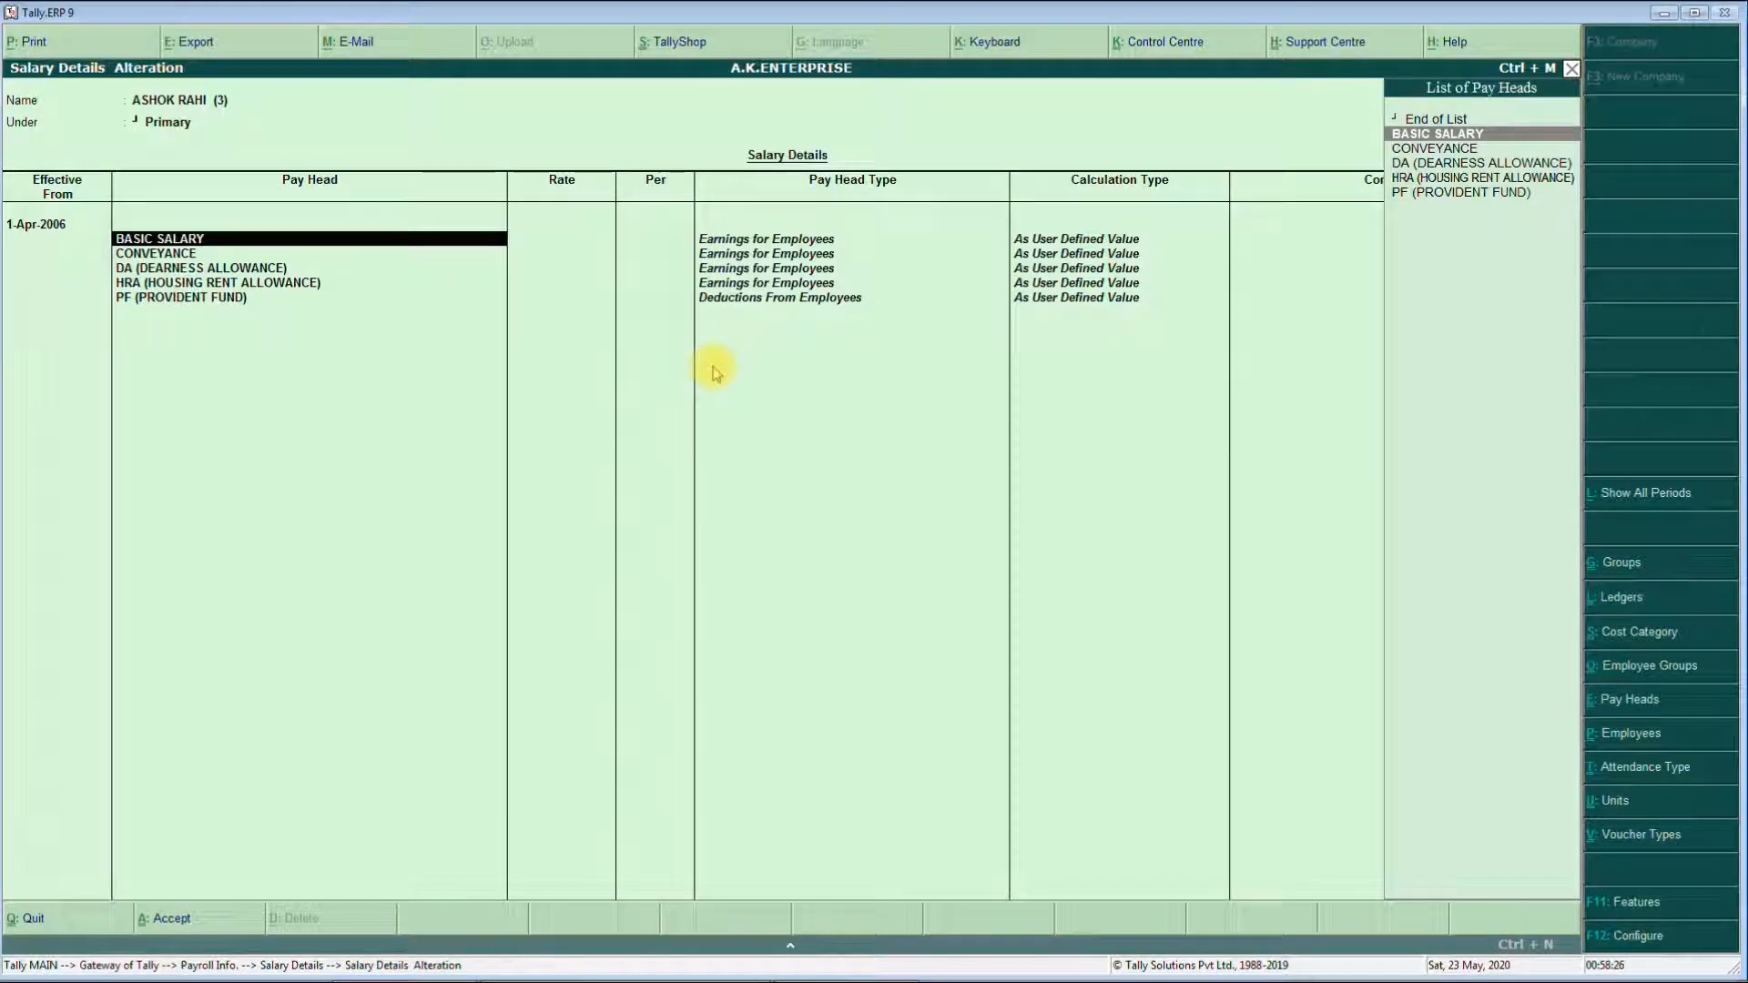
key(Return)
key(Return)
key(Return)
key(Return)
key(Return)
key(Return)
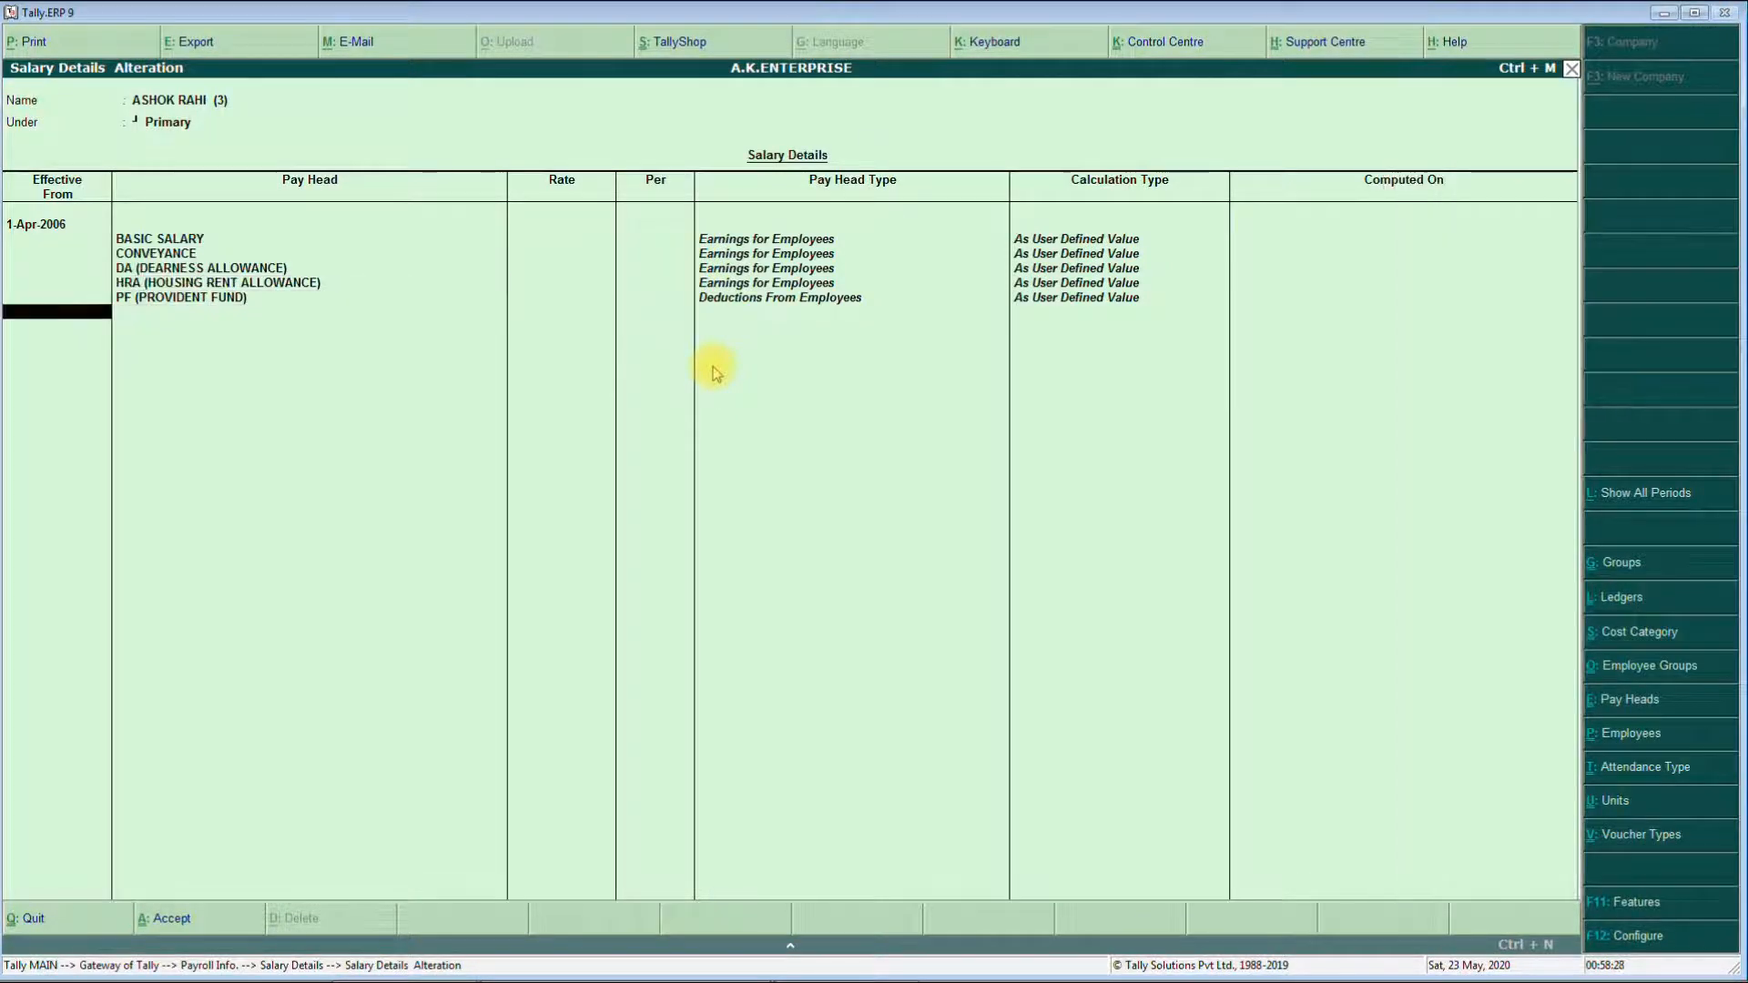
key(Return)
key(Return)
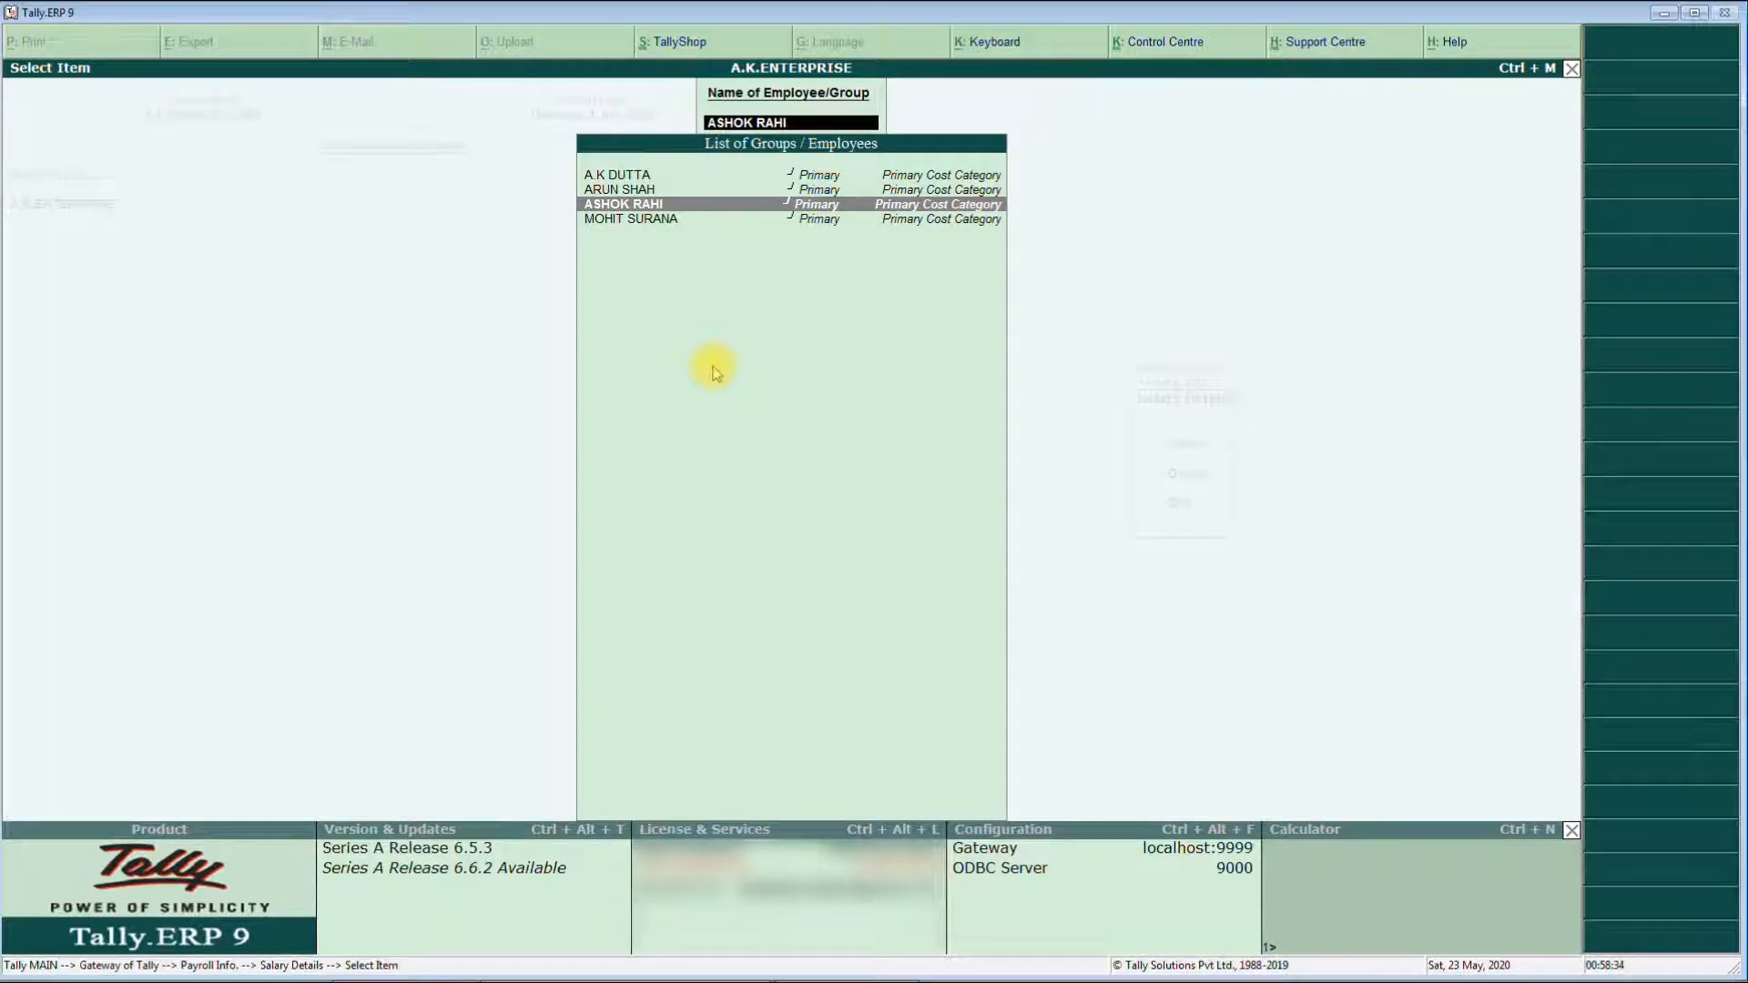
- Go through the fourth listed employee's salary pay heads, accept the record, and leave the employee list
key(Down)
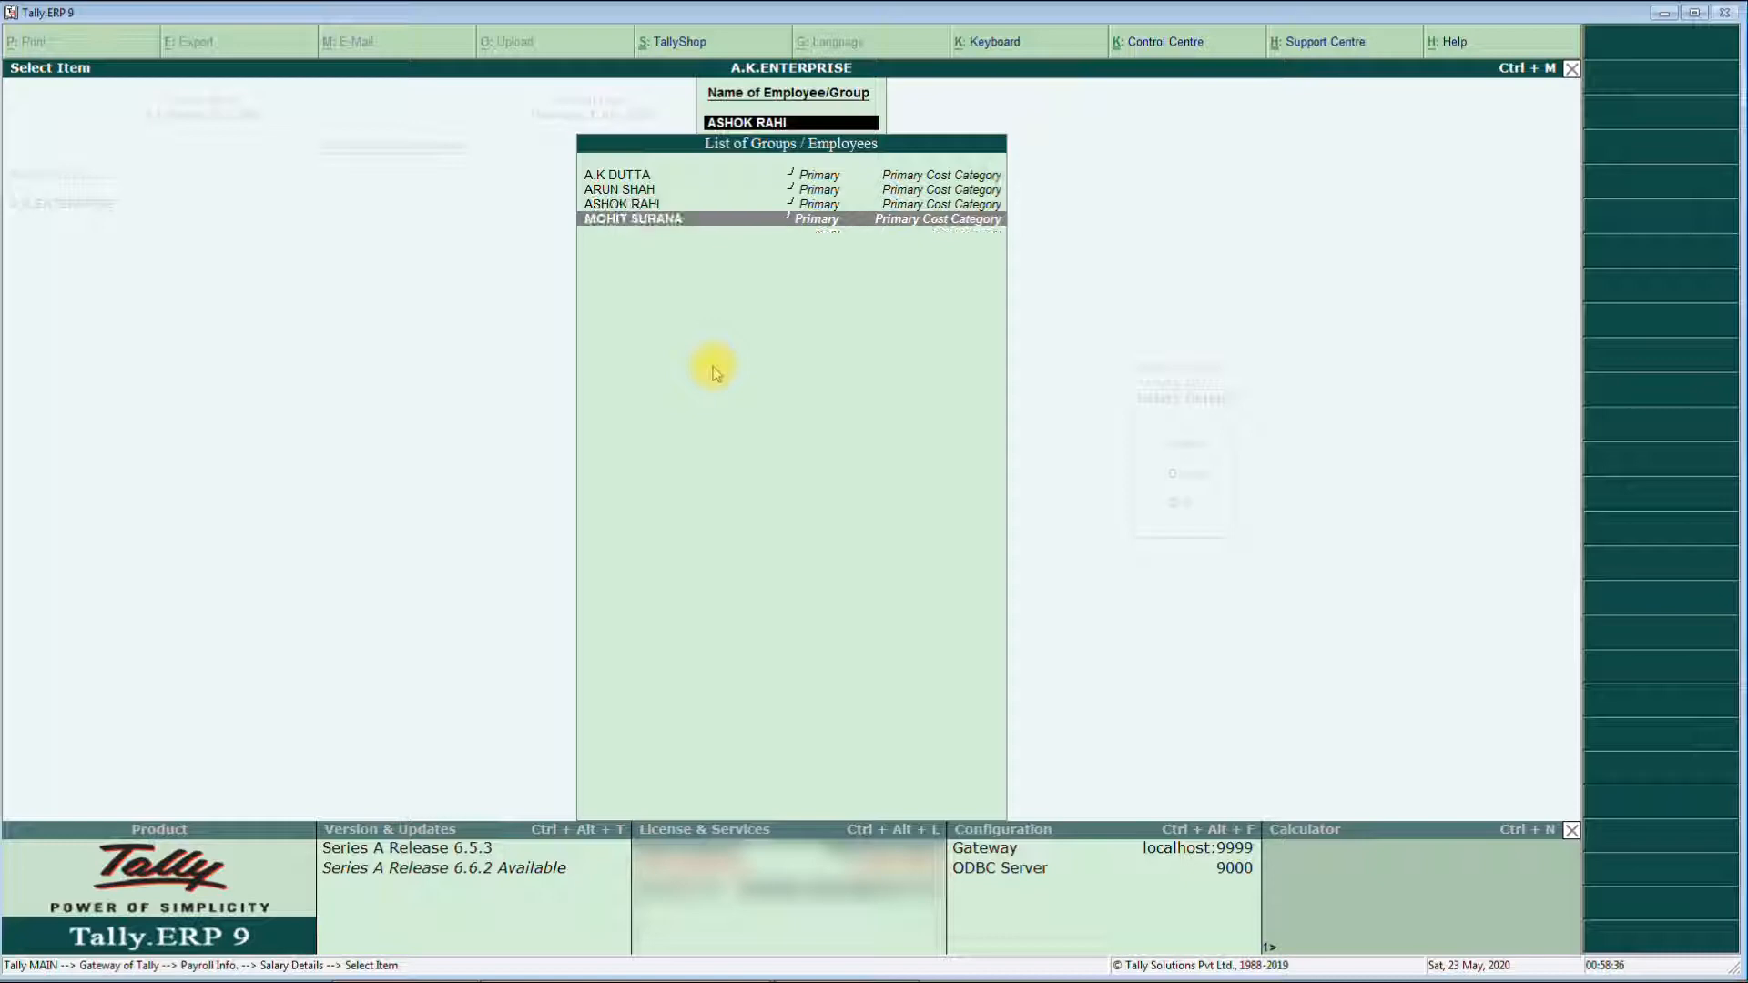
key(Return)
key(Down)
key(Down)
key(Down)
key(Down)
key(Down)
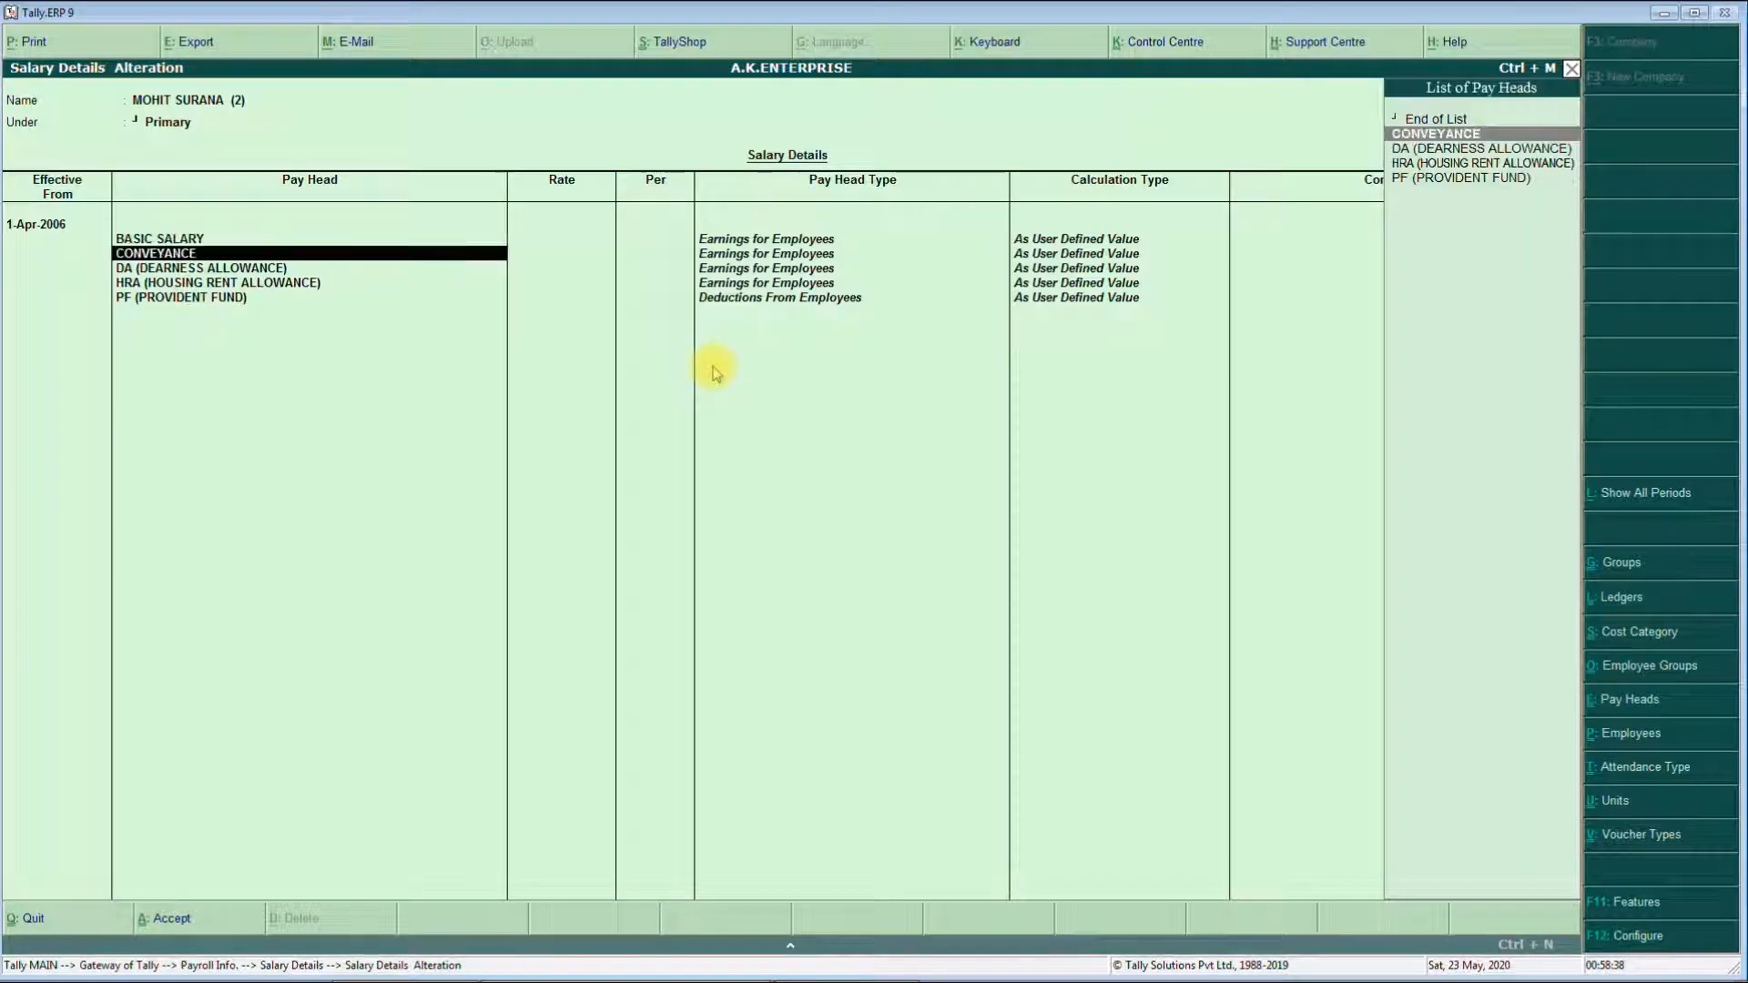
key(Return)
key(Return)
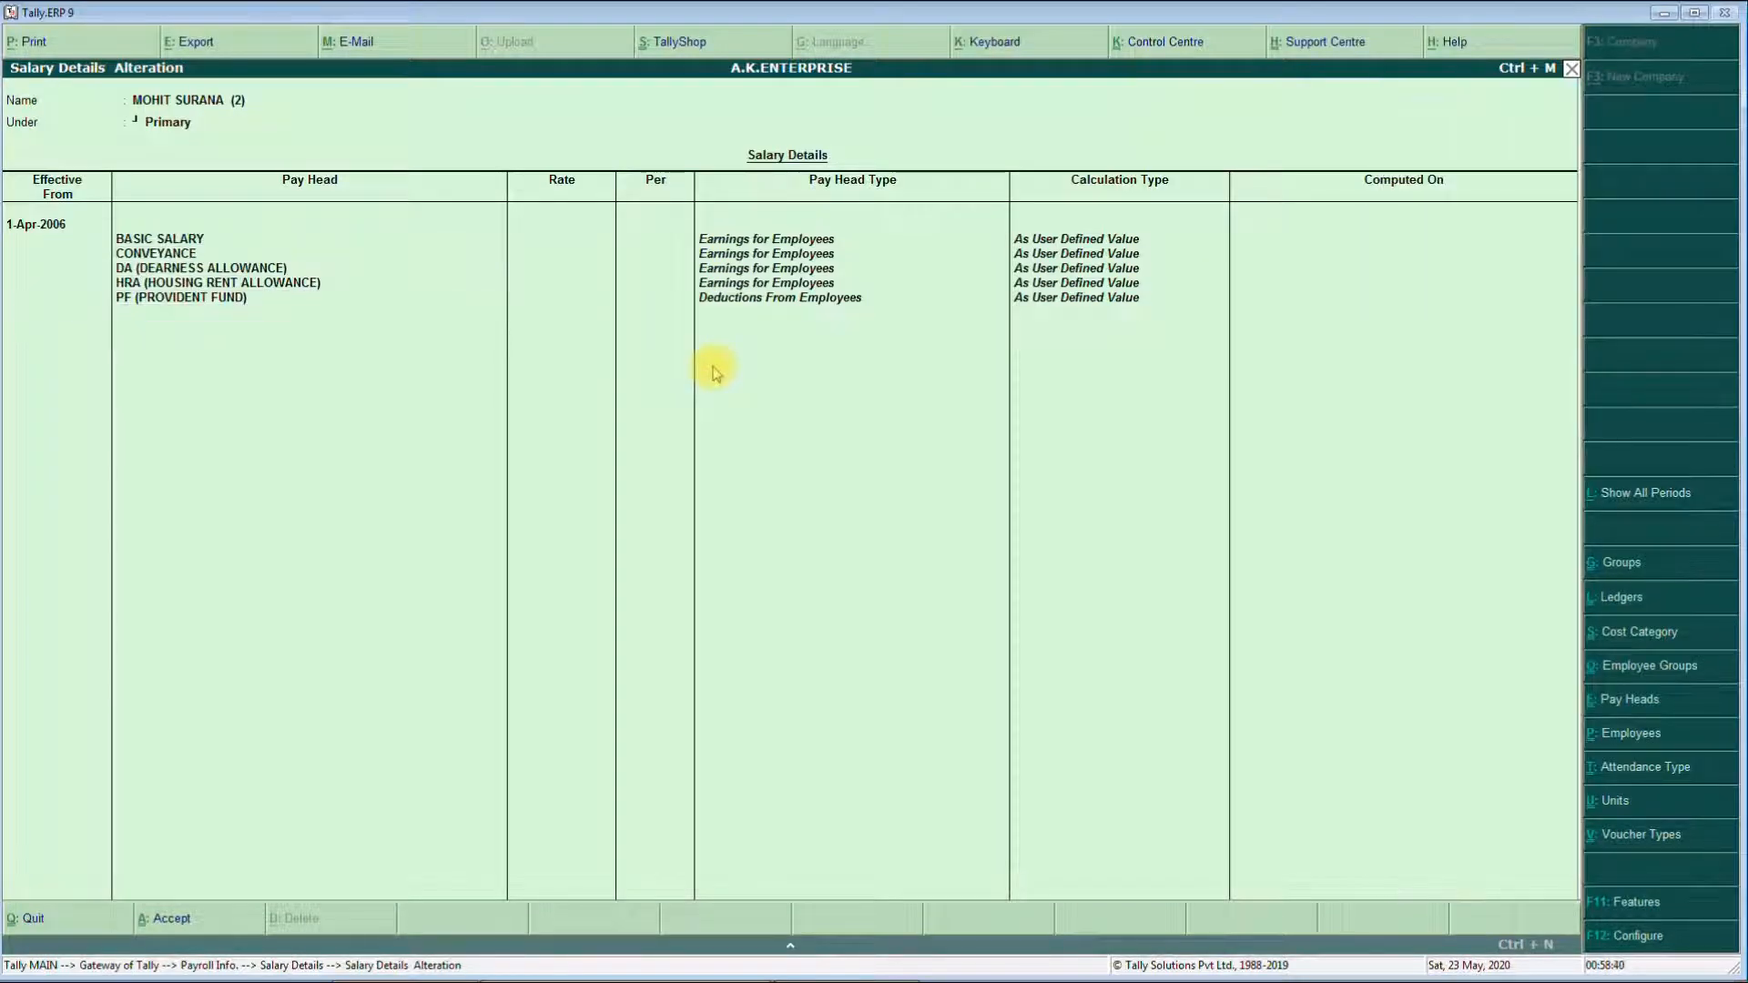
key(Return)
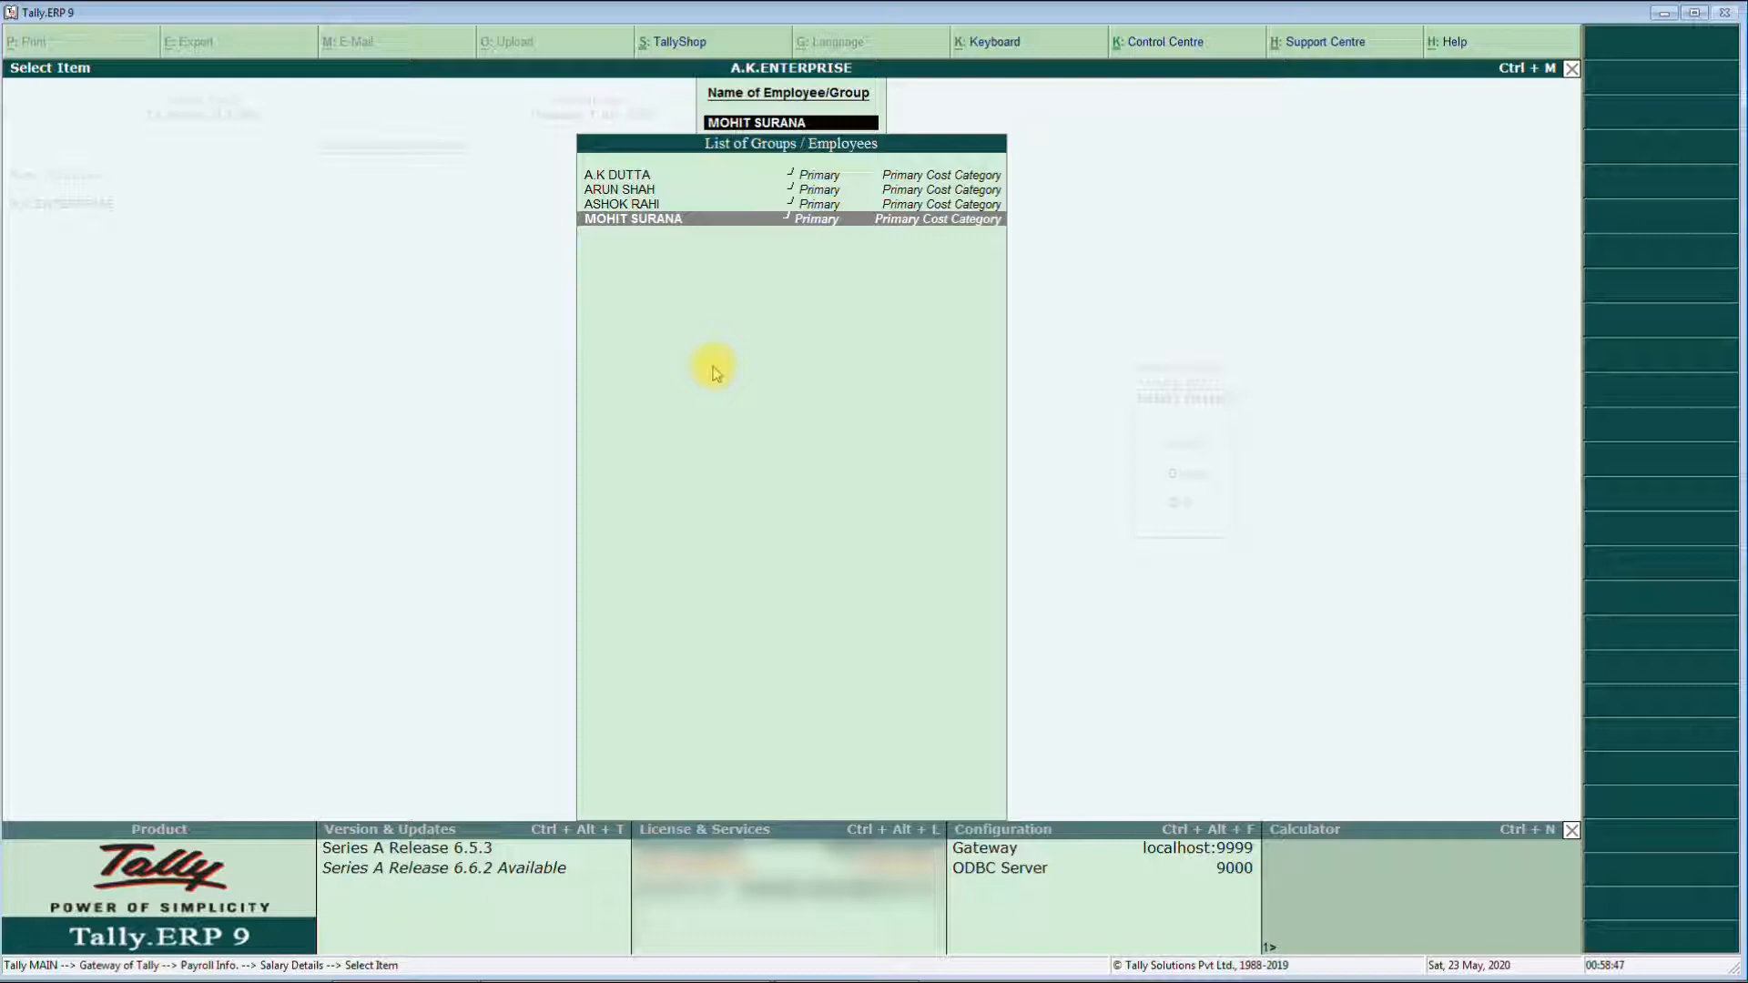
key(Escape)
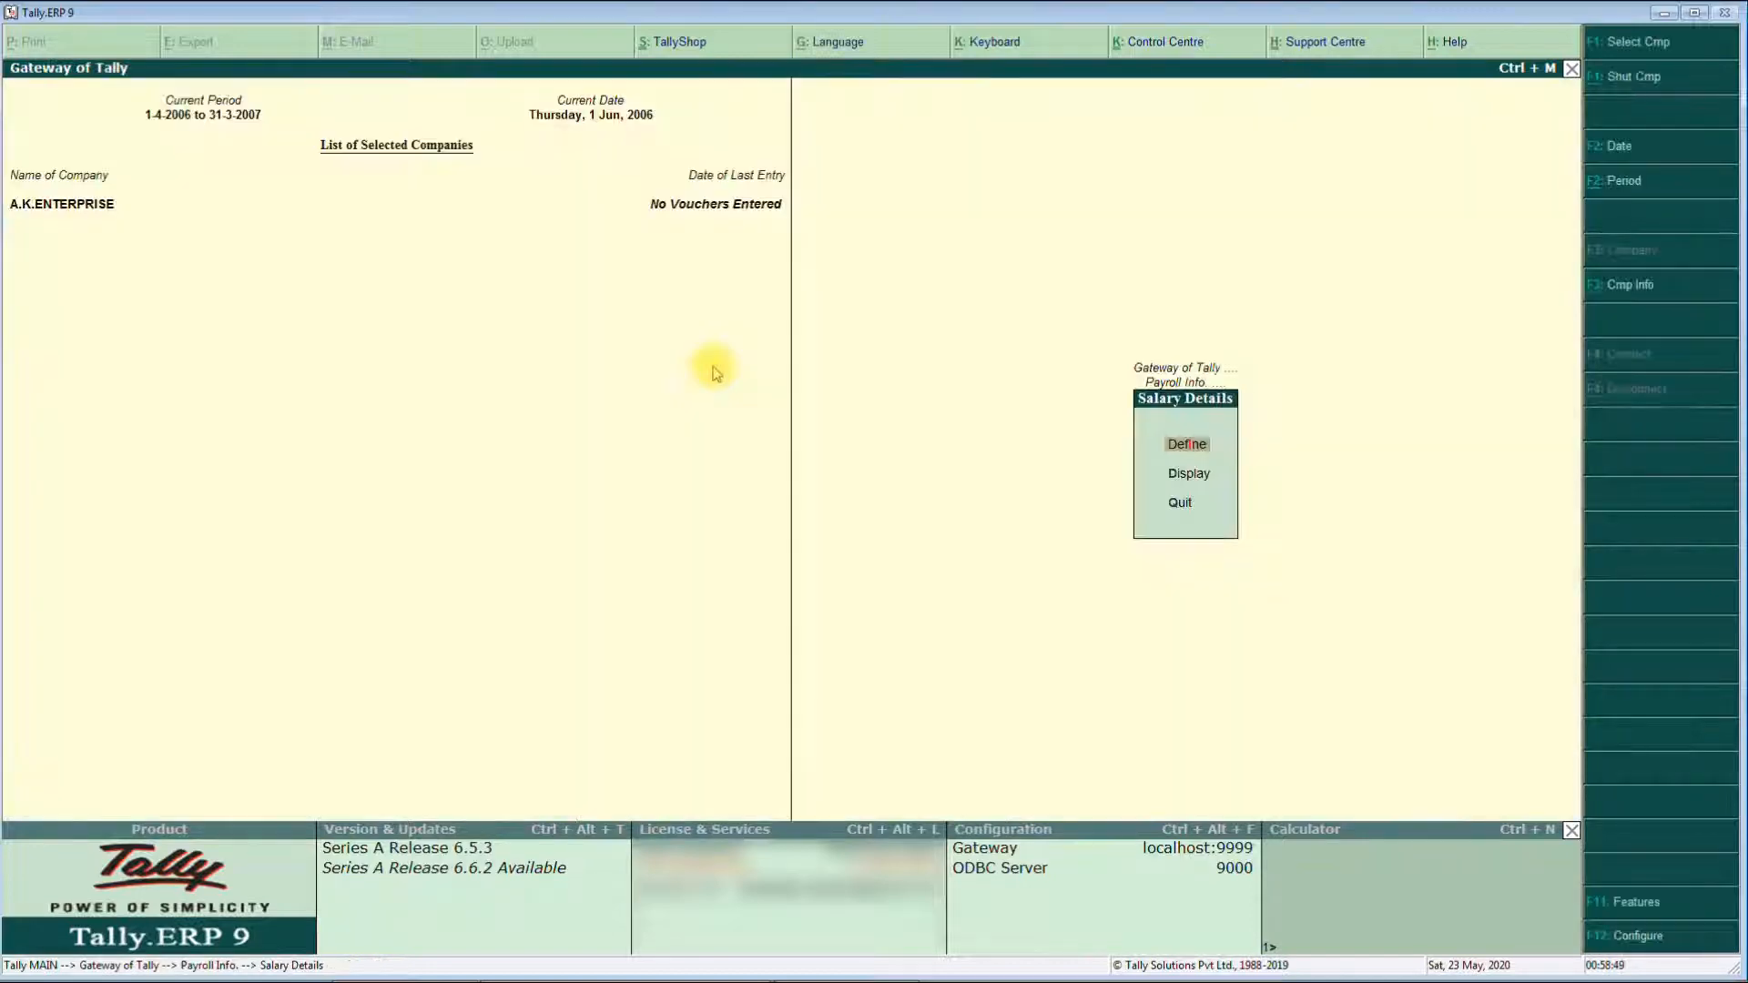
- Display the first listed employee's salary details in view-only mode and return to Payroll Info
key(Down)
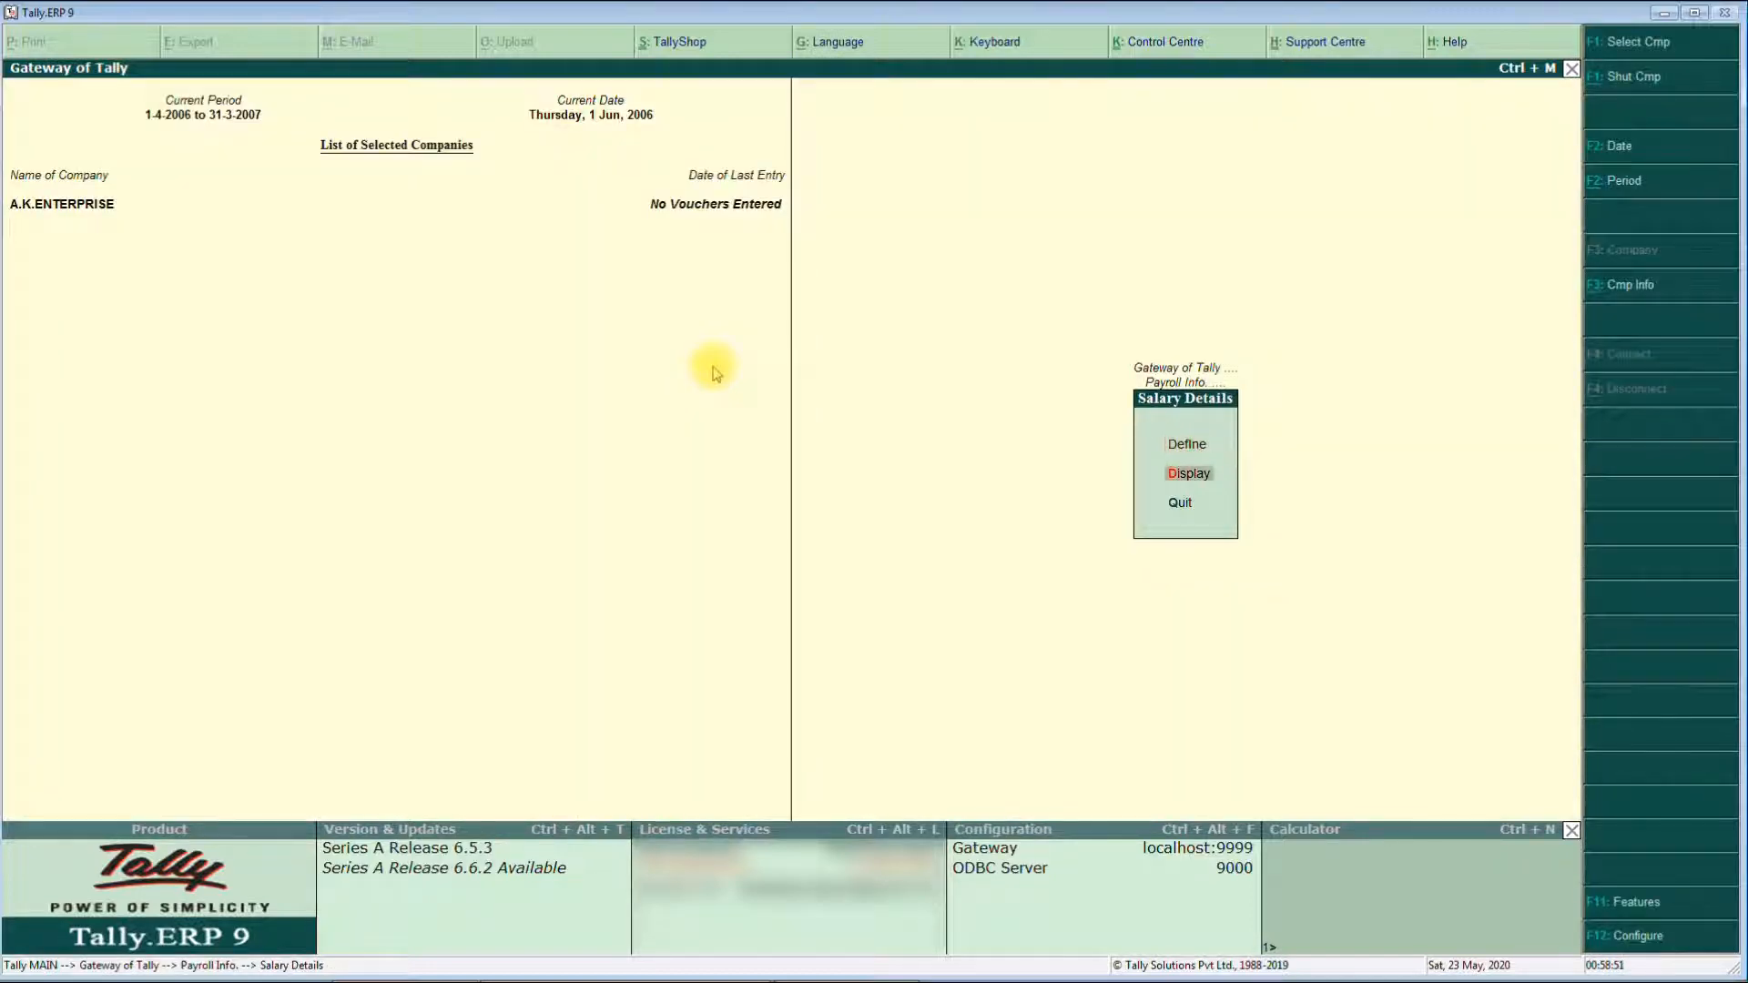
key(Return)
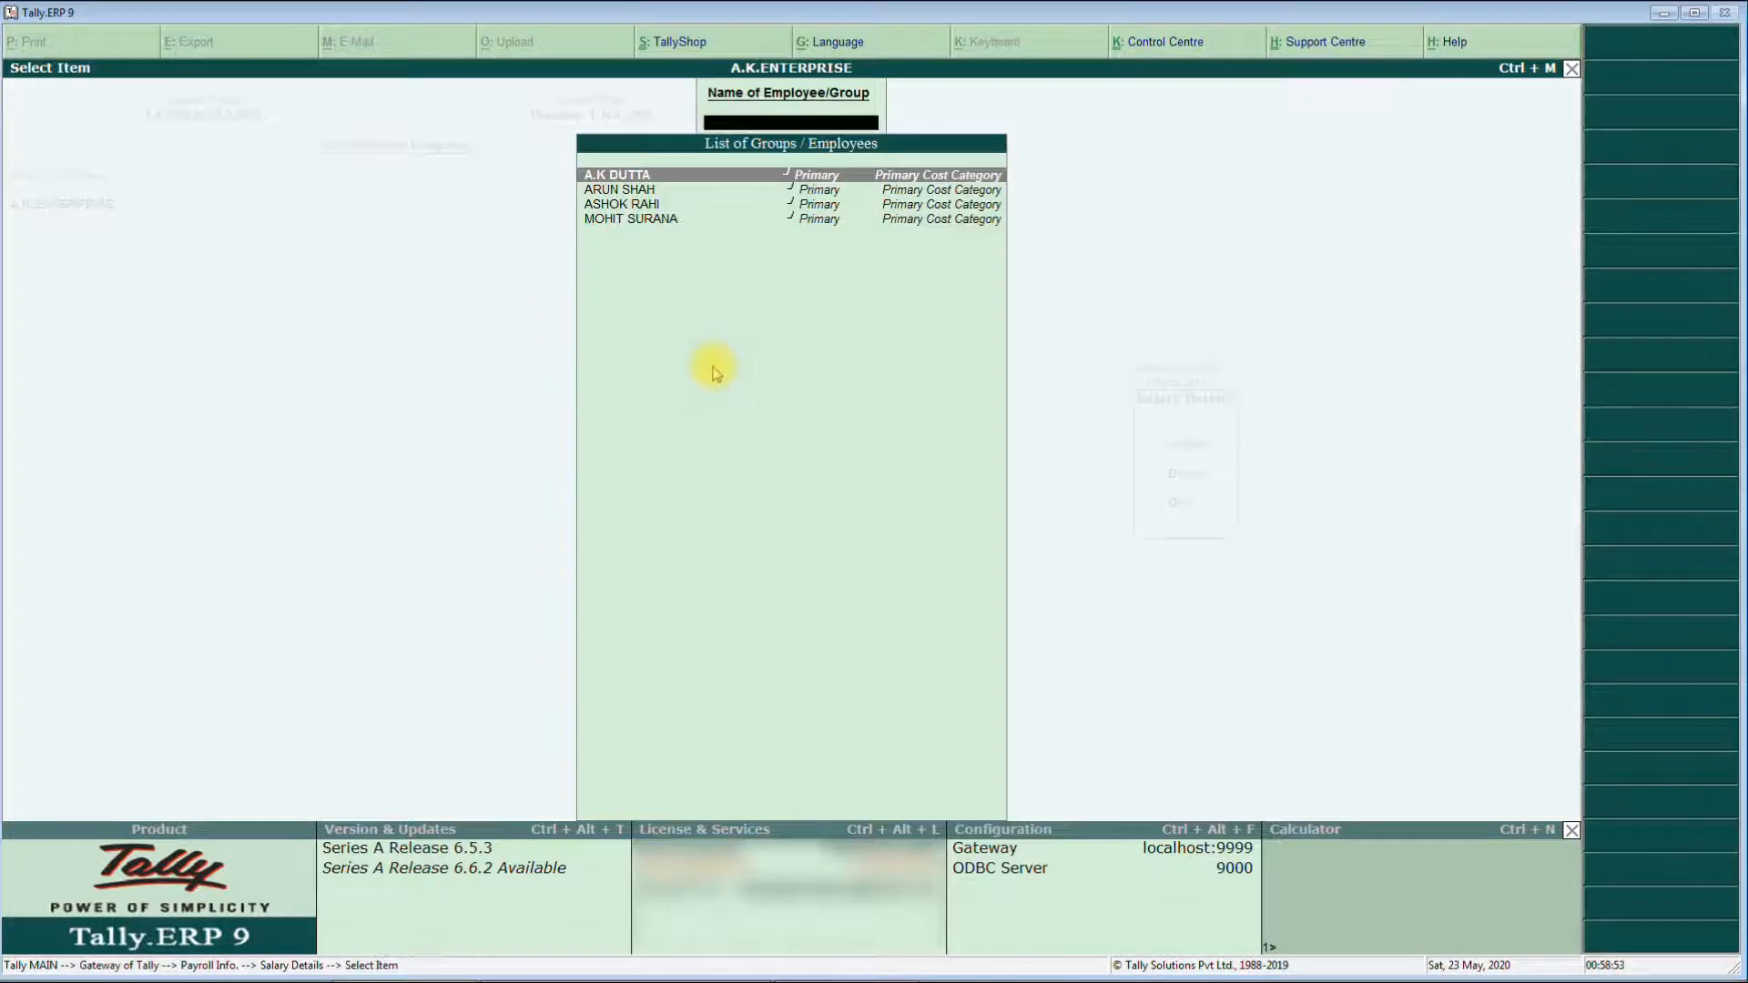
key(Return)
key(Escape)
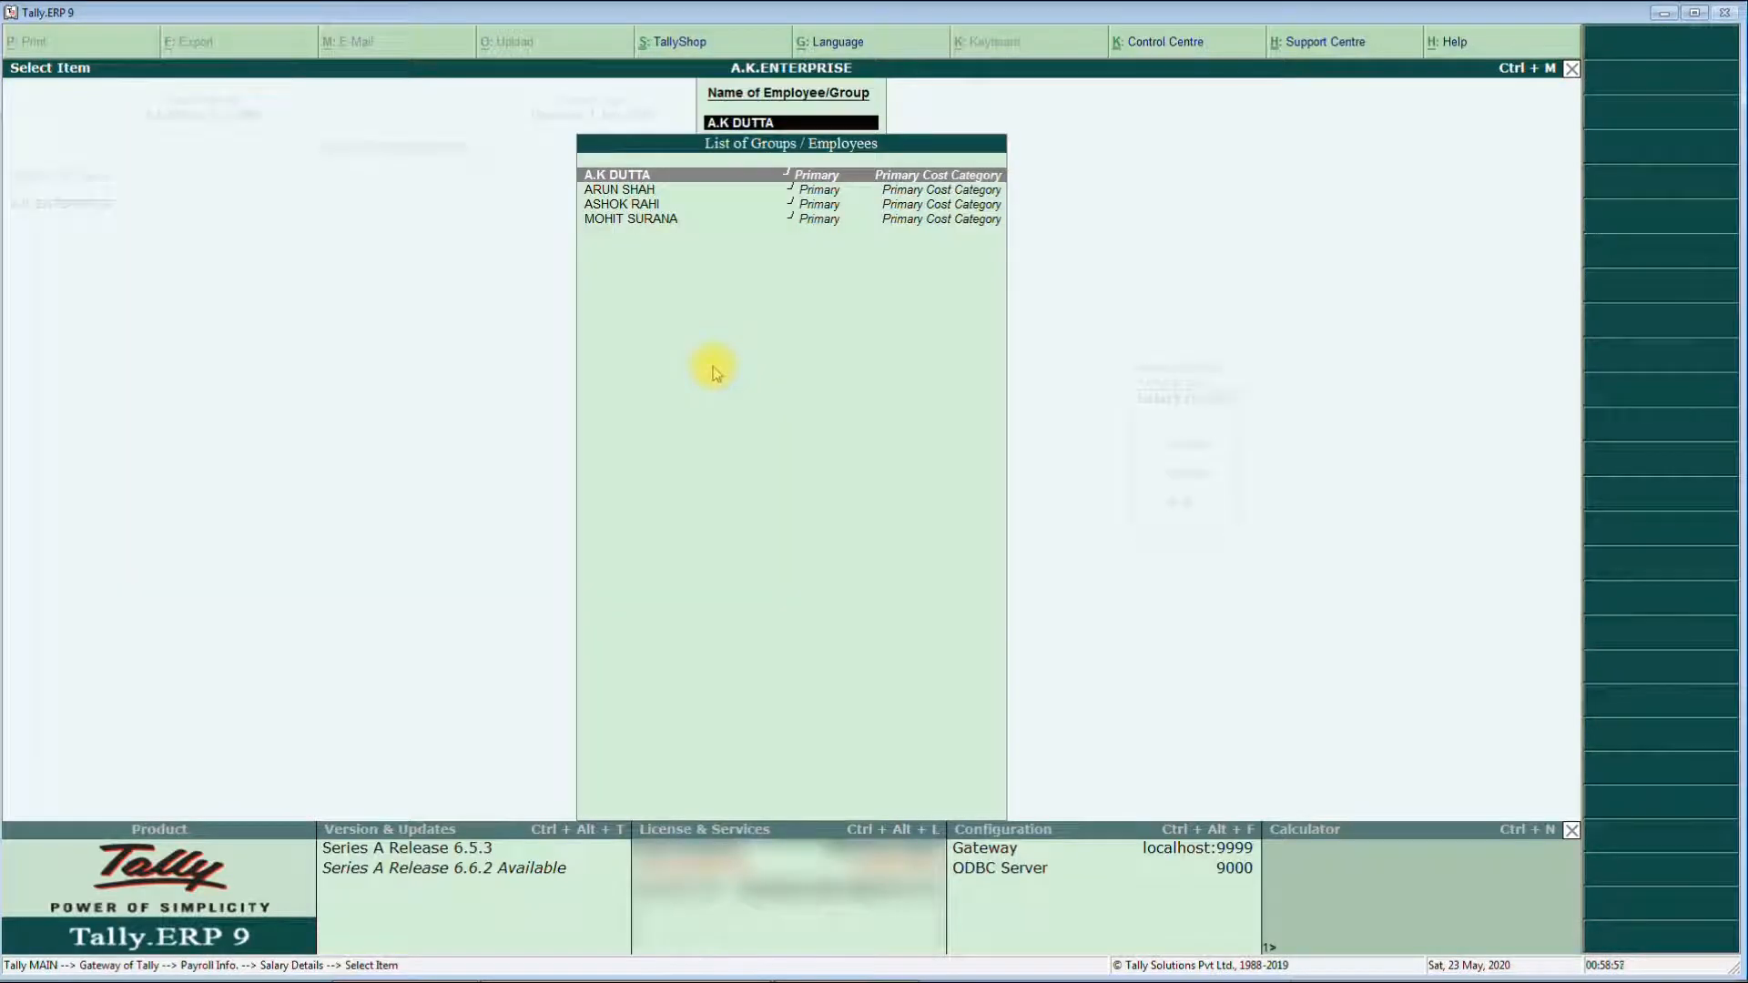
key(Escape)
key(Escape)
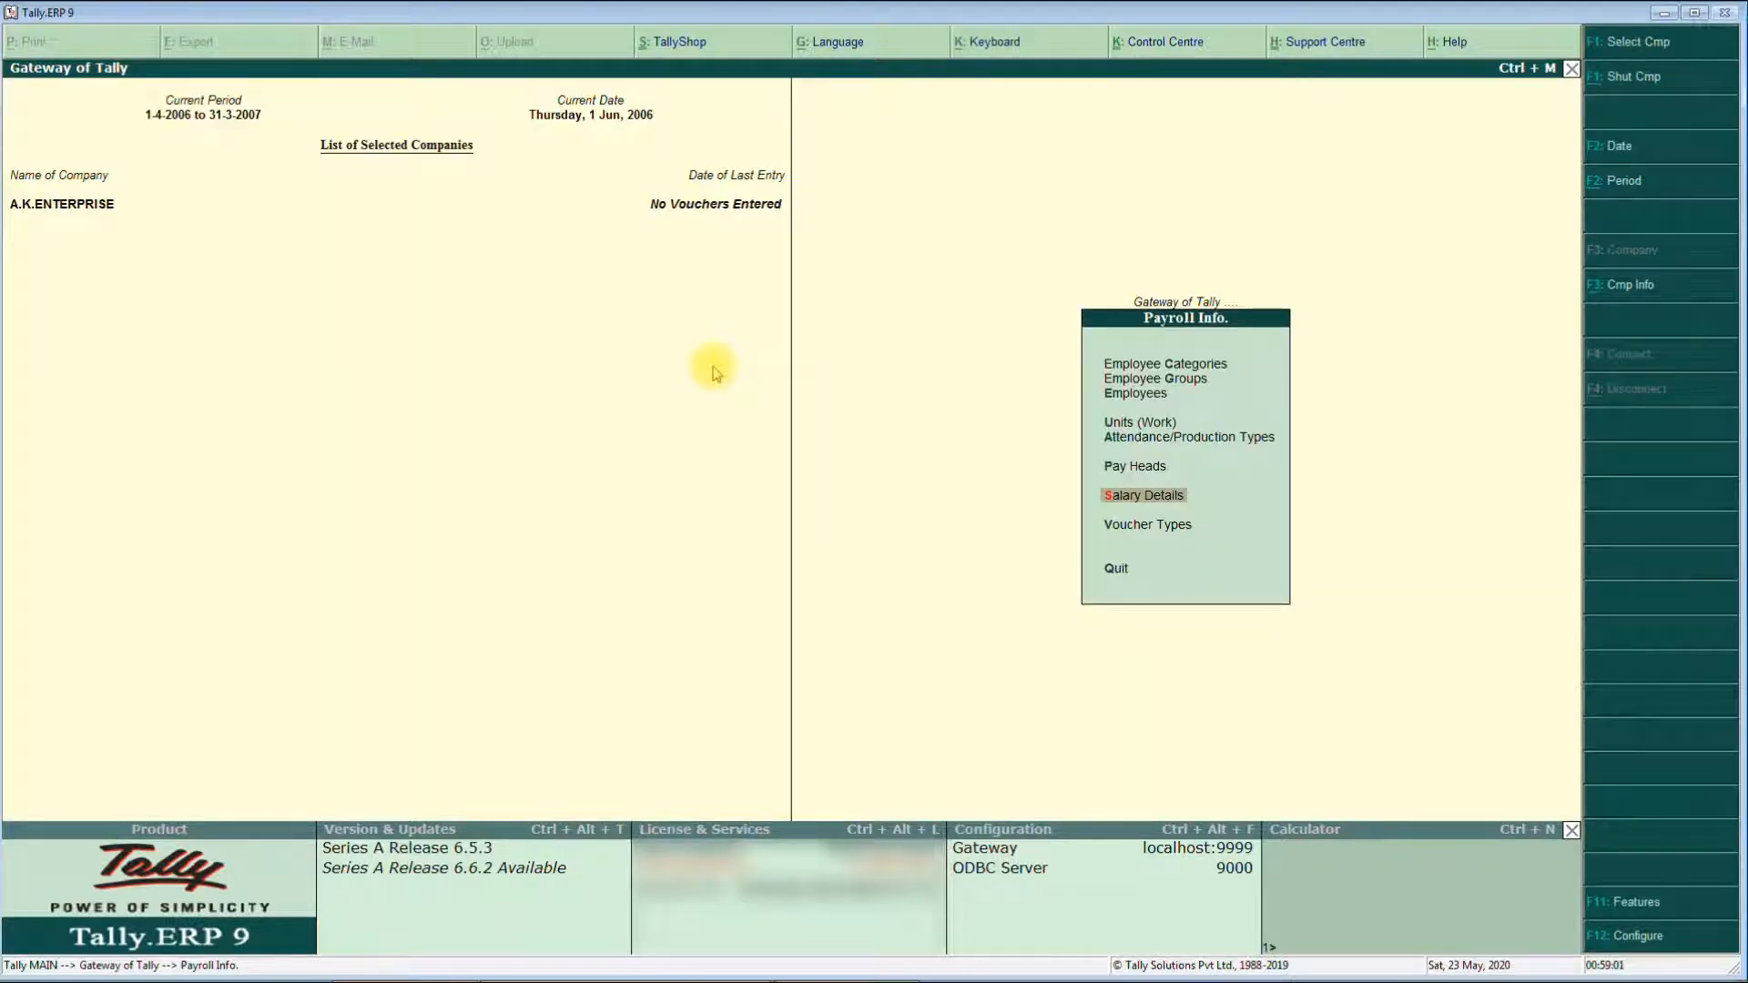
key(Up)
key(Up)
key(Up)
key(Up)
key(Down)
key(Down)
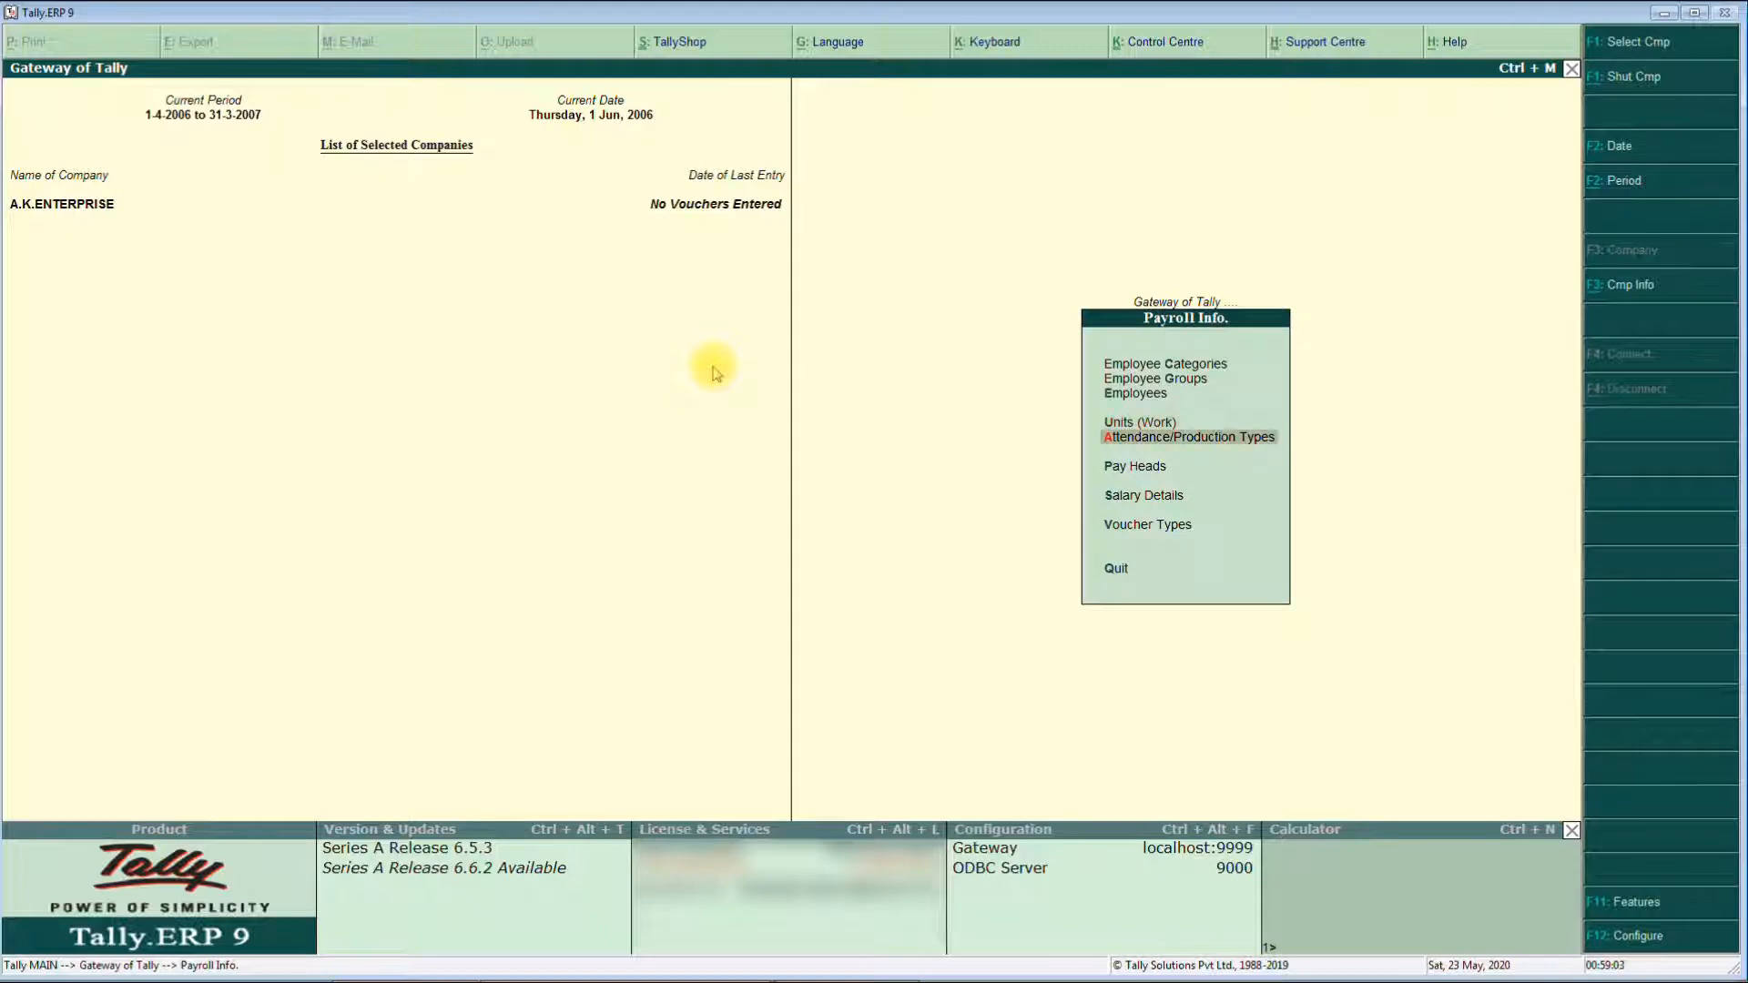
key(Down)
key(Up)
key(Up)
key(Up)
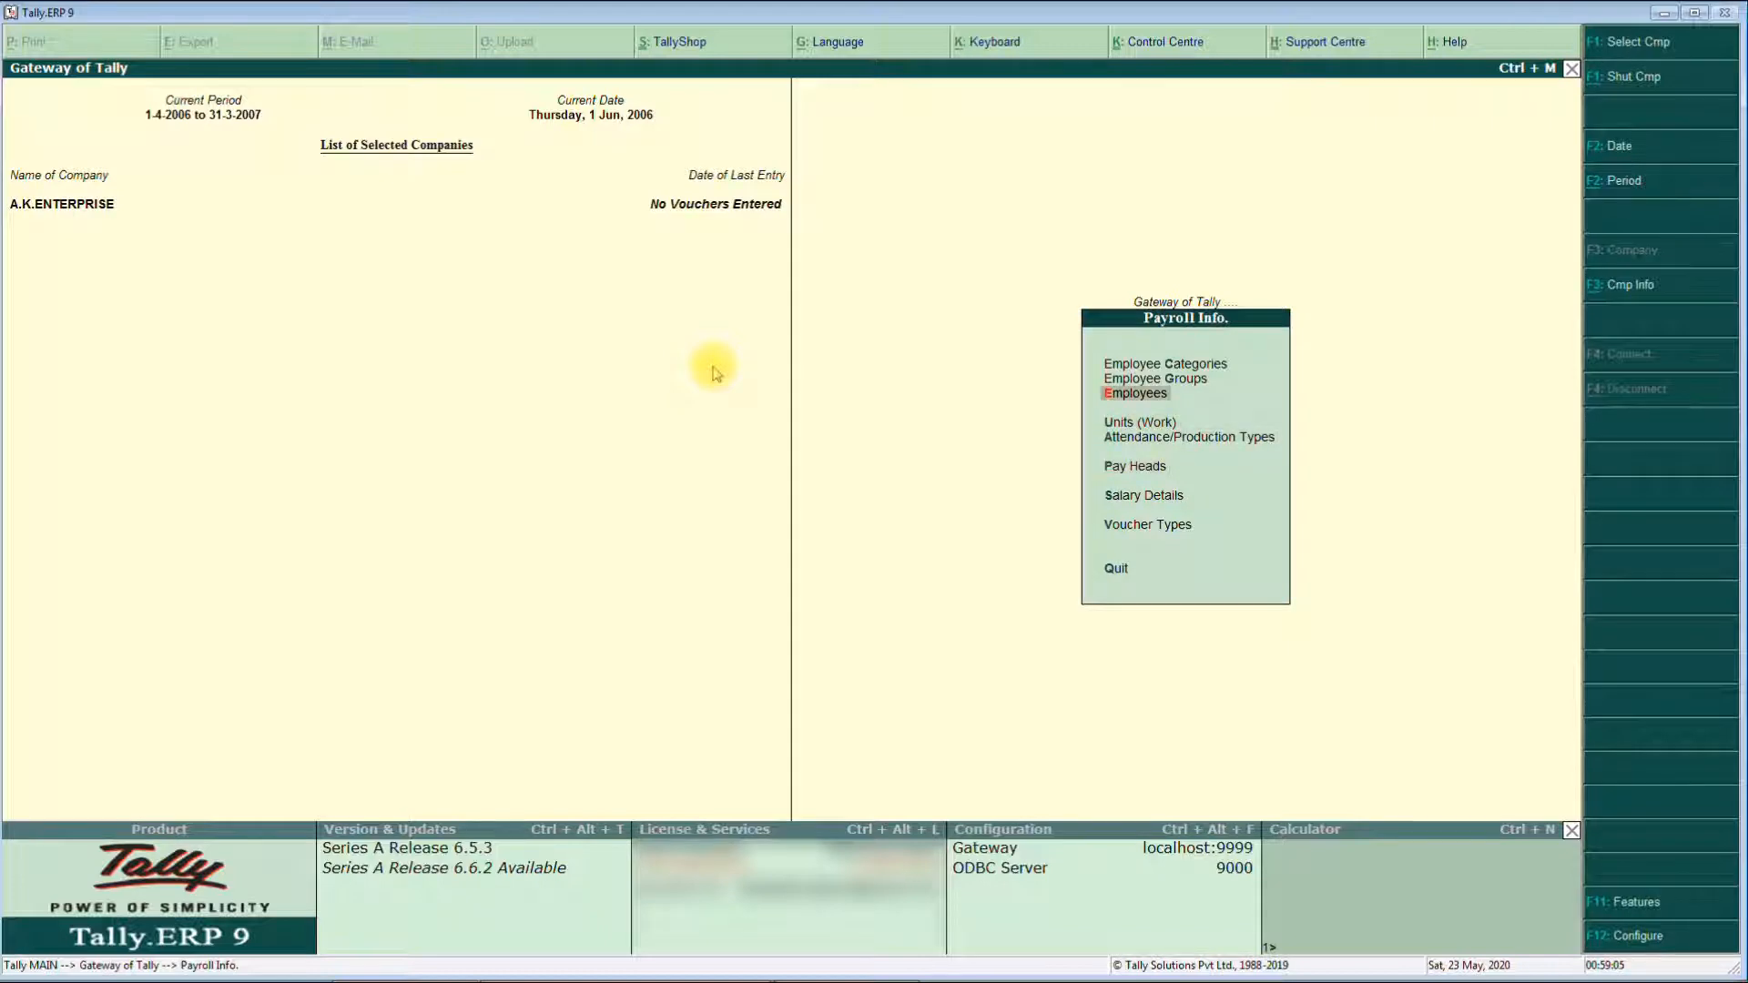
key(Down)
key(Down)
key(Down)
key(Down)
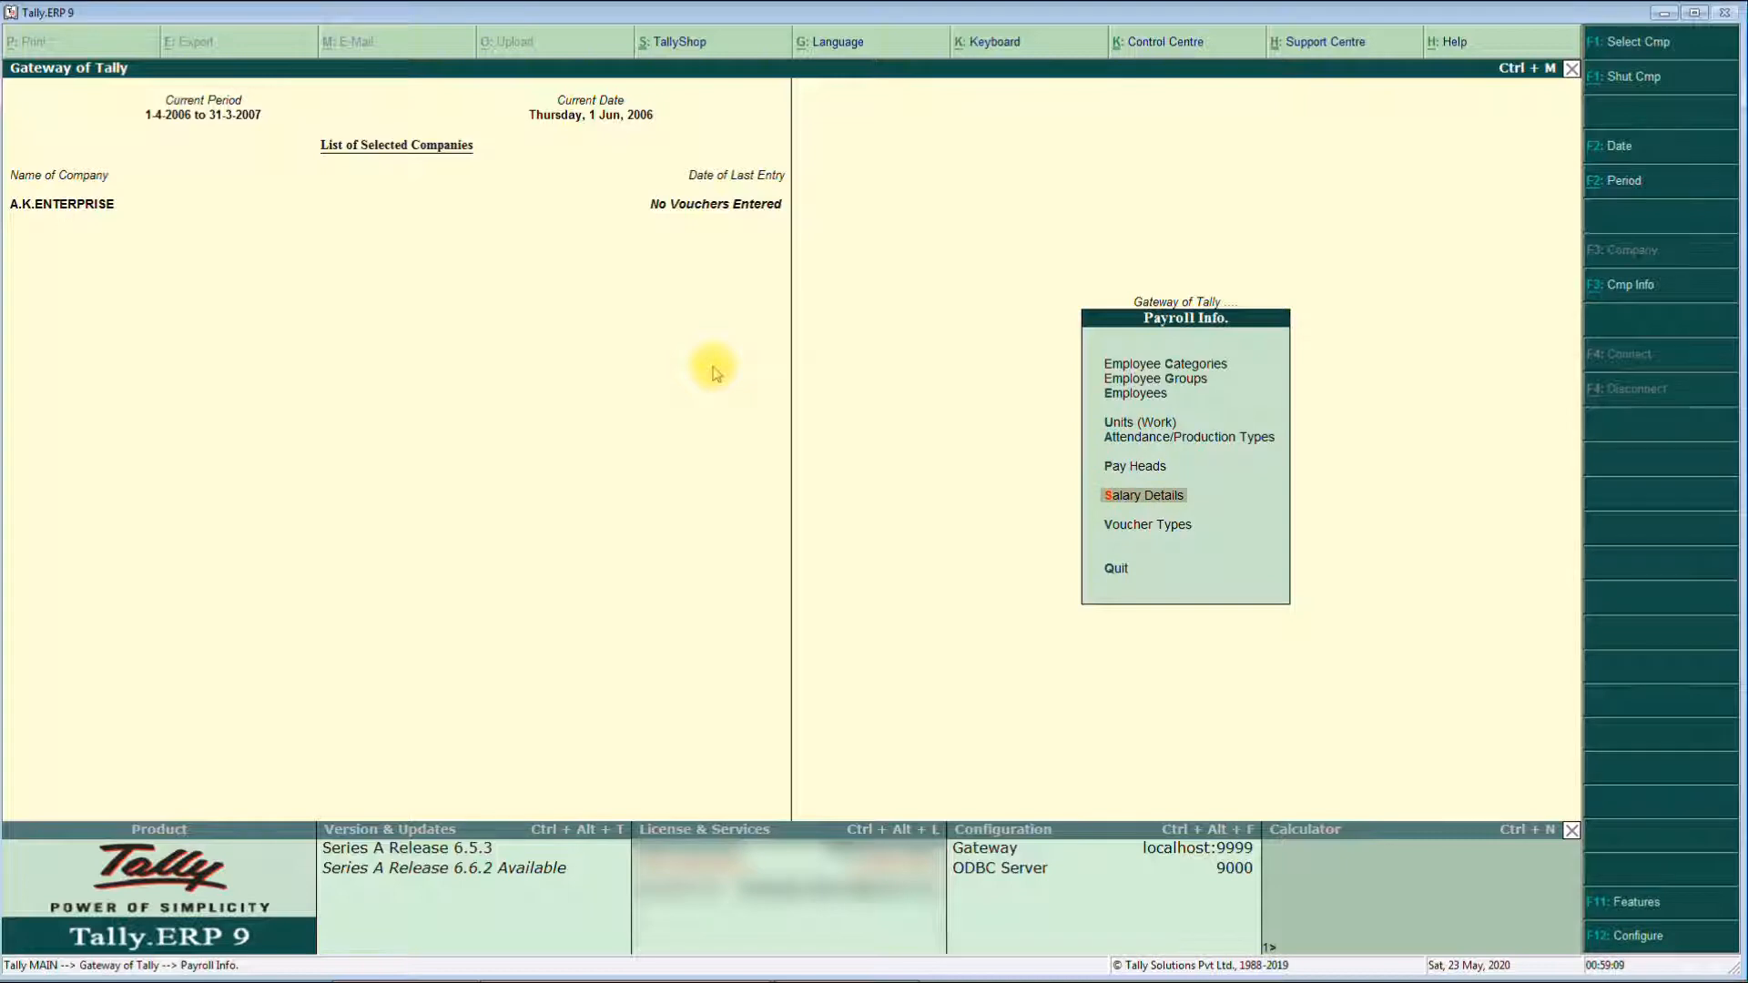
key(Return)
key(Return)
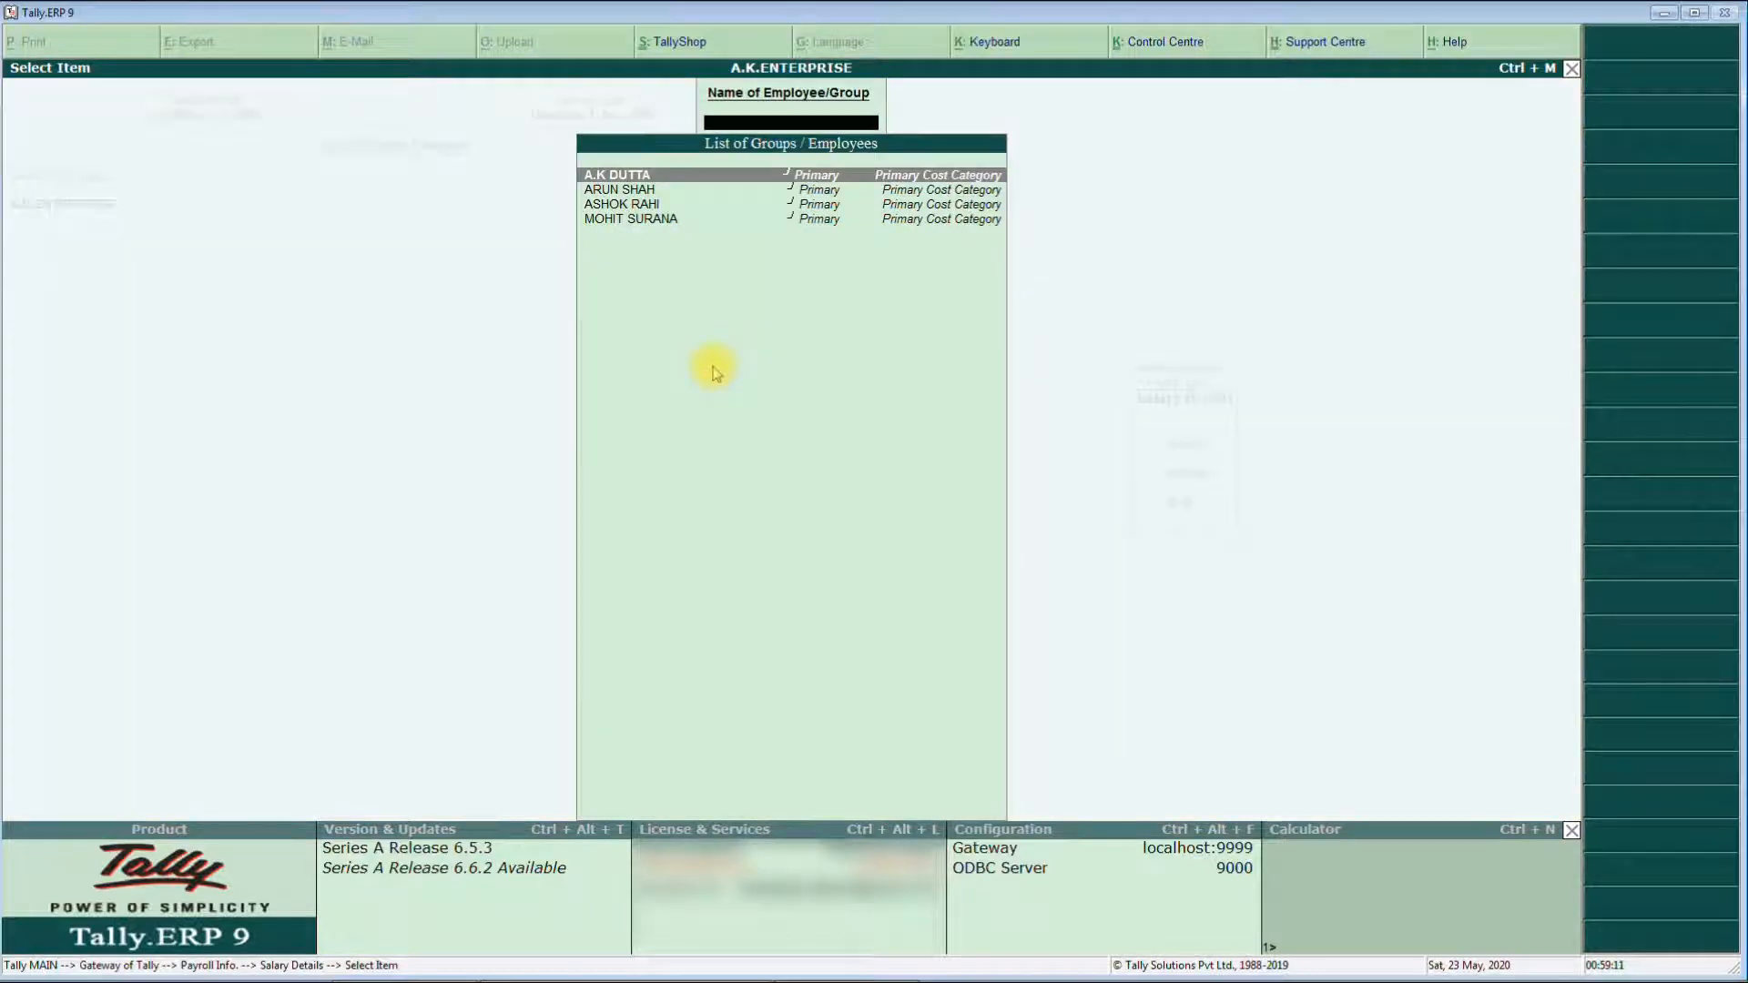
- Return to the Gateway of Tally and open a new payroll voucher
key(Escape)
key(Escape)
key(Escape)
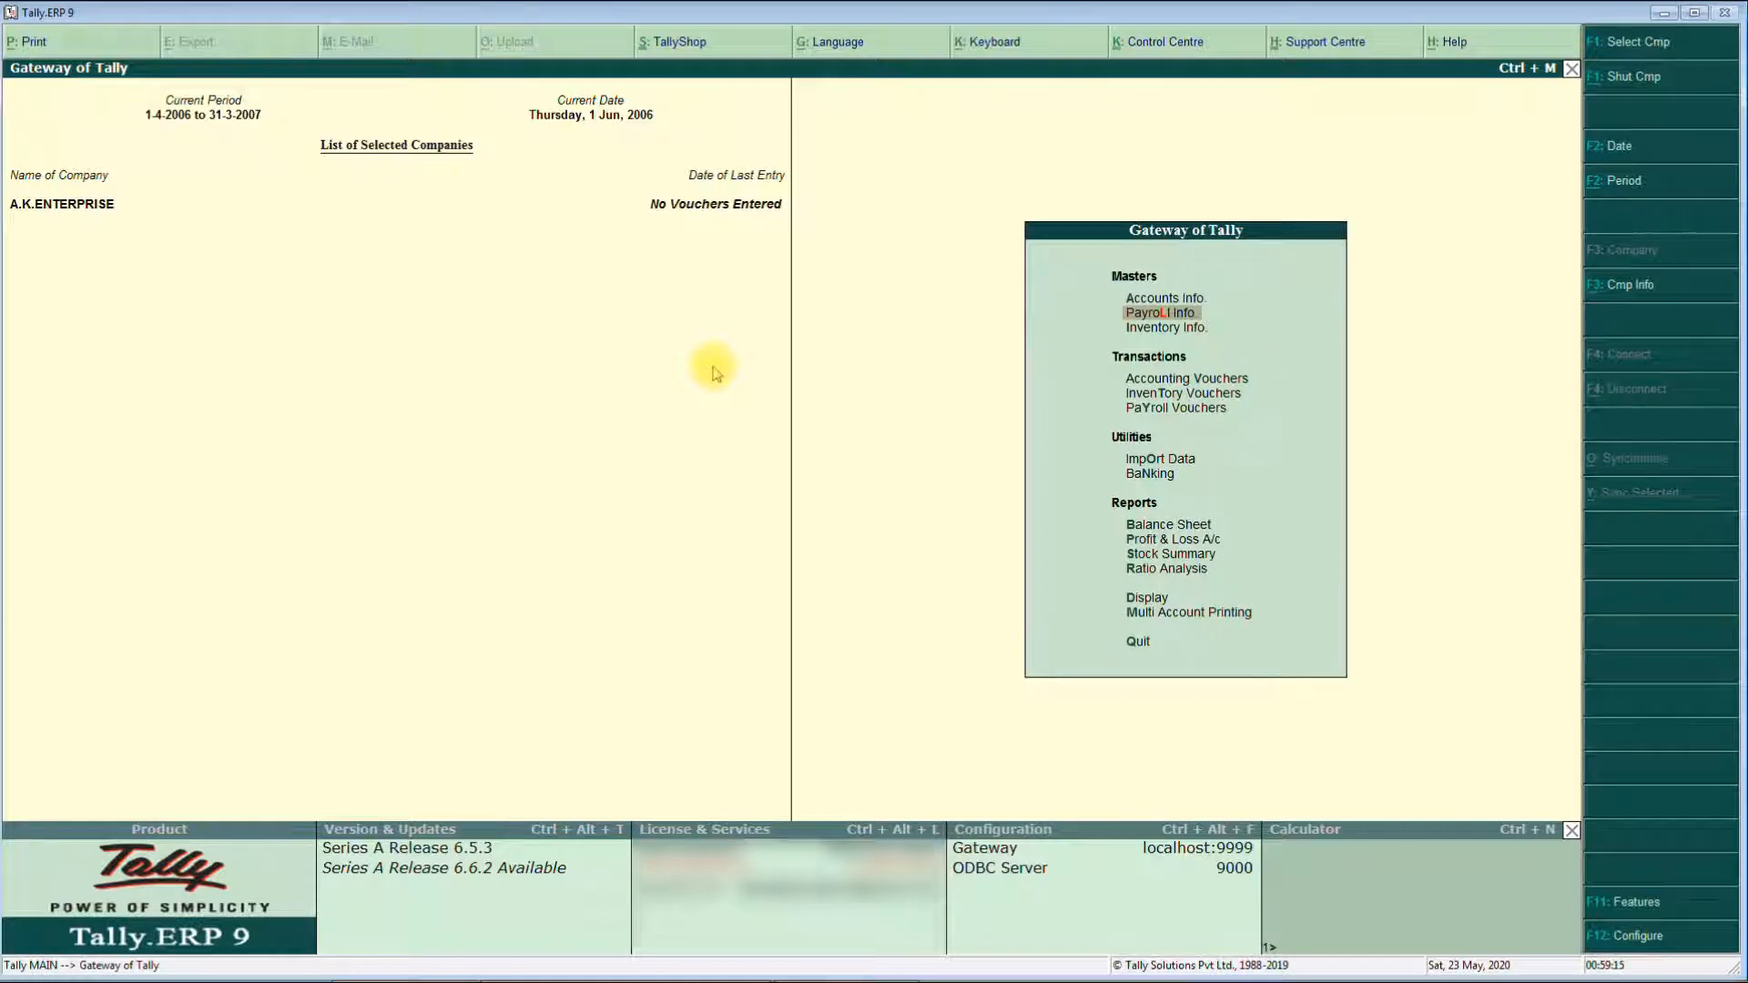
key(Down)
key(Down)
key(Down)
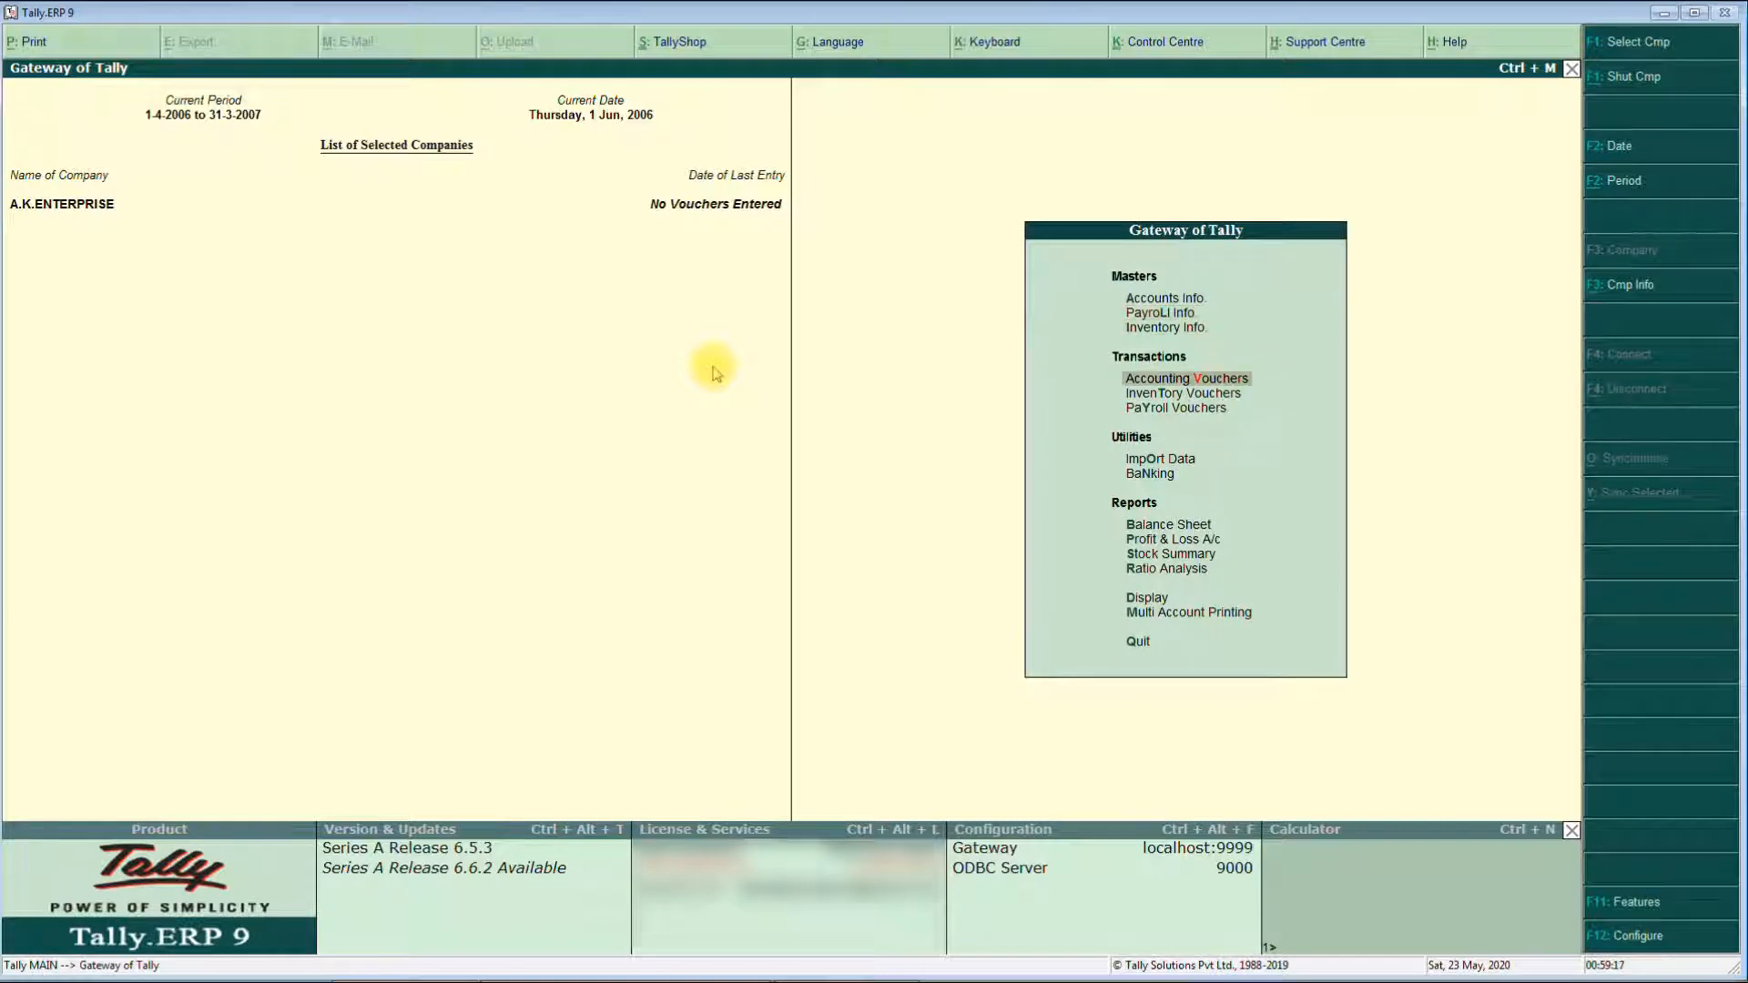
key(Down)
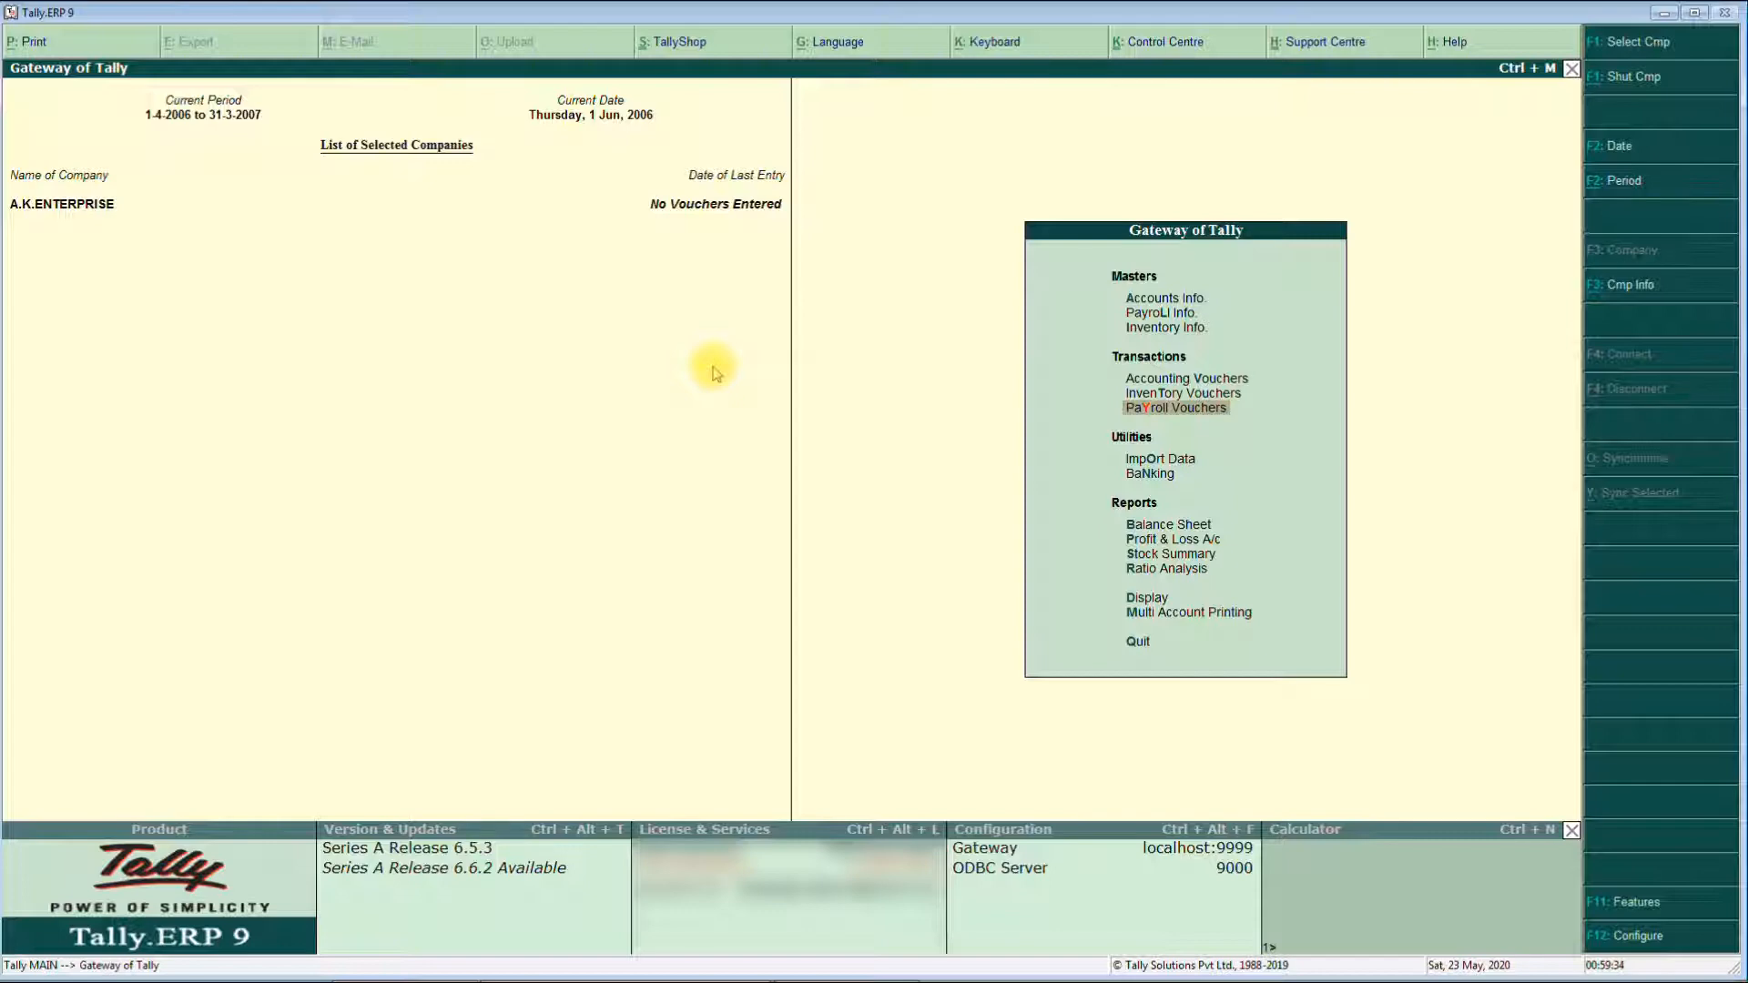
key(Return)
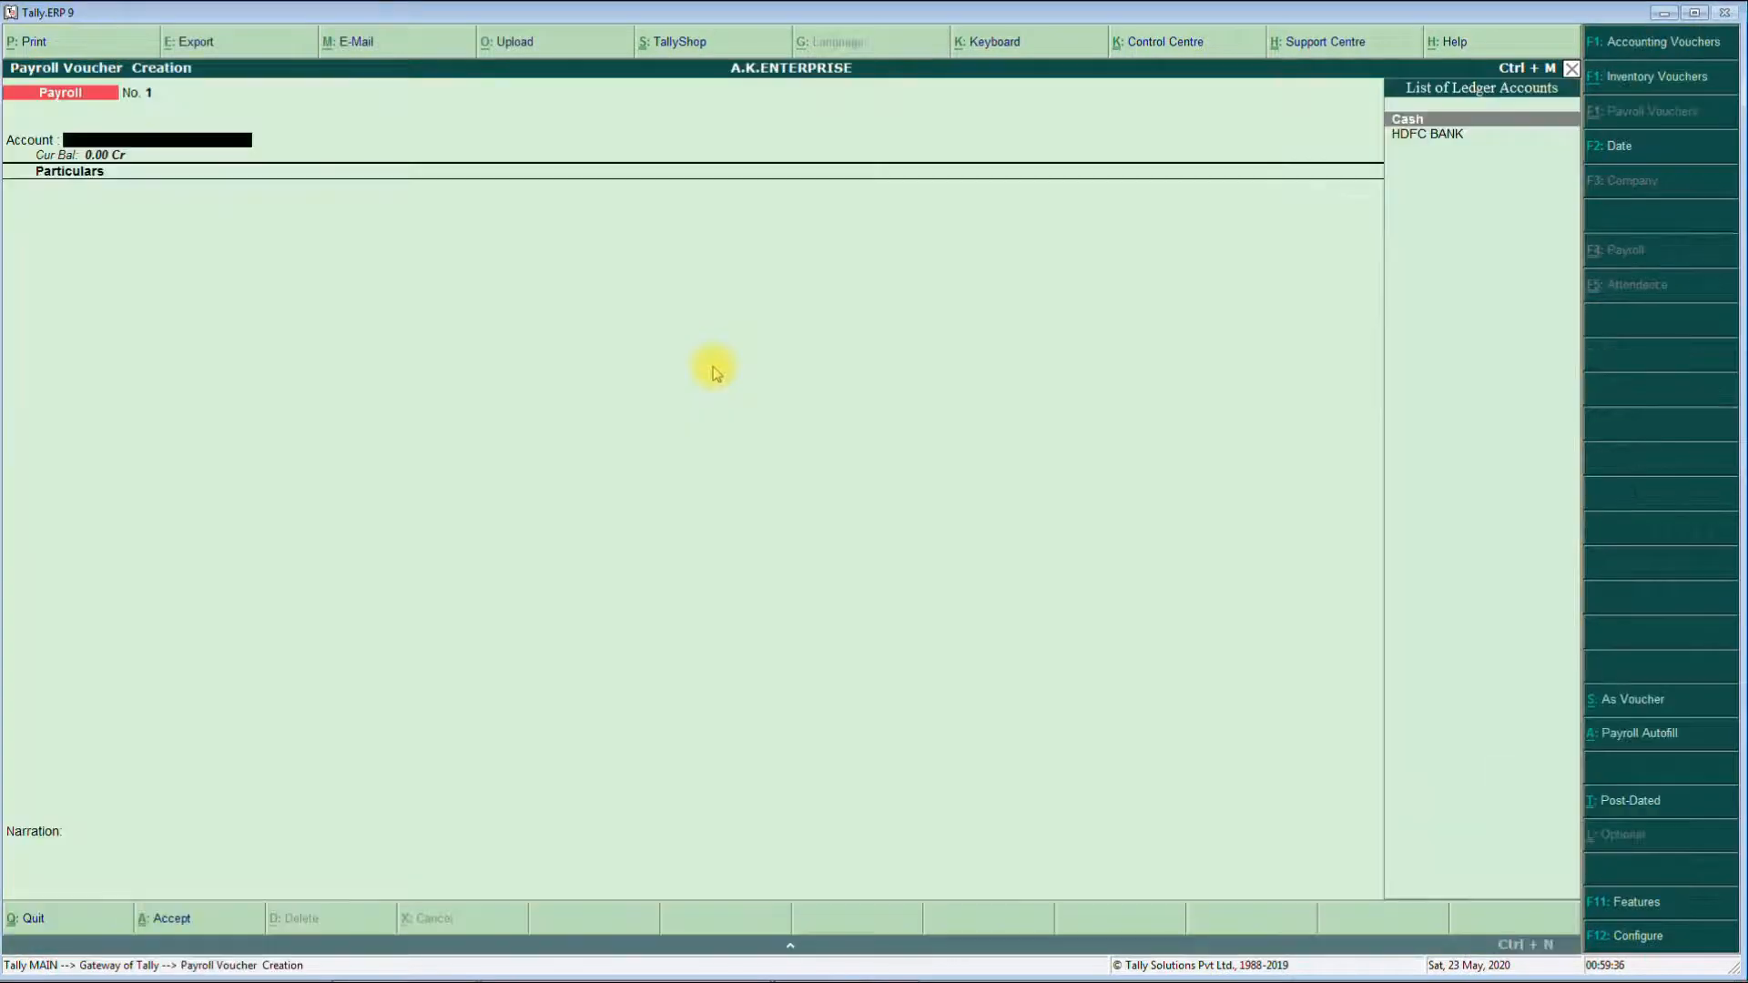
- Set the payroll voucher's date to 30-4-2006 and choose HDFC BANK as its account
key(F2)
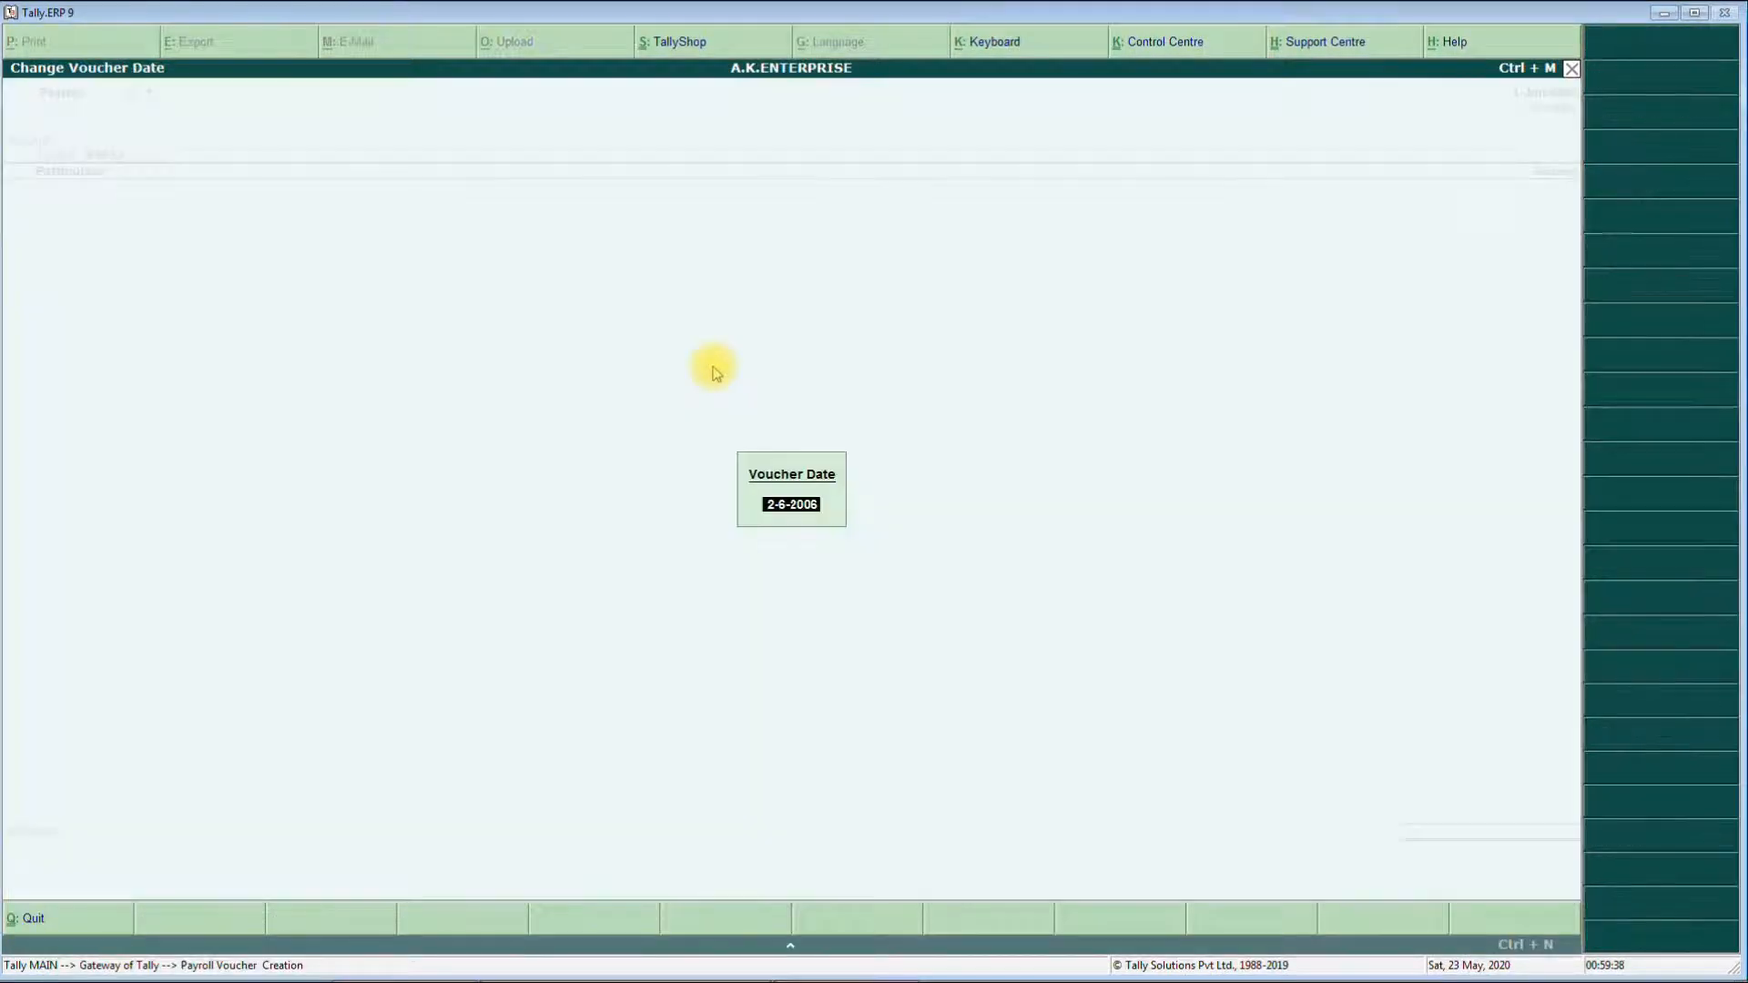
text(1)
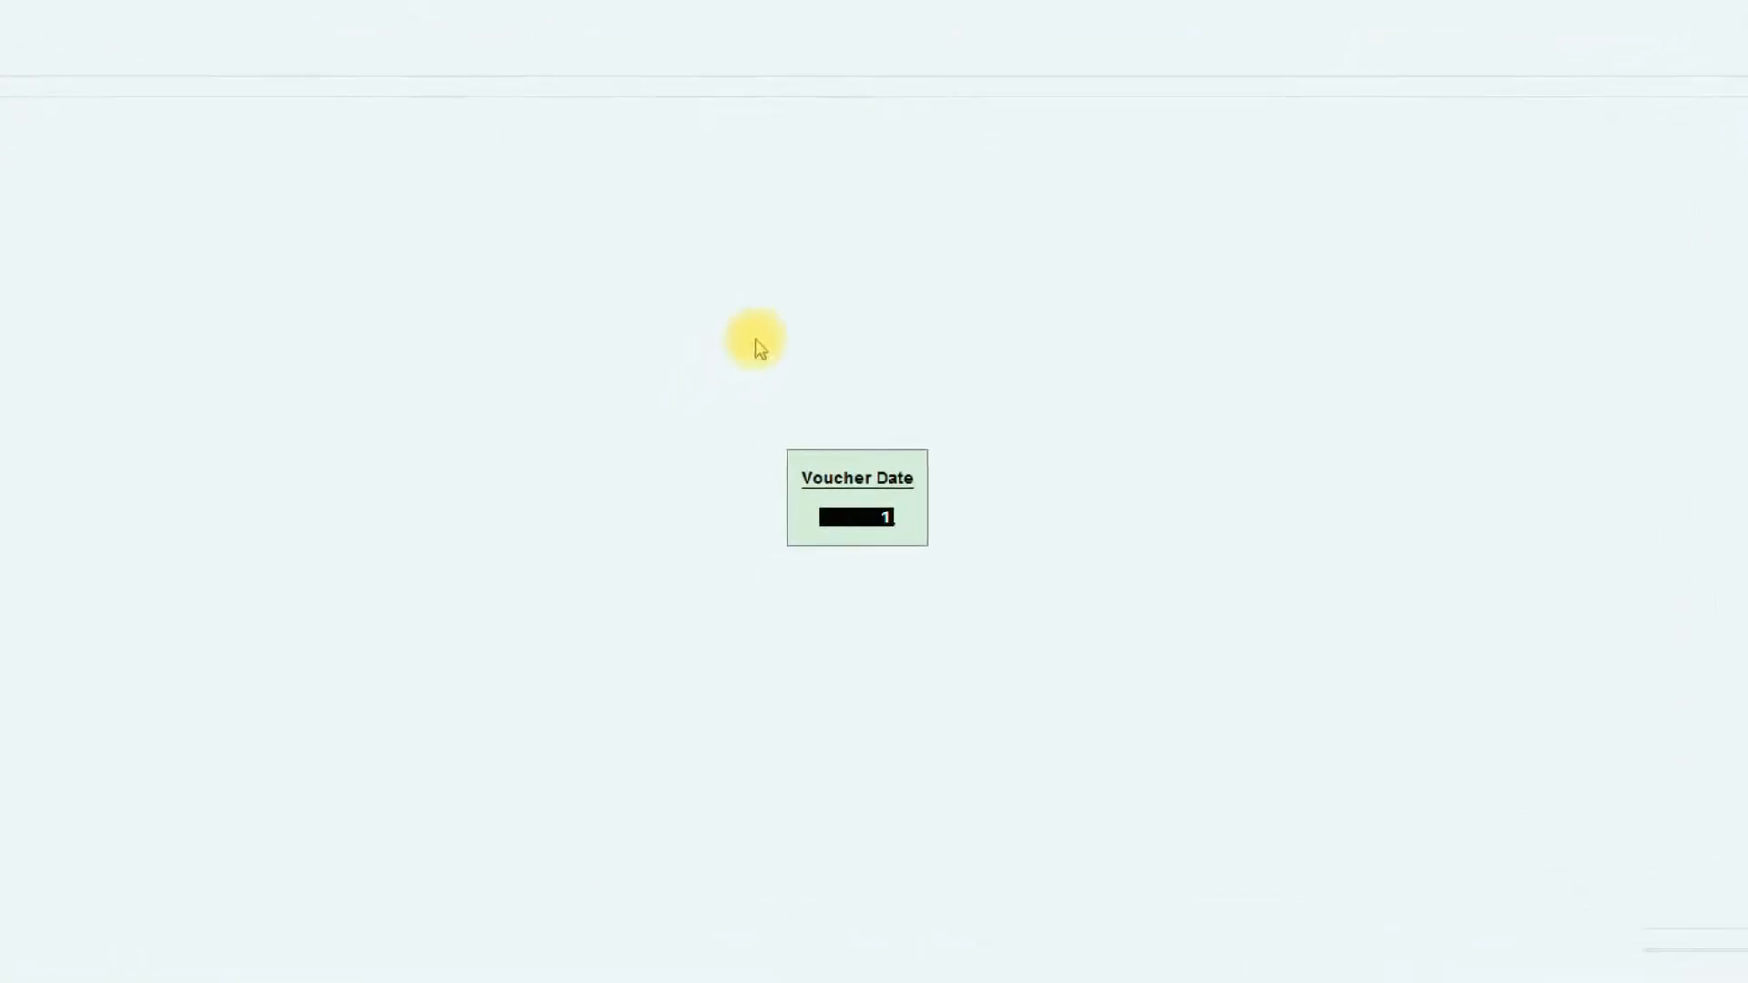
text(-5)
key(BackSpace)
key(BackSpace)
key(BackSpace)
text(30-4)
key(Return)
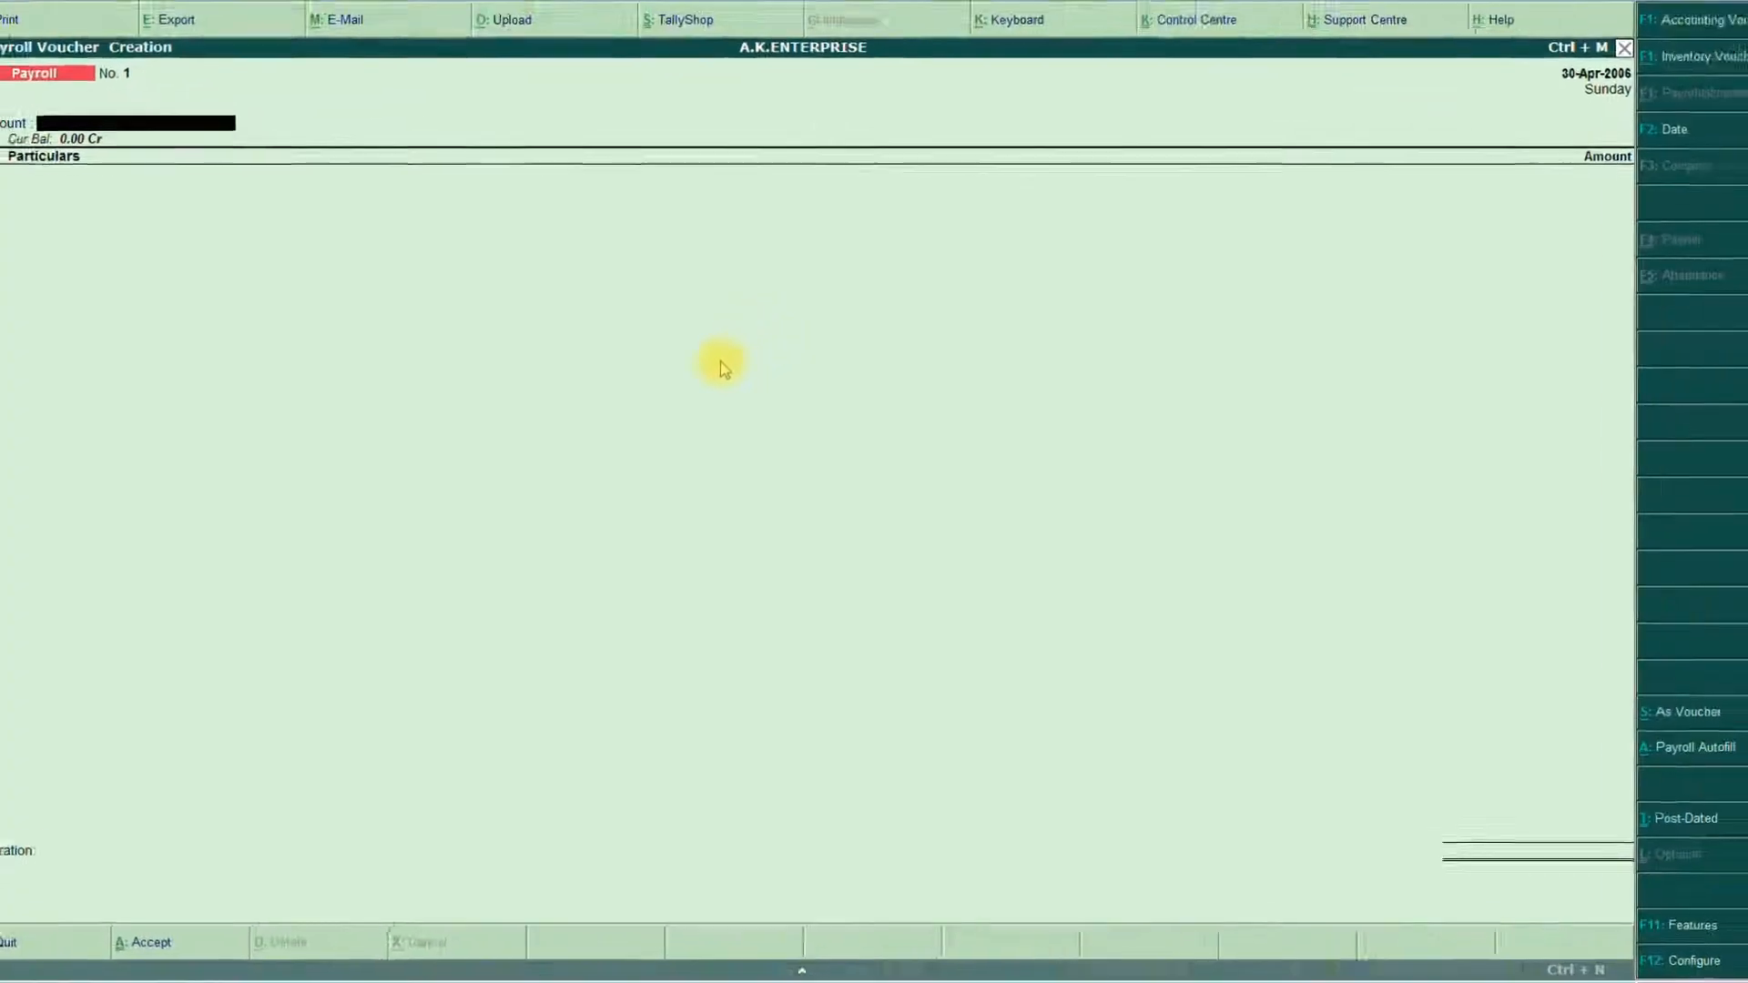
text(H)
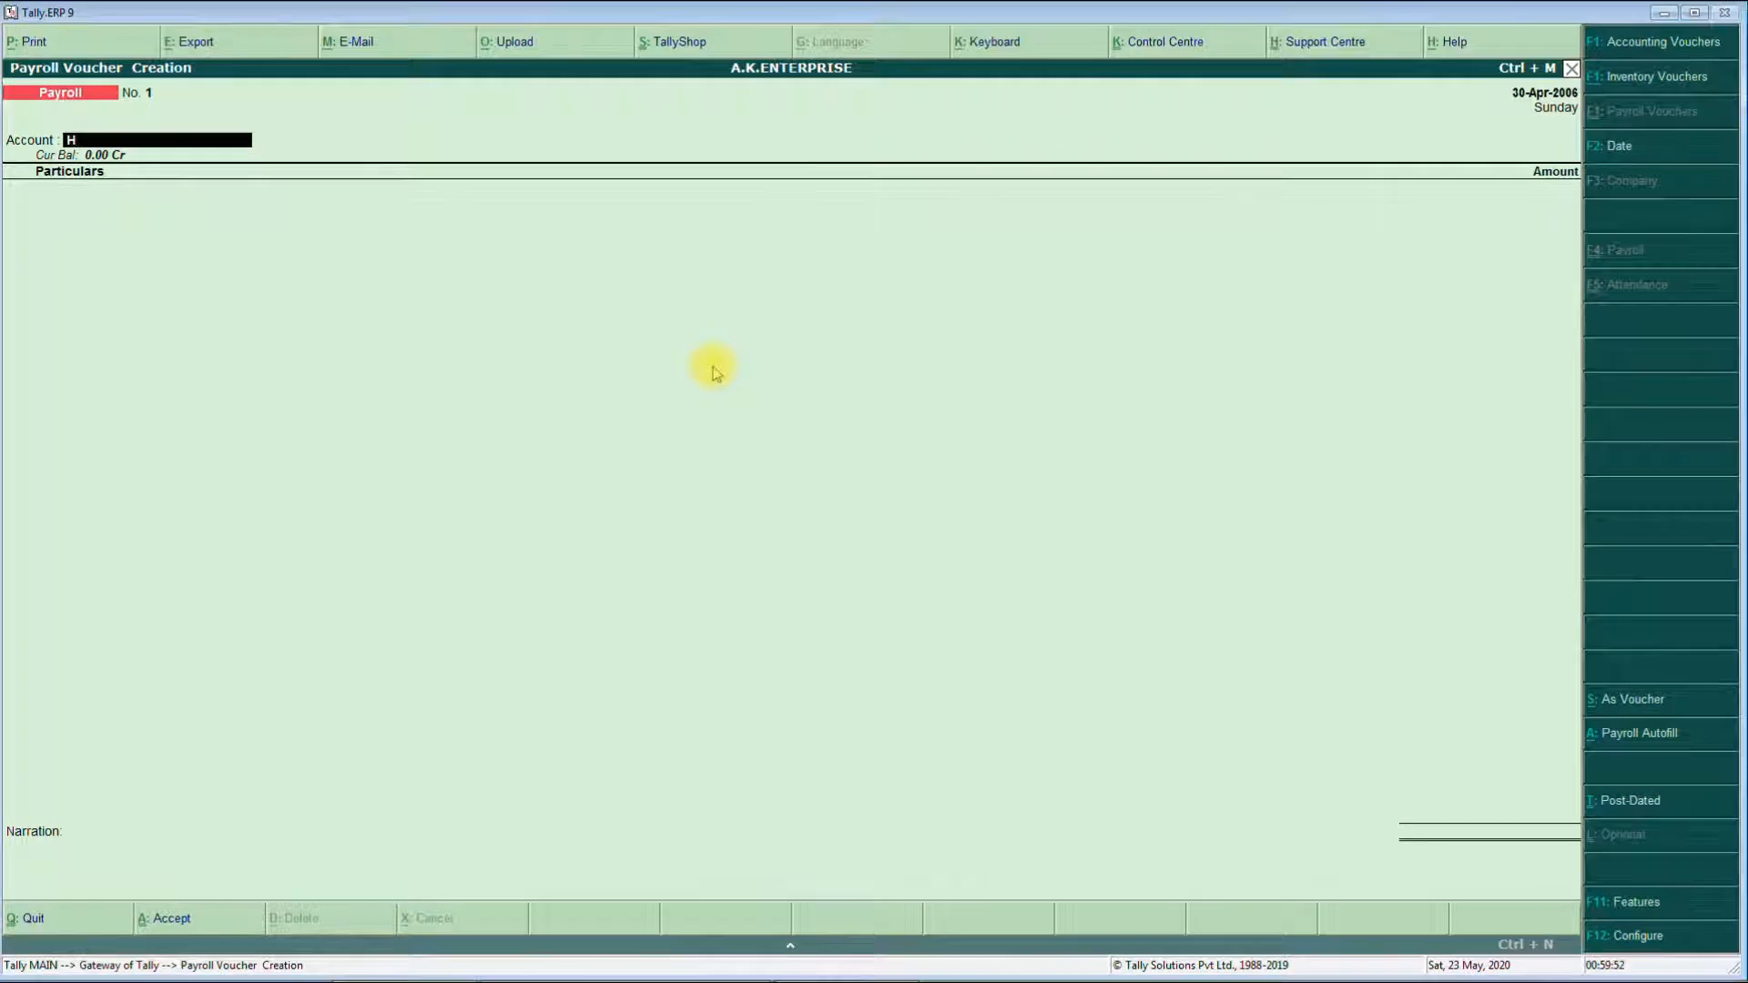
key(Return)
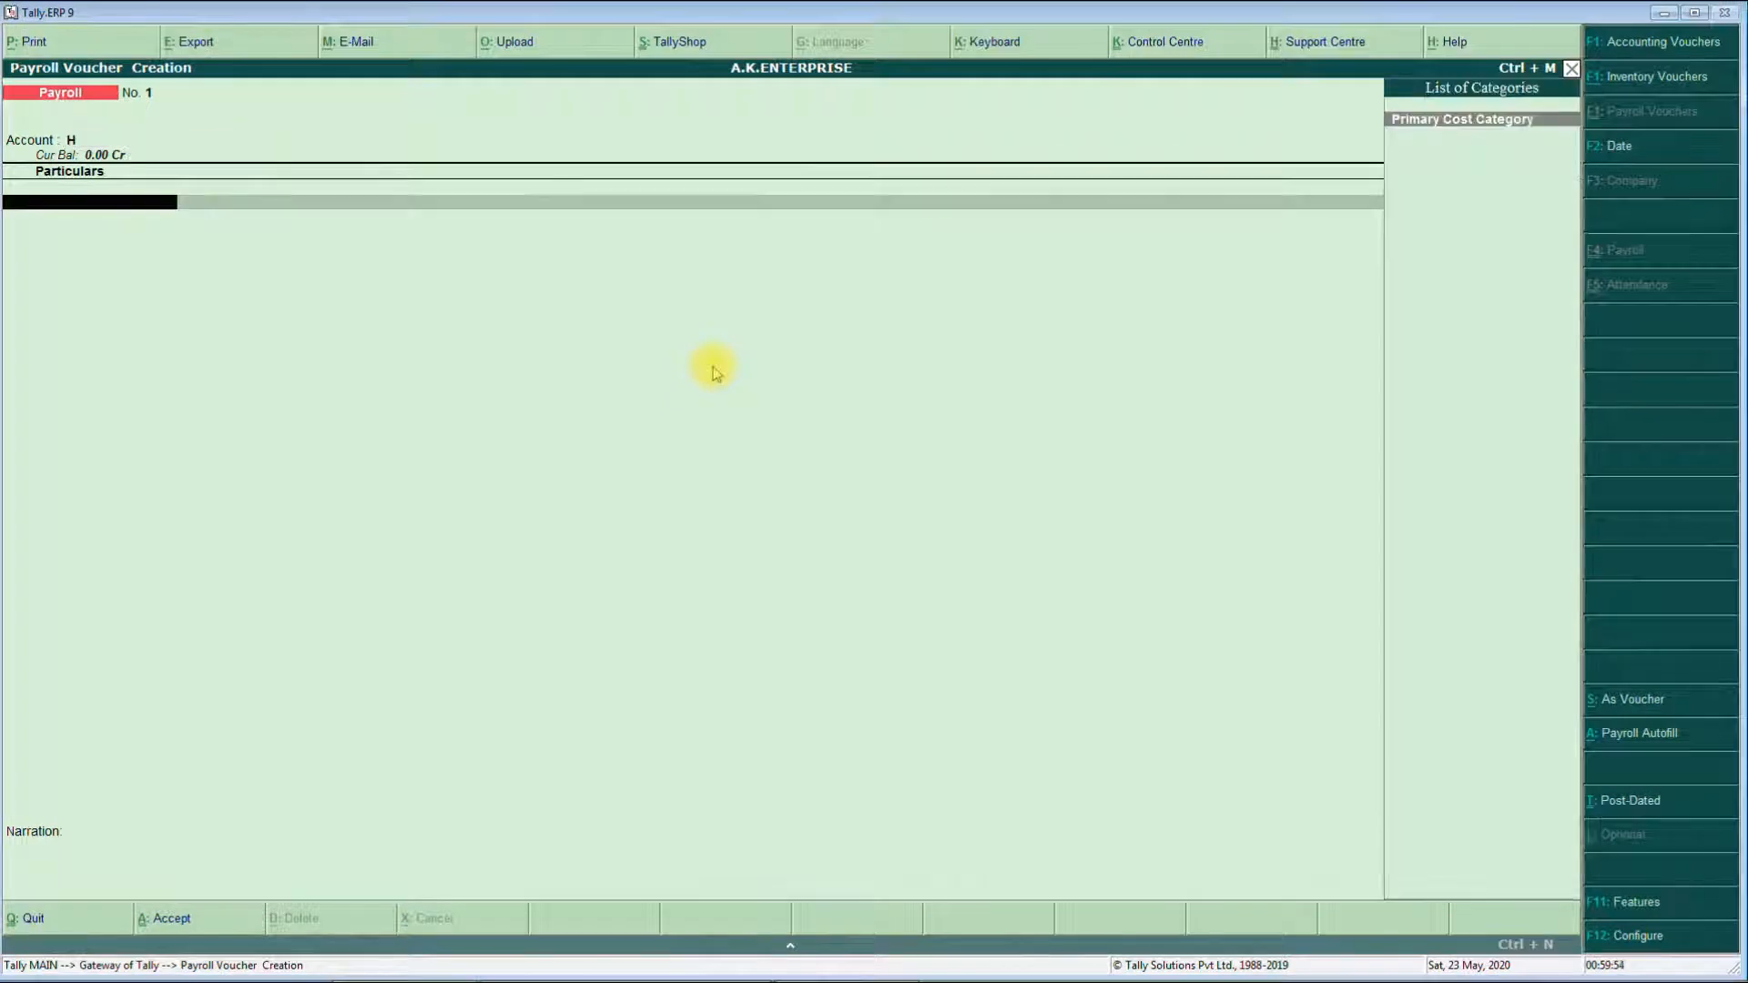
- Set the voucher's account to HDFC BANK and choose Primary Cost Category with the first listed employee
key(Return)
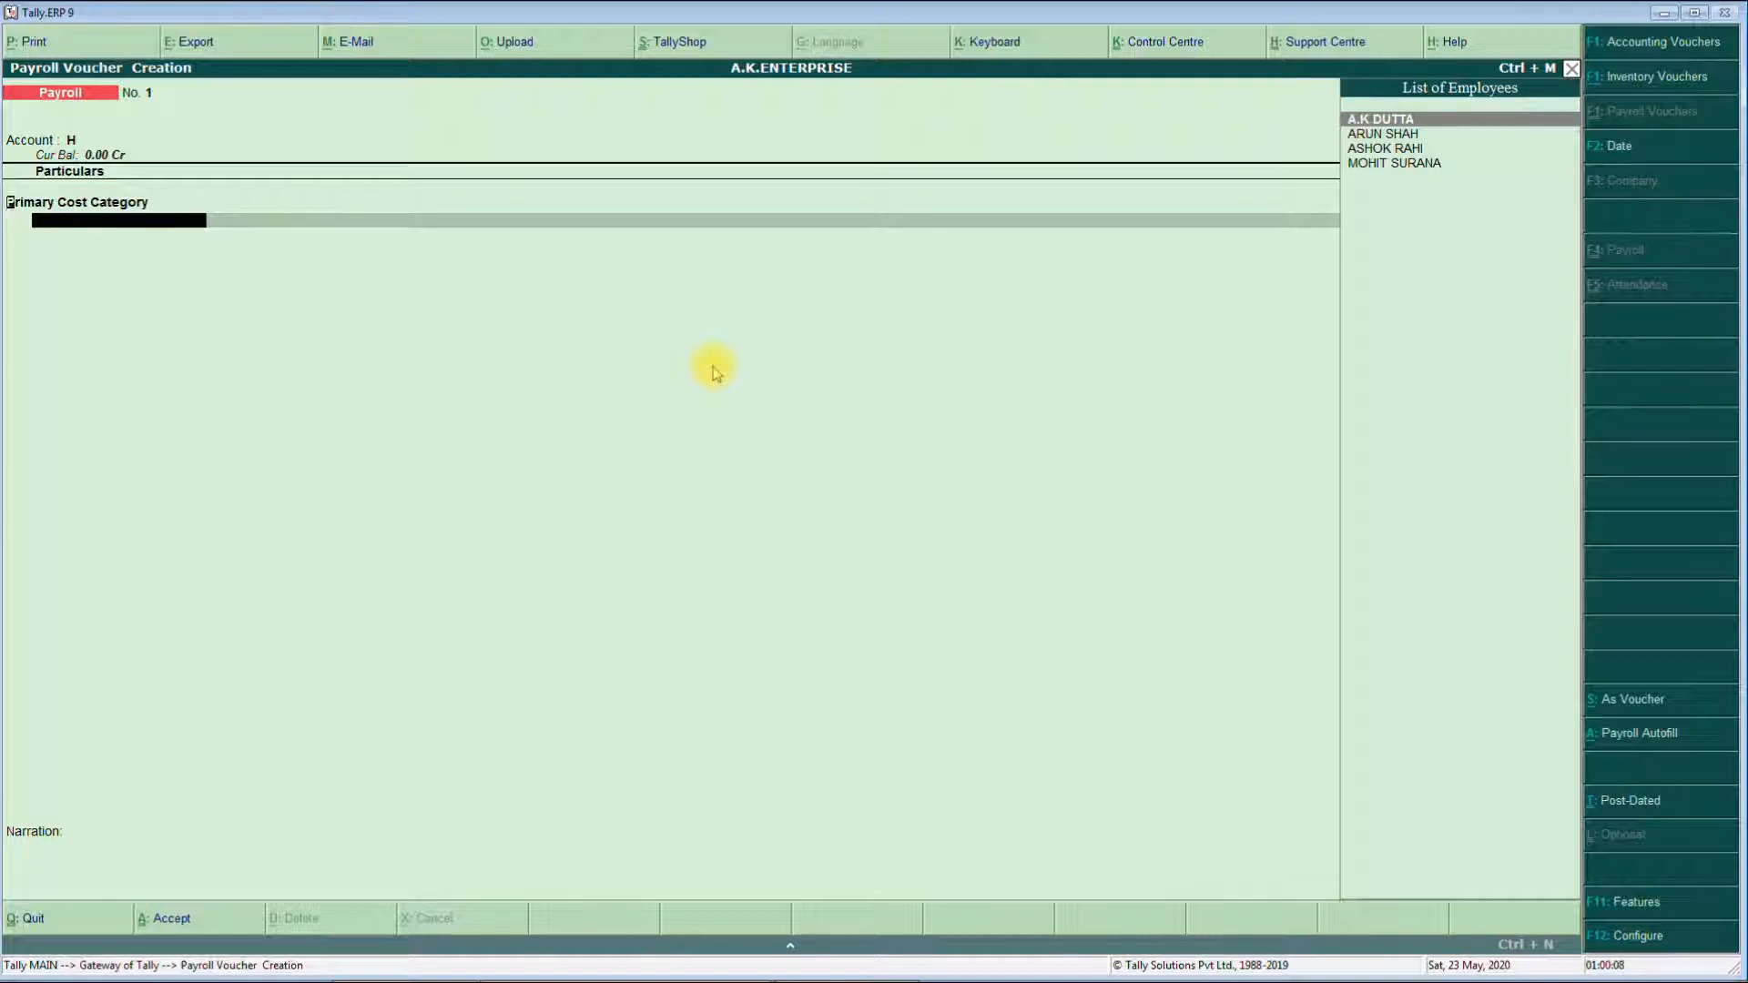
key(BackSpace)
key(Return)
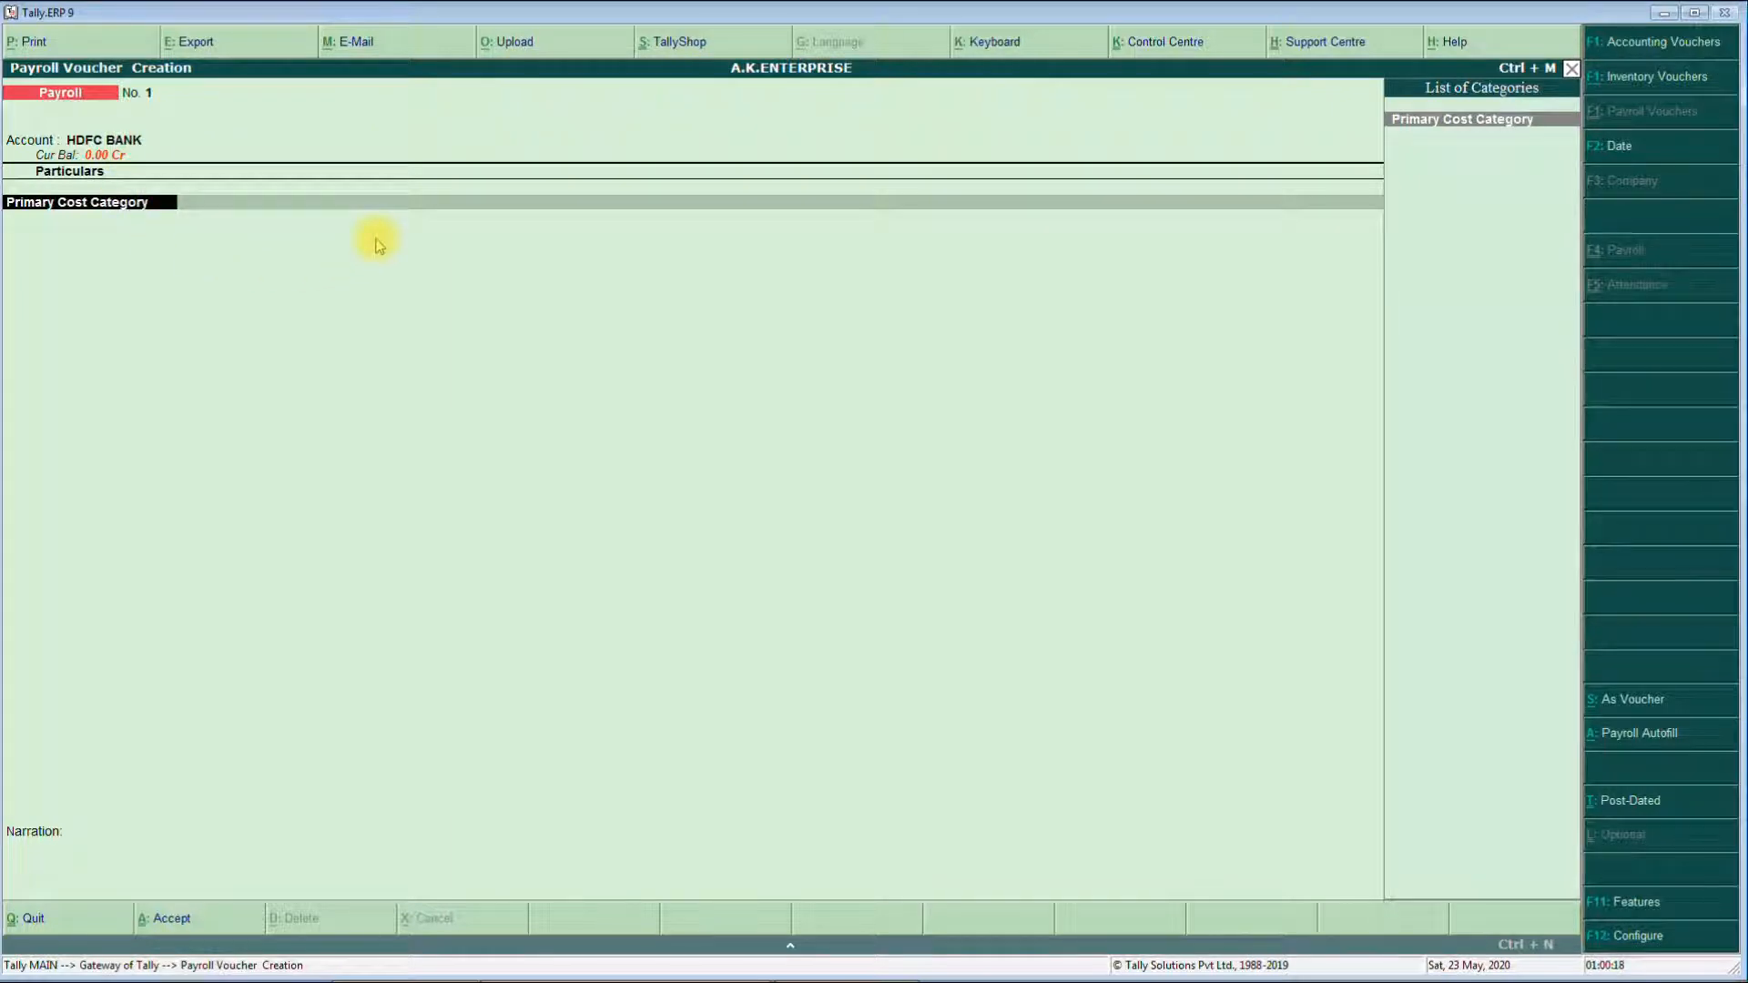
key(Return)
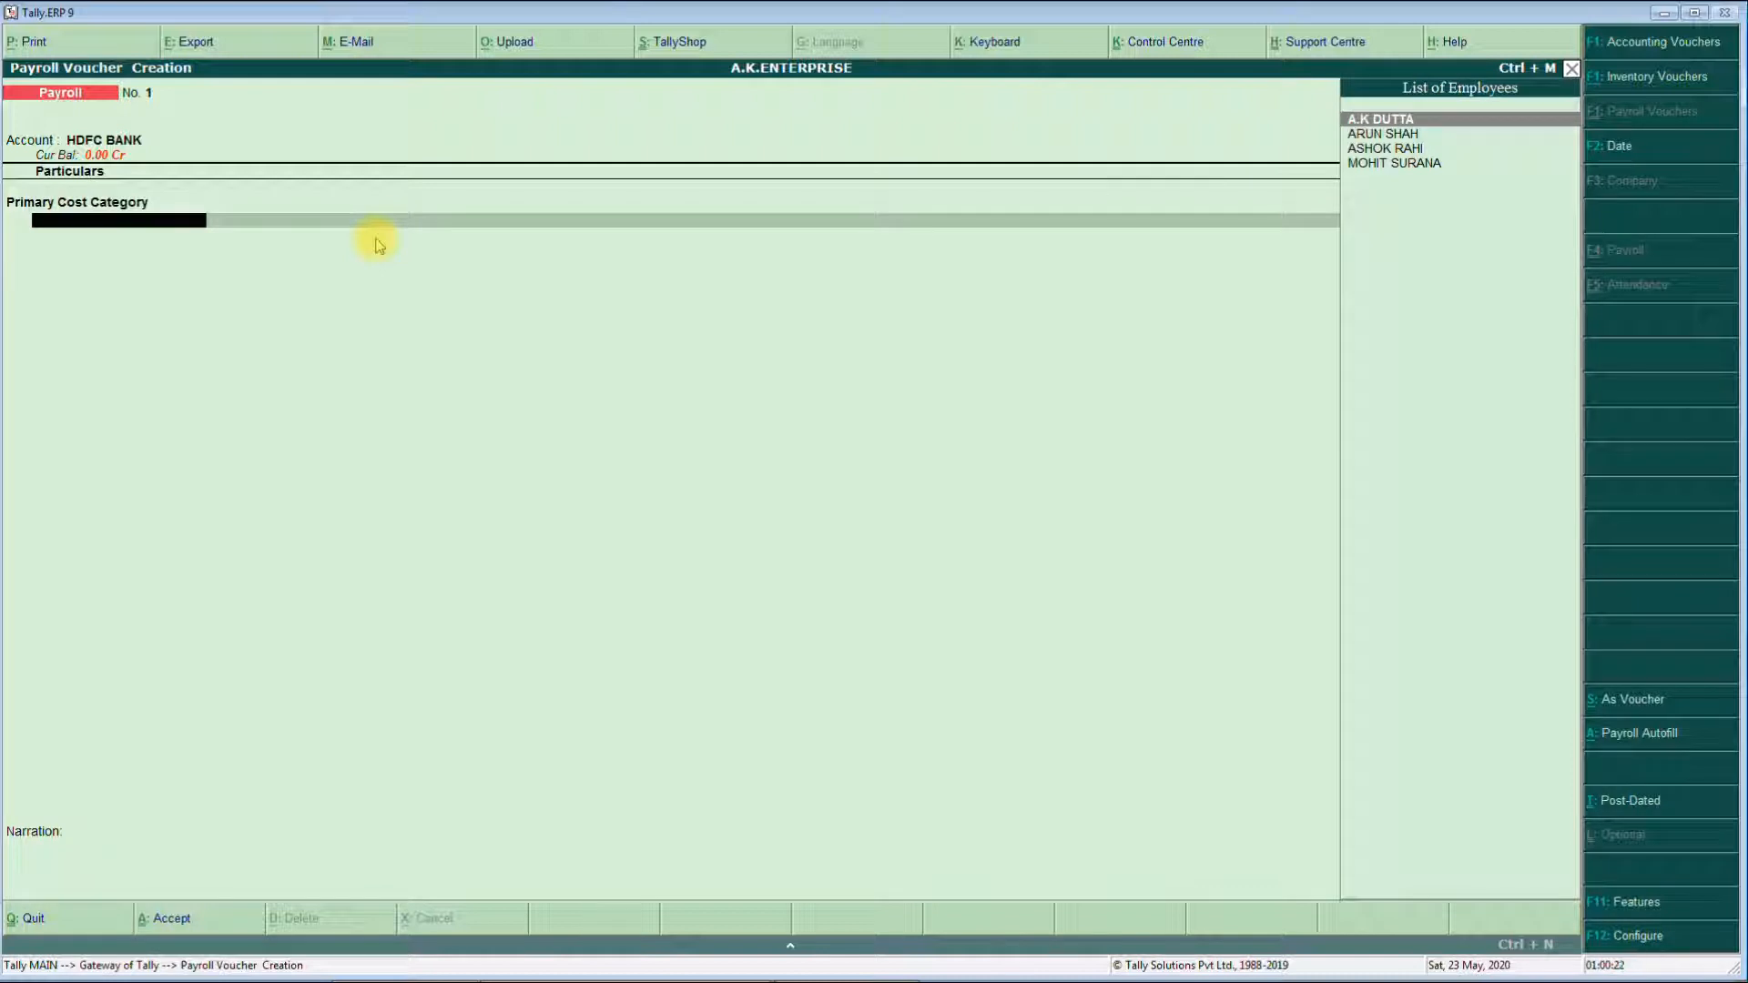
key(Return)
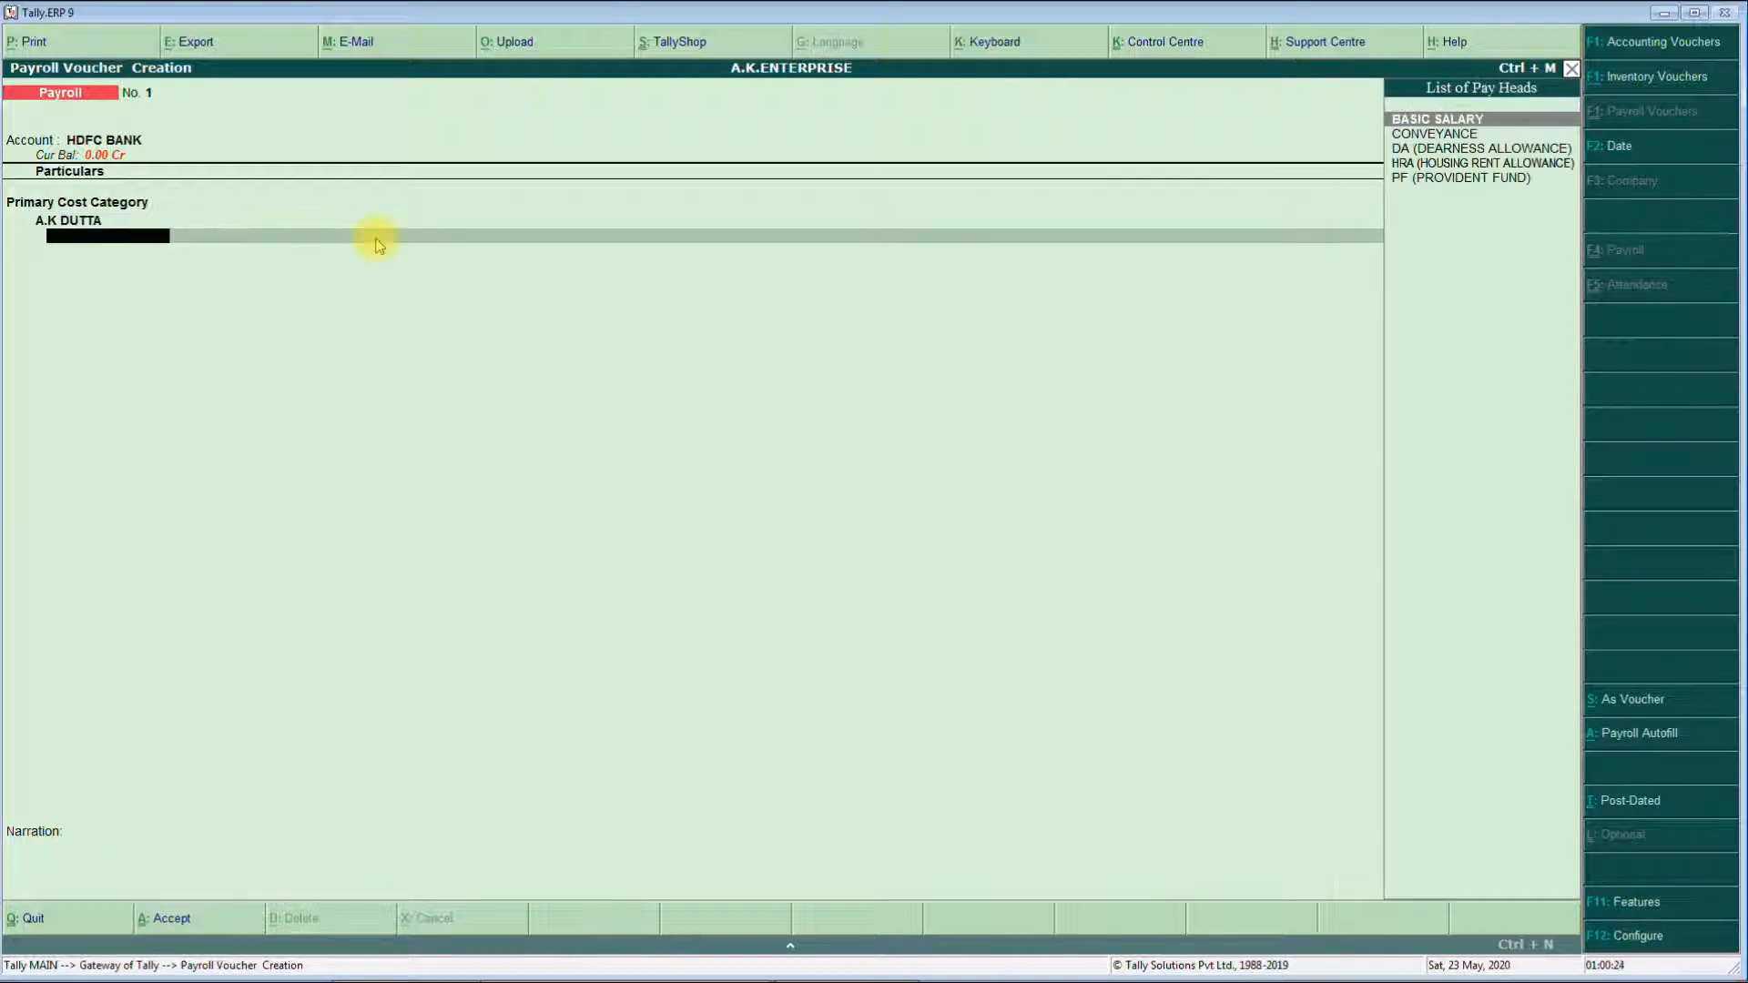
- Enter the first employee's BASIC SALARY as 10,000 and CONVEYANCE as 1,000, both as debits
key(Return)
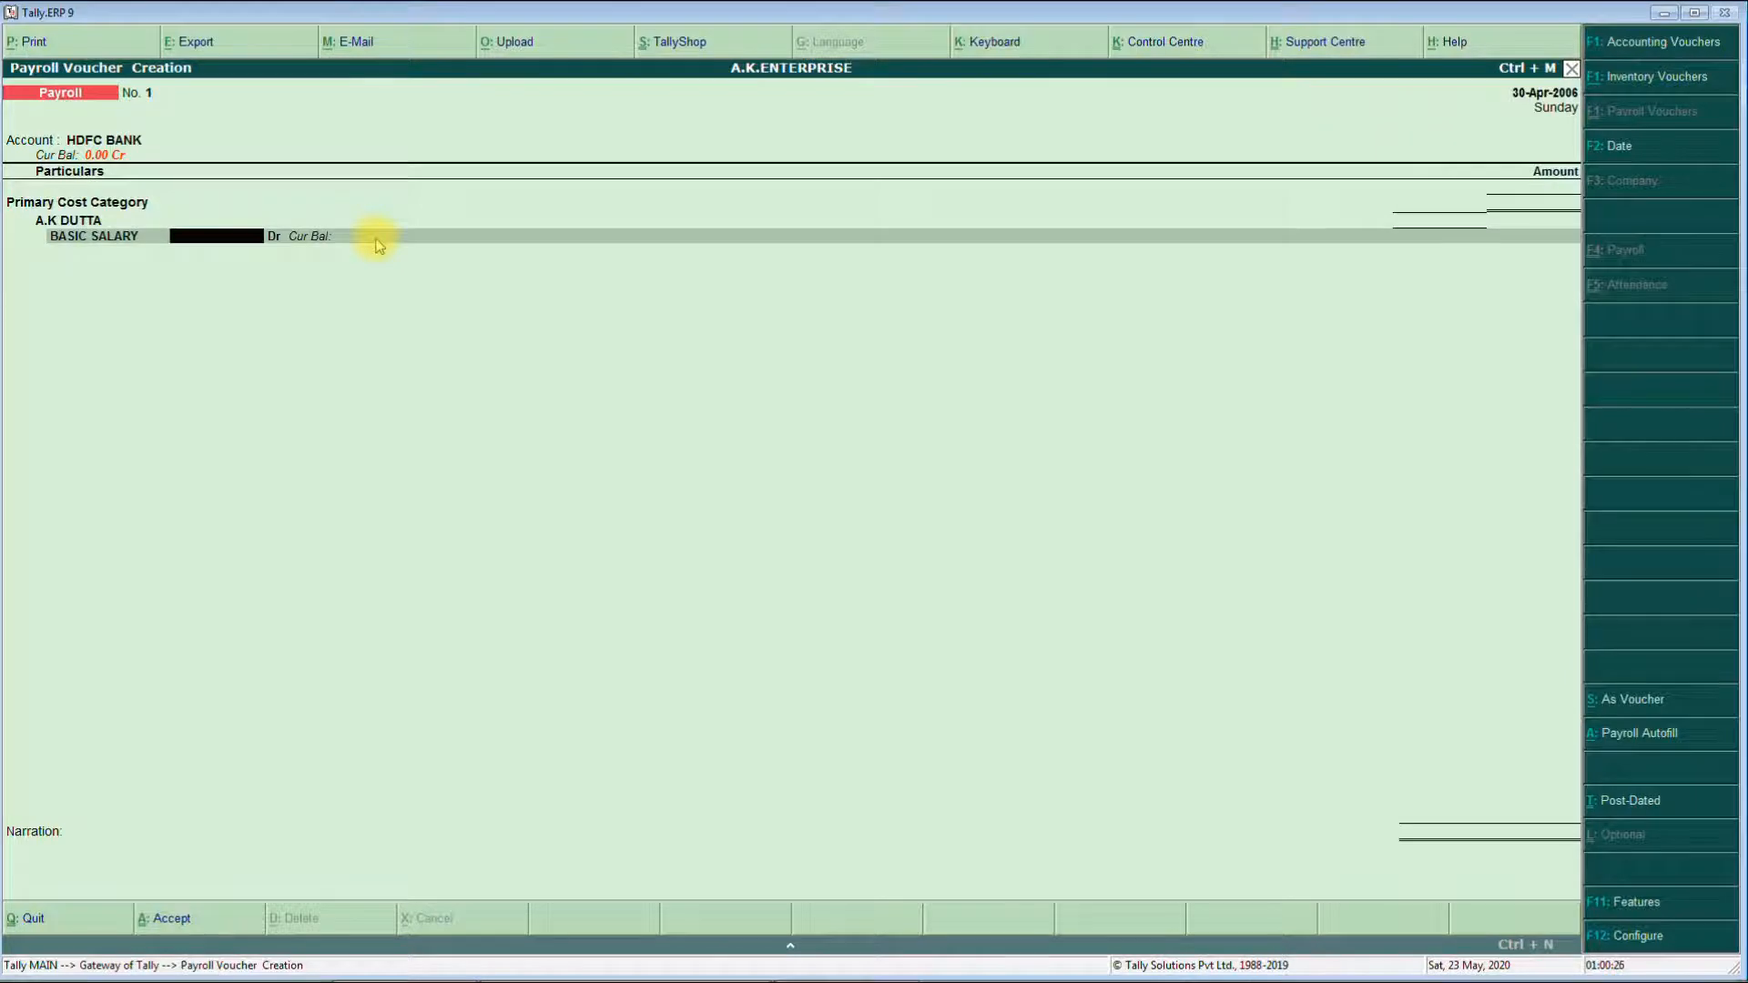
text(10,000)
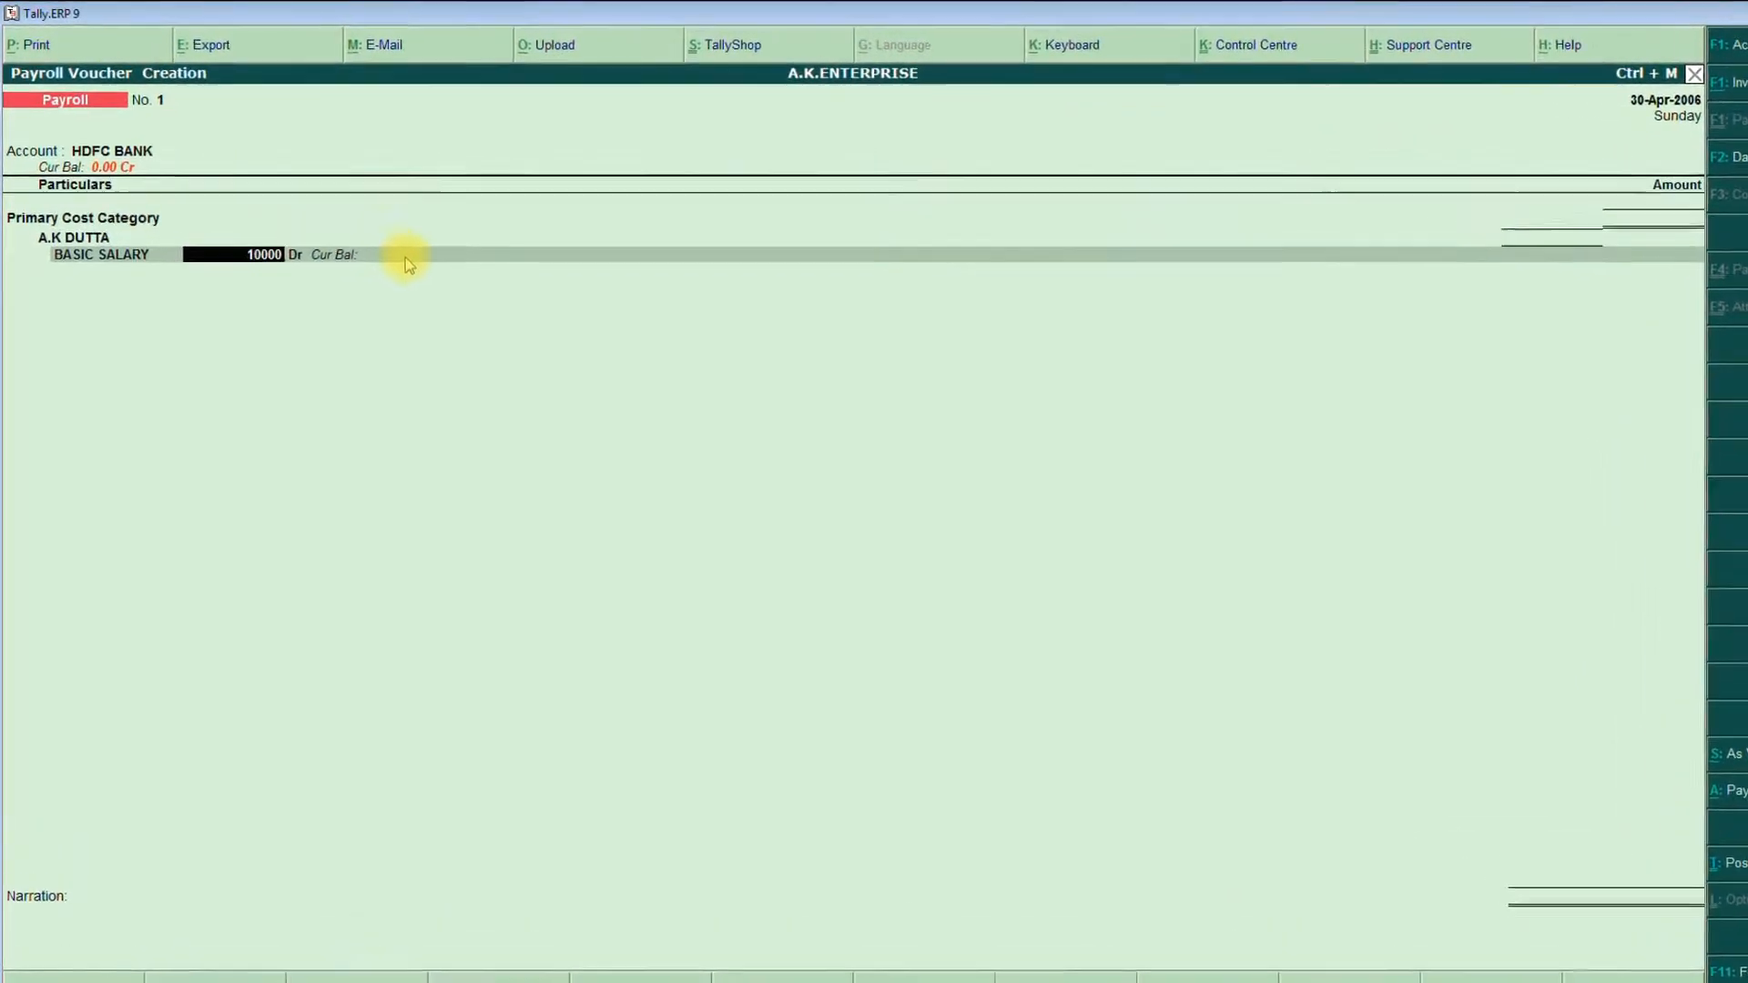
key(Return)
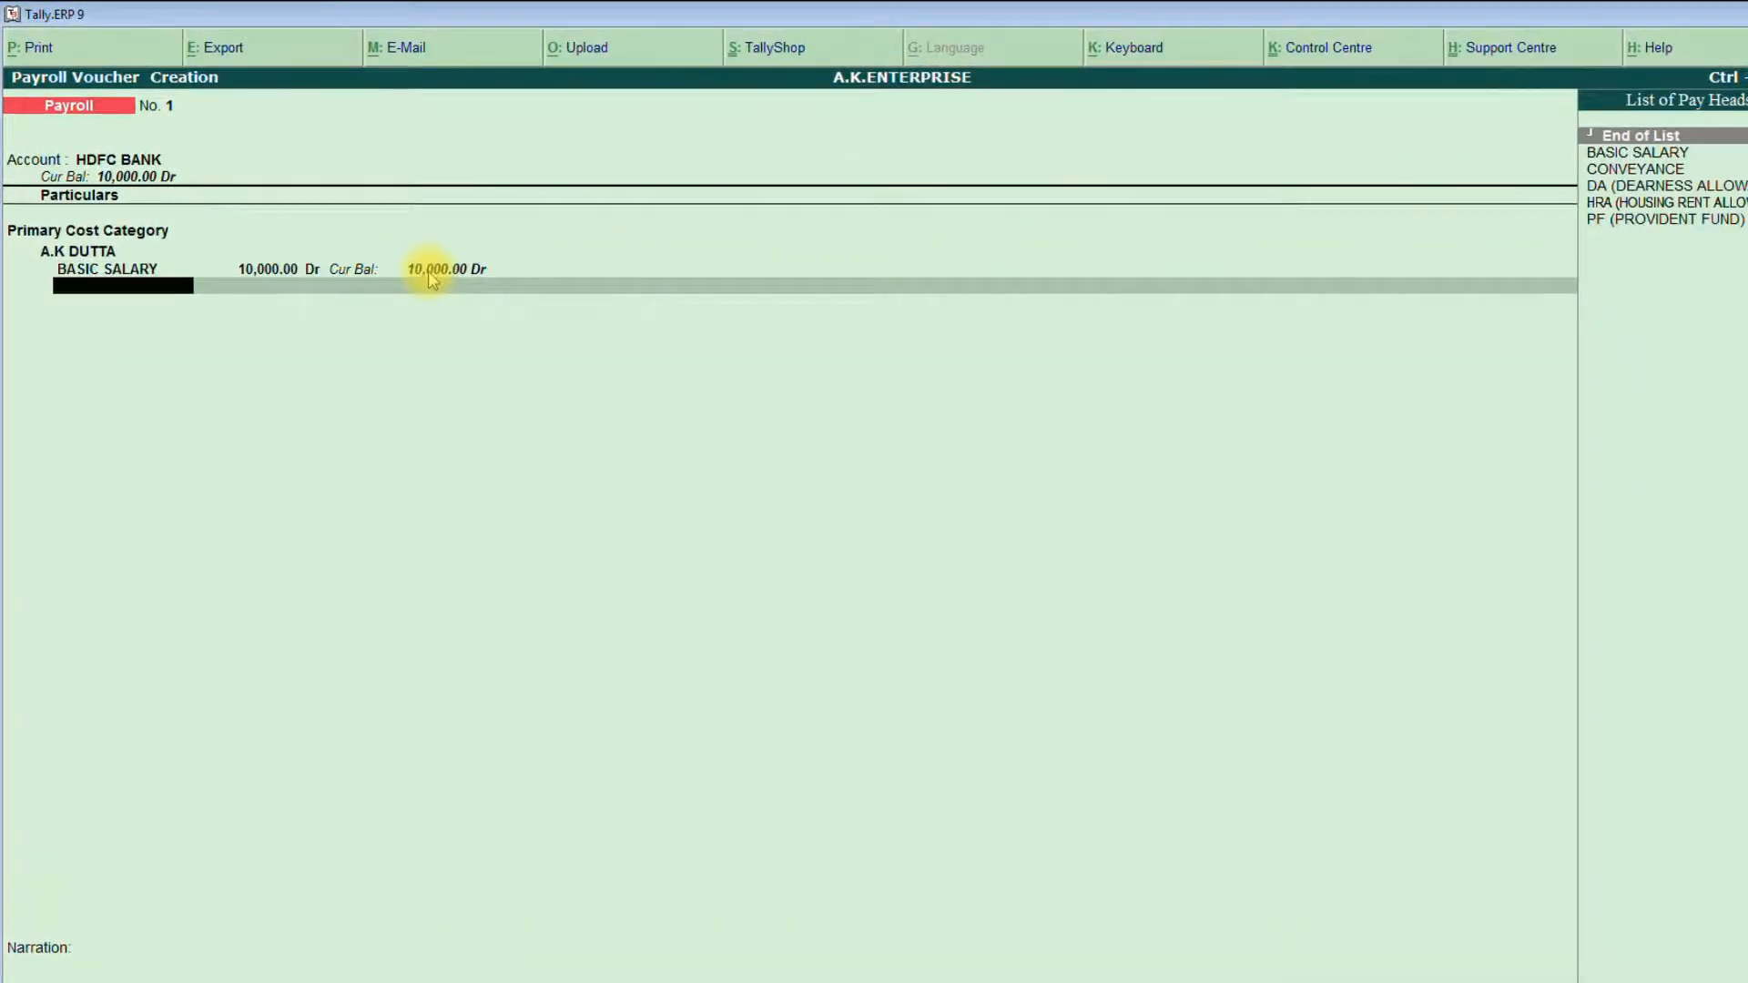
key(Down)
key(Down)
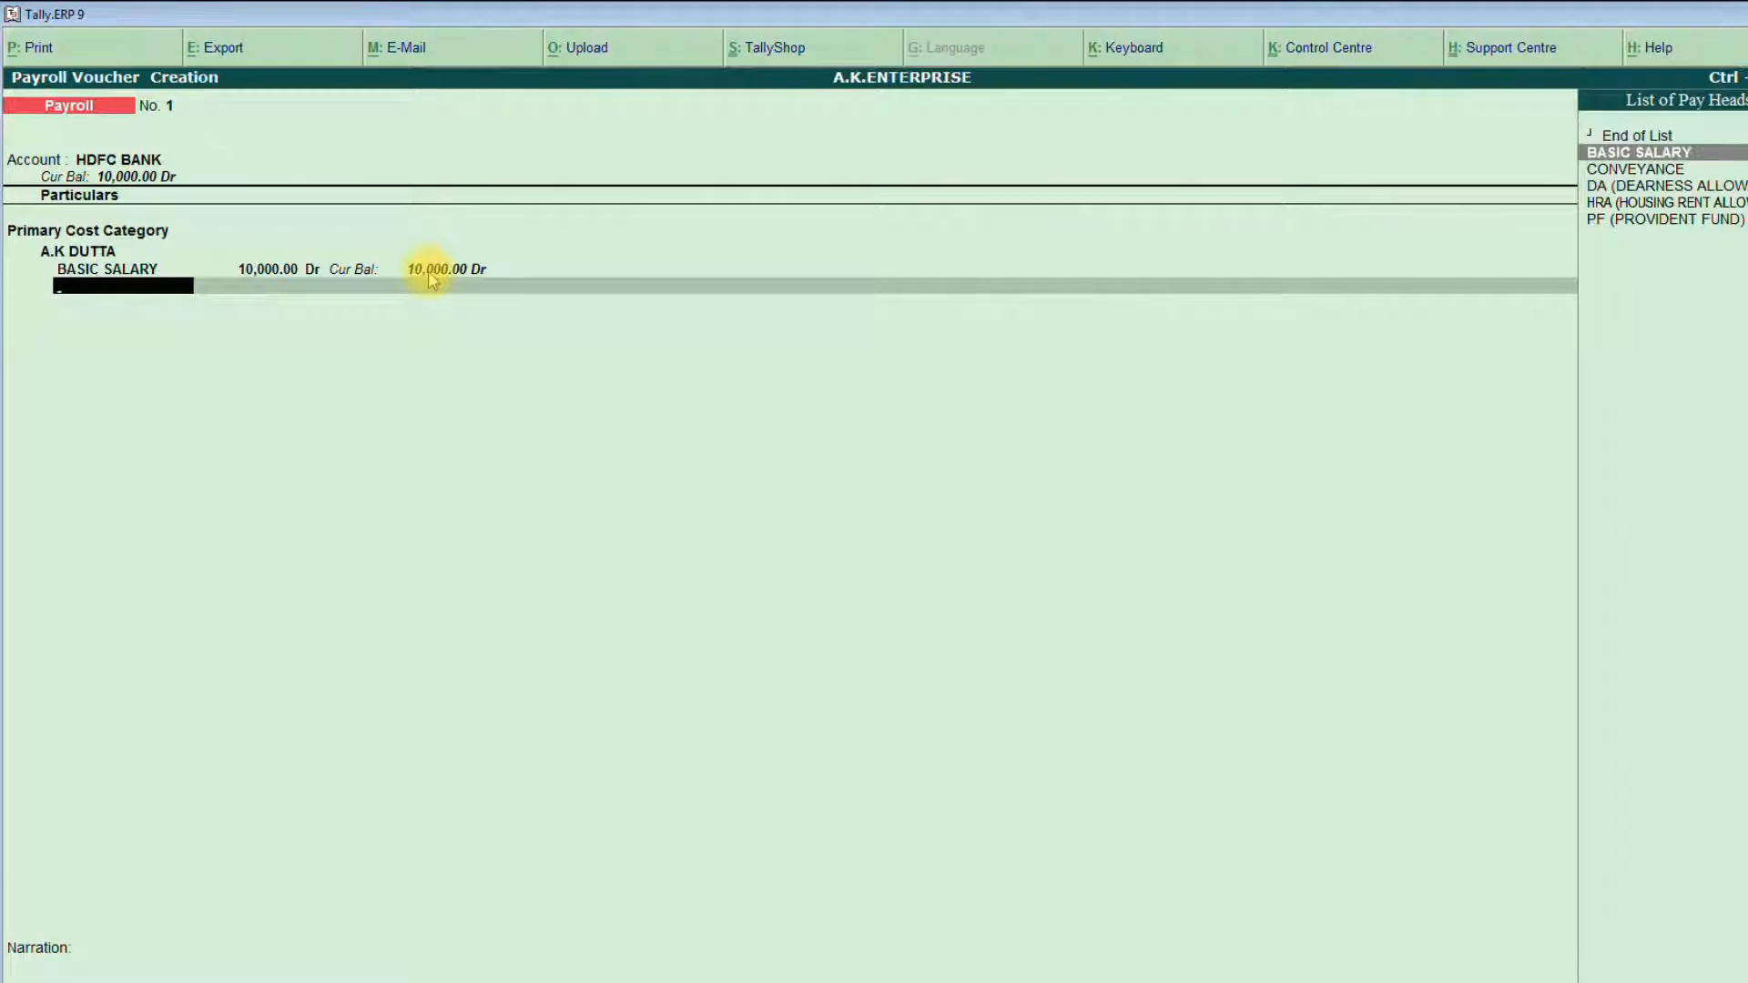
key(Return)
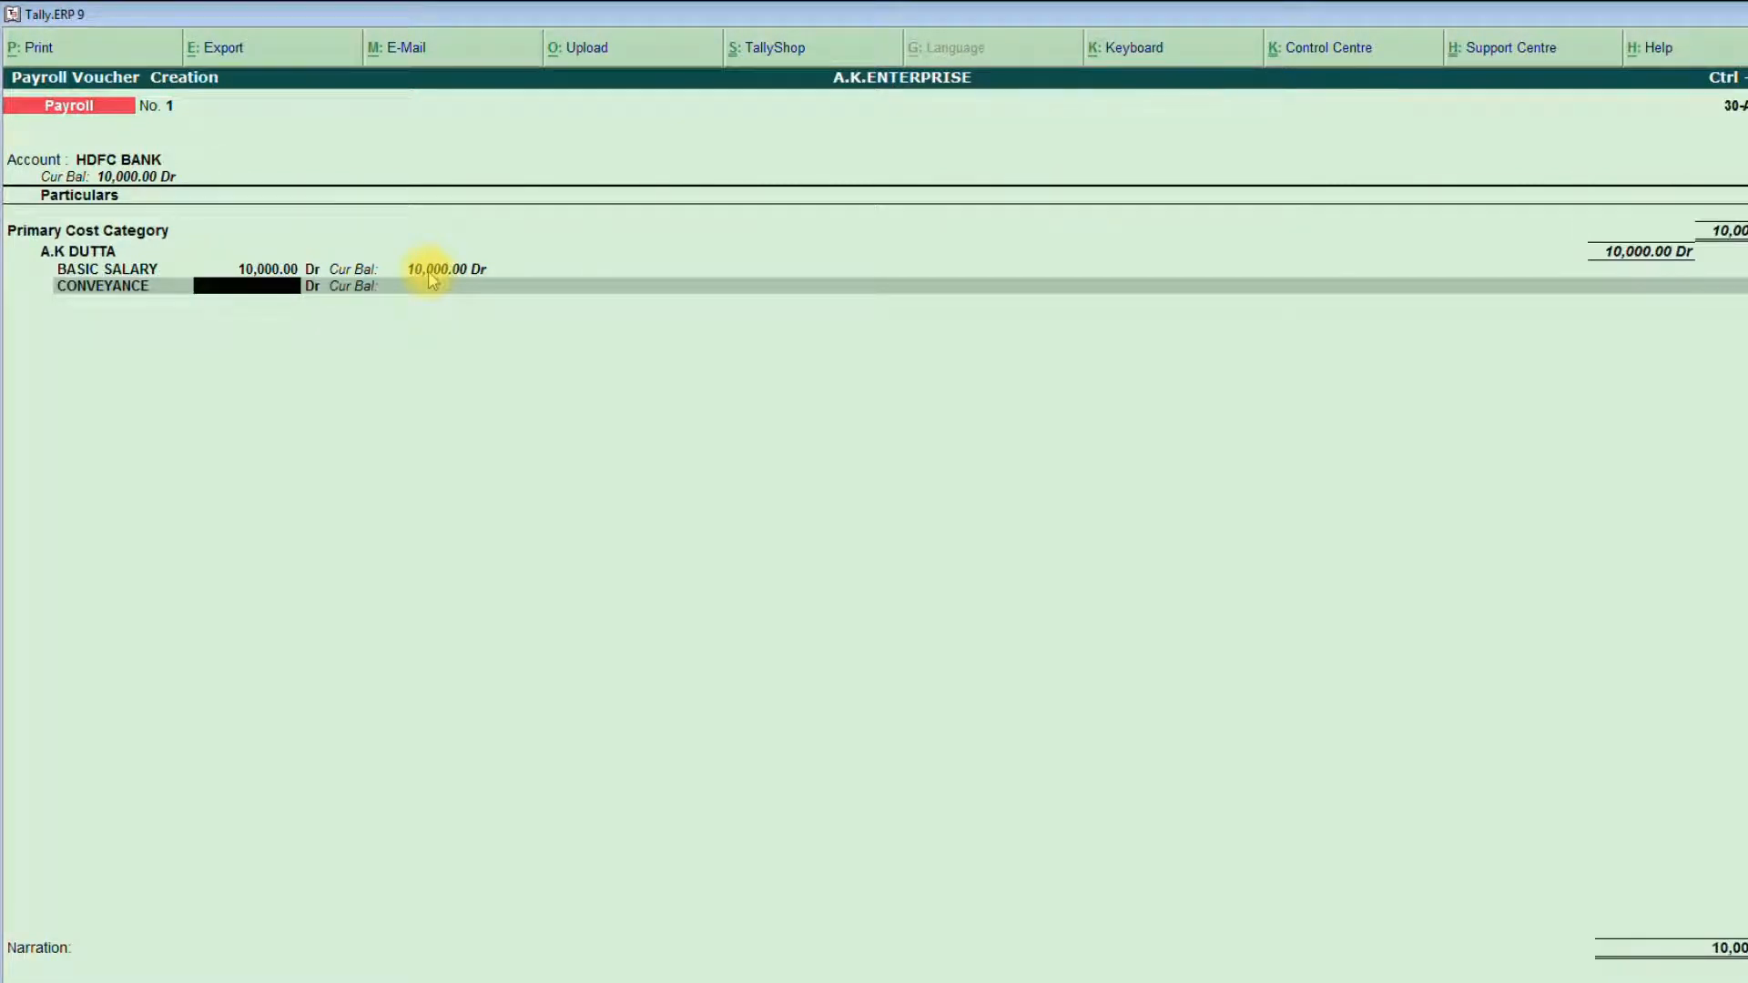
text(1000)
key(Return)
key(Return)
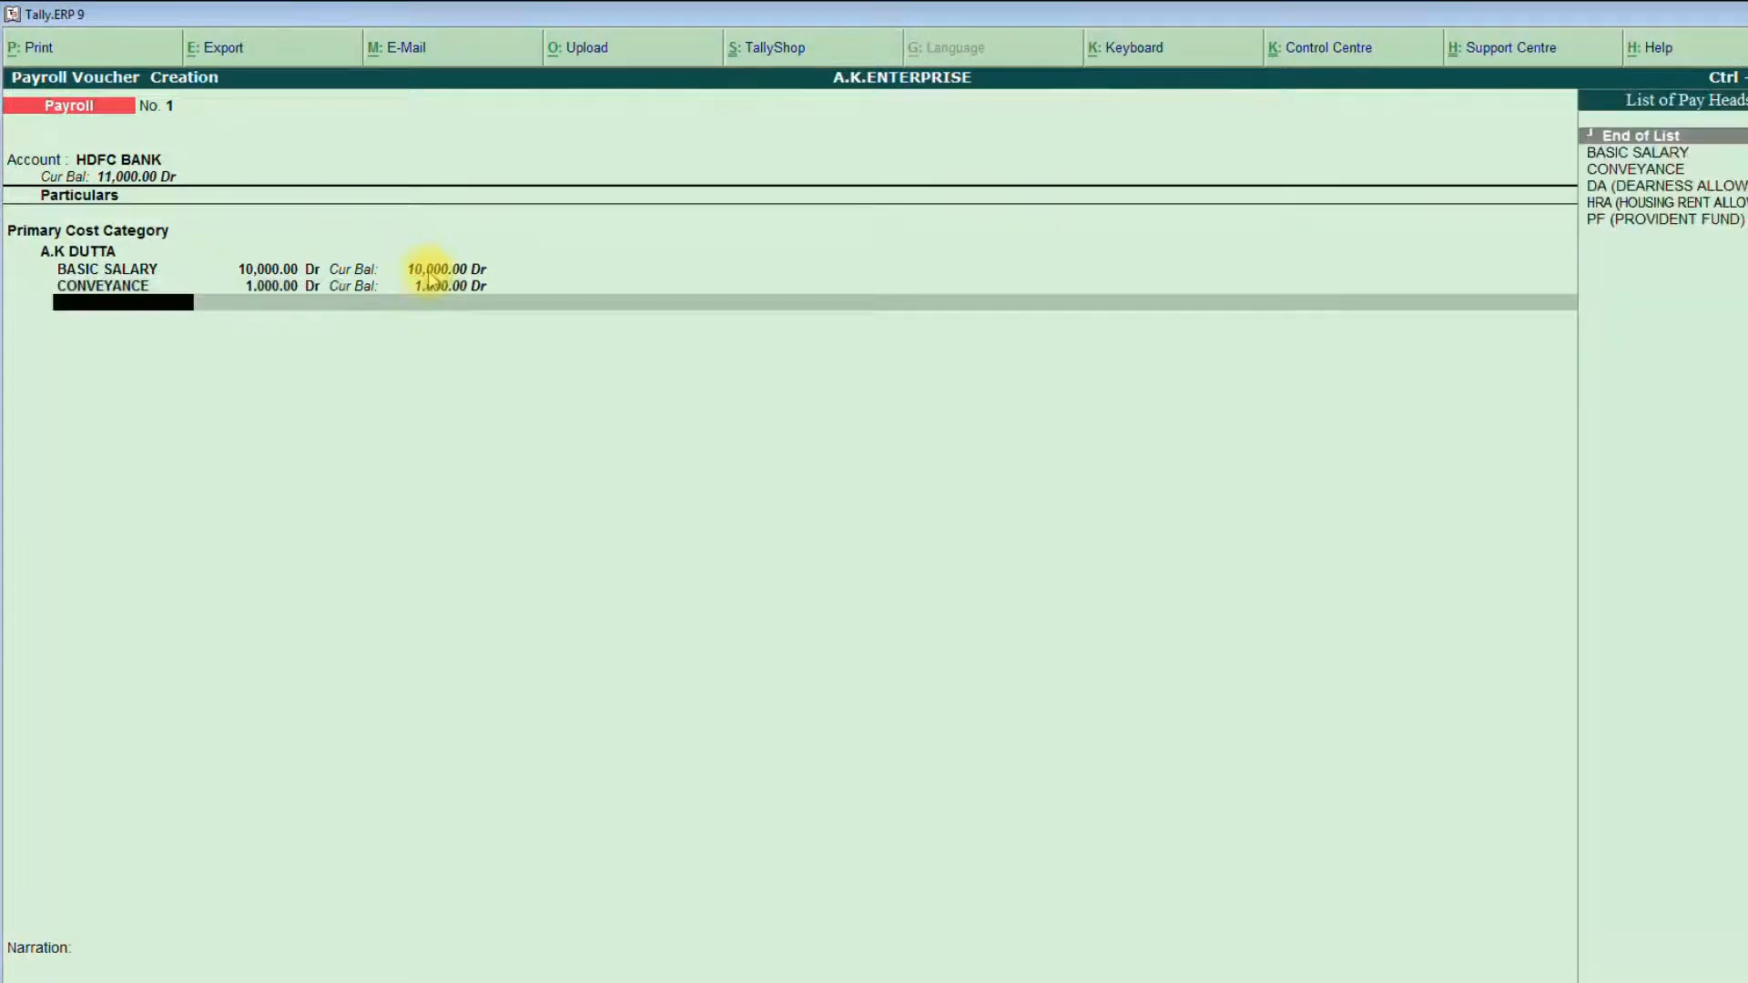
- Add the DA (DEARNESS ALLOWANCE) pay head for the first employee with a debit amount of 500
key(Down)
key(Down)
key(Down)
key(Return)
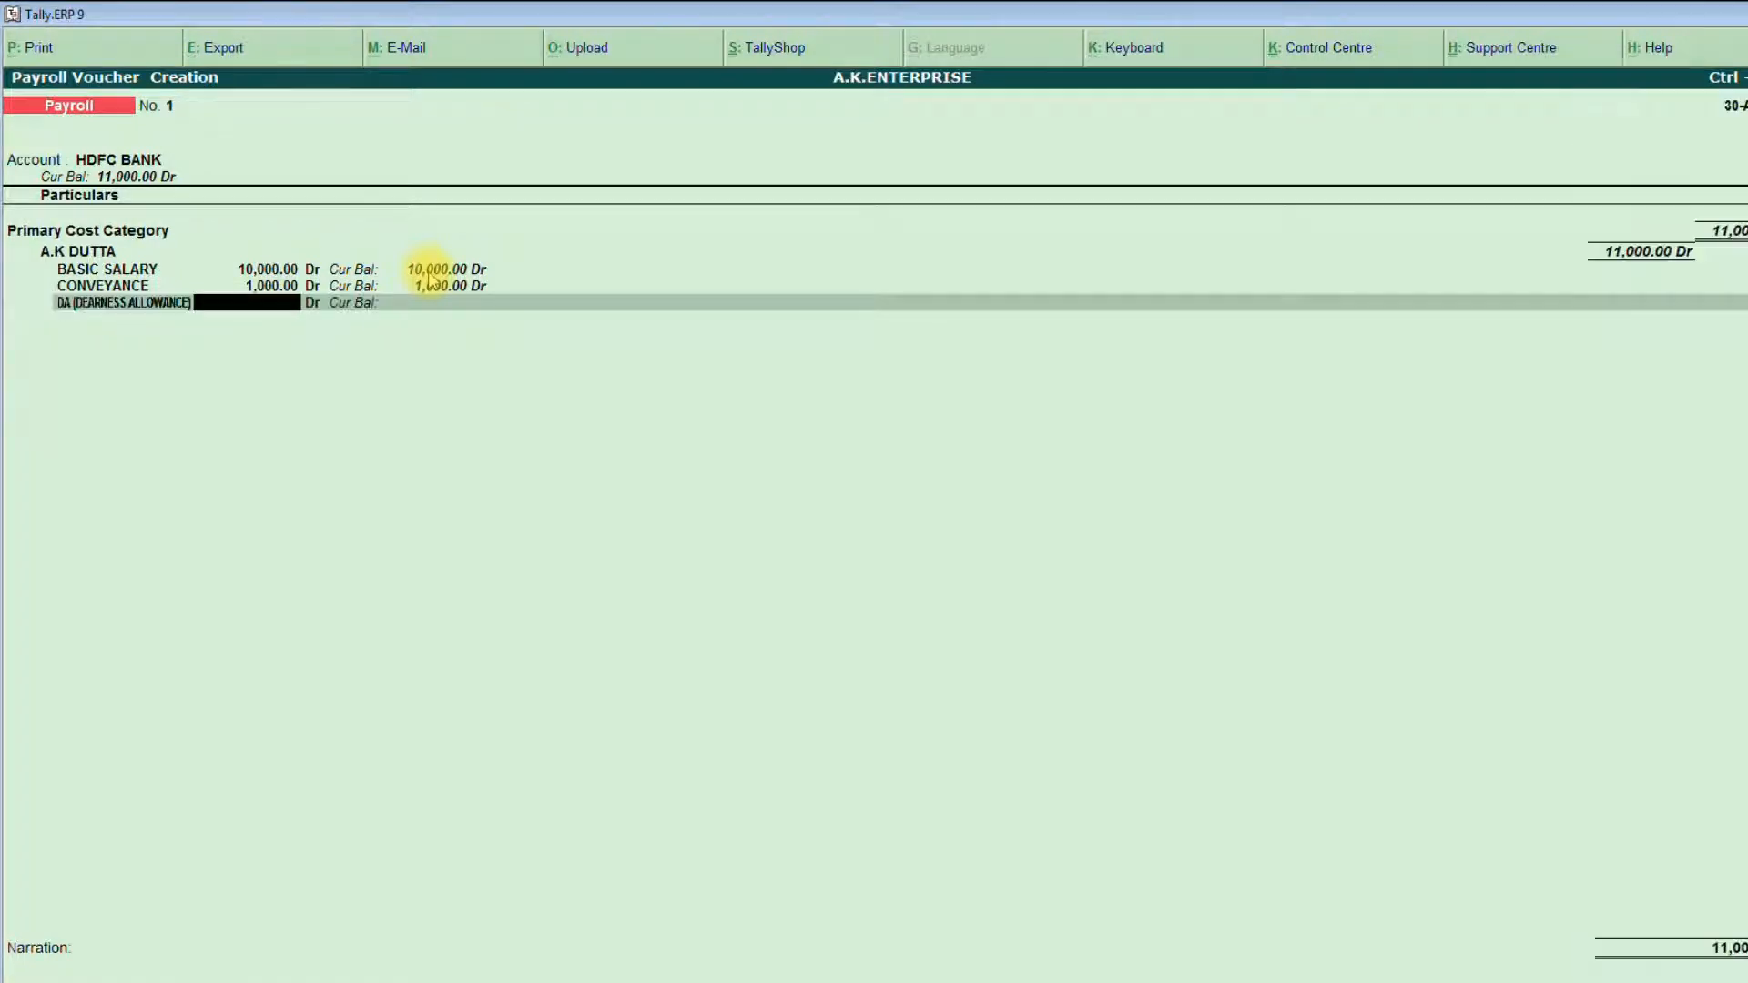
text(500)
key(Return)
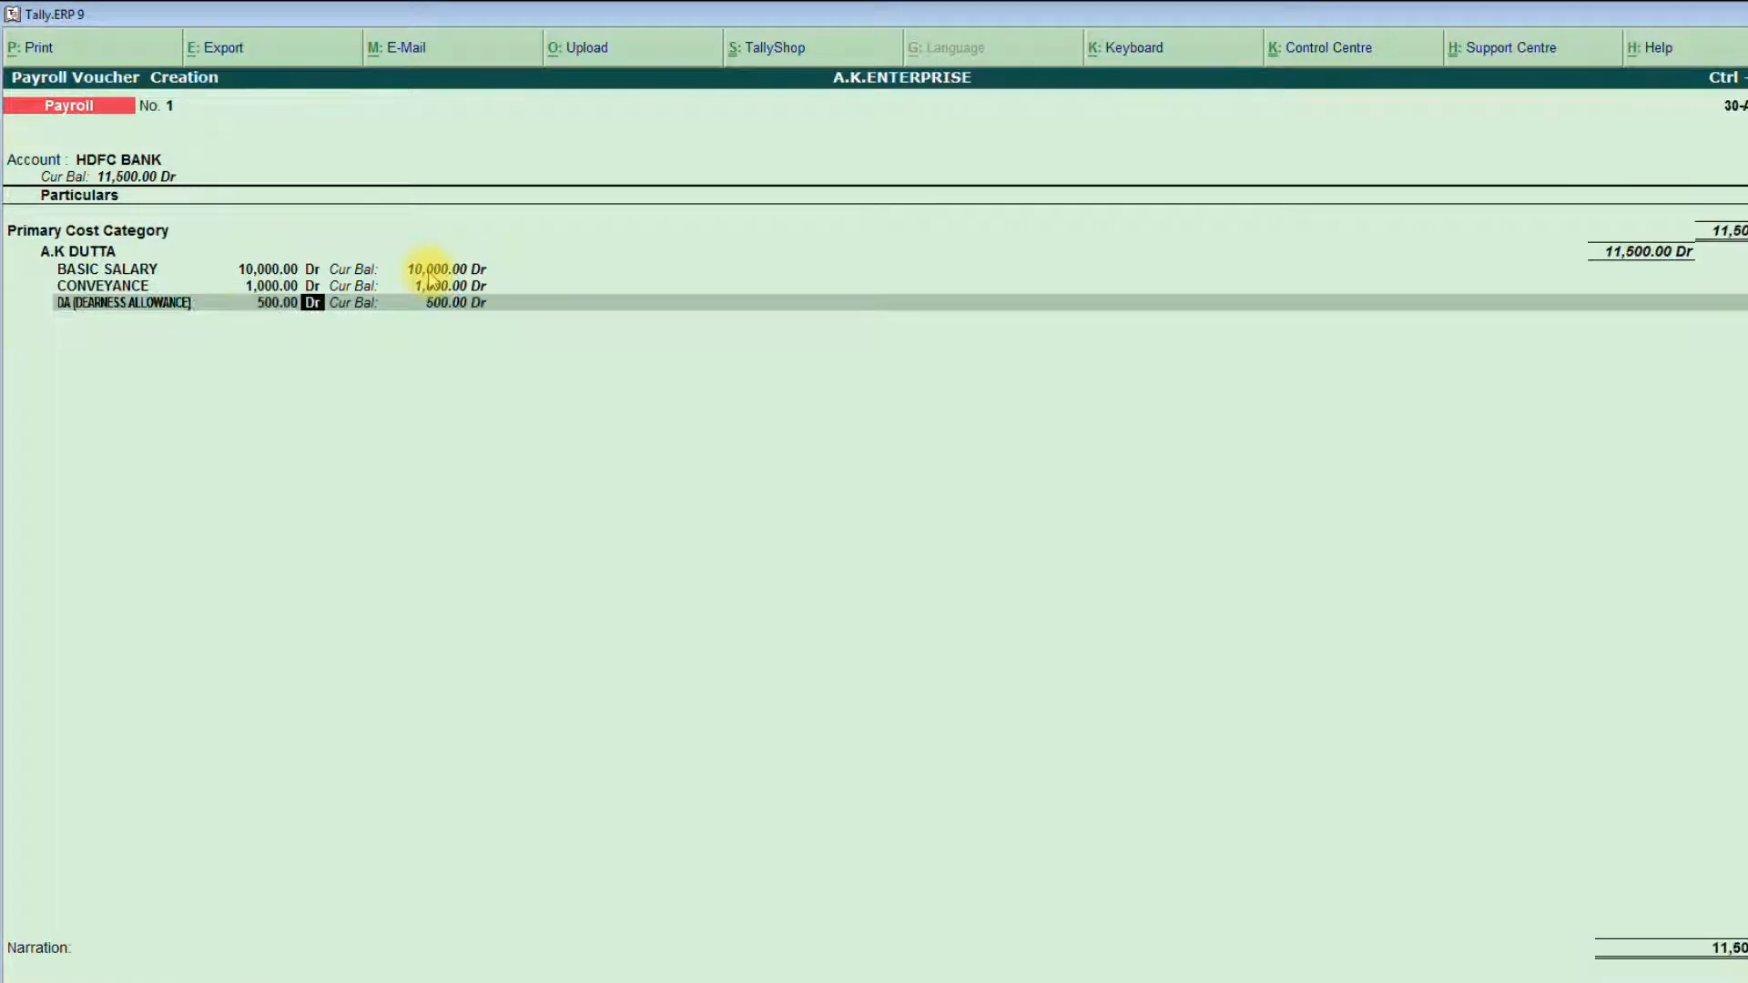
key(Return)
- Add the HRA (HOUSING RENT ALLOWANCE) pay head for the first employee with a debit amount of 500
key(Down)
key(Down)
key(Down)
key(Down)
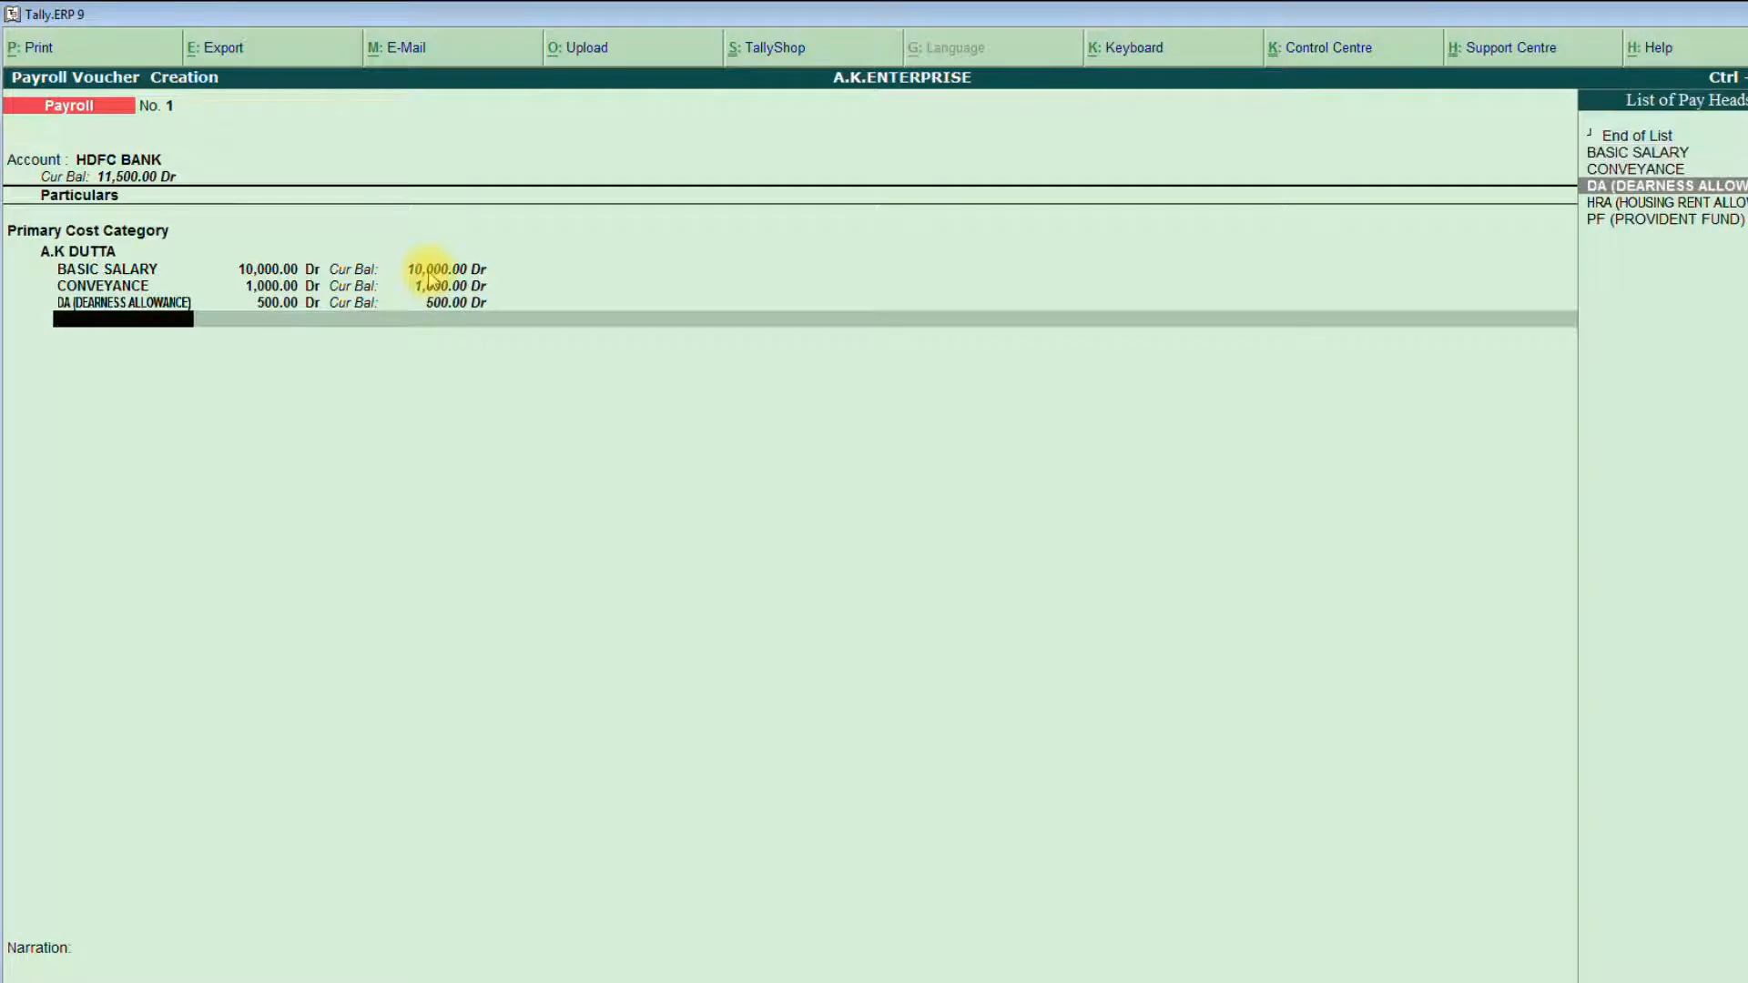
key(Return)
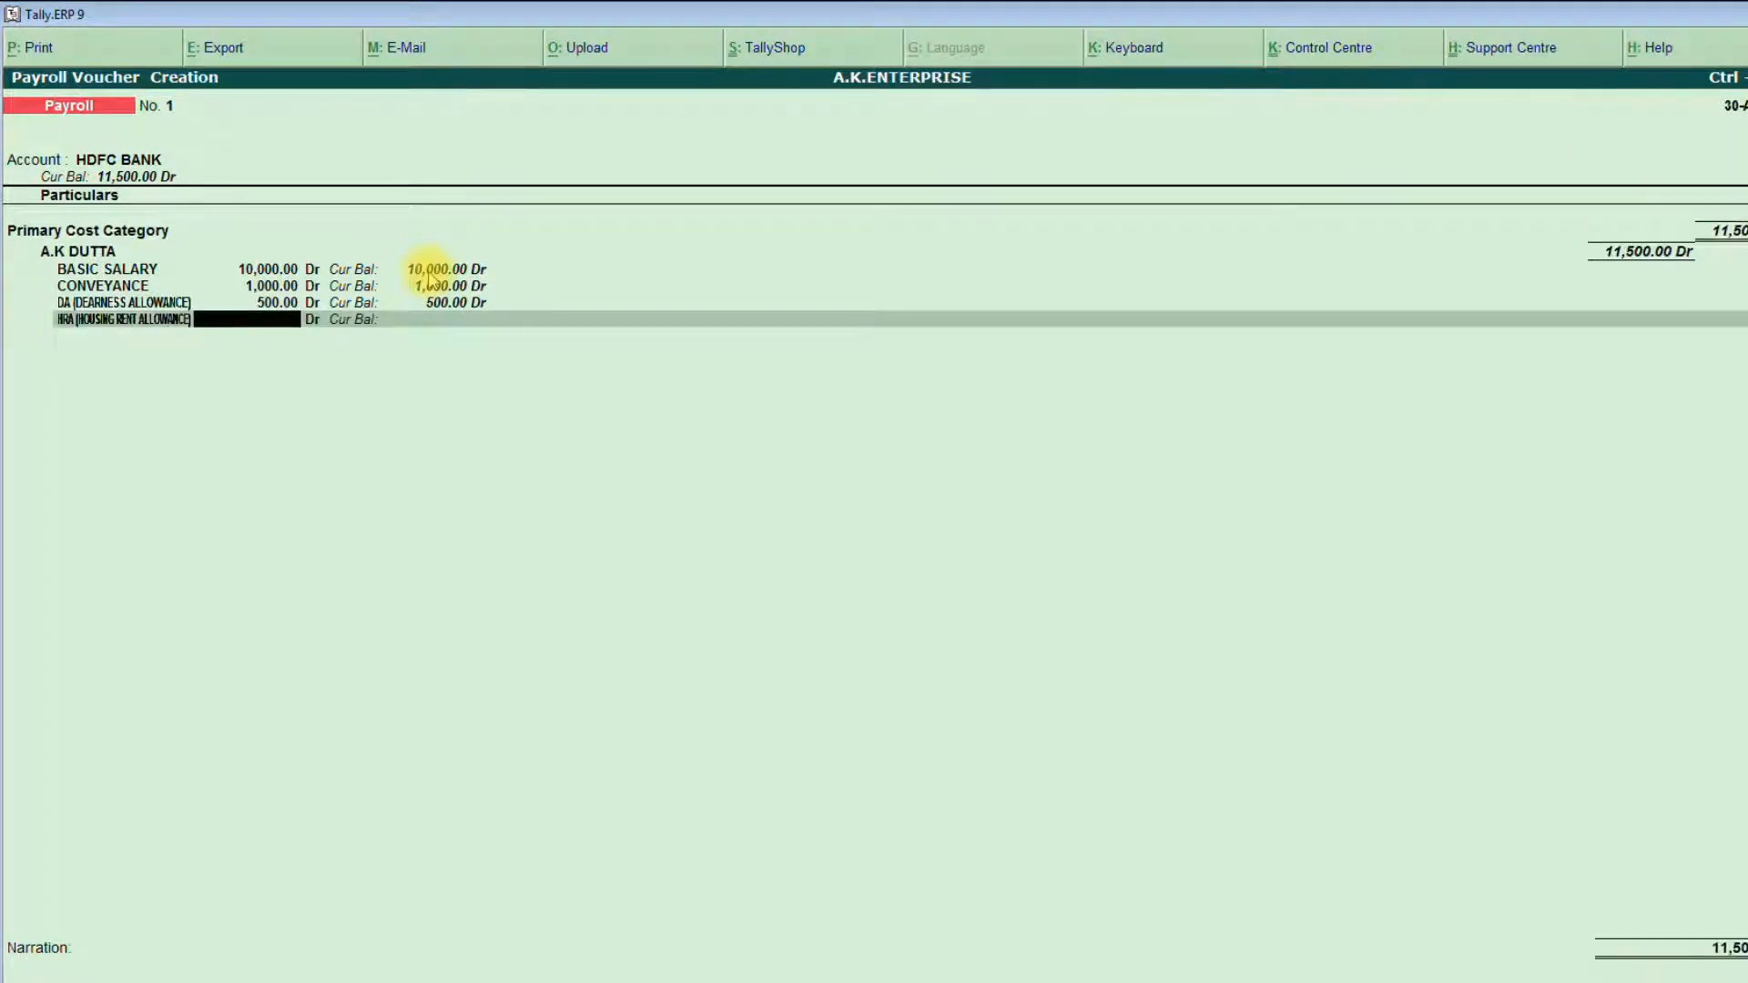
text(500)
key(Return)
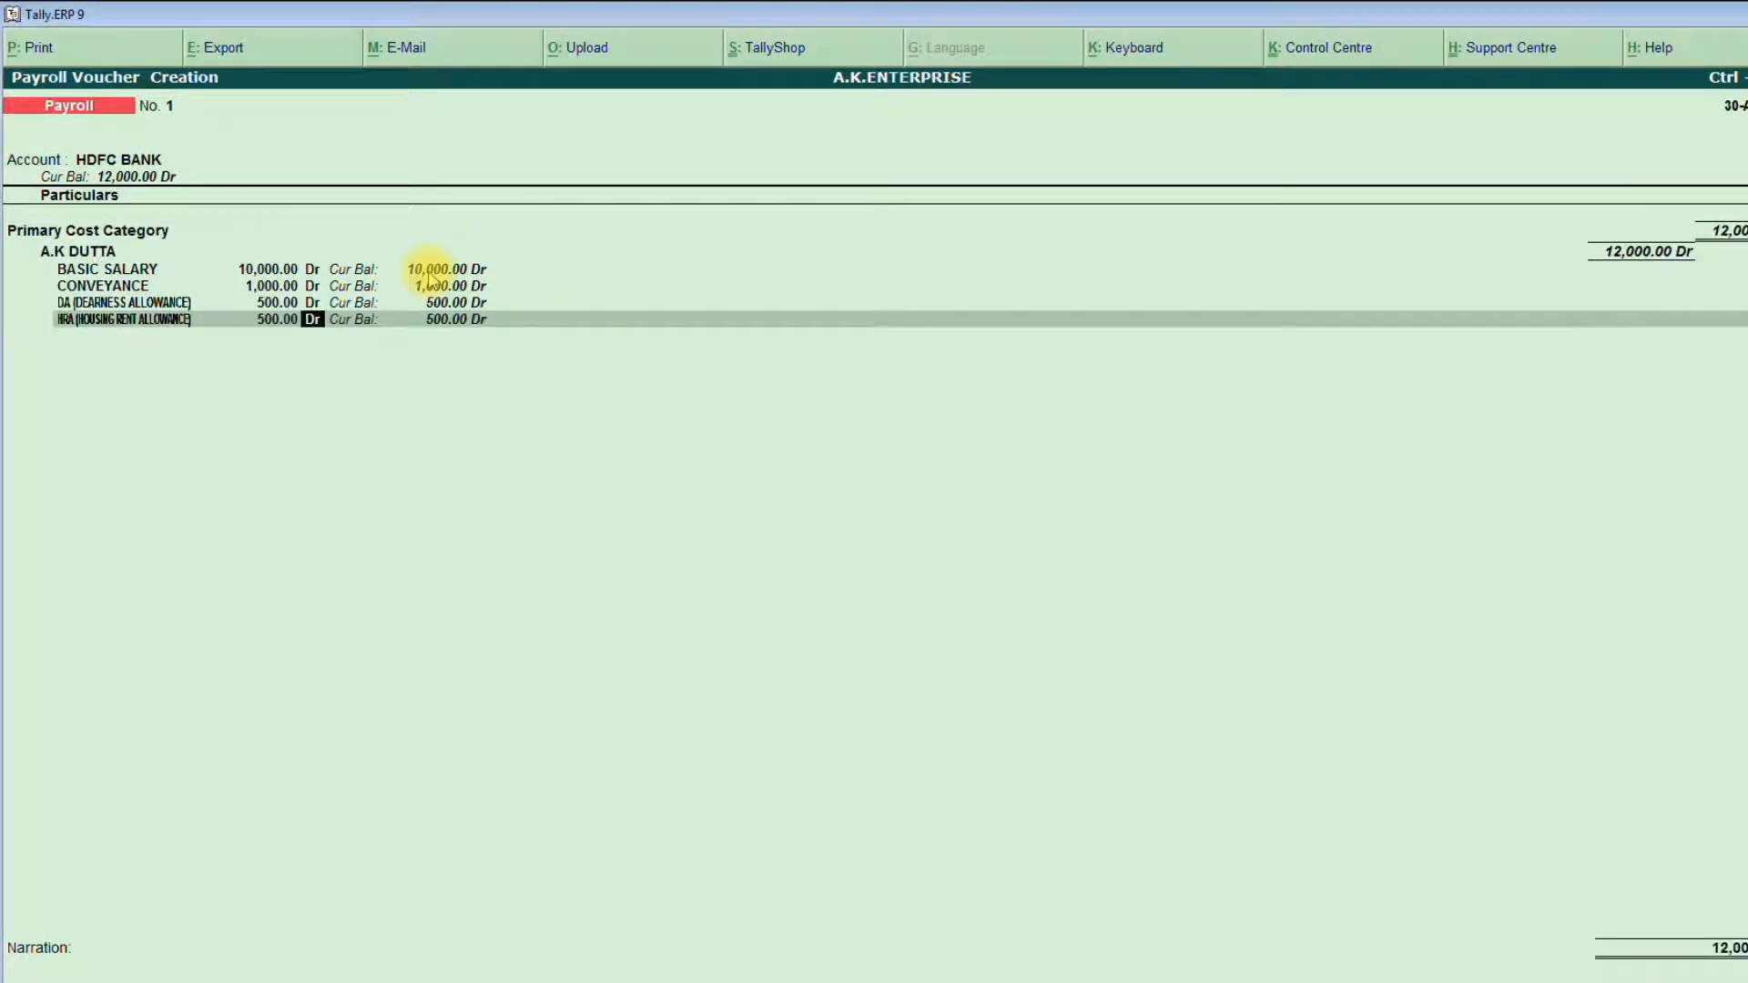
key(Return)
- Add PF (PROVIDENT FUND) of 200 as a credit for the first employee and end that employee's pay head list
key(Down)
key(Down)
key(Down)
key(Down)
key(Down)
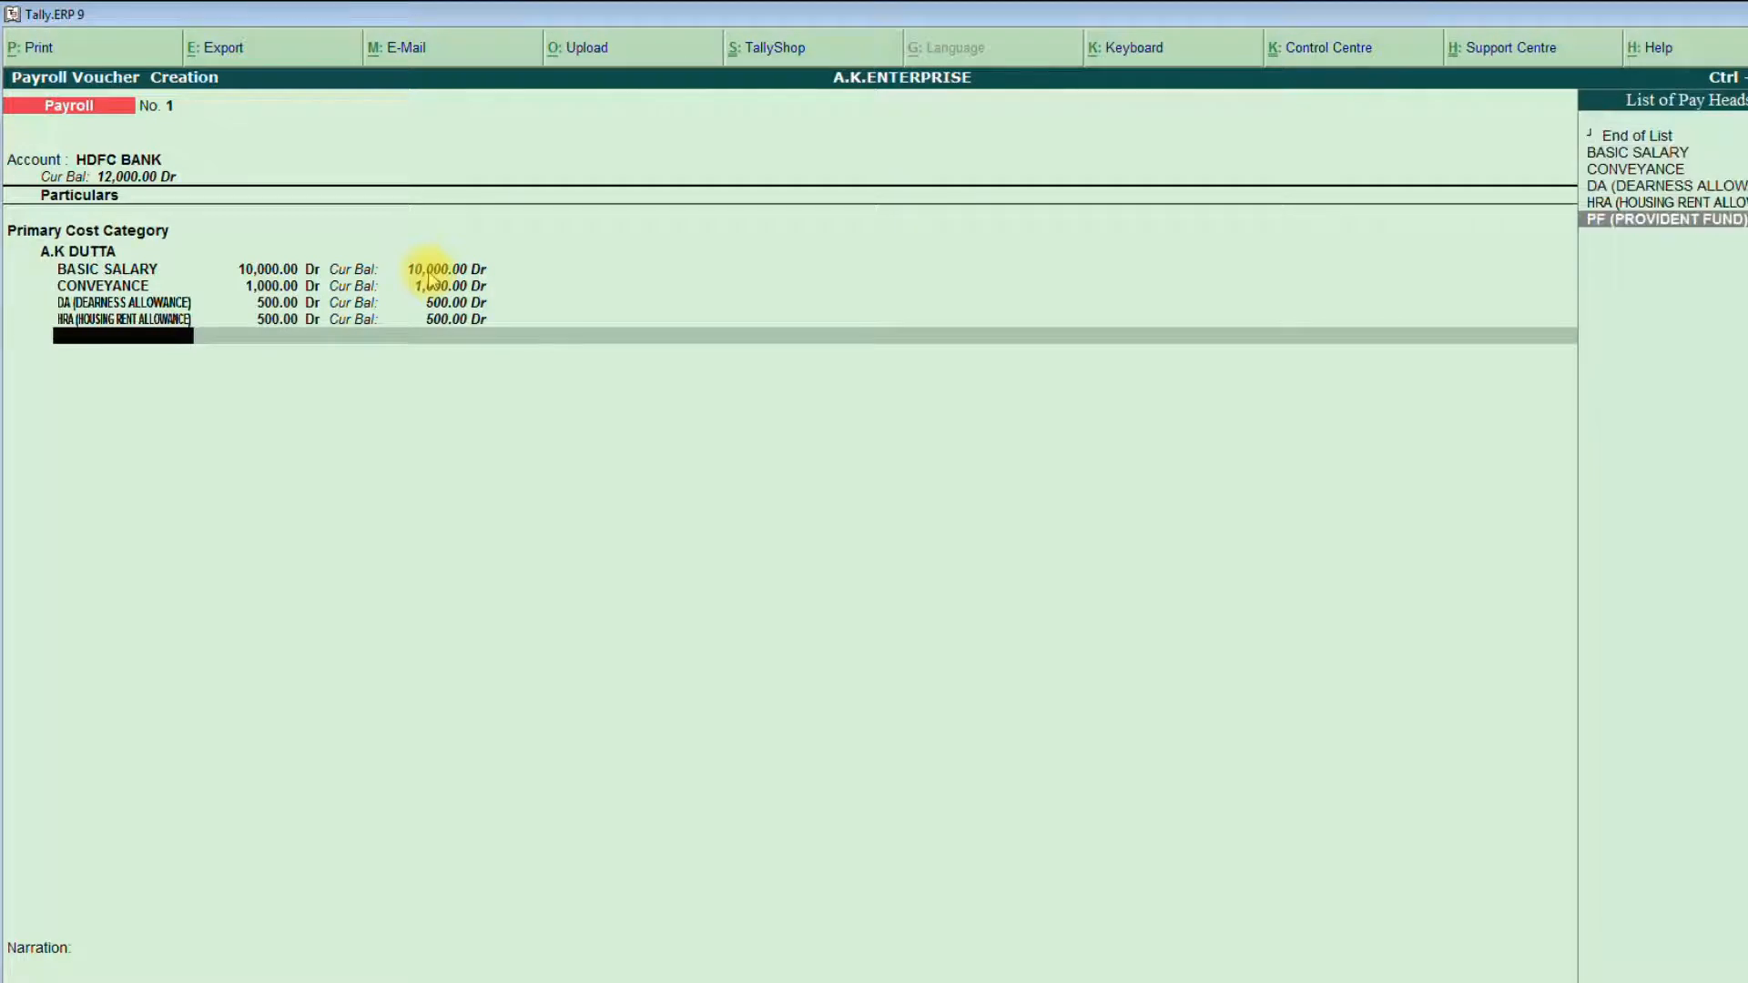
key(Return)
text(200)
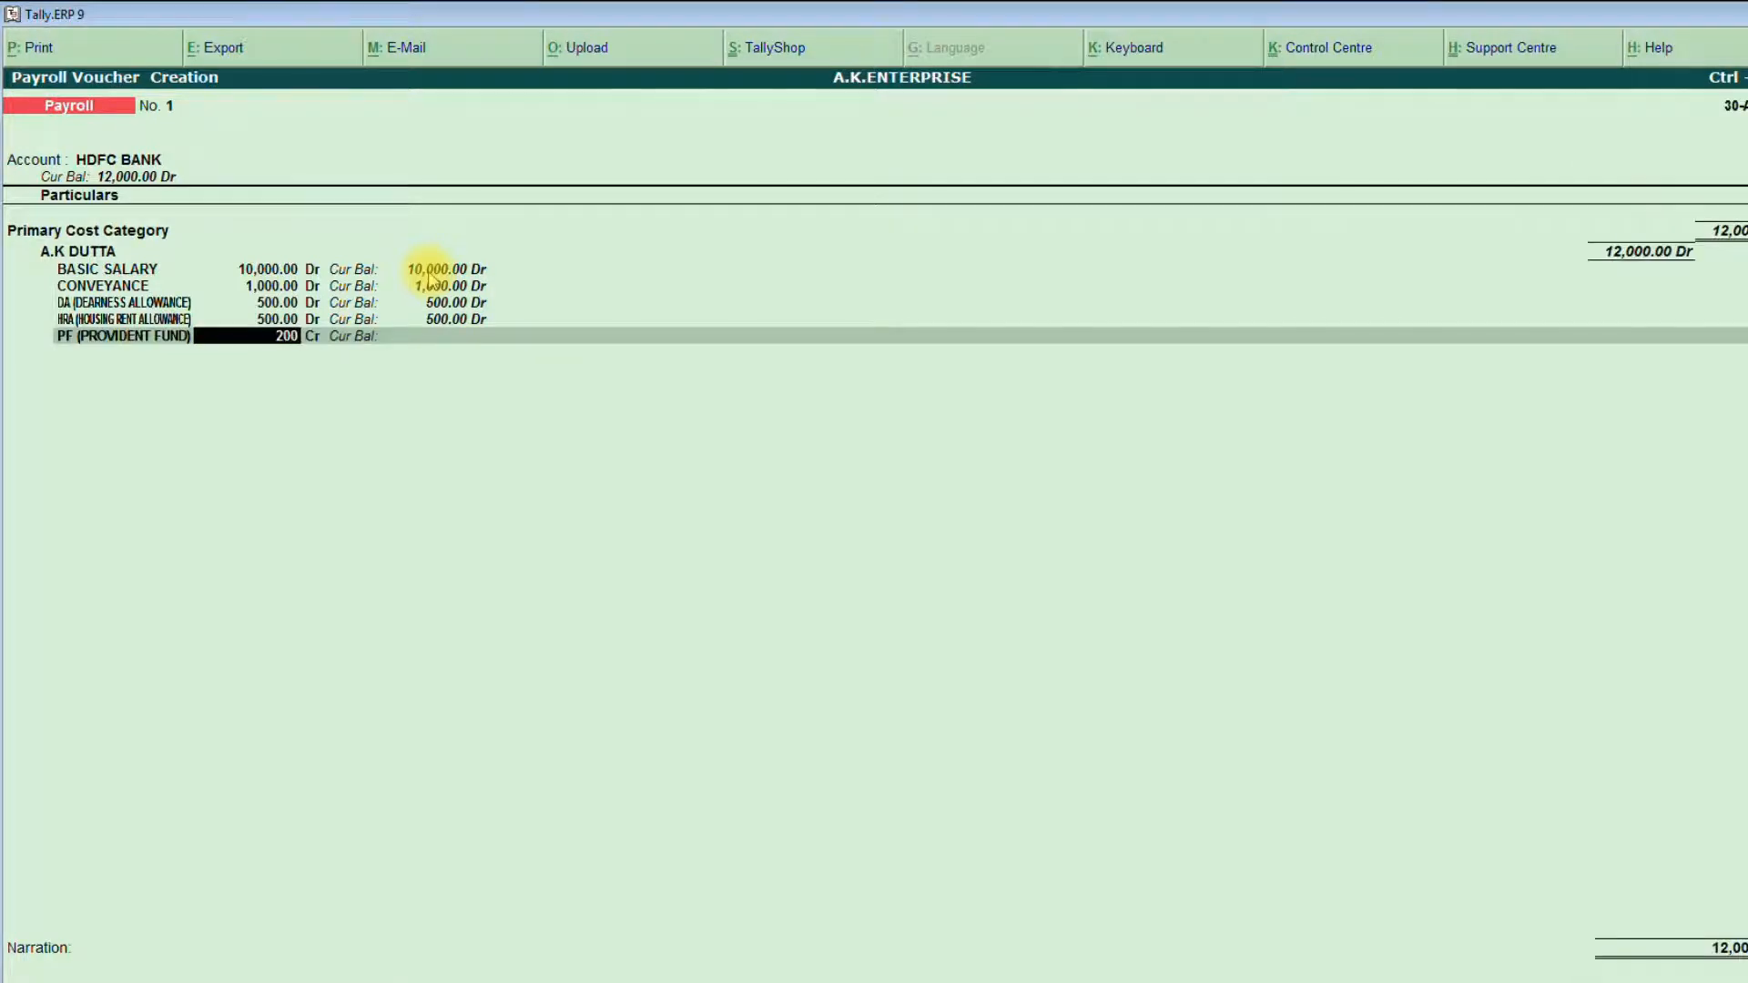
key(Return)
key(Return)
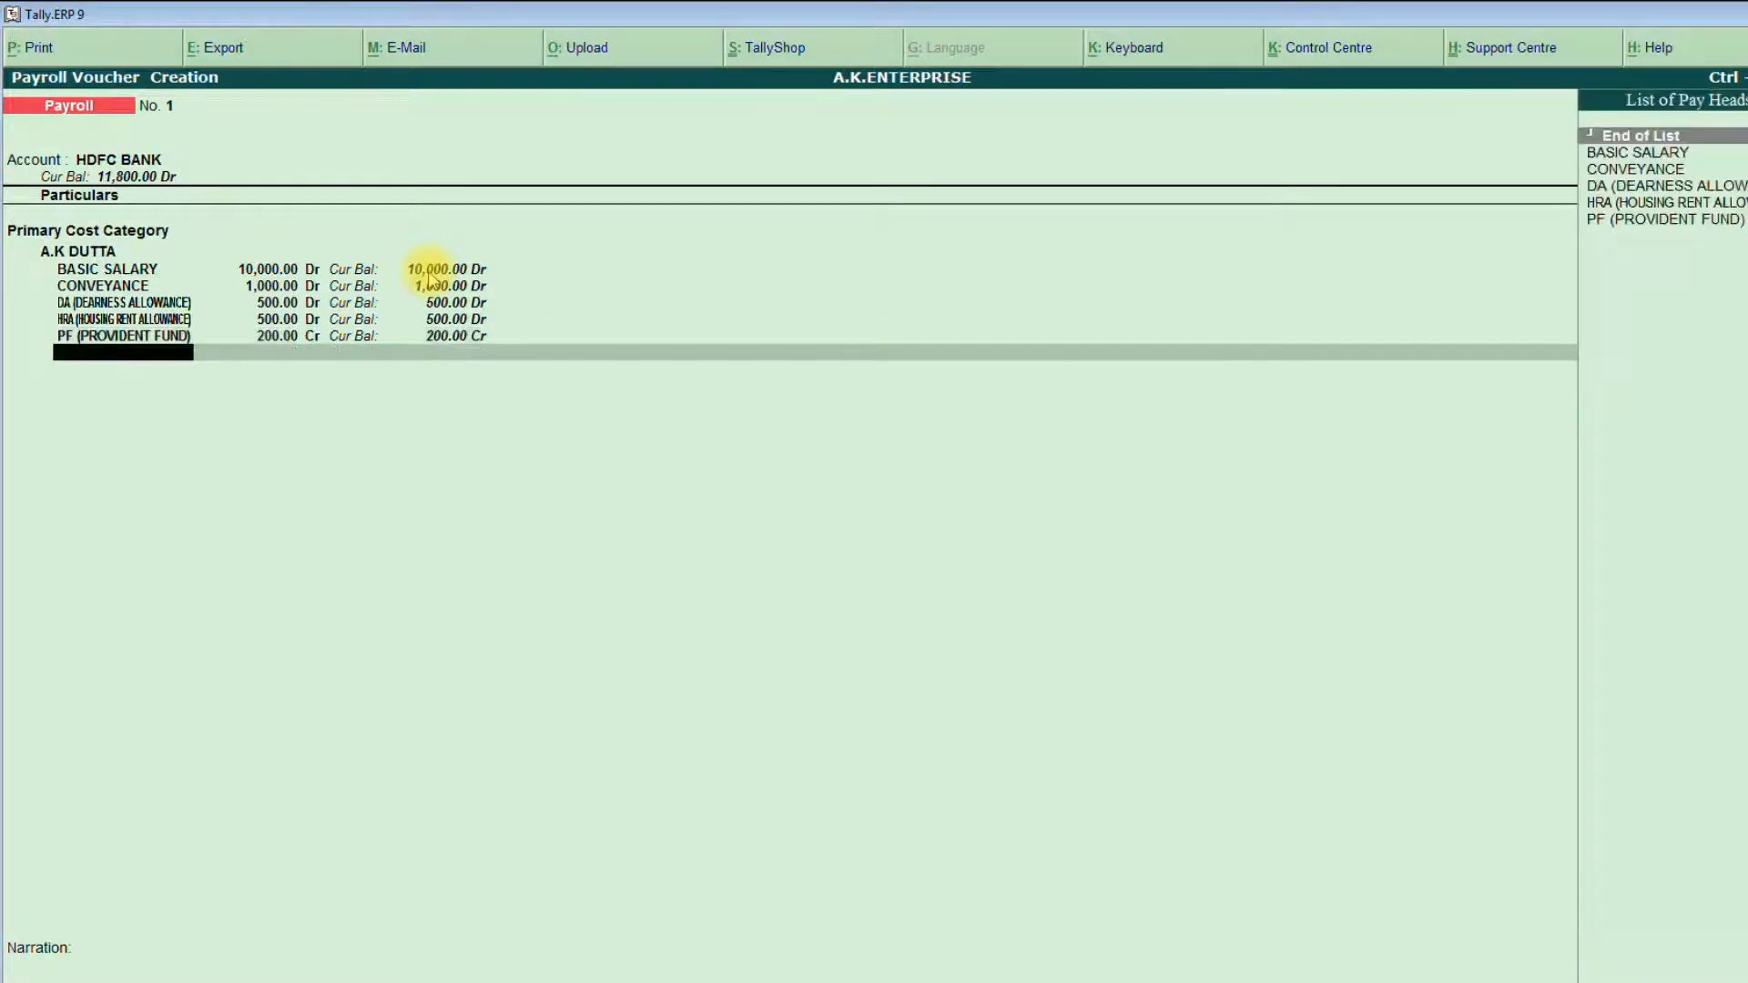
key(Return)
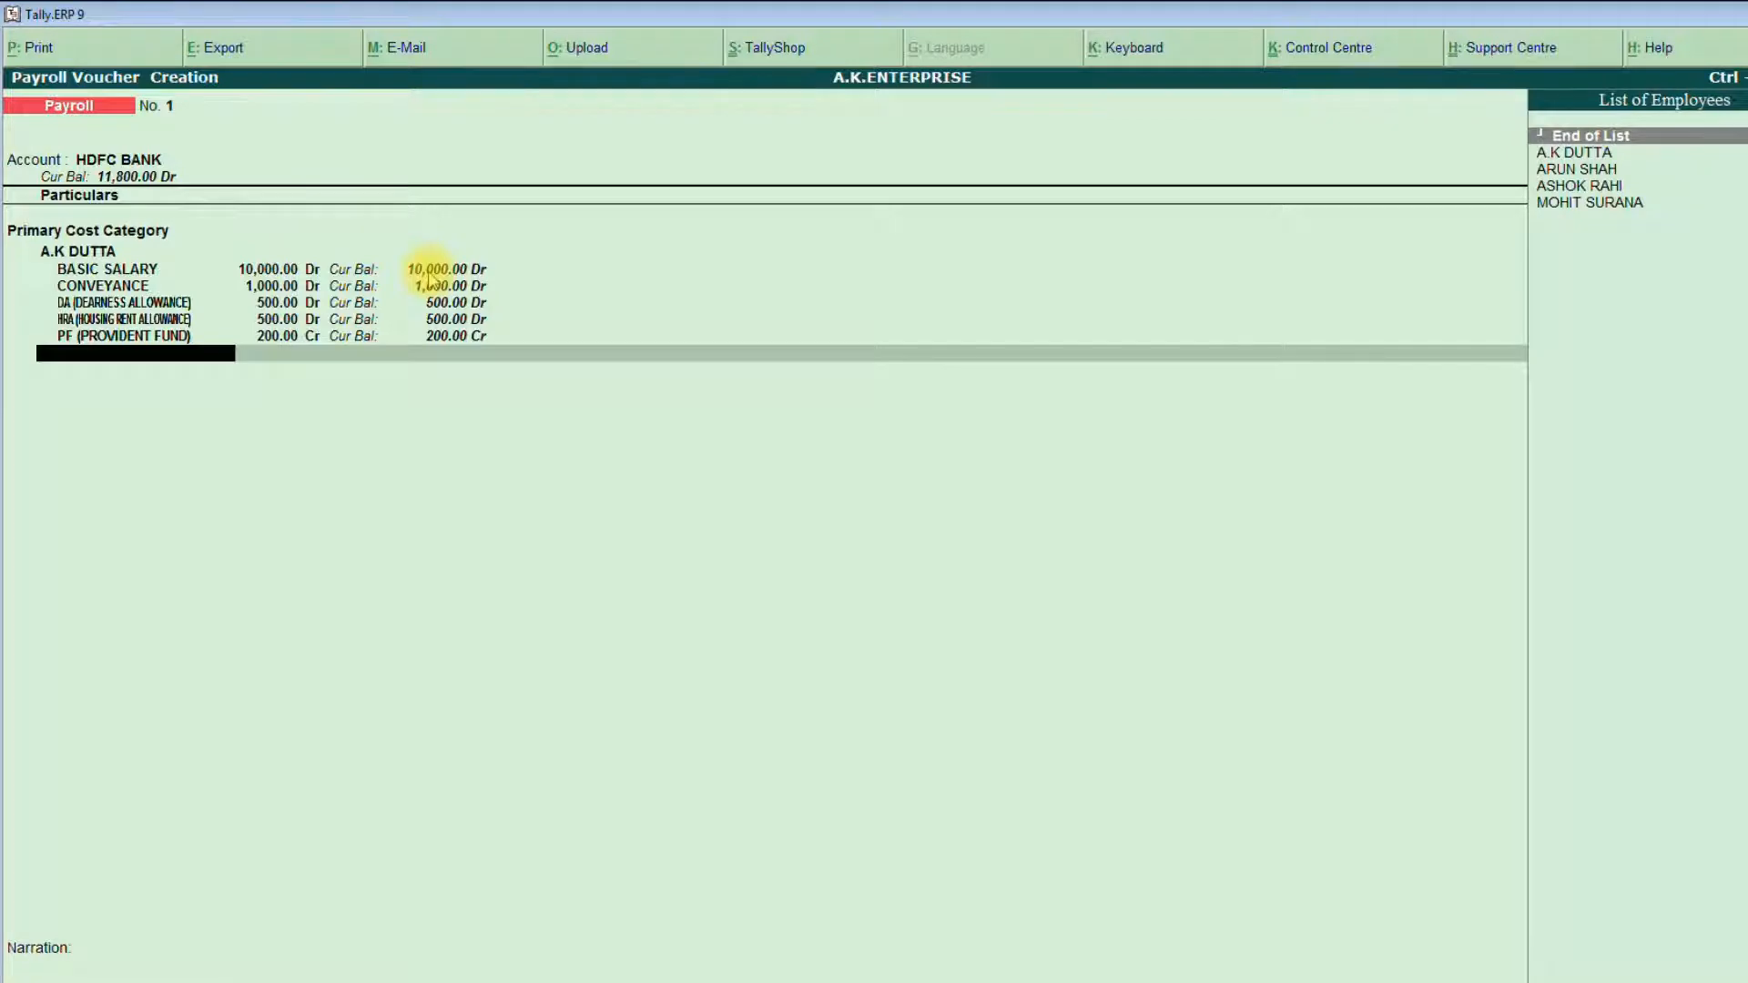
- Add the second listed employee to the voucher and enter a BASIC SALARY of 15,000 as a debit
key(Down)
key(Down)
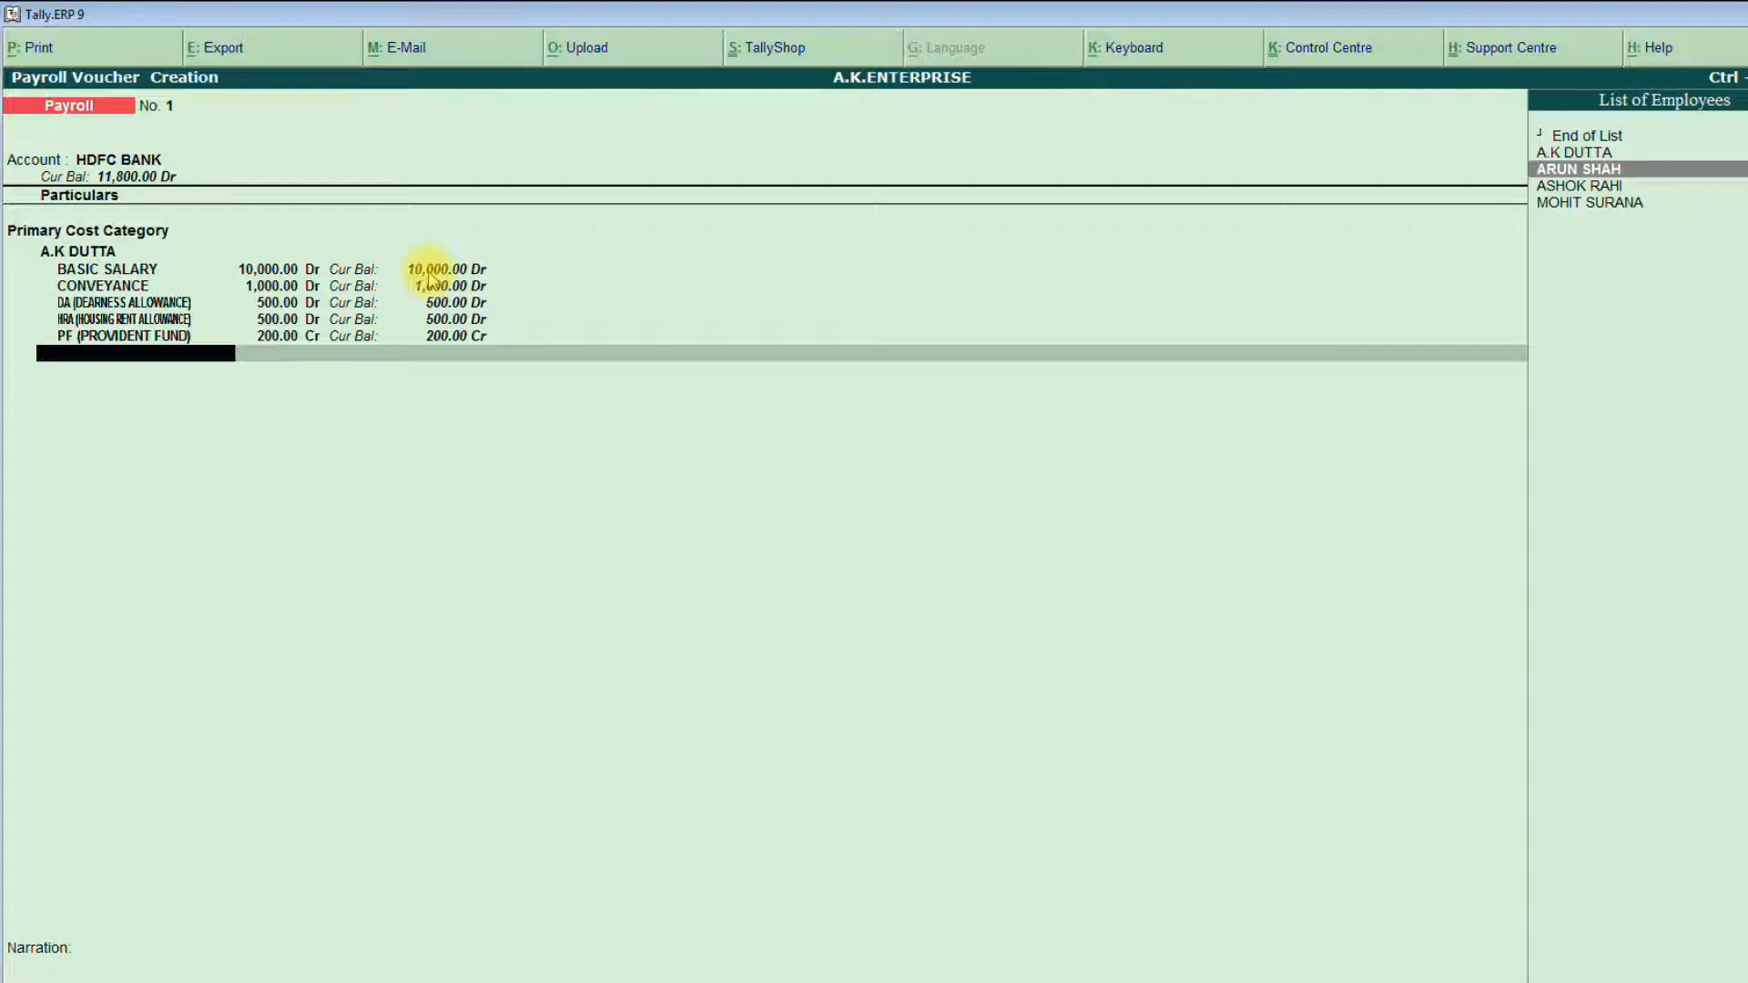
key(Return)
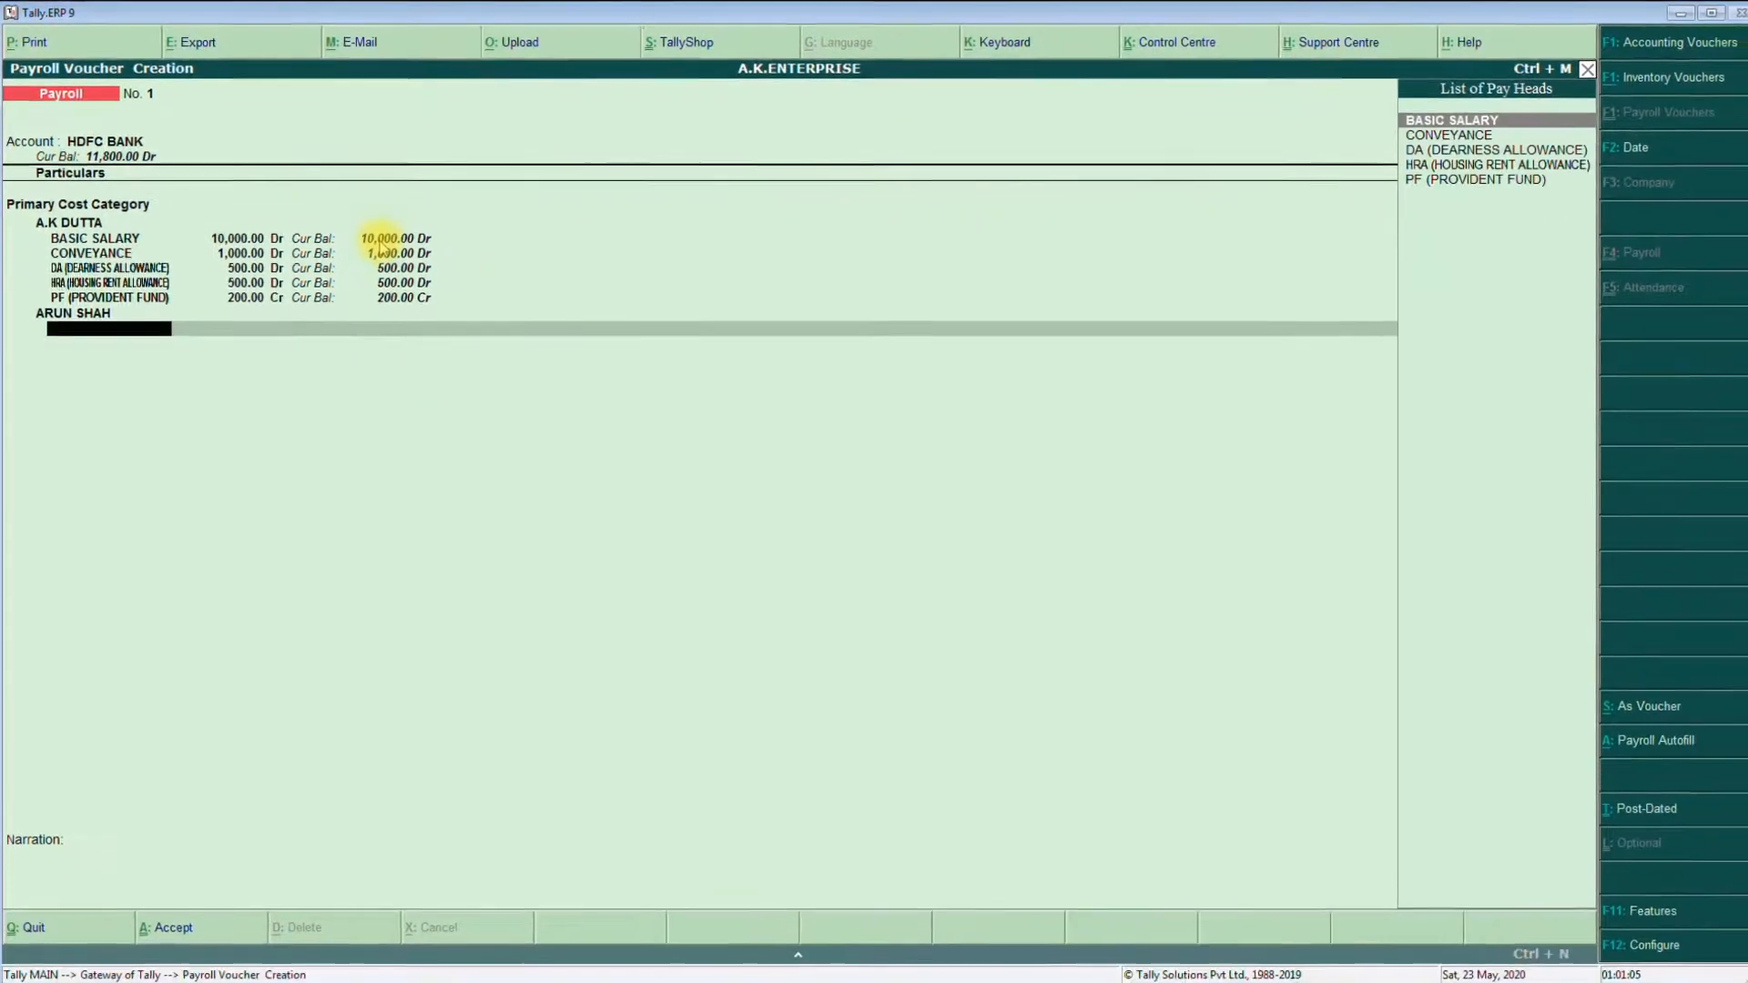
key(Return)
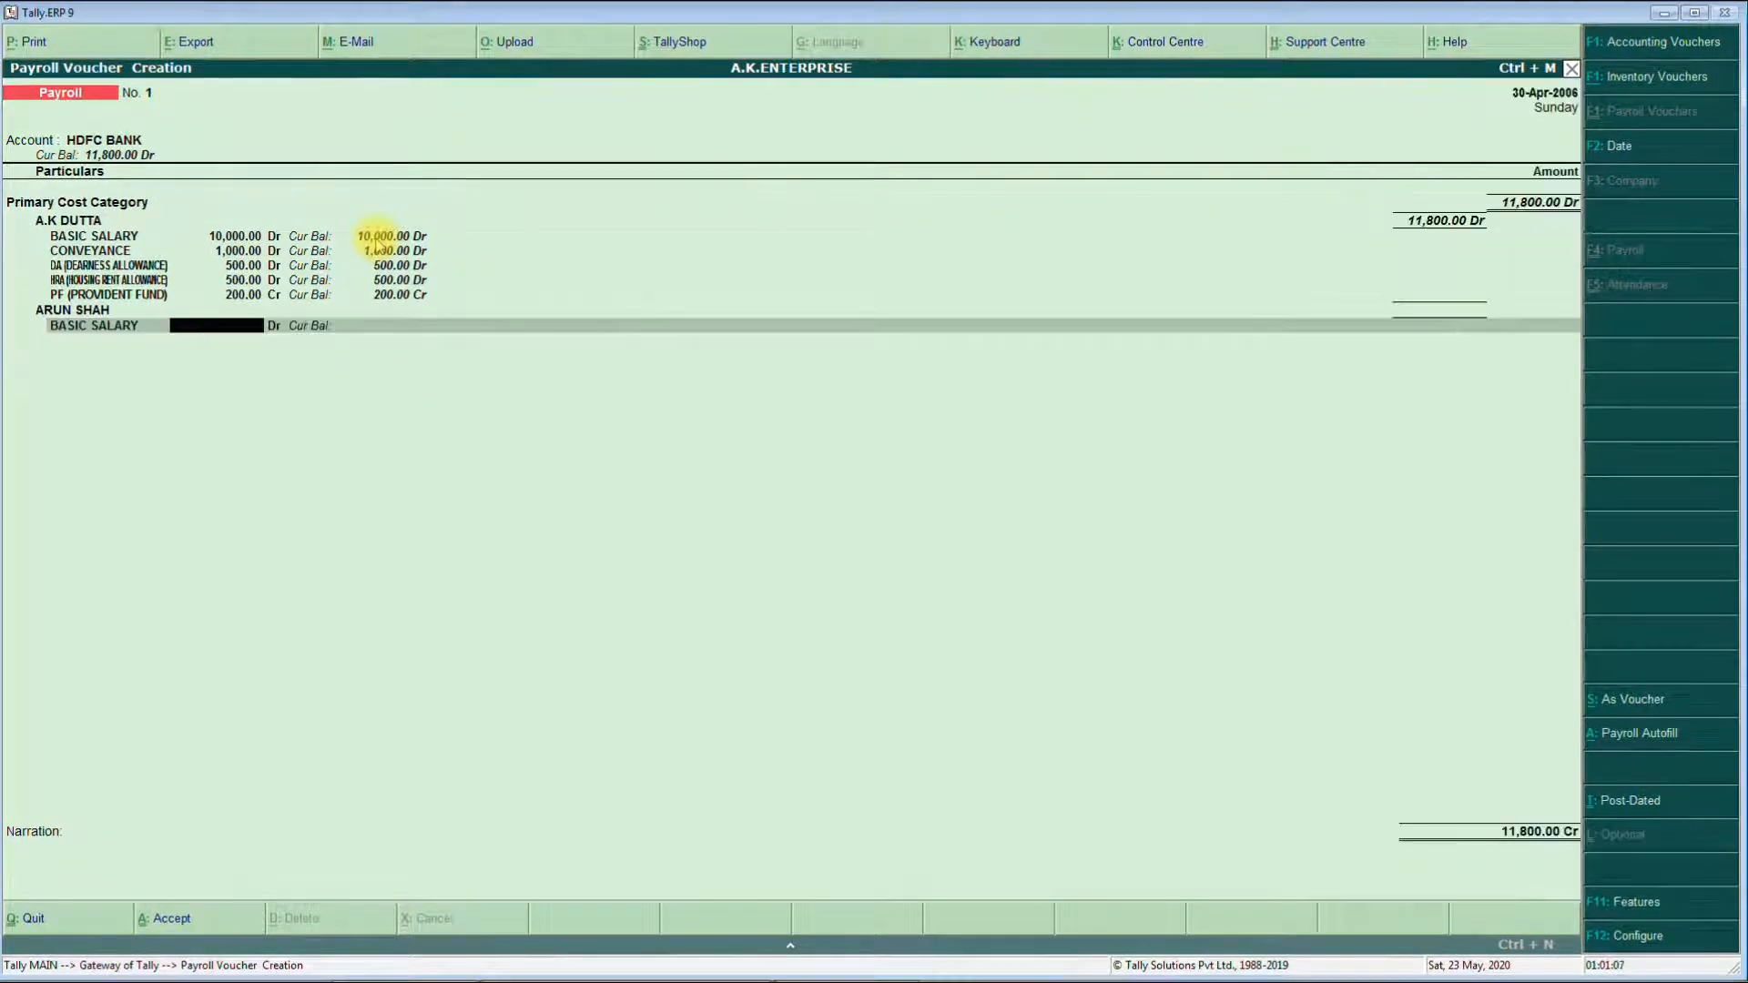
text(15000)
key(Return)
key(Return)
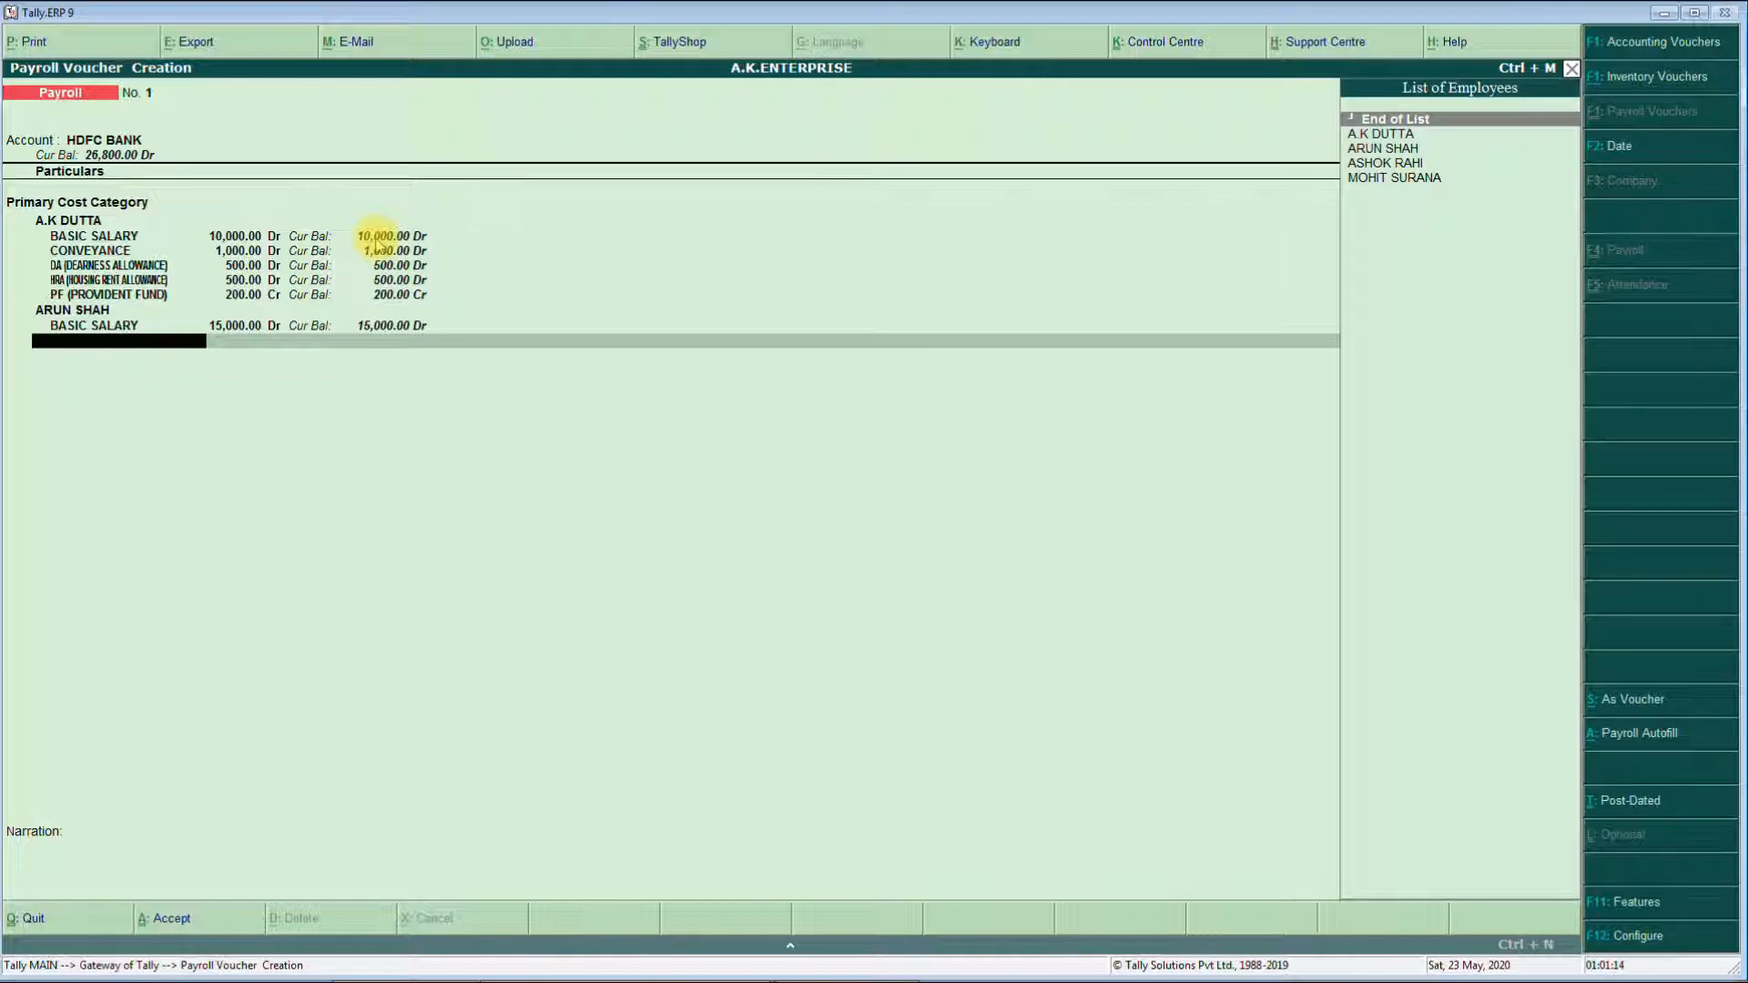
key(BackSpace)
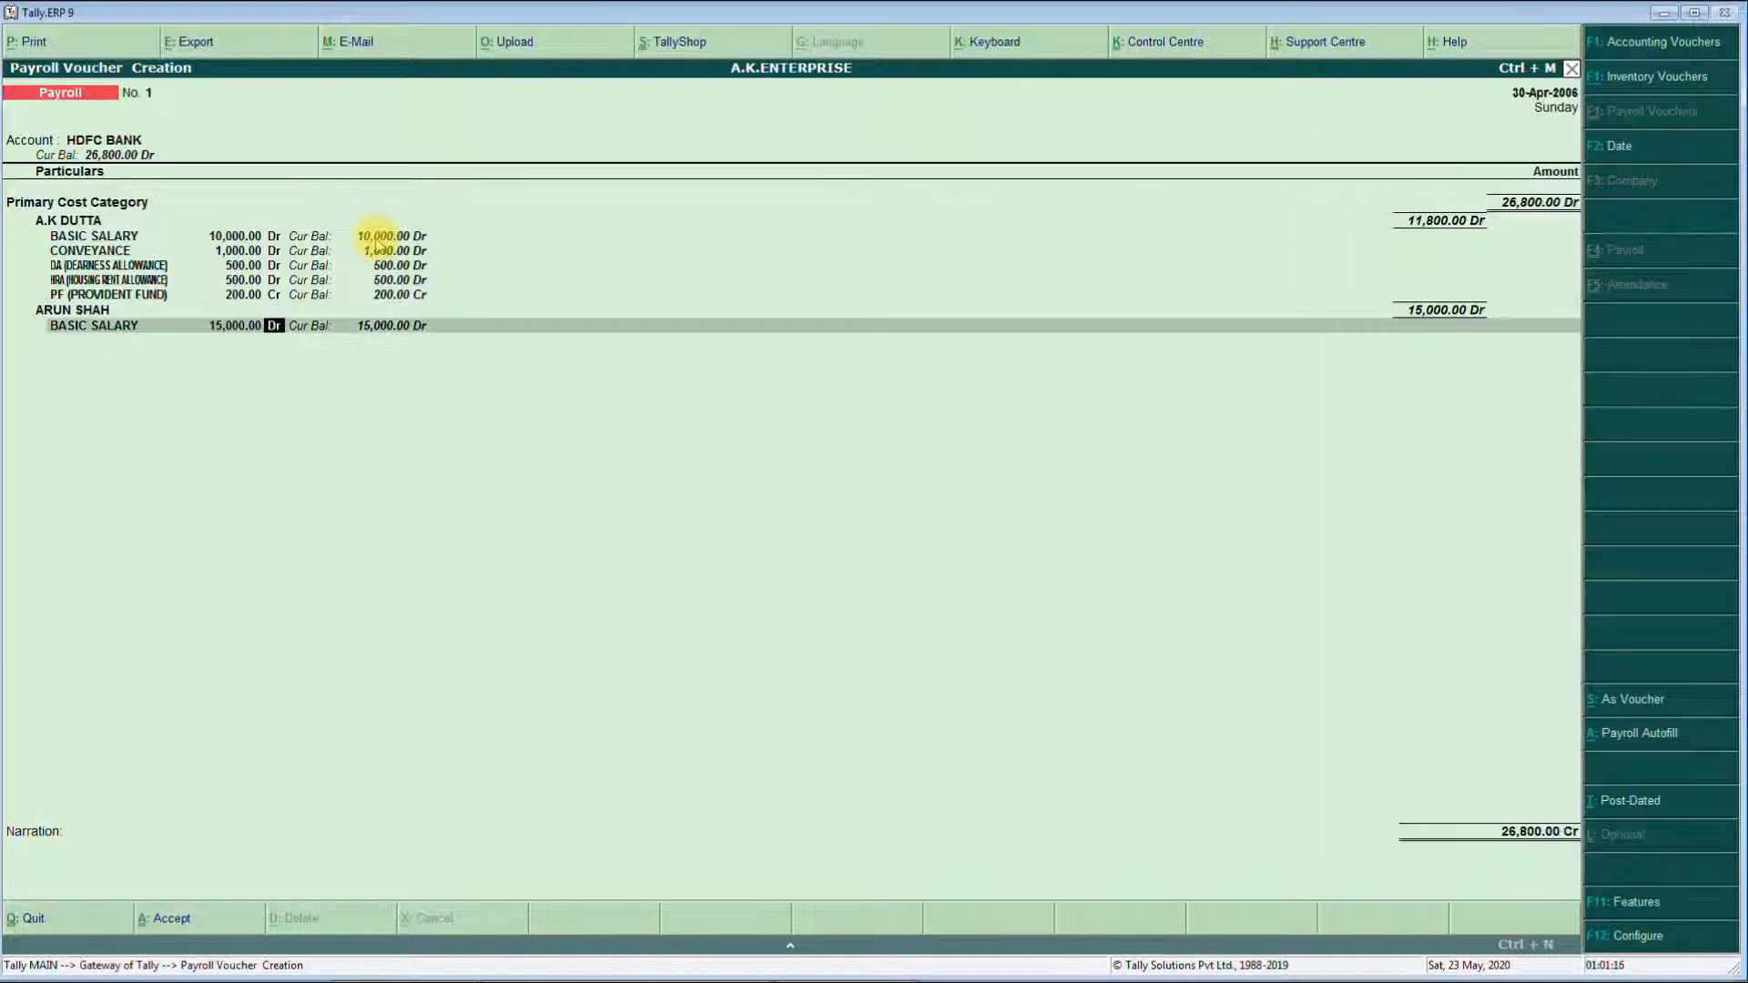
key(Return)
- Add the CONVEYANCE pay head for the second employee with a debit amount of 1,500
key(Down)
key(Down)
key(Return)
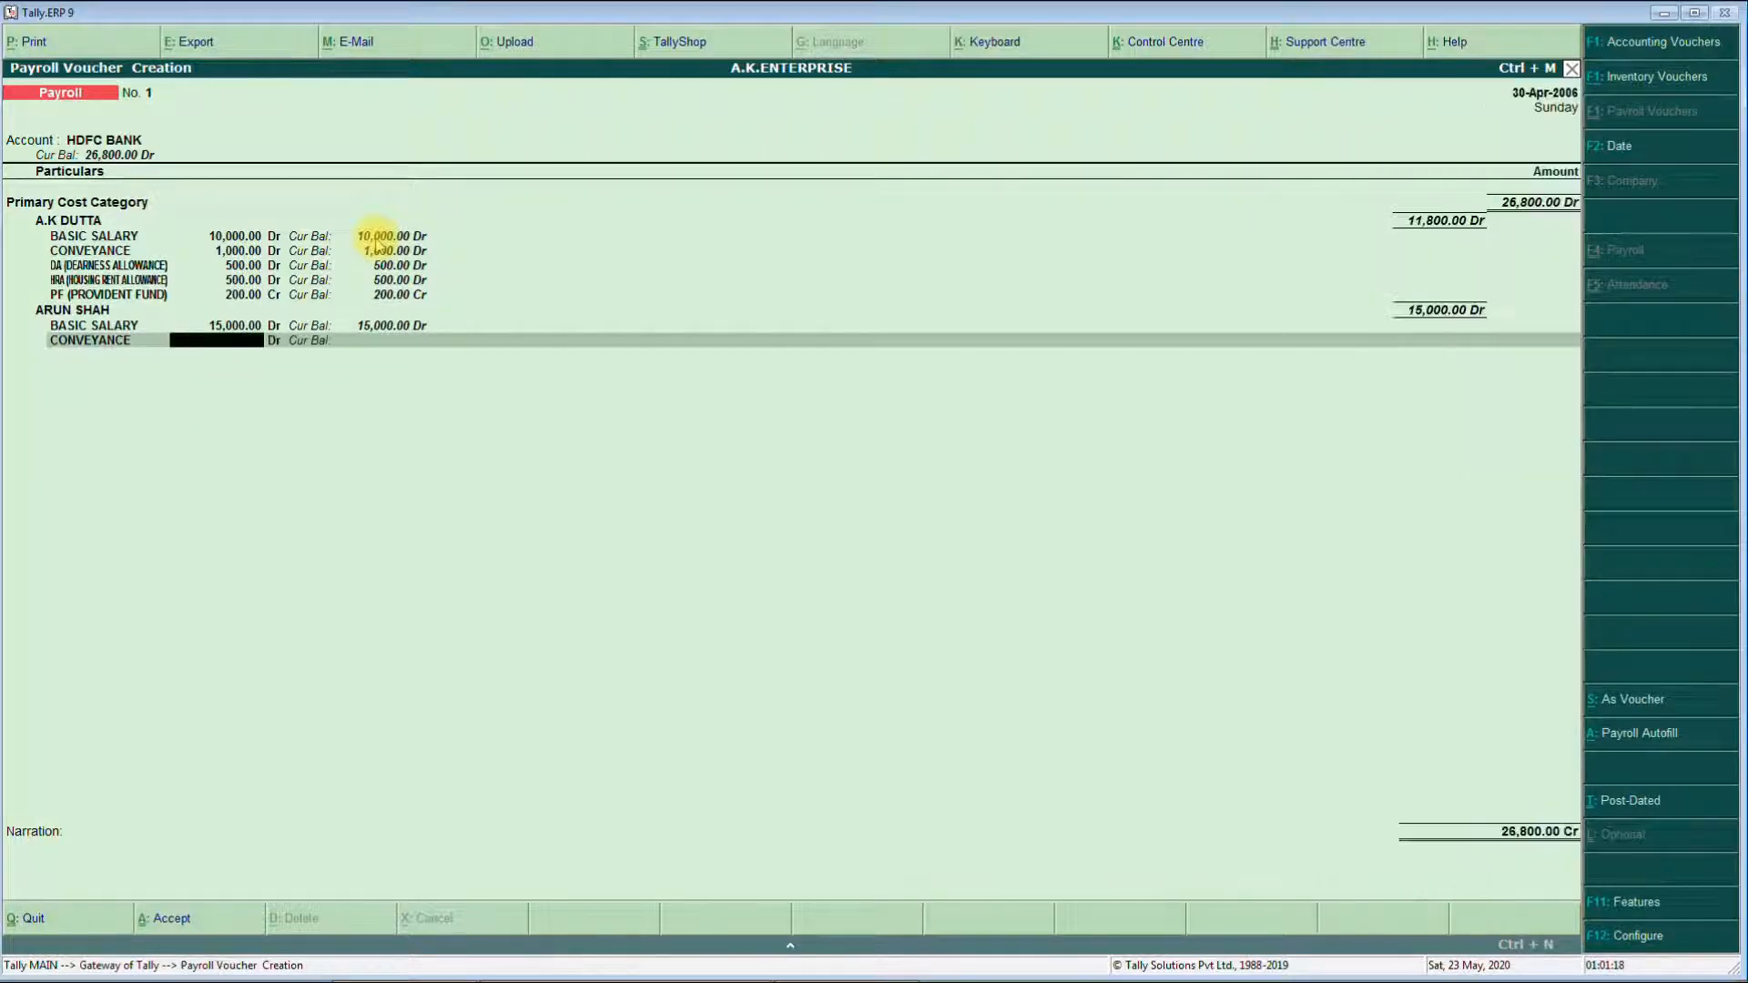
text(1500)
key(Return)
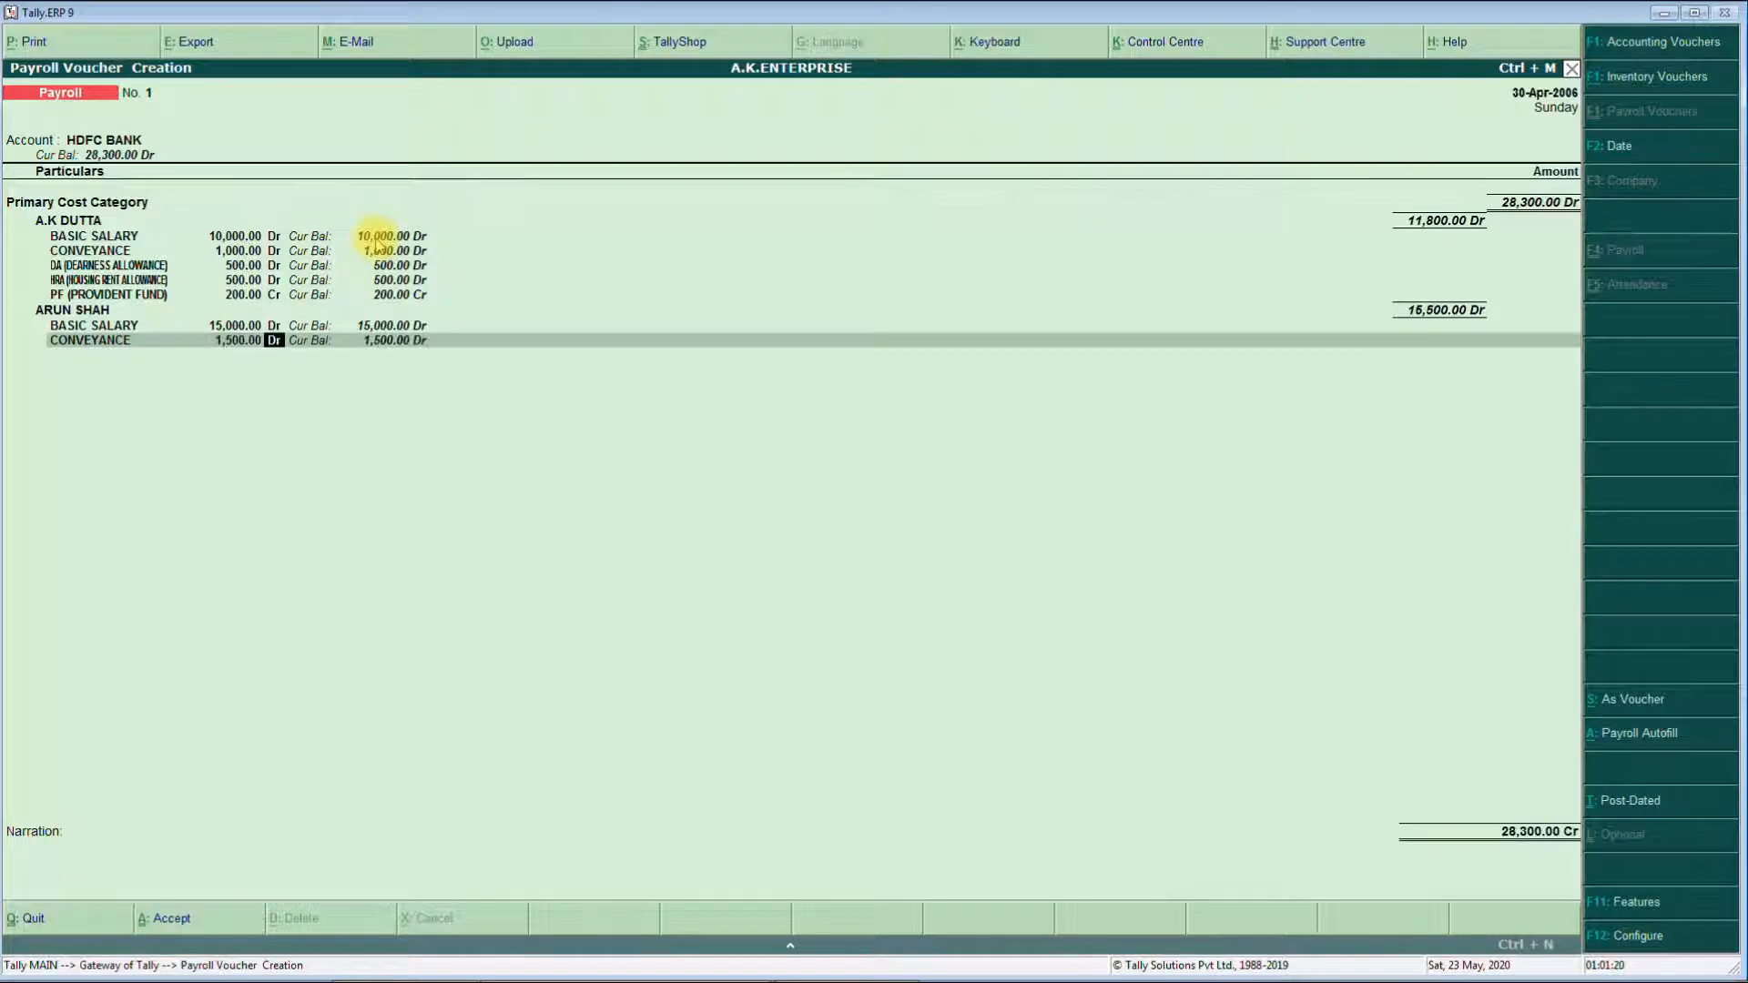
key(Return)
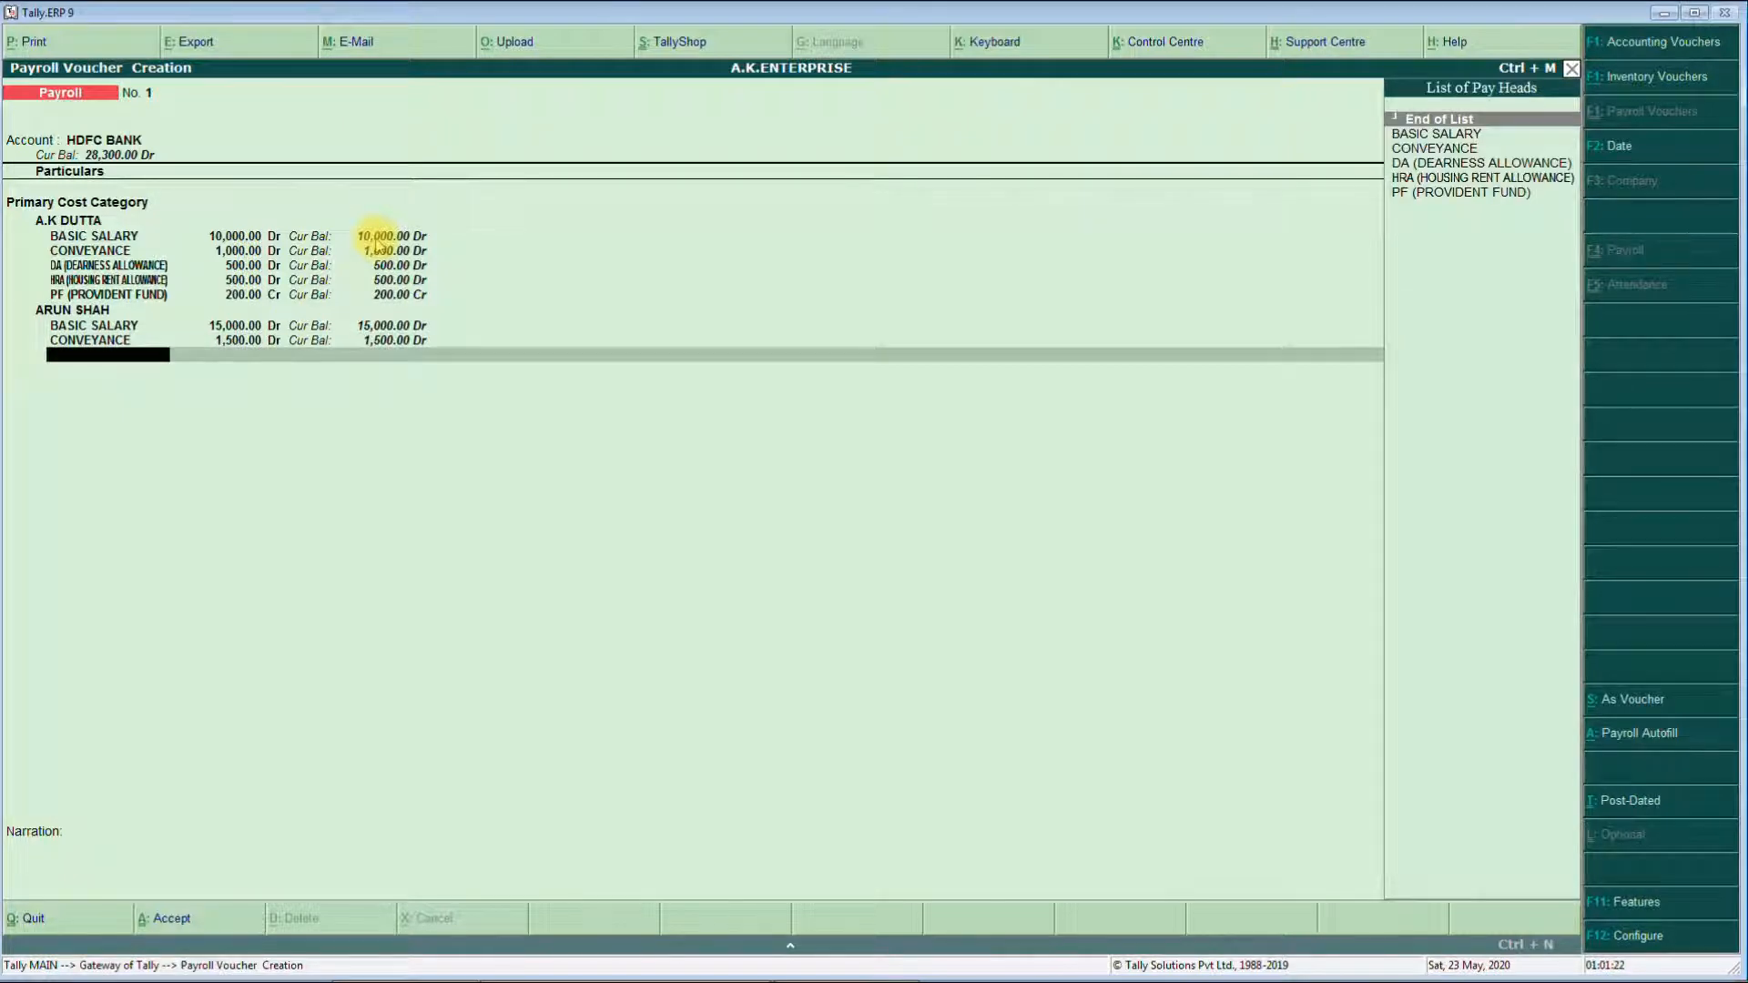
- Add the DA (DEARNESS ALLOWANCE) pay head for the second employee with a debit amount of 500
key(Down)
key(Down)
key(Down)
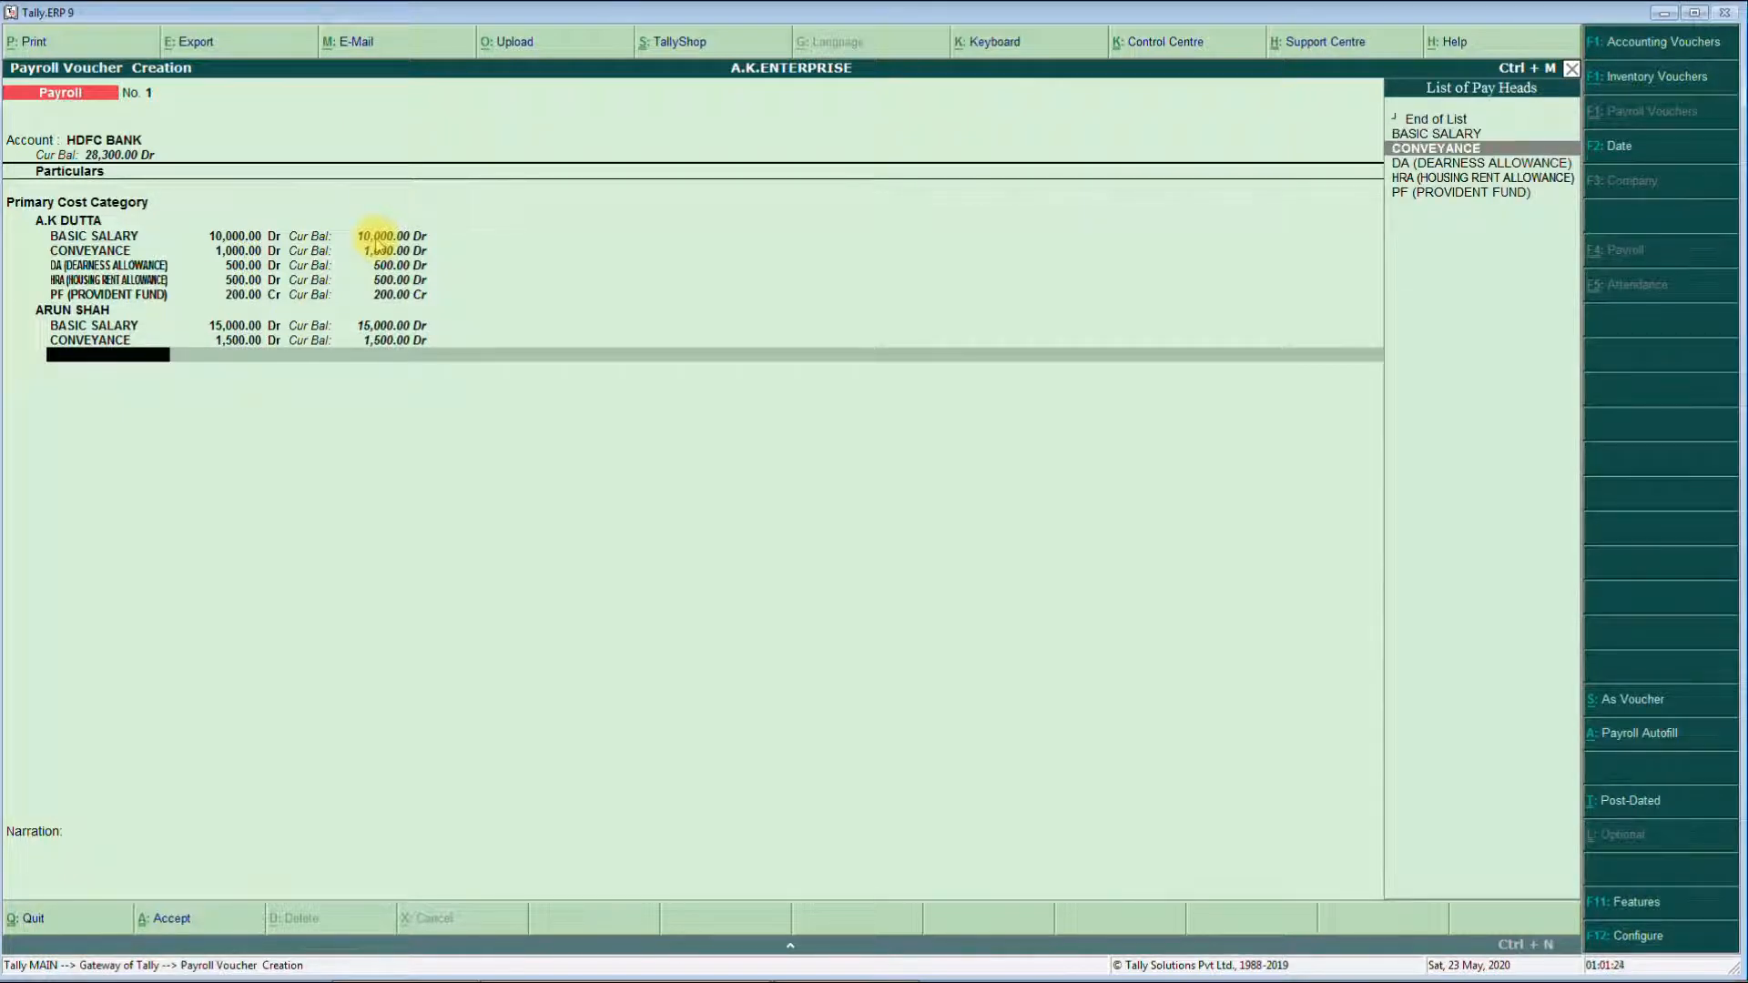
key(Return)
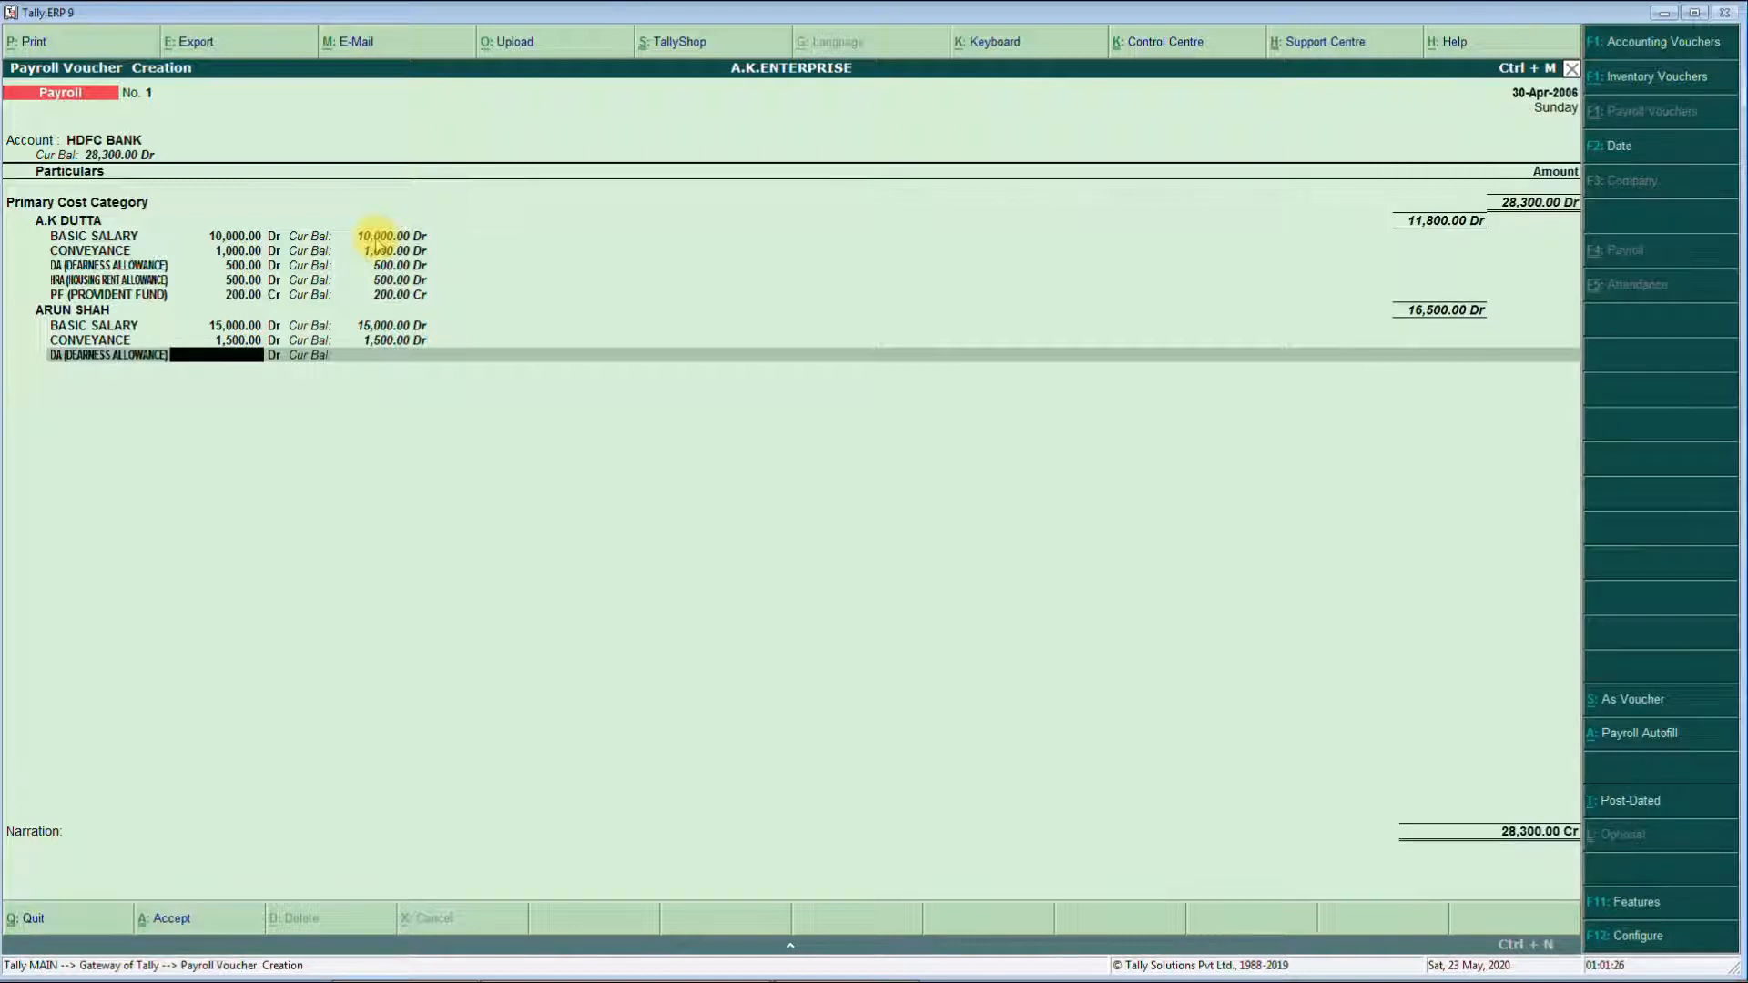
text(500)
key(Return)
key(Return)
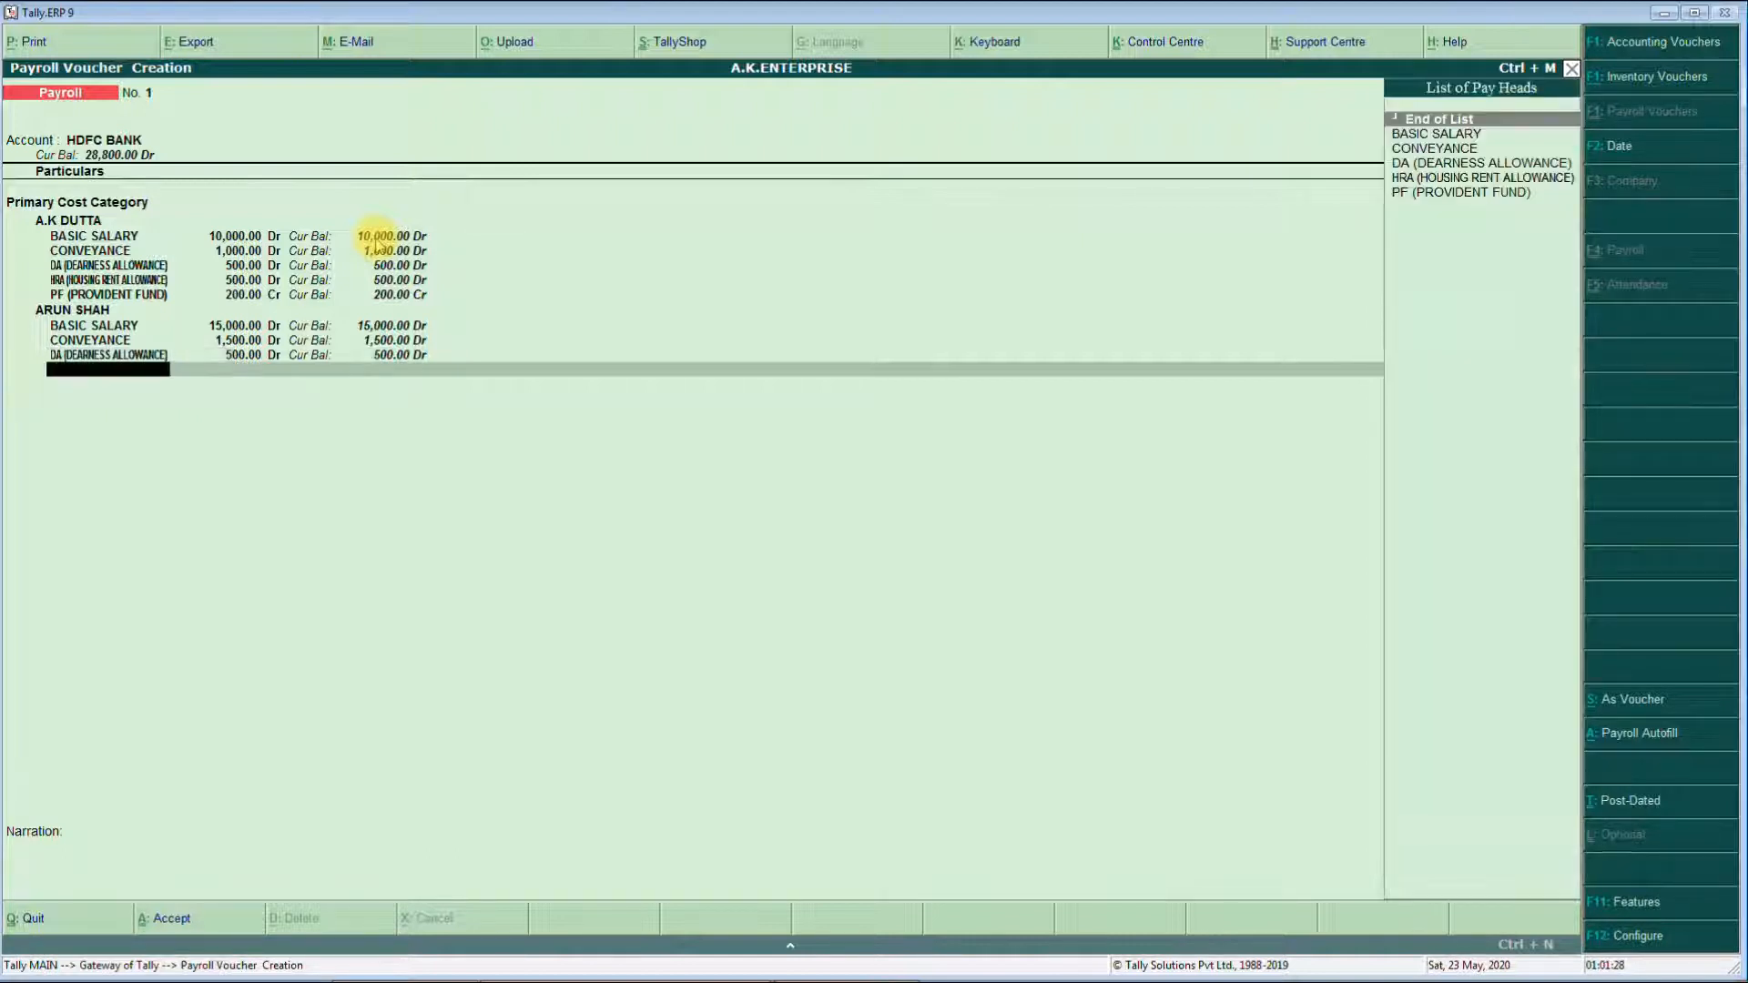
key(Return)
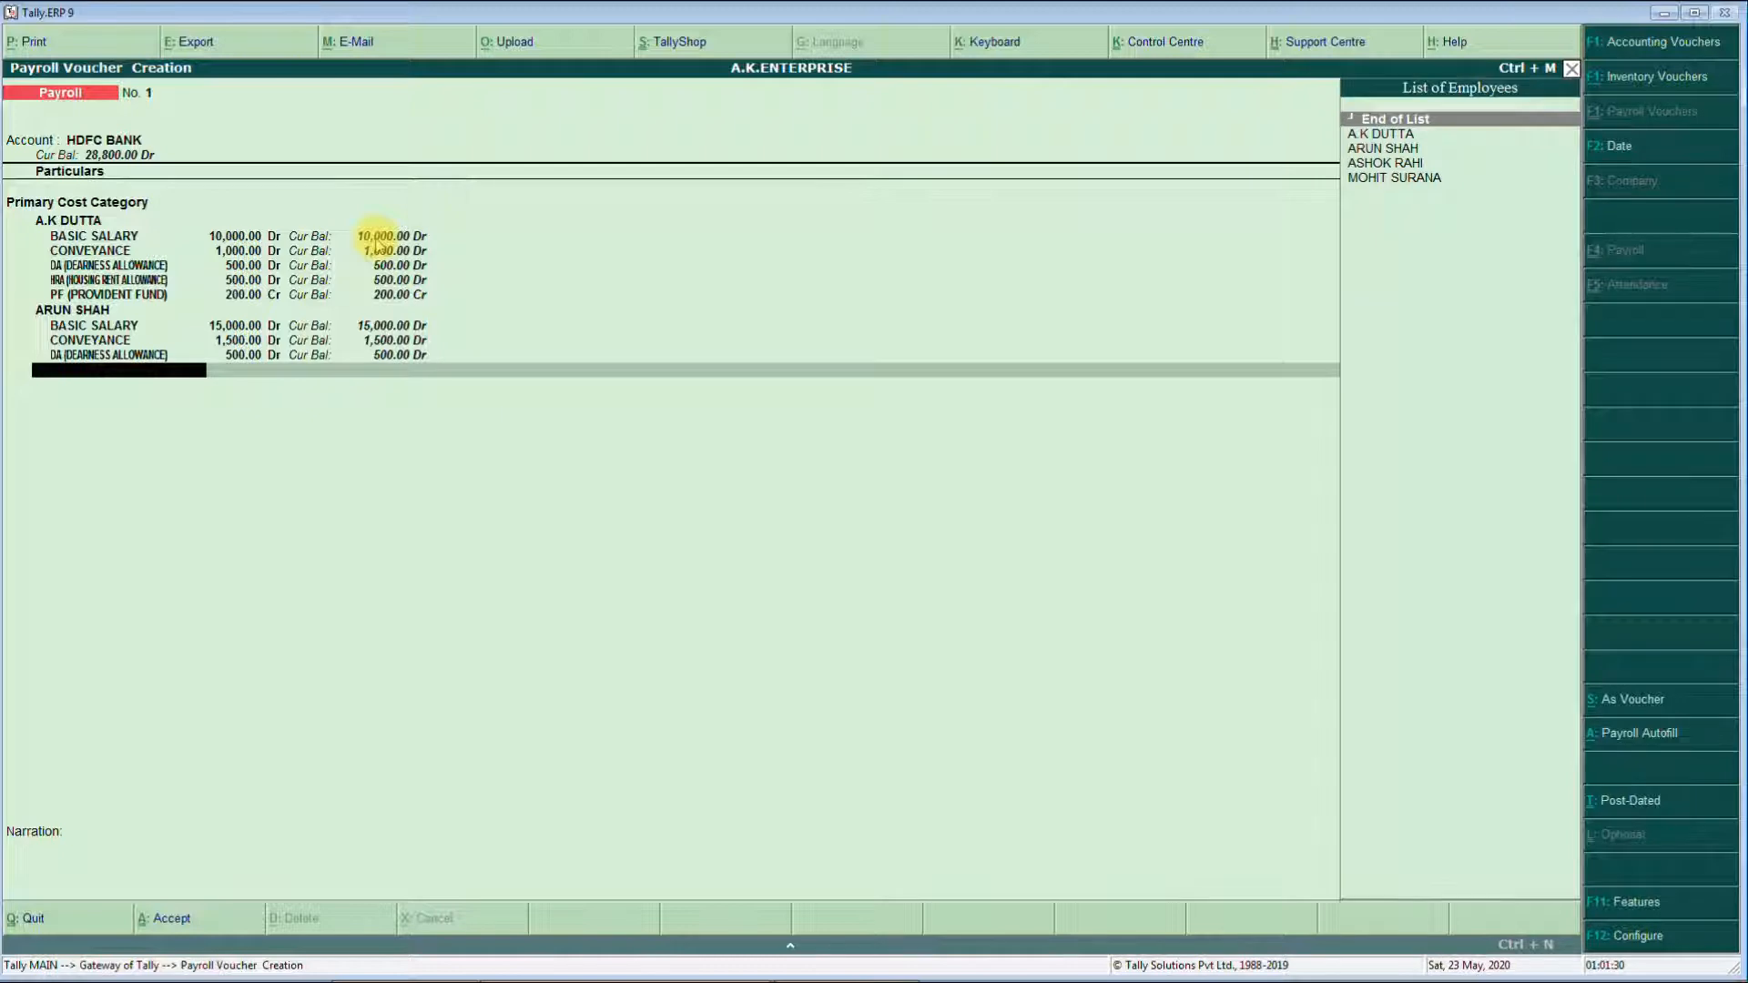
key(BackSpace)
key(Return)
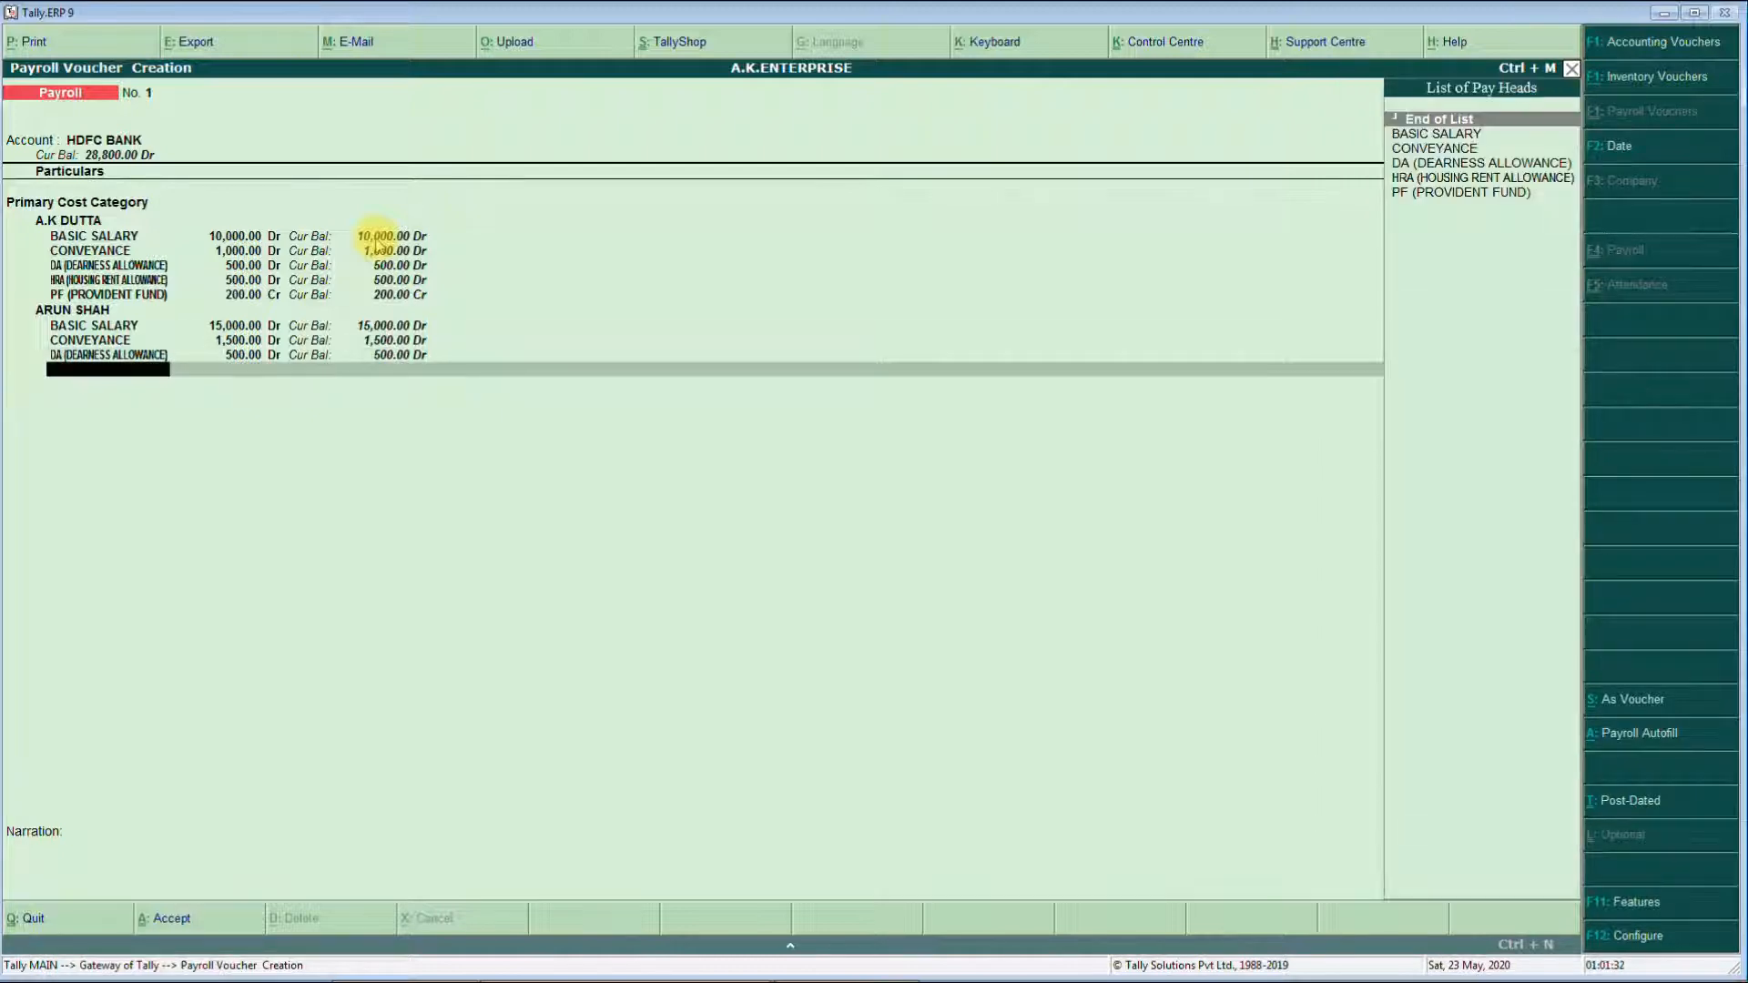
- Add the HRA (HOUSING RENT ALLOWANCE) pay head for the second employee with a debit amount of 500
key(Down)
key(Down)
key(Down)
key(Down)
key(Return)
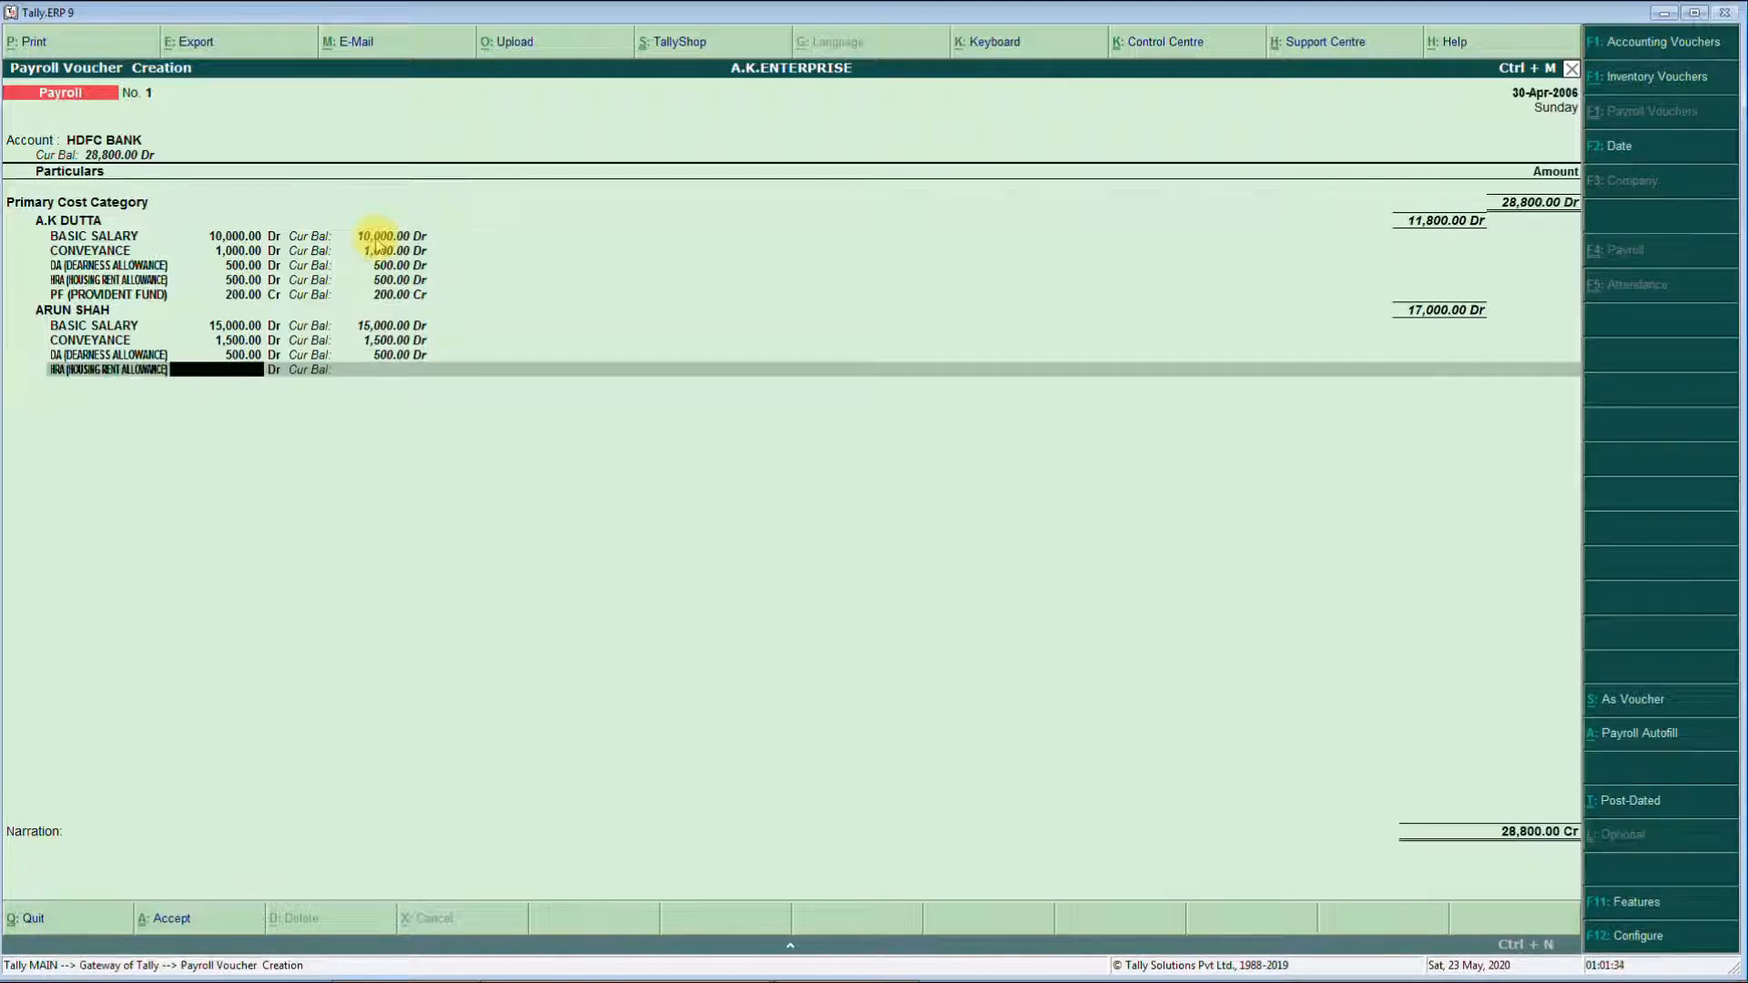
text(500)
key(Return)
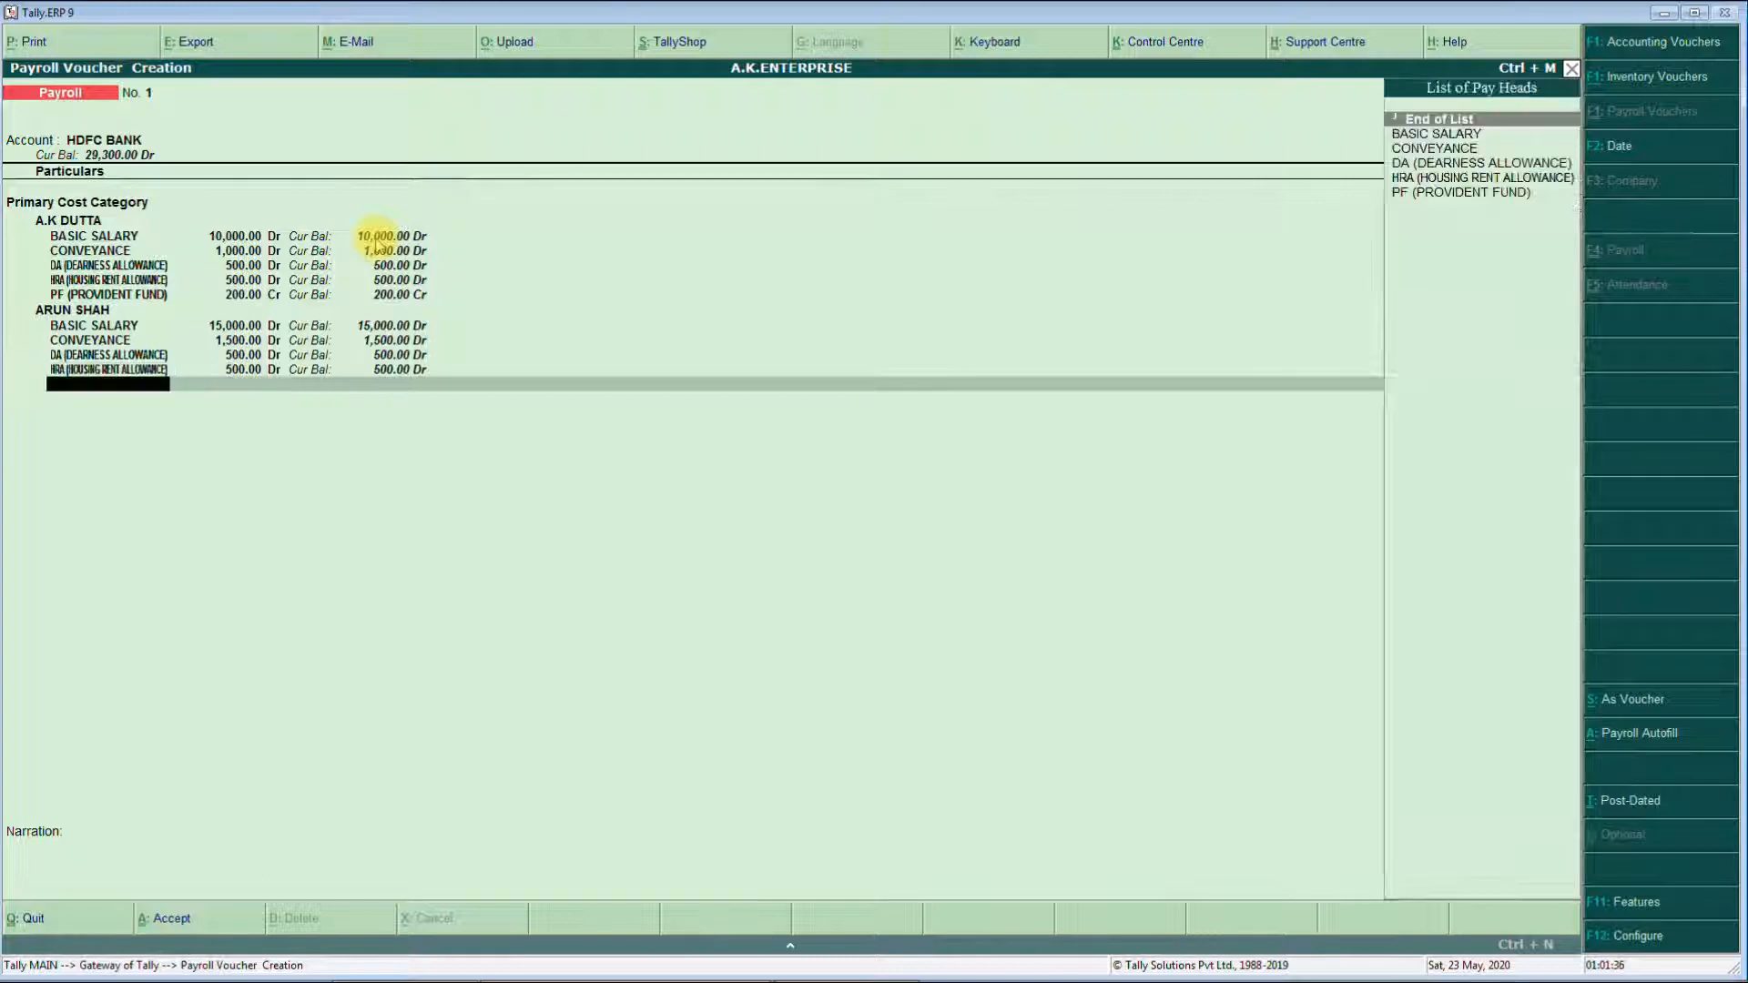
- Add the PF (PROVIDENT FUND) pay head for the second employee with a credit amount of 250 and end that employee's pay heads
key(Down)
key(Down)
key(Down)
key(Down)
key(Down)
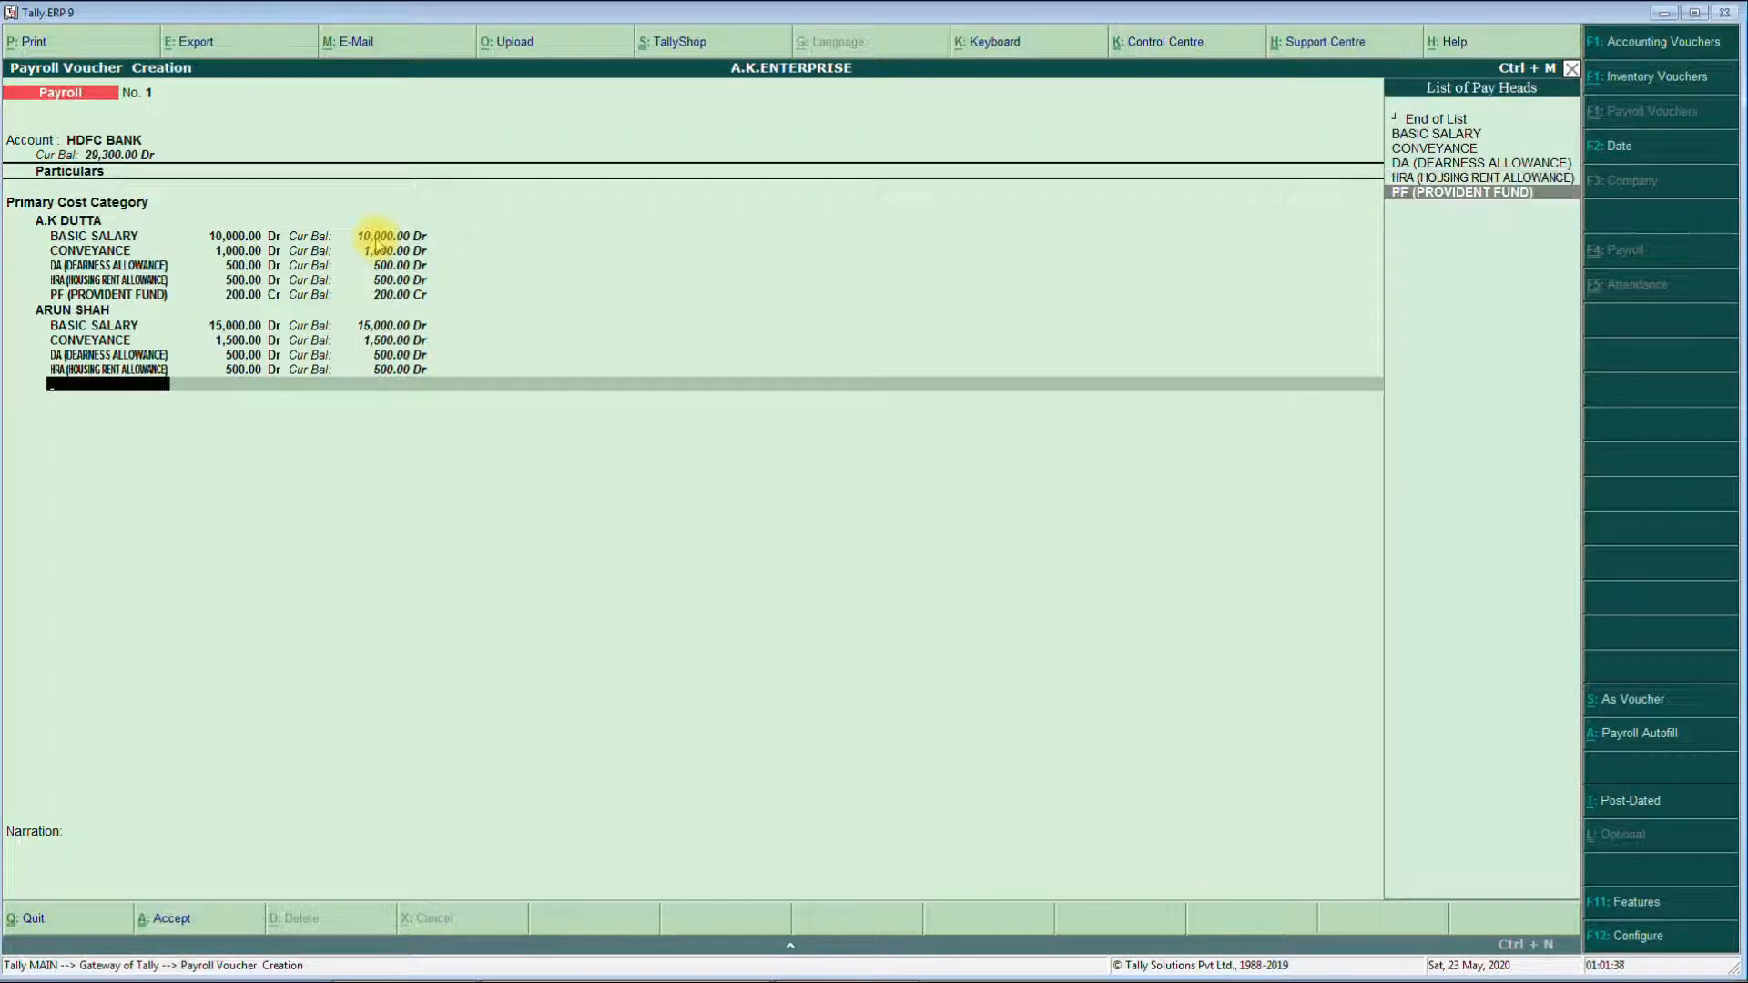
key(Return)
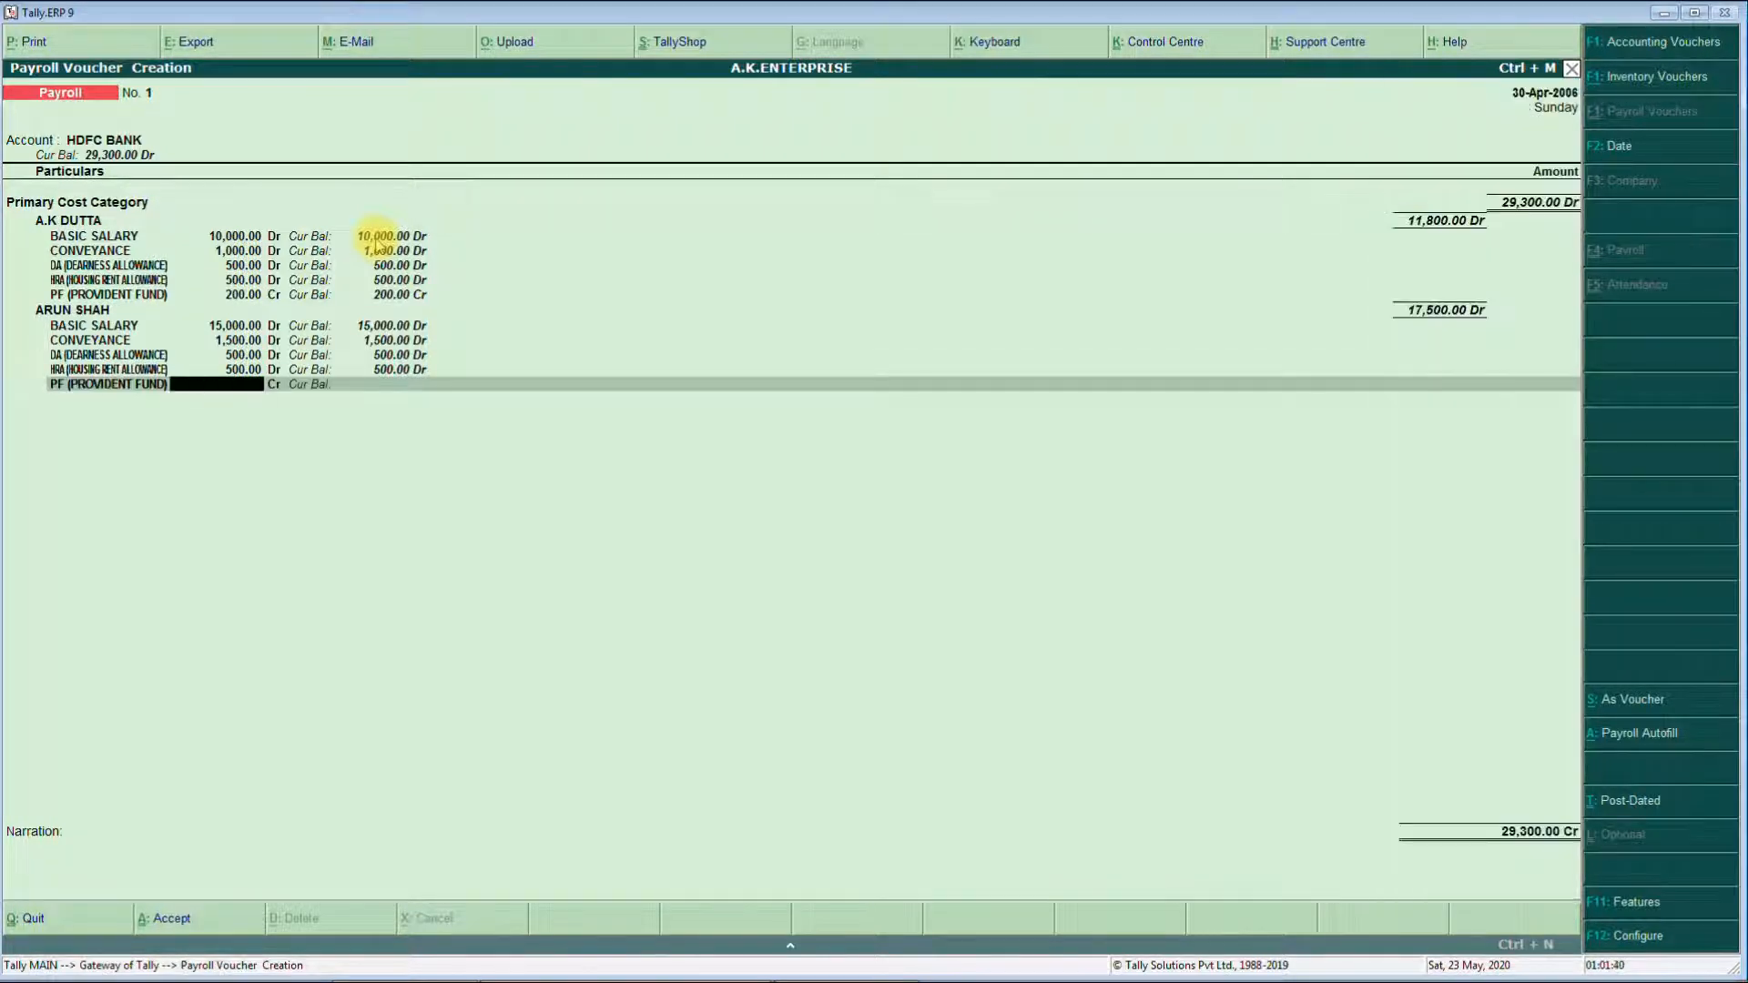
text(250)
key(Return)
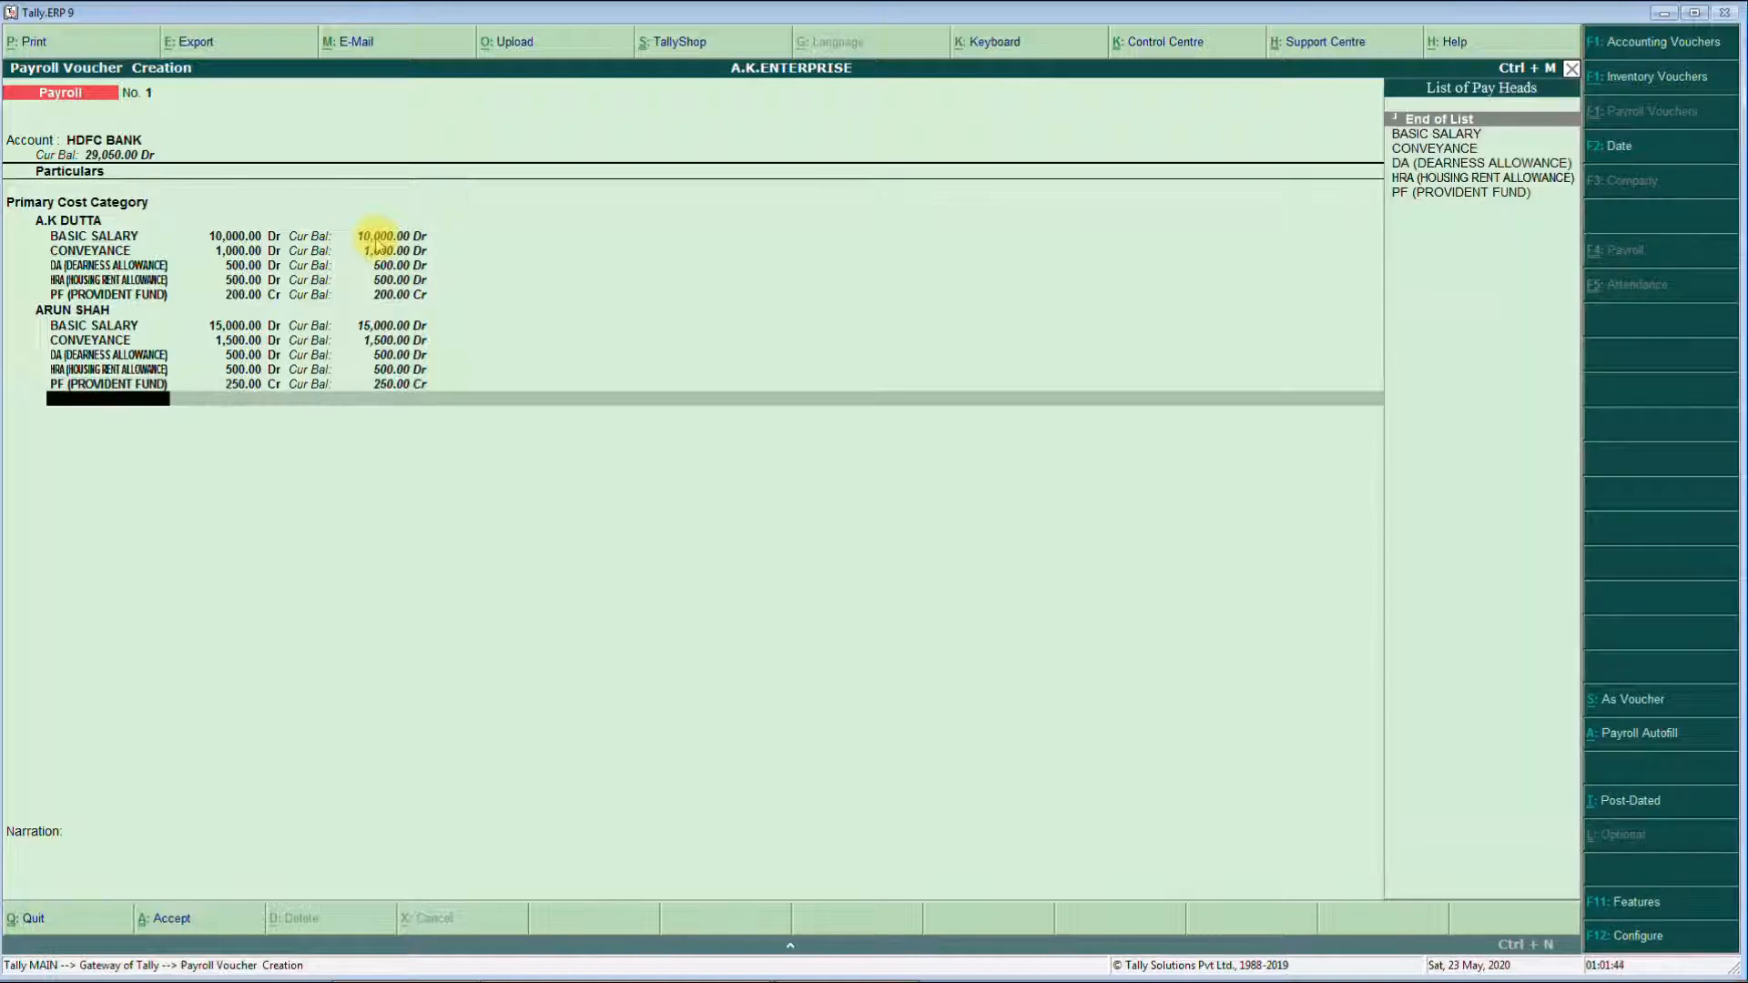
key(Return)
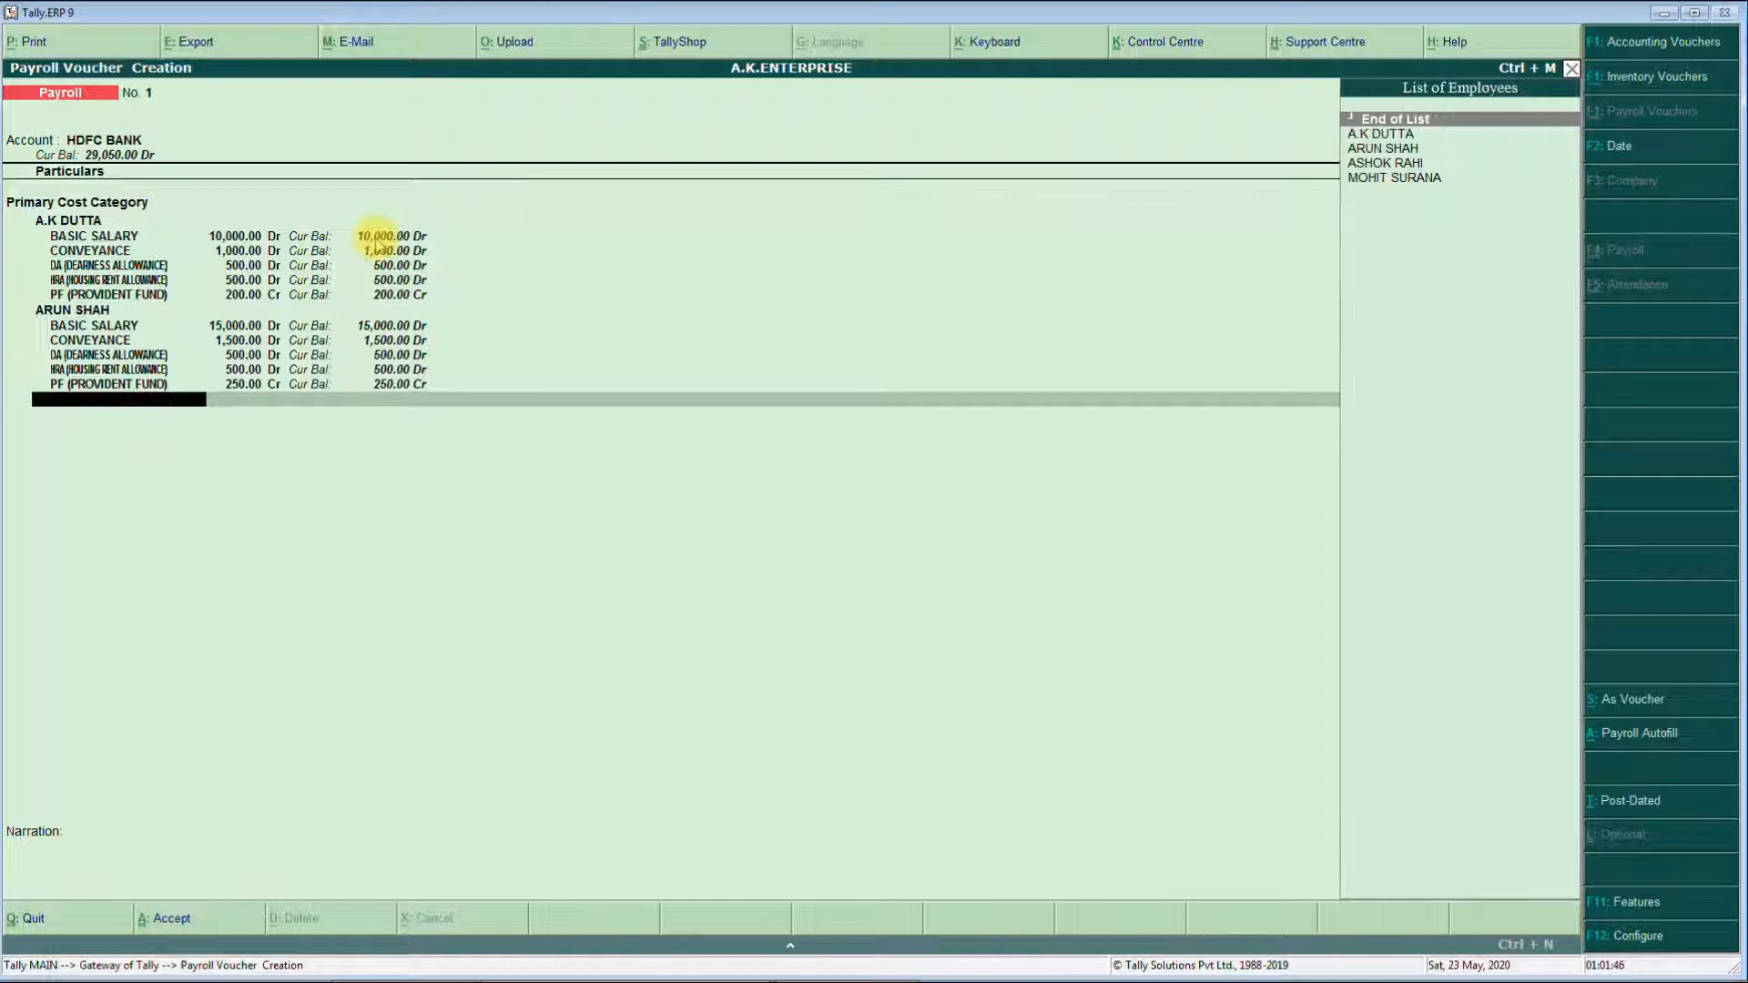
- Add the third listed employee to the voucher and enter a BASIC SALARY of 20,000 as a debit
key(Down)
key(Down)
key(Down)
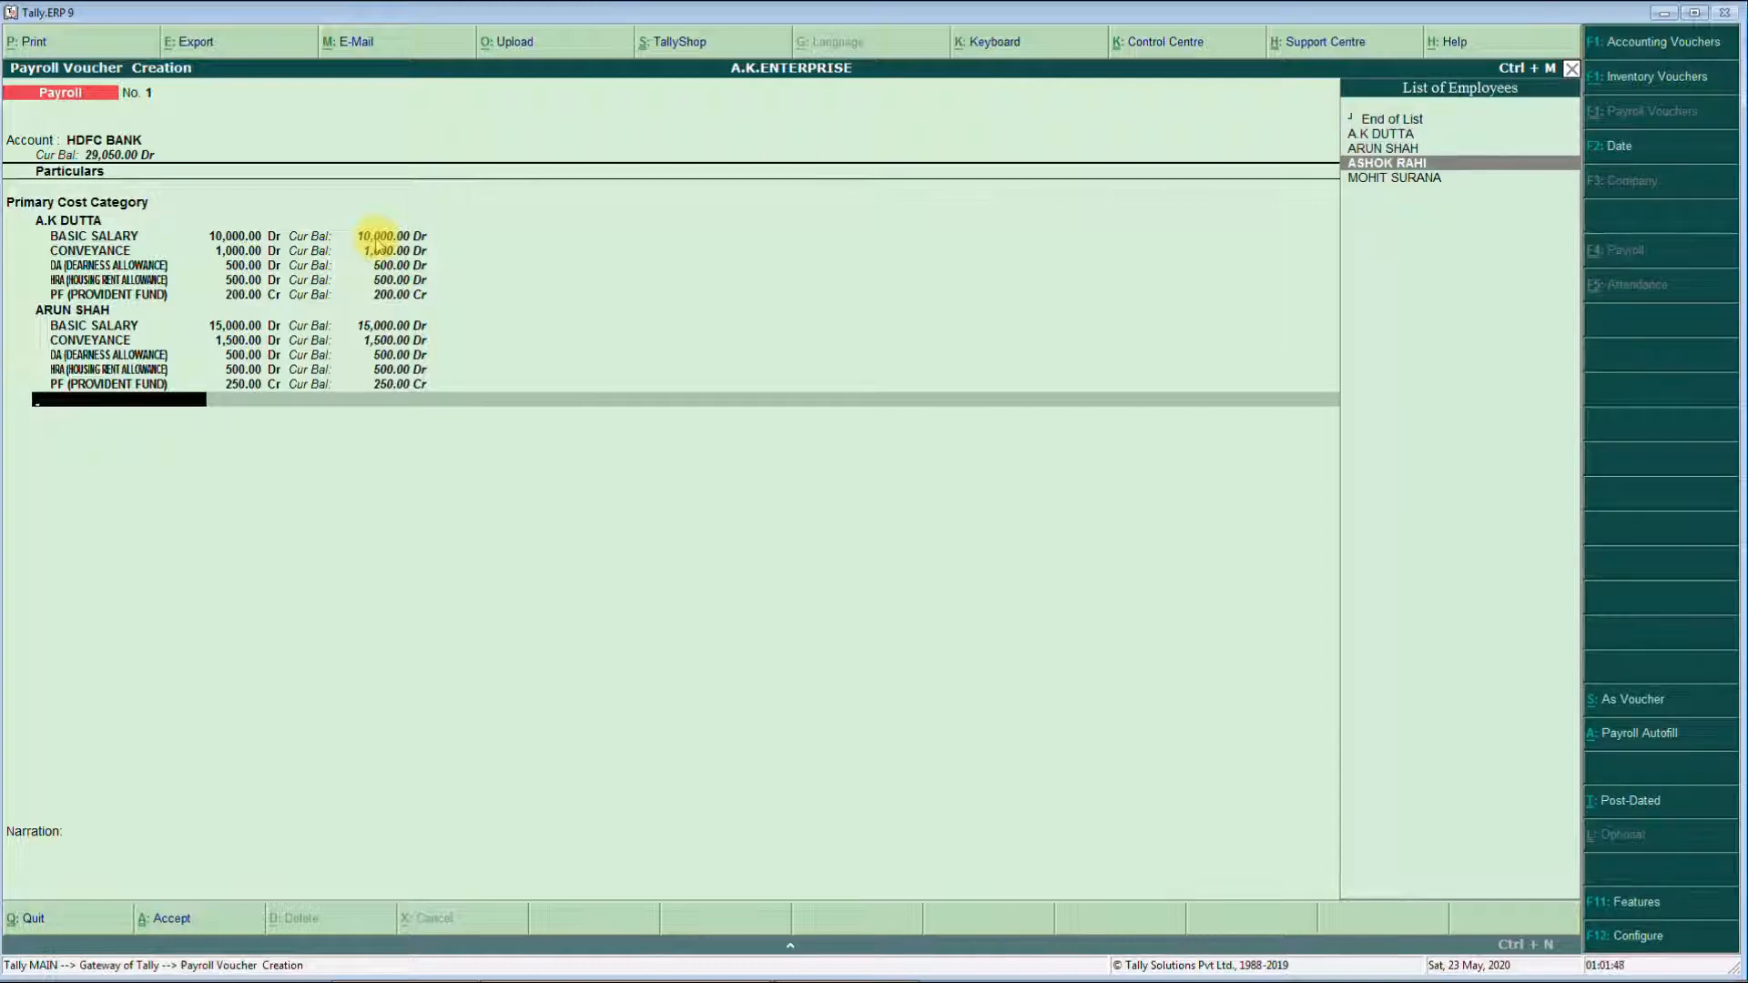
key(Return)
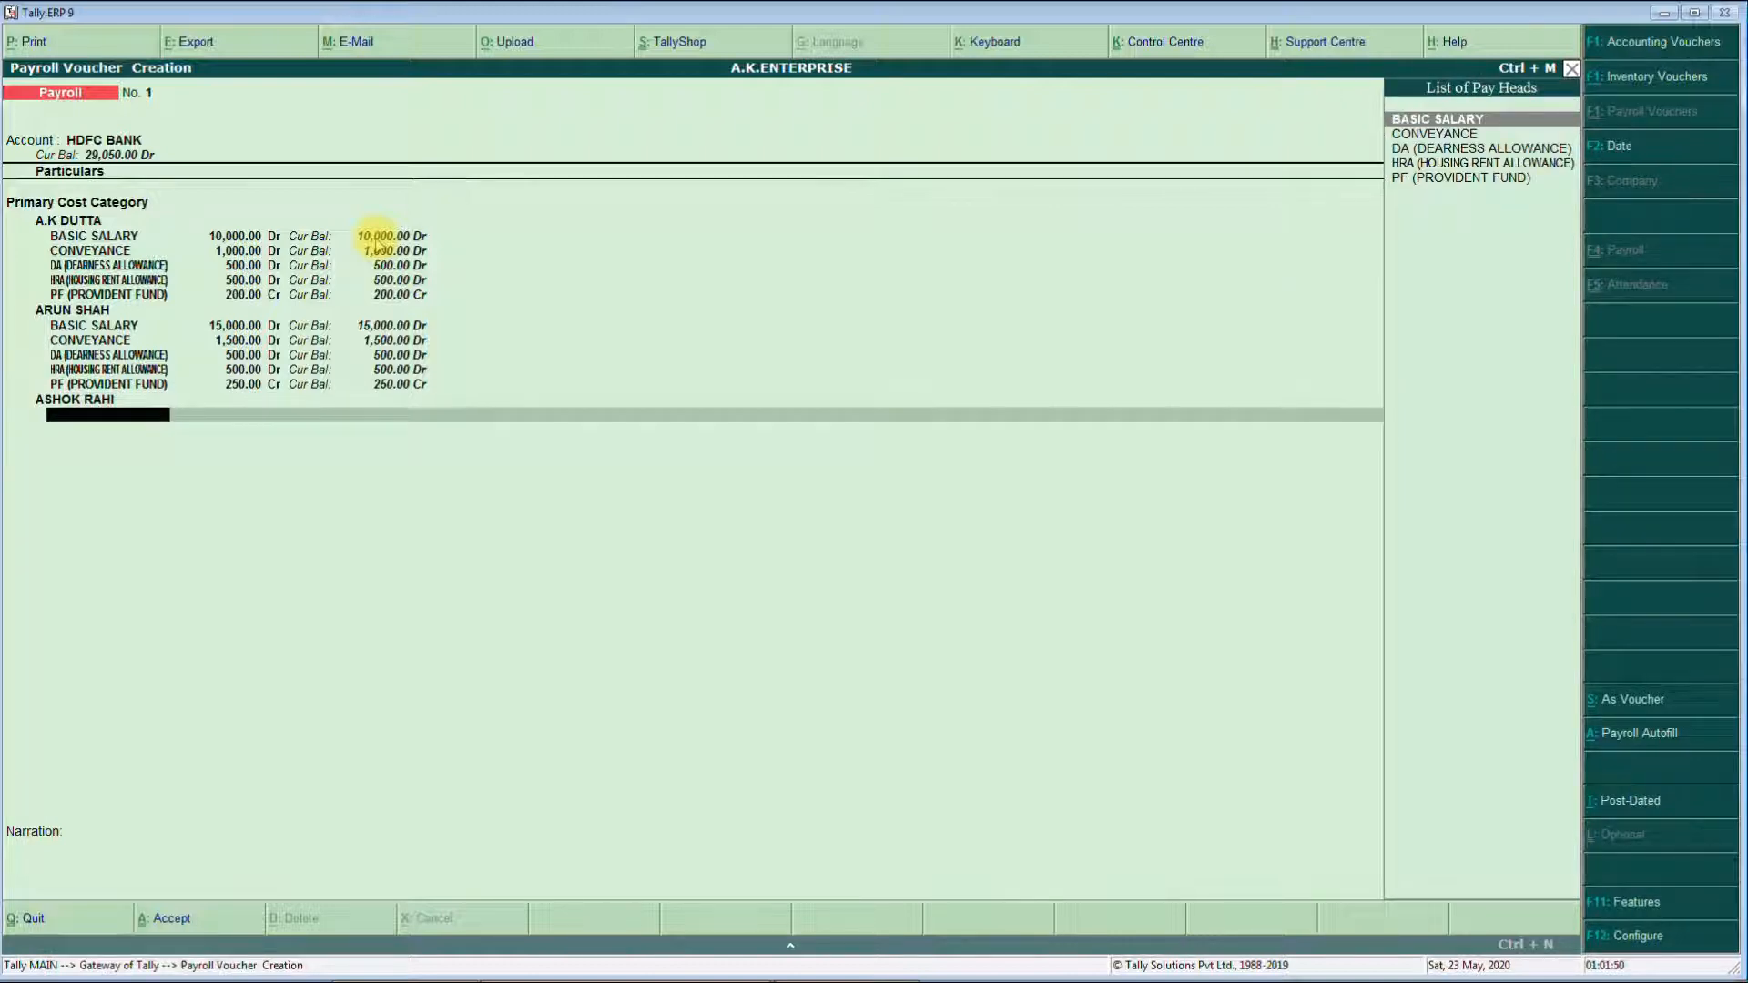
key(Return)
text(20000)
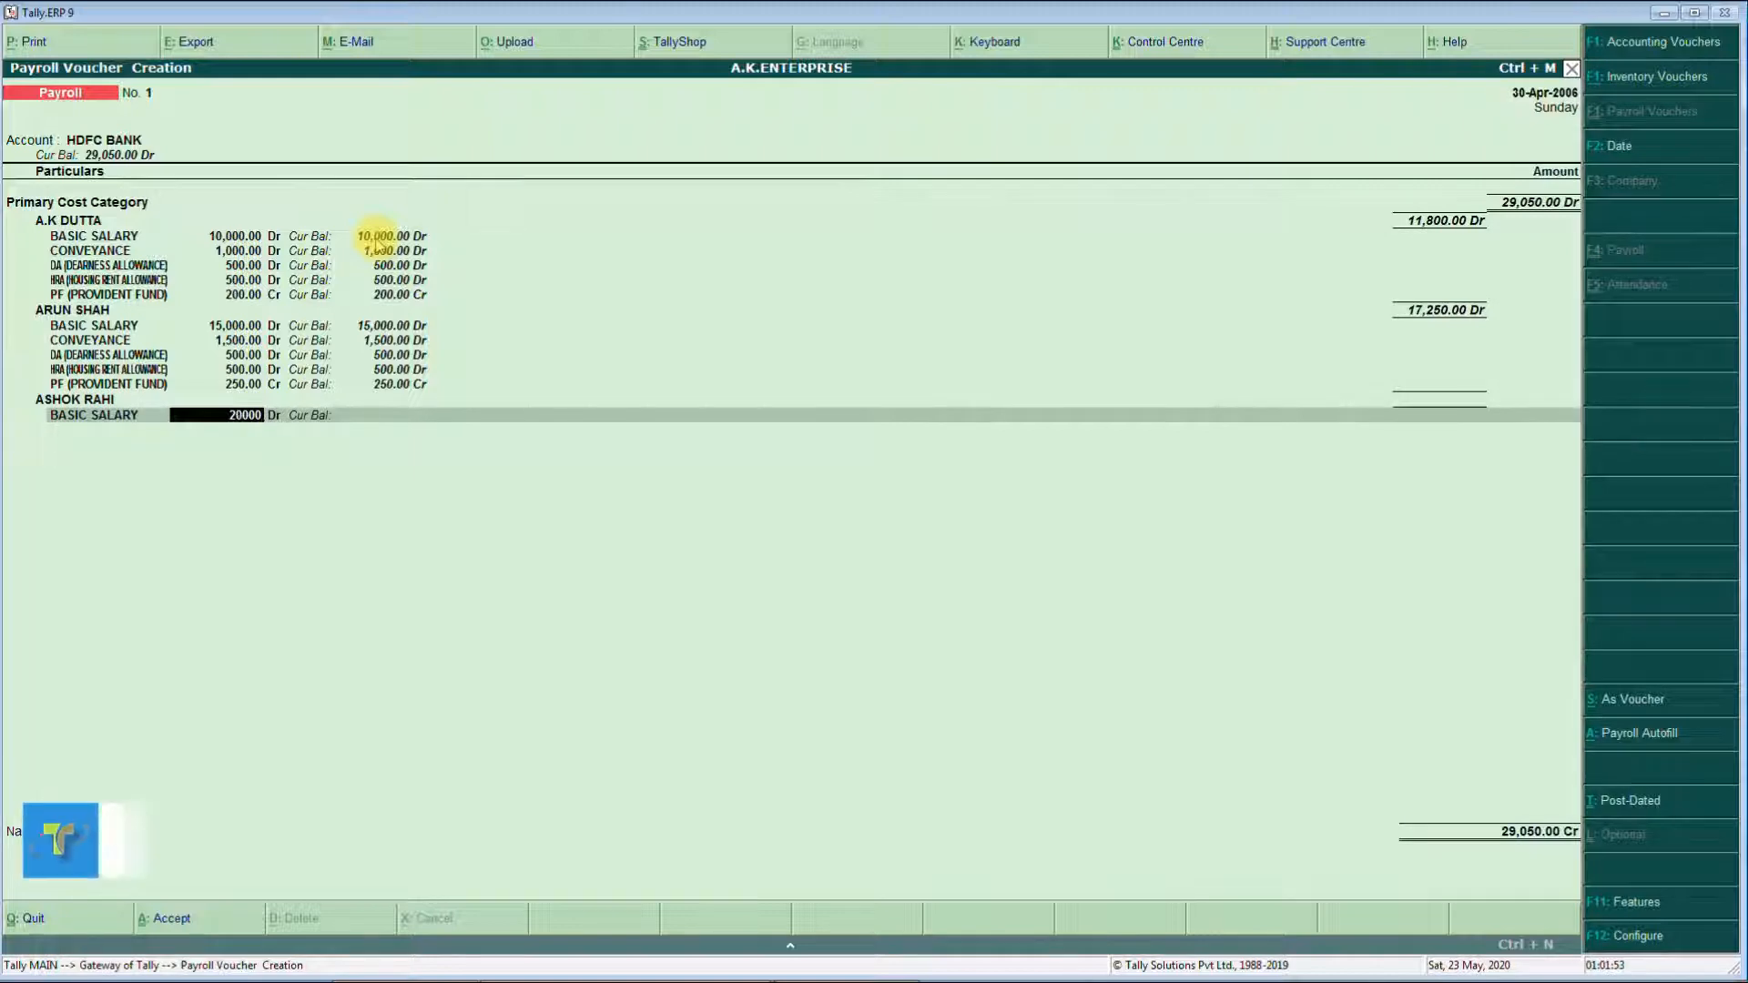
key(Return)
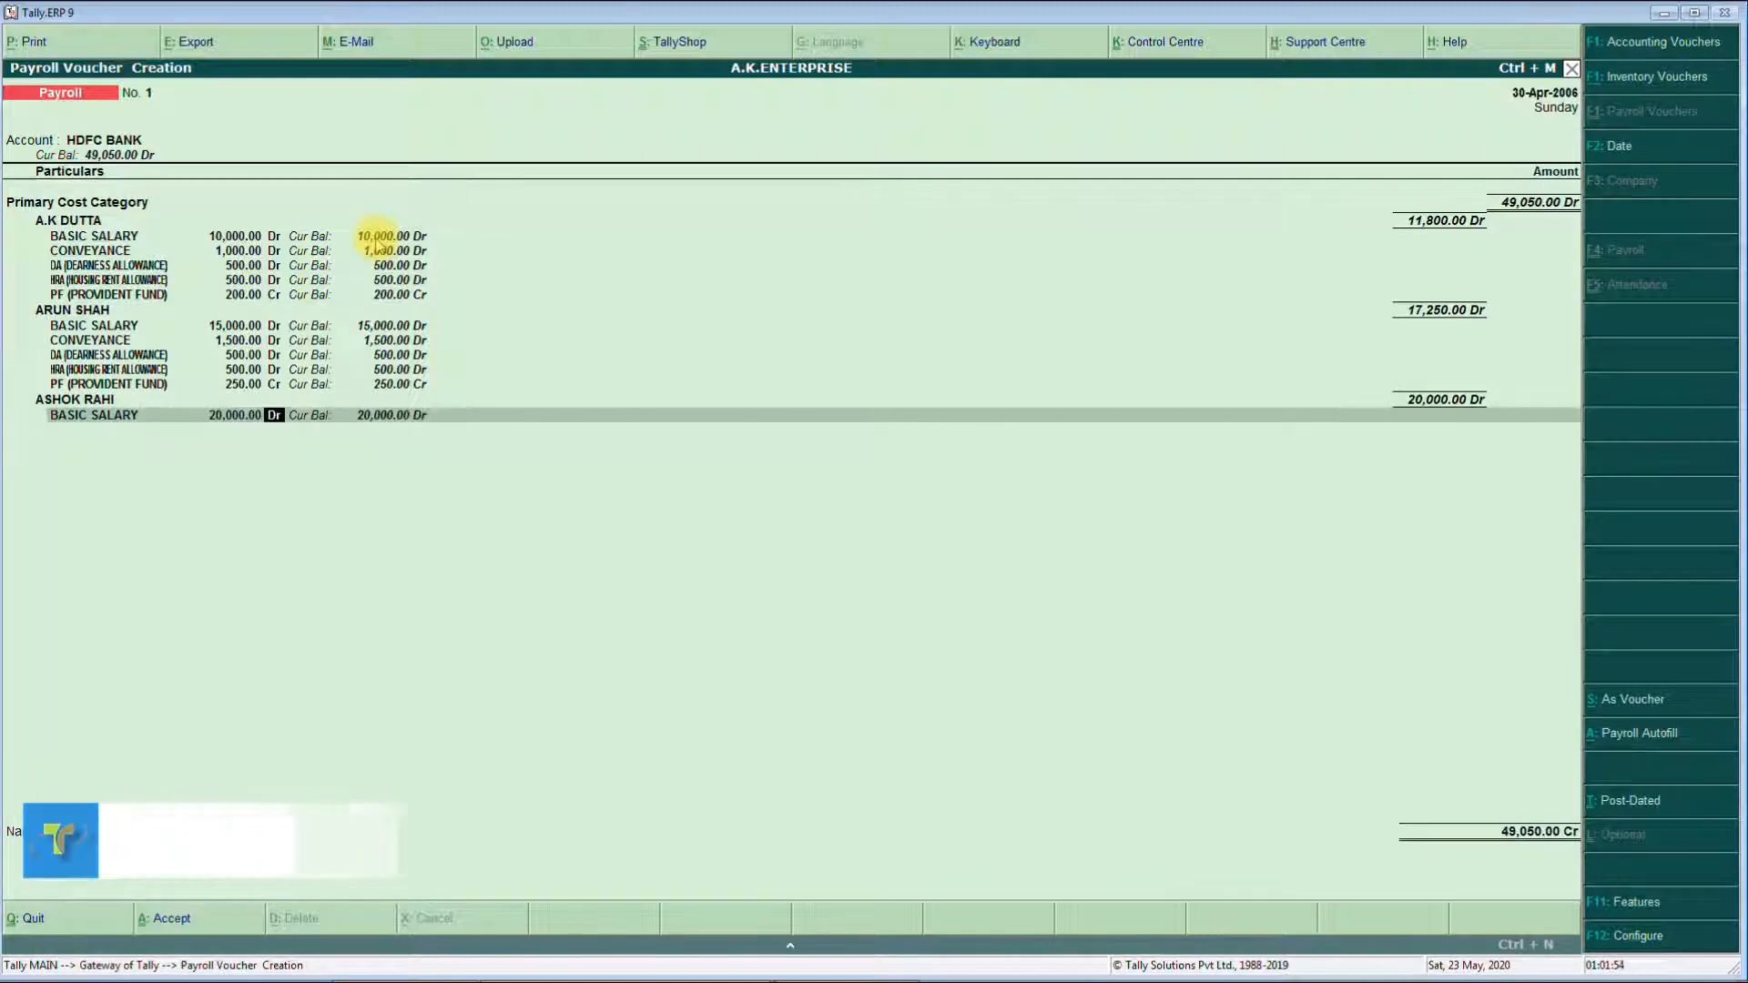
- Add the CONVEYANCE pay head for the third employee with a debit amount of 2,000
key(Down)
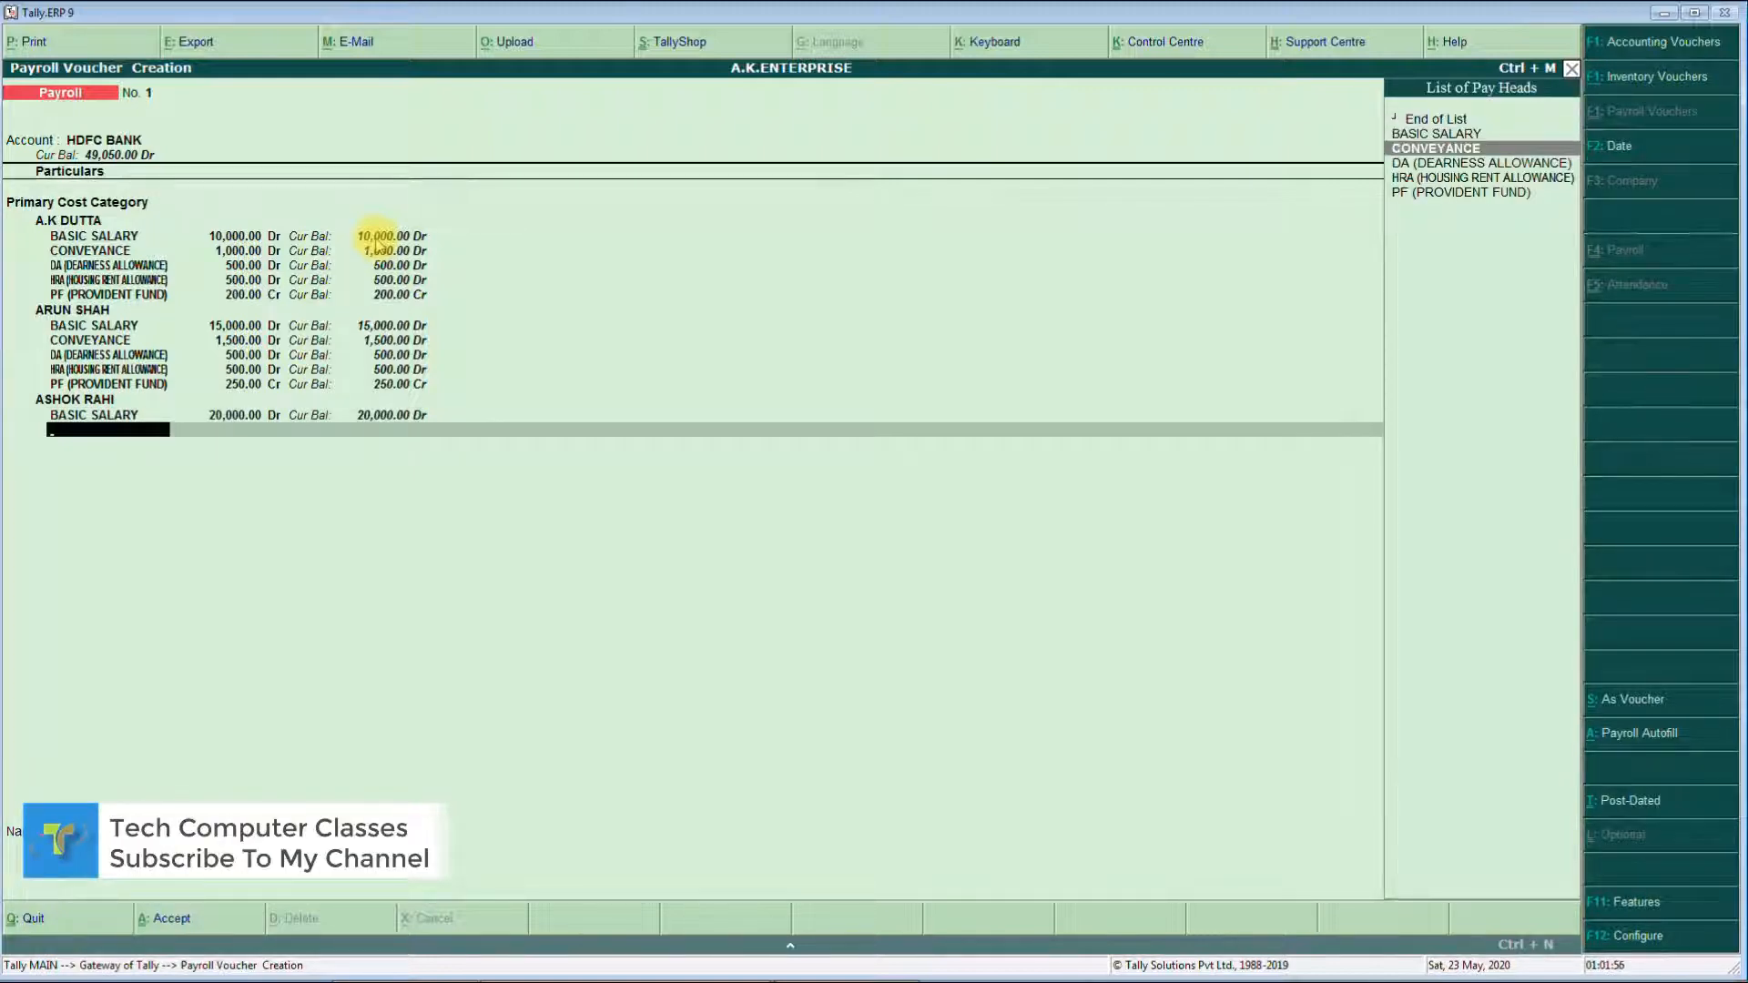
key(Return)
text(2000)
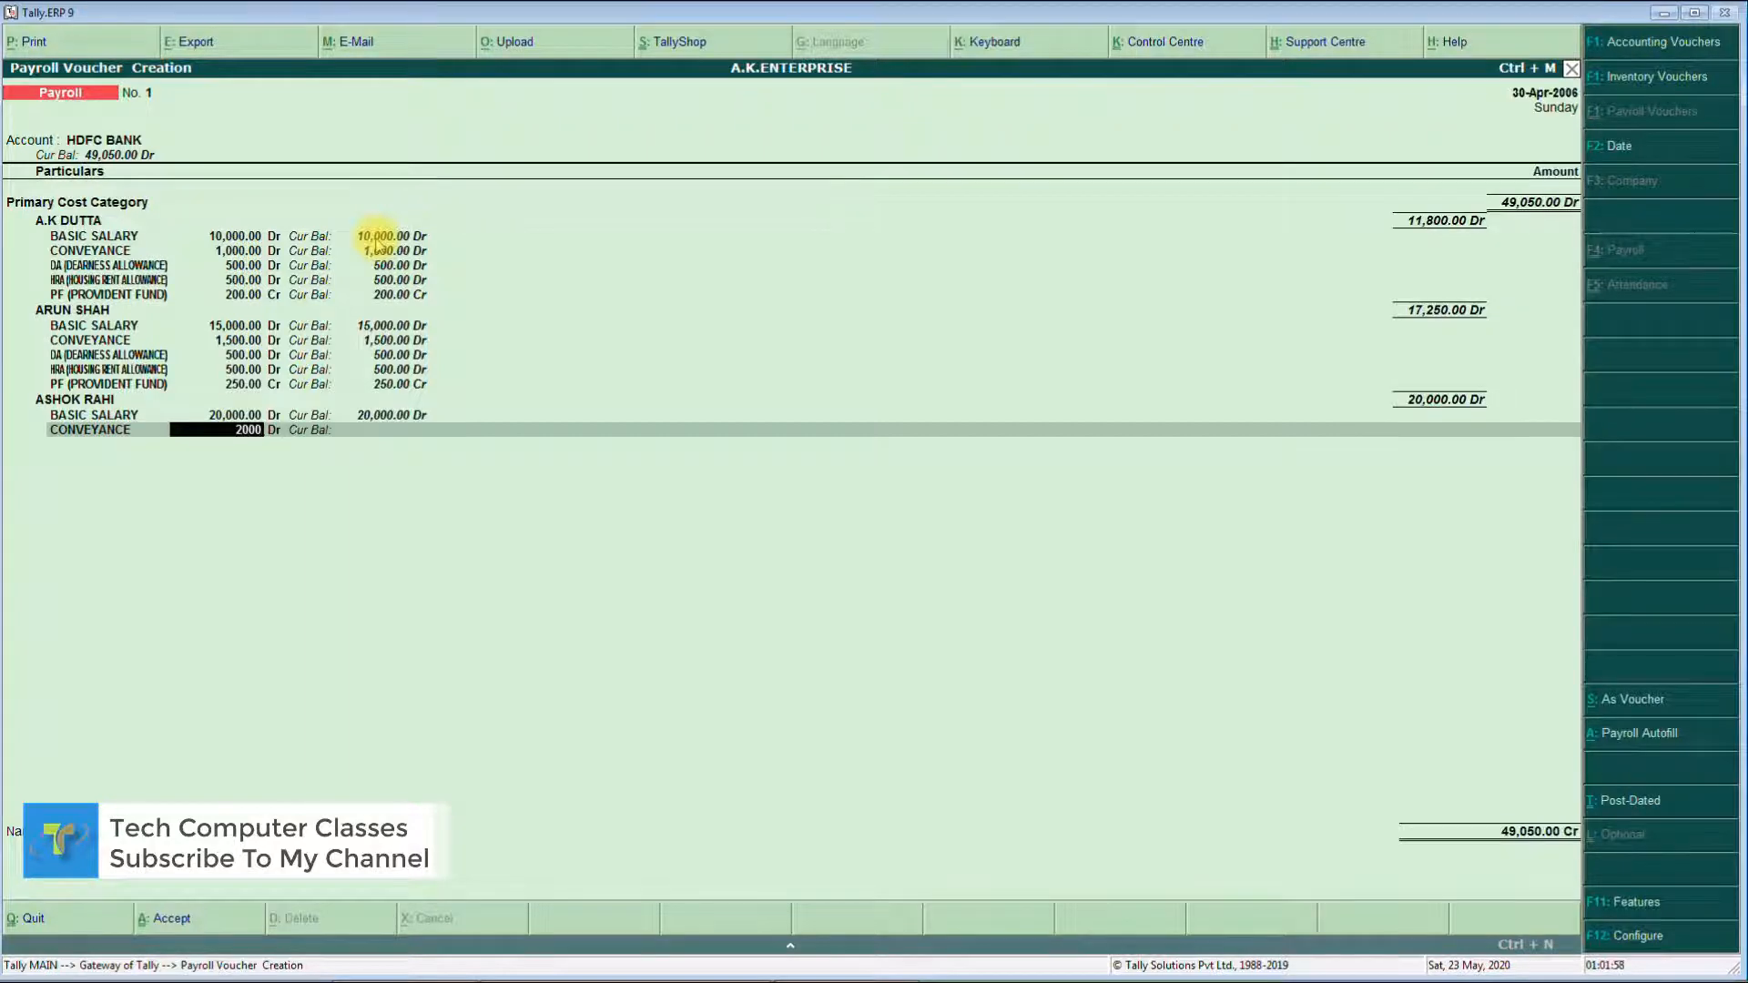
key(Return)
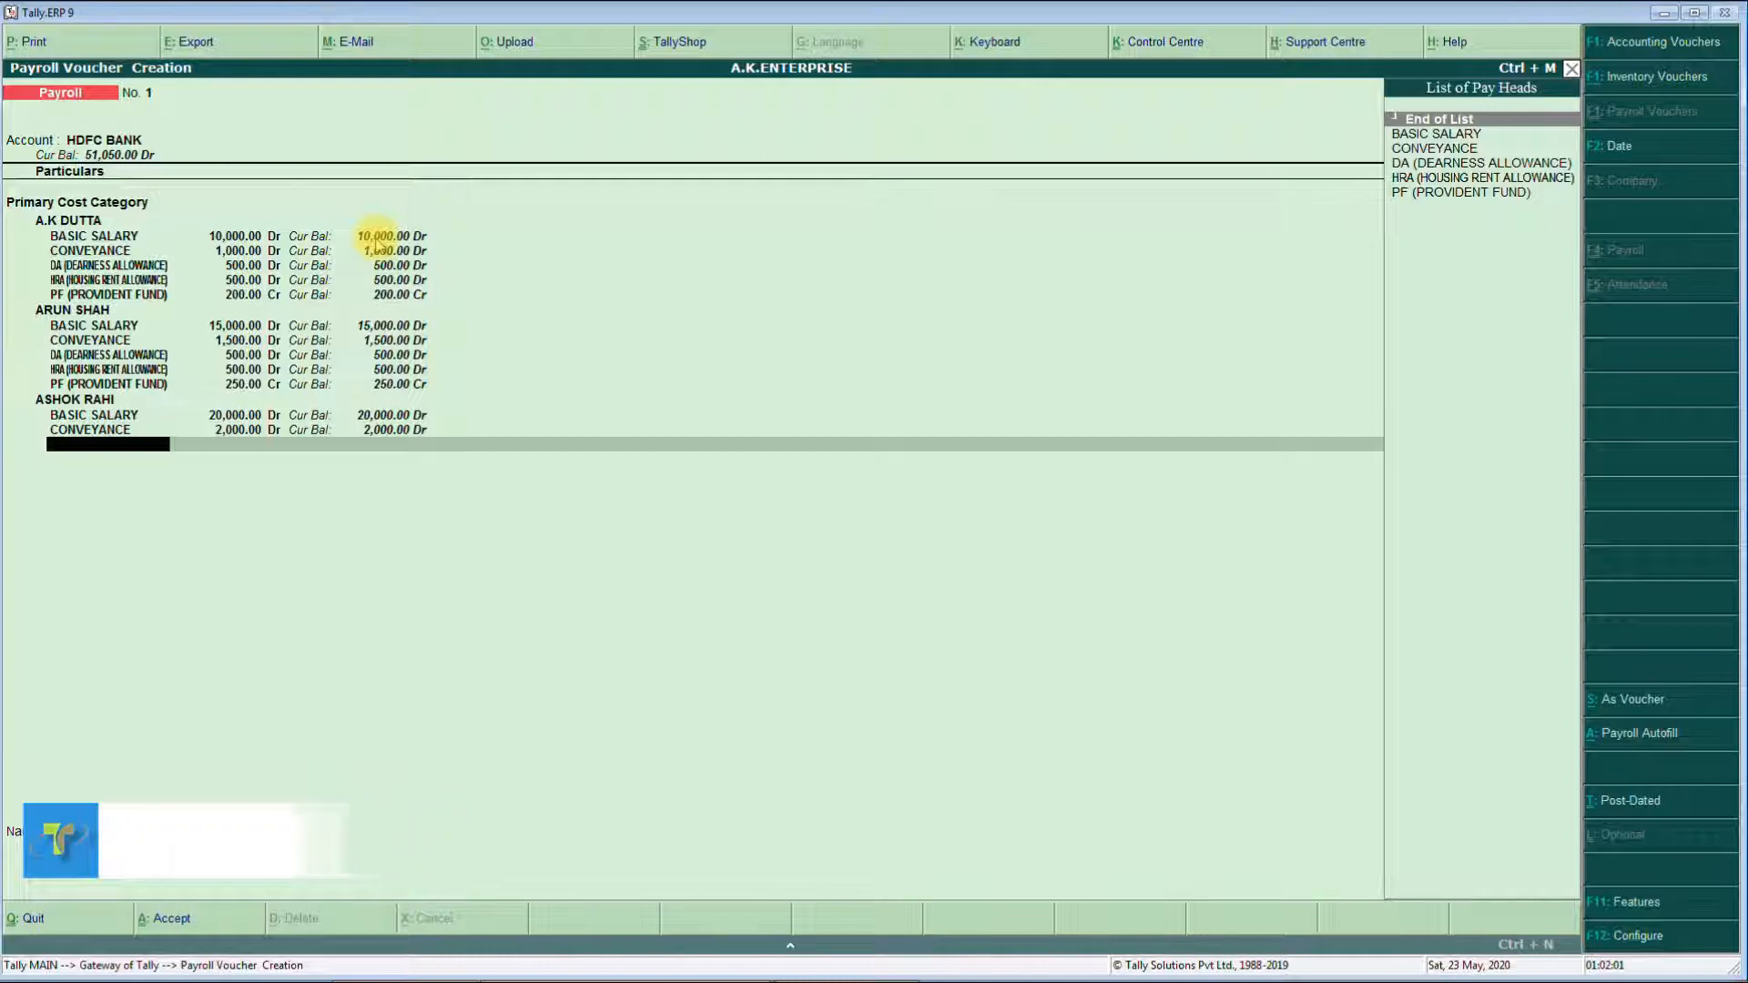
- Add the DA (DEARNESS ALLOWANCE) pay head for the third employee with a debit amount of 1,000
key(Down)
key(Down)
key(Down)
key(Return)
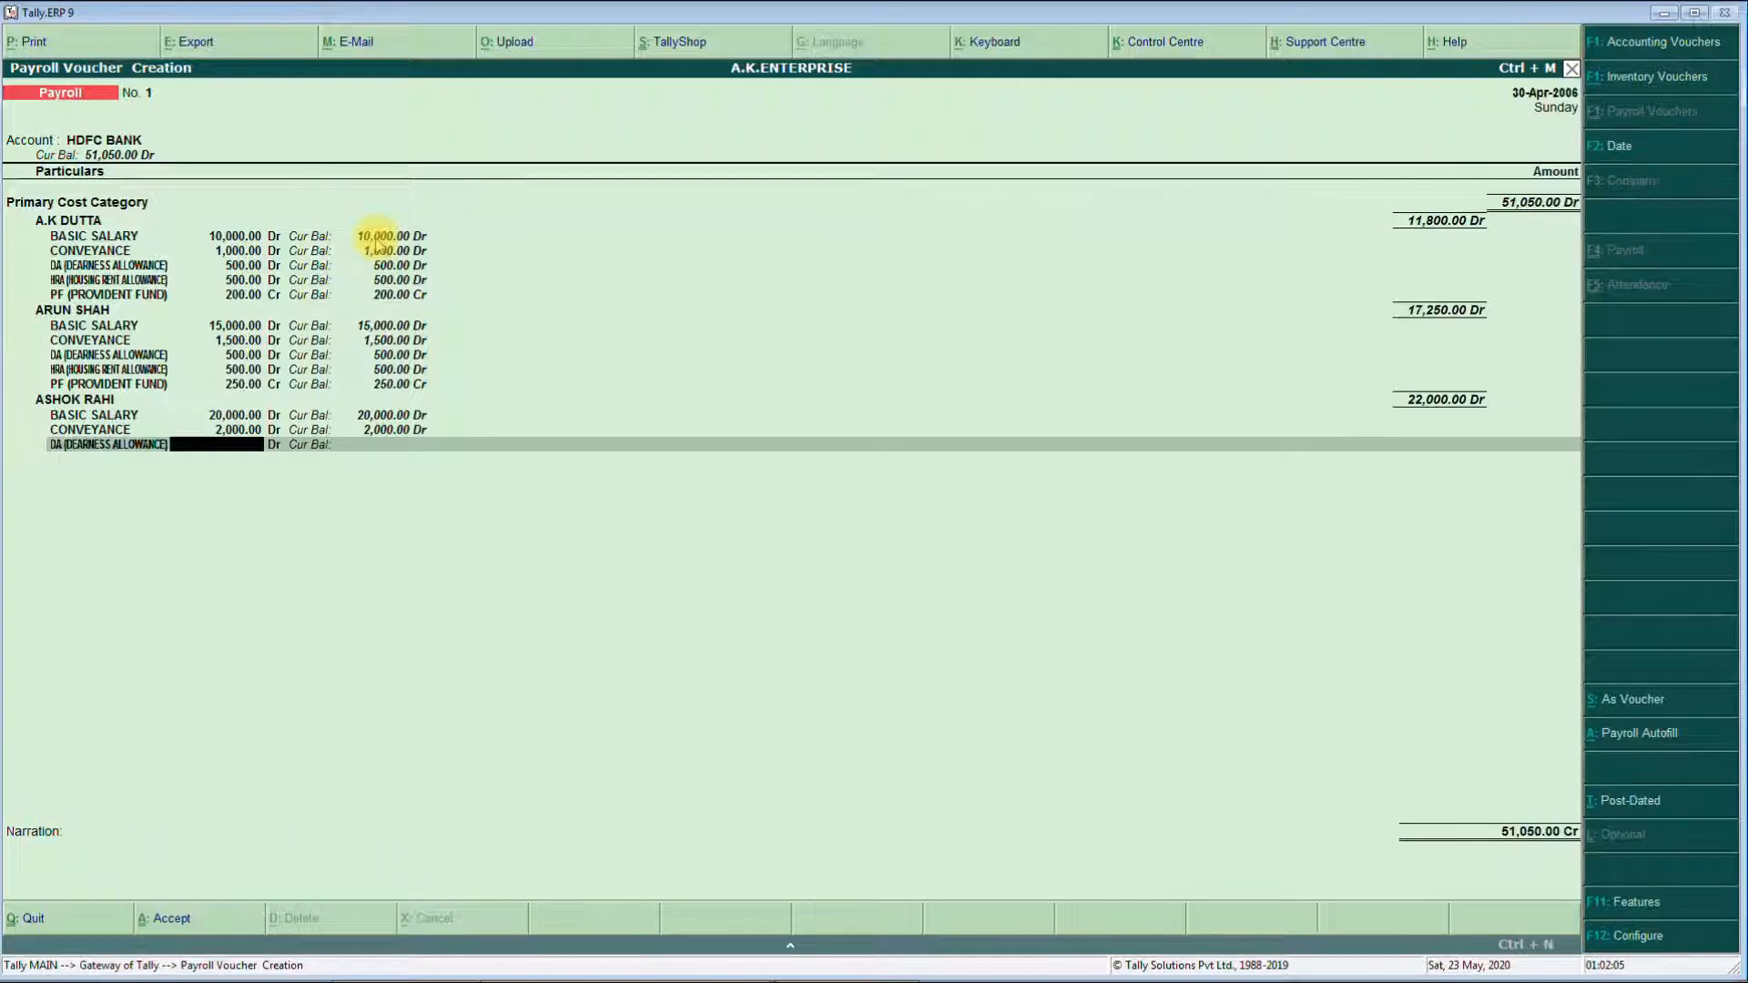
text(1000)
key(Return)
key(Return)
- Add the HRA (HOUSING RENT ALLOWANCE) pay head for the third employee with a debit amount of 1,500
key(Down)
key(Down)
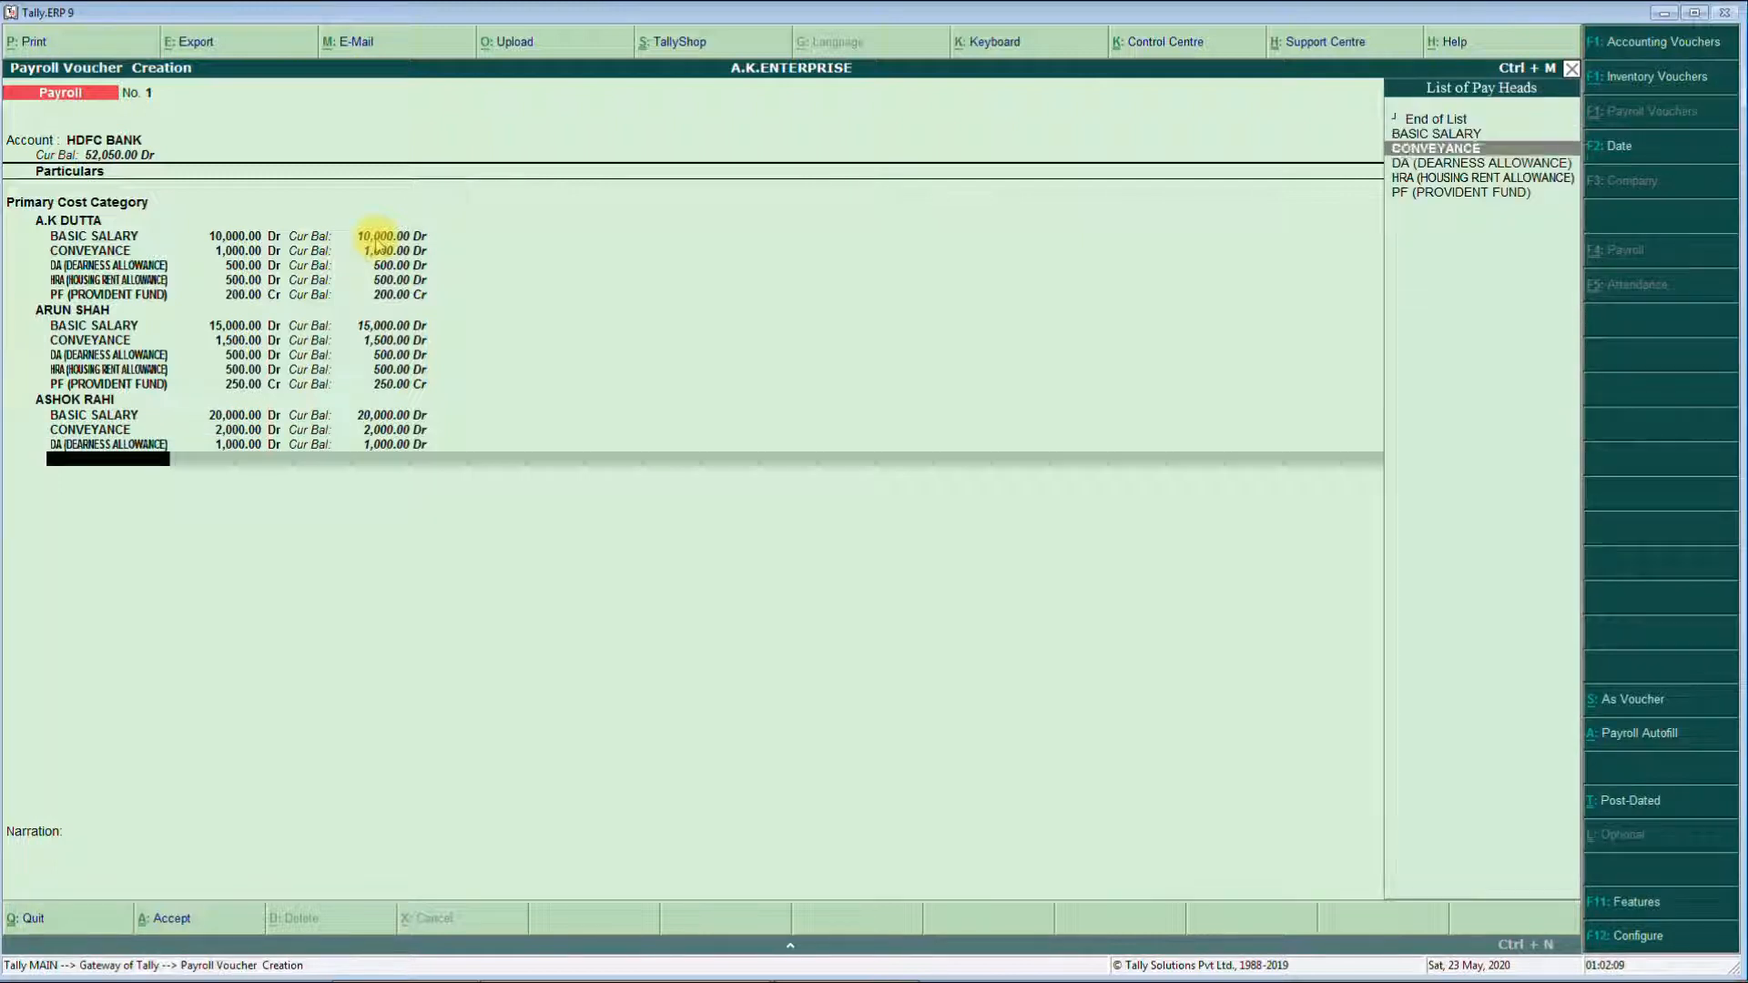
key(Down)
key(Down)
key(Return)
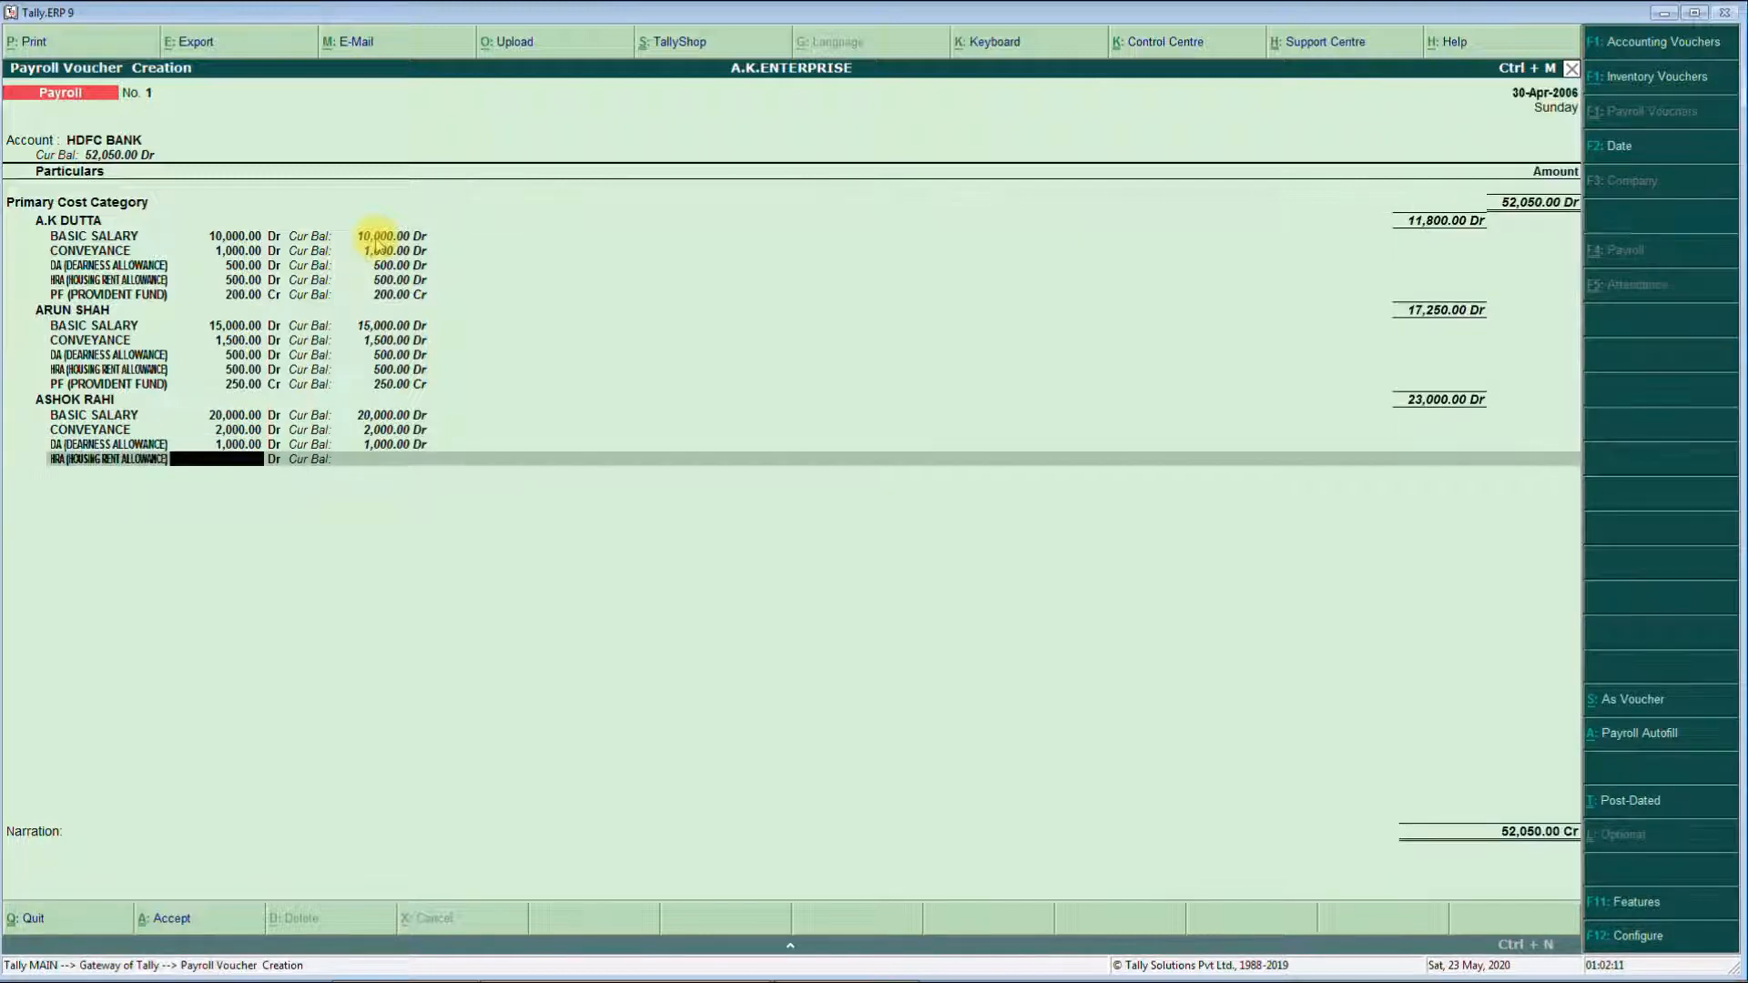
text(1500)
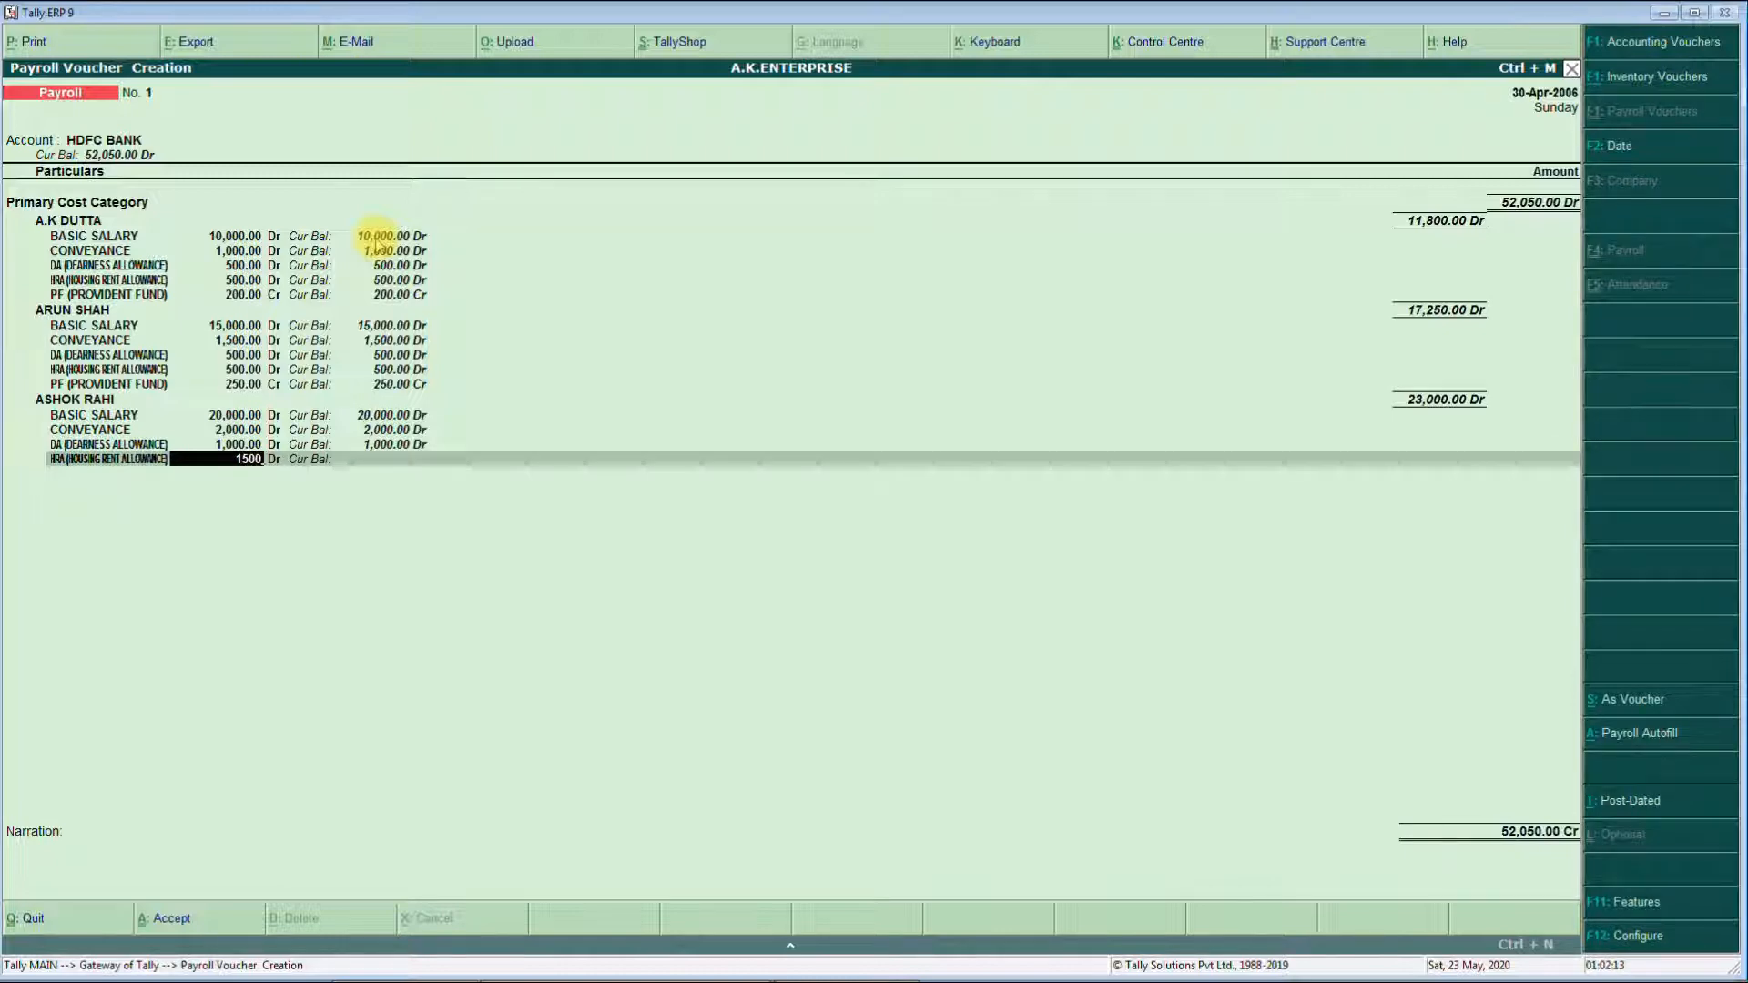
key(Return)
key(Return)
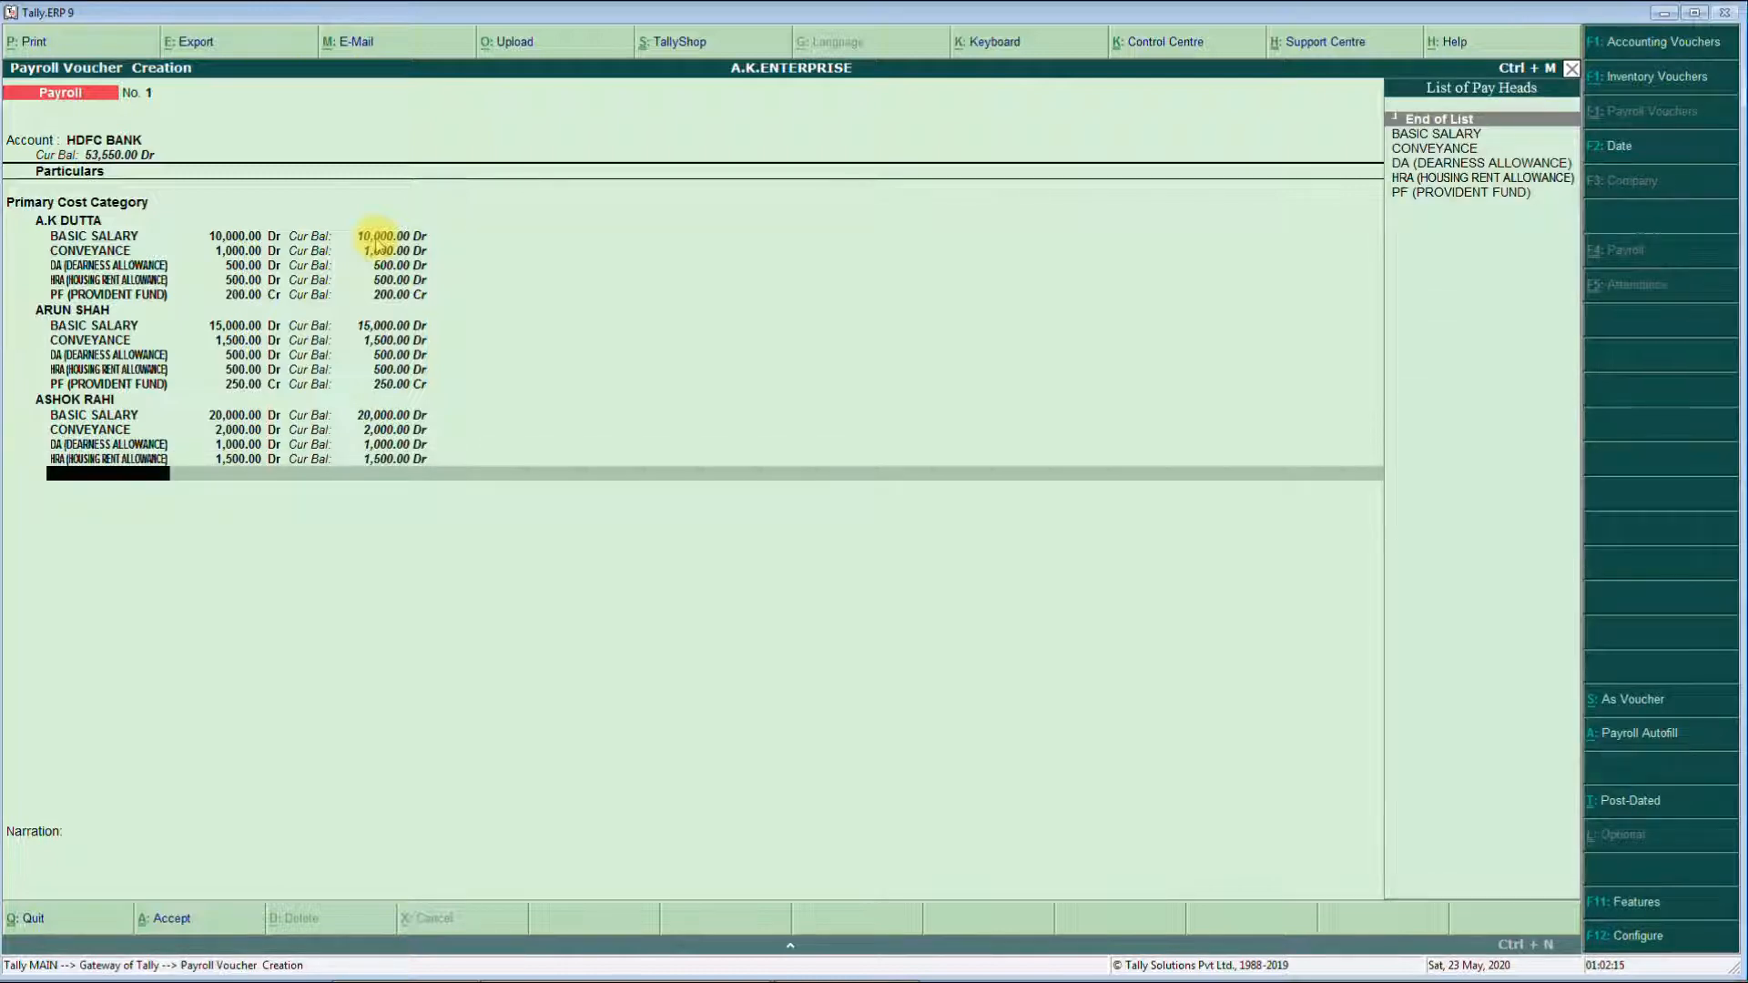
- Add the PF (PROVIDENT FUND) pay head for the third employee with a credit amount of 500 and end that employee's pay heads
key(Down)
key(Down)
key(Down)
key(Down)
key(Down)
key(Return)
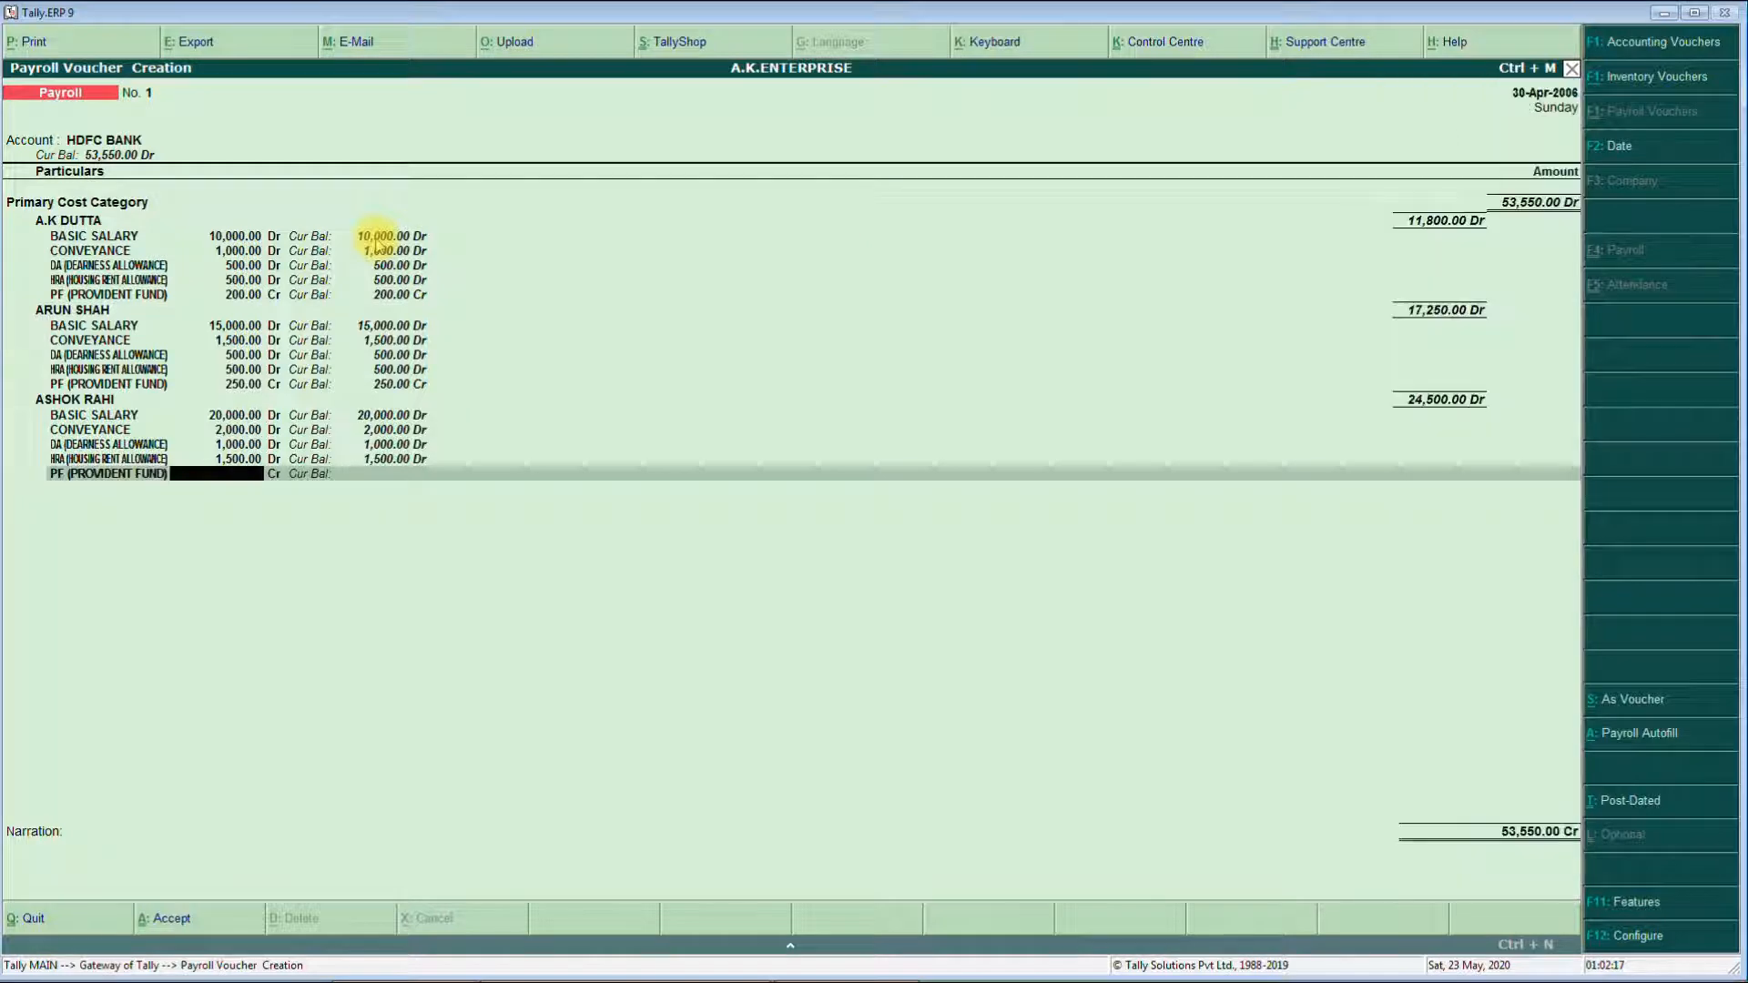
text(500)
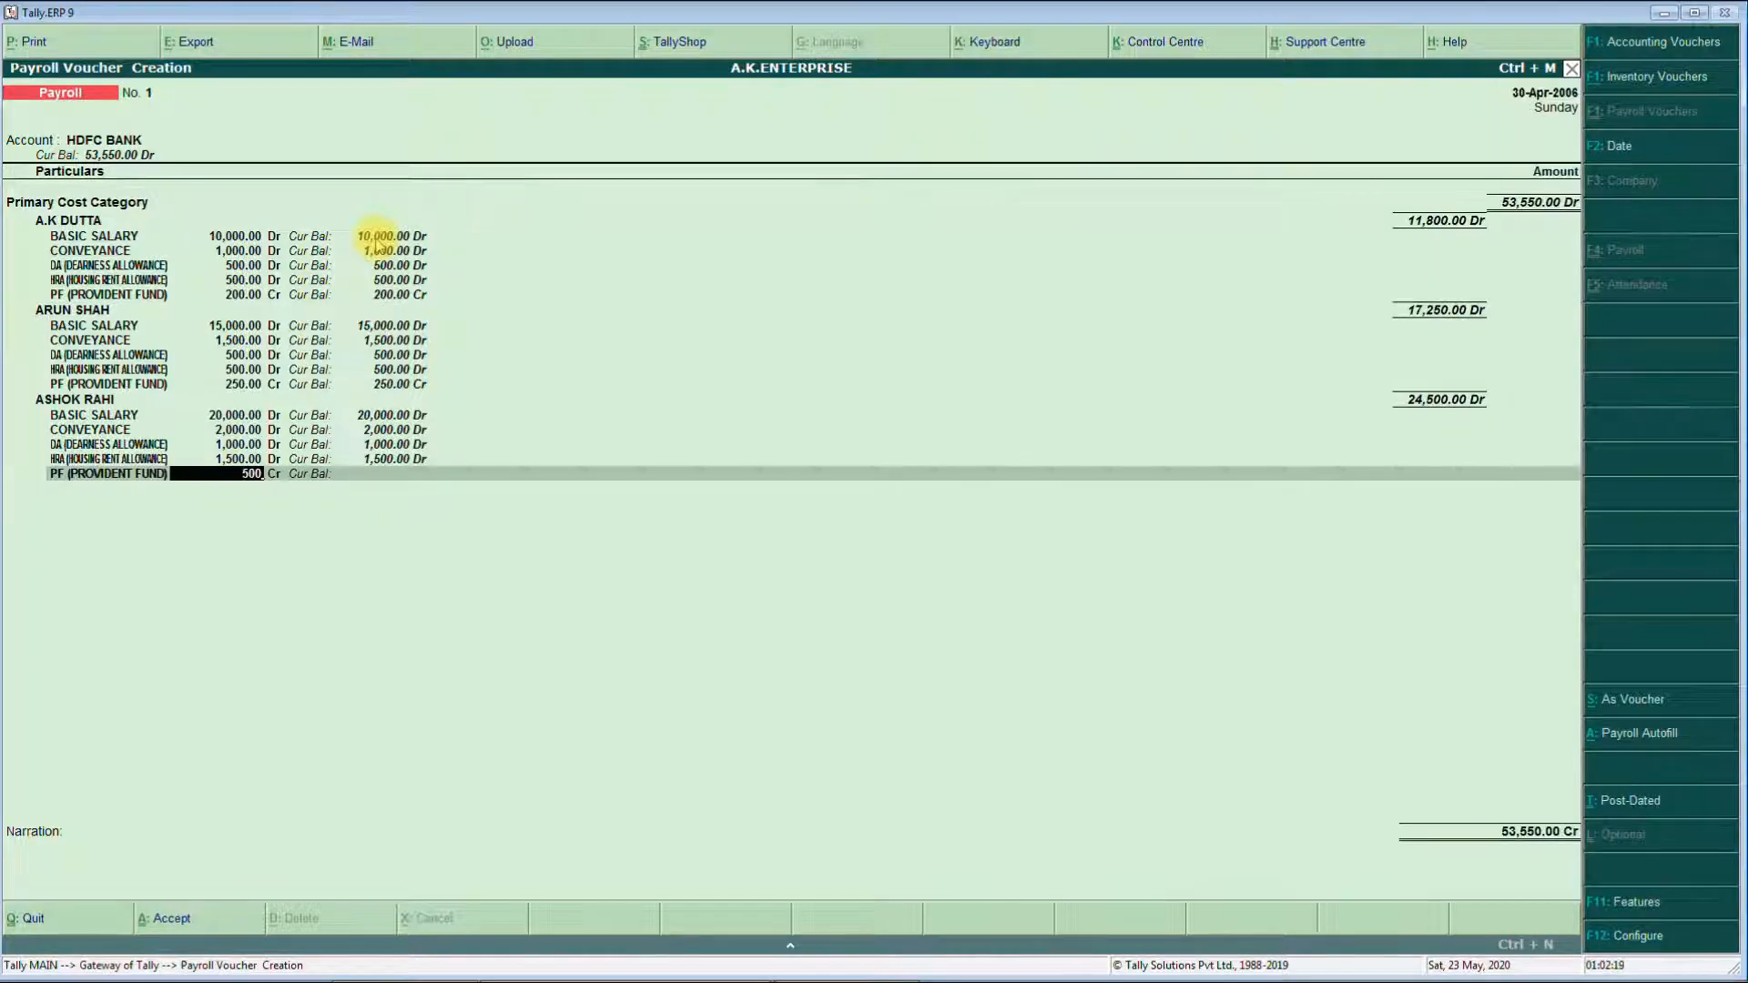
key(Return)
key(Return)
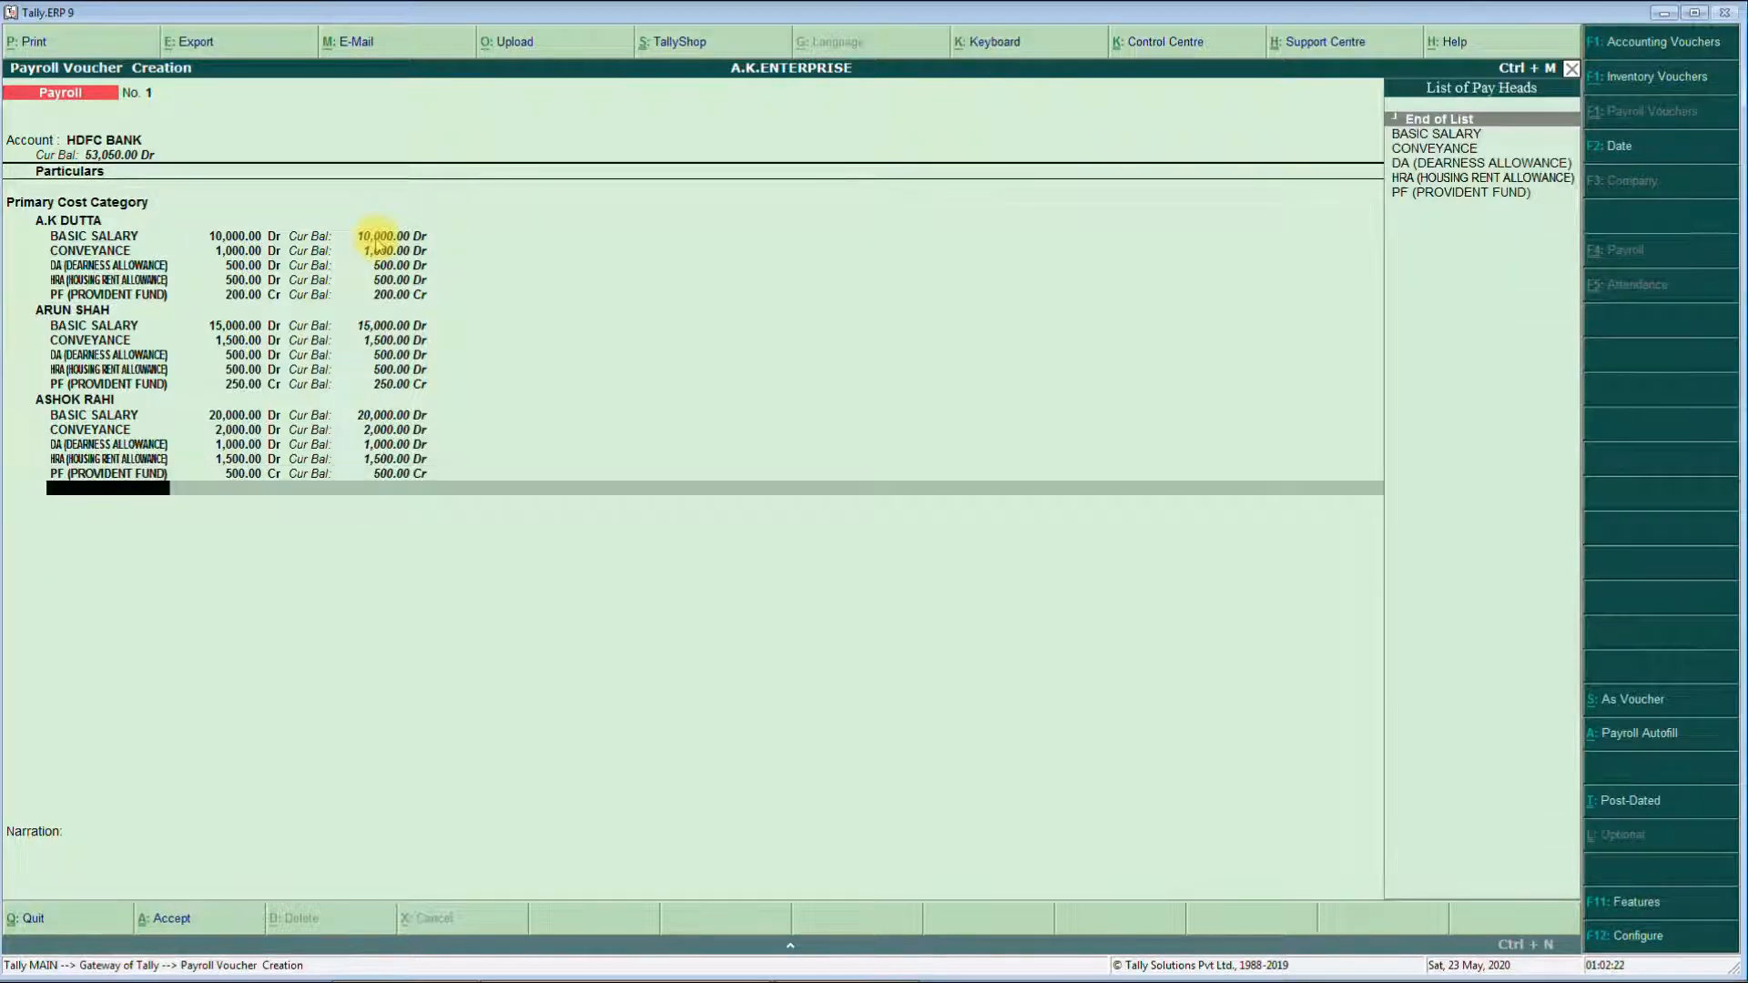
key(Return)
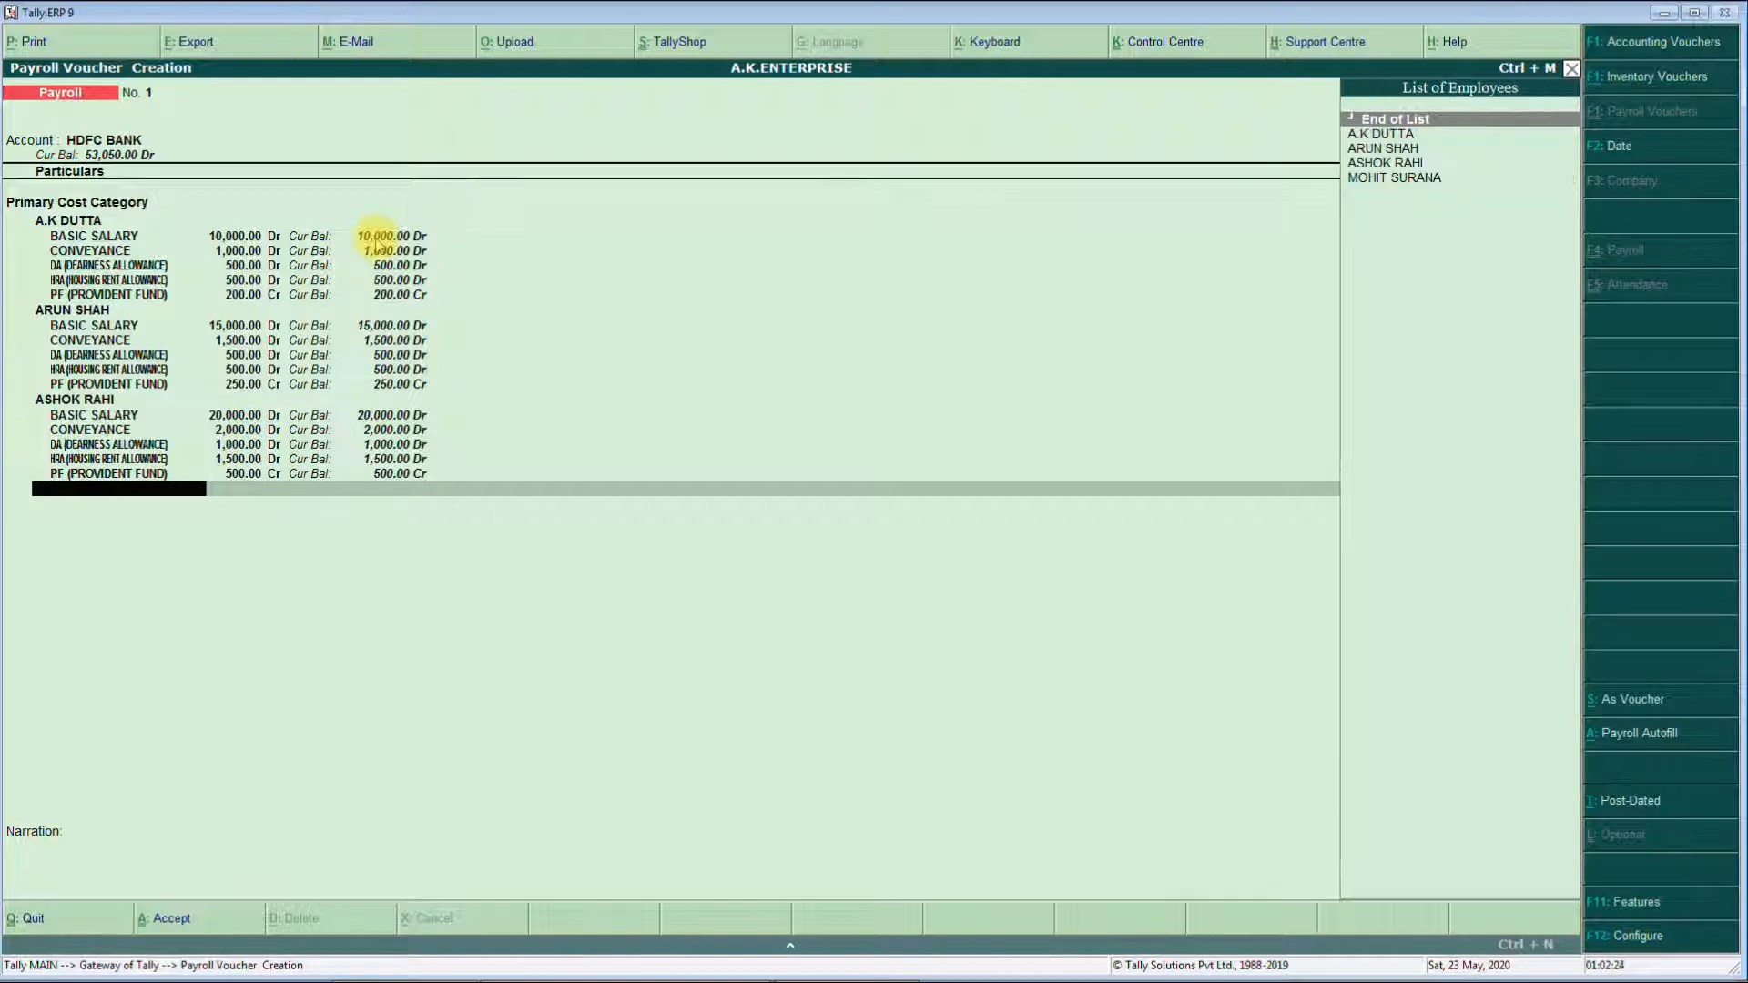
- Add the fourth listed employee to the voucher and enter a BASIC SALARY of 25,000 as a debit
key(Down)
key(Down)
key(Down)
key(Down)
key(Return)
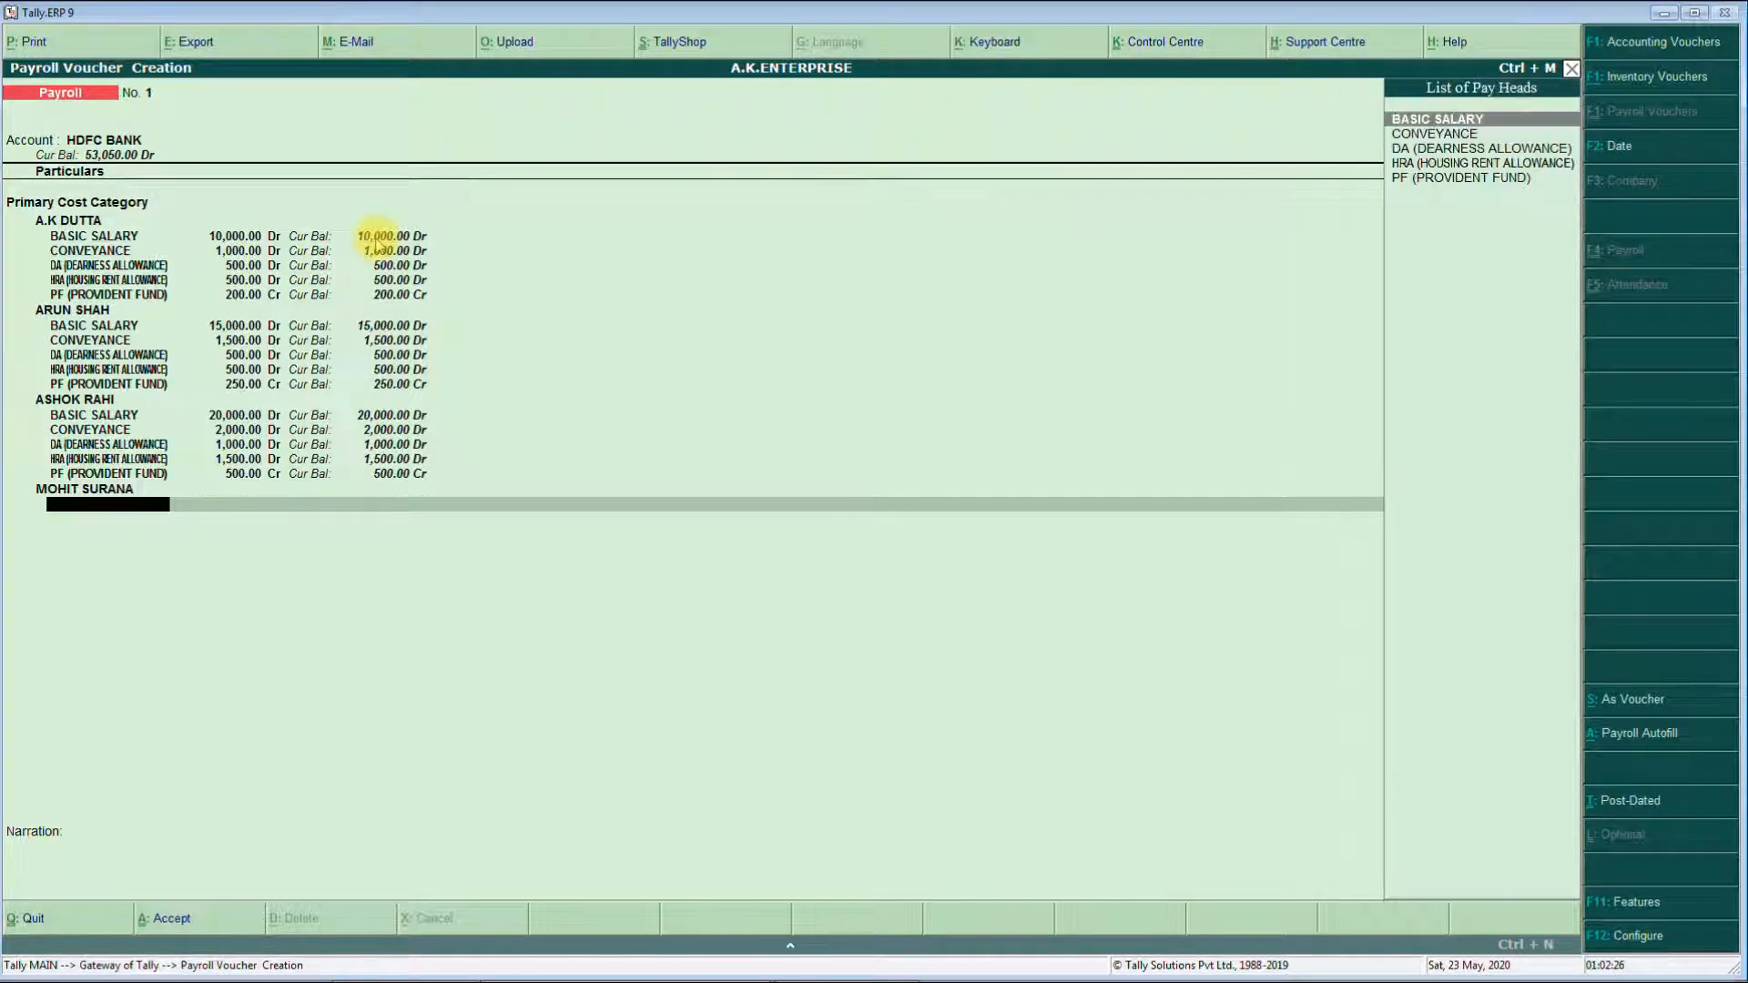
key(Return)
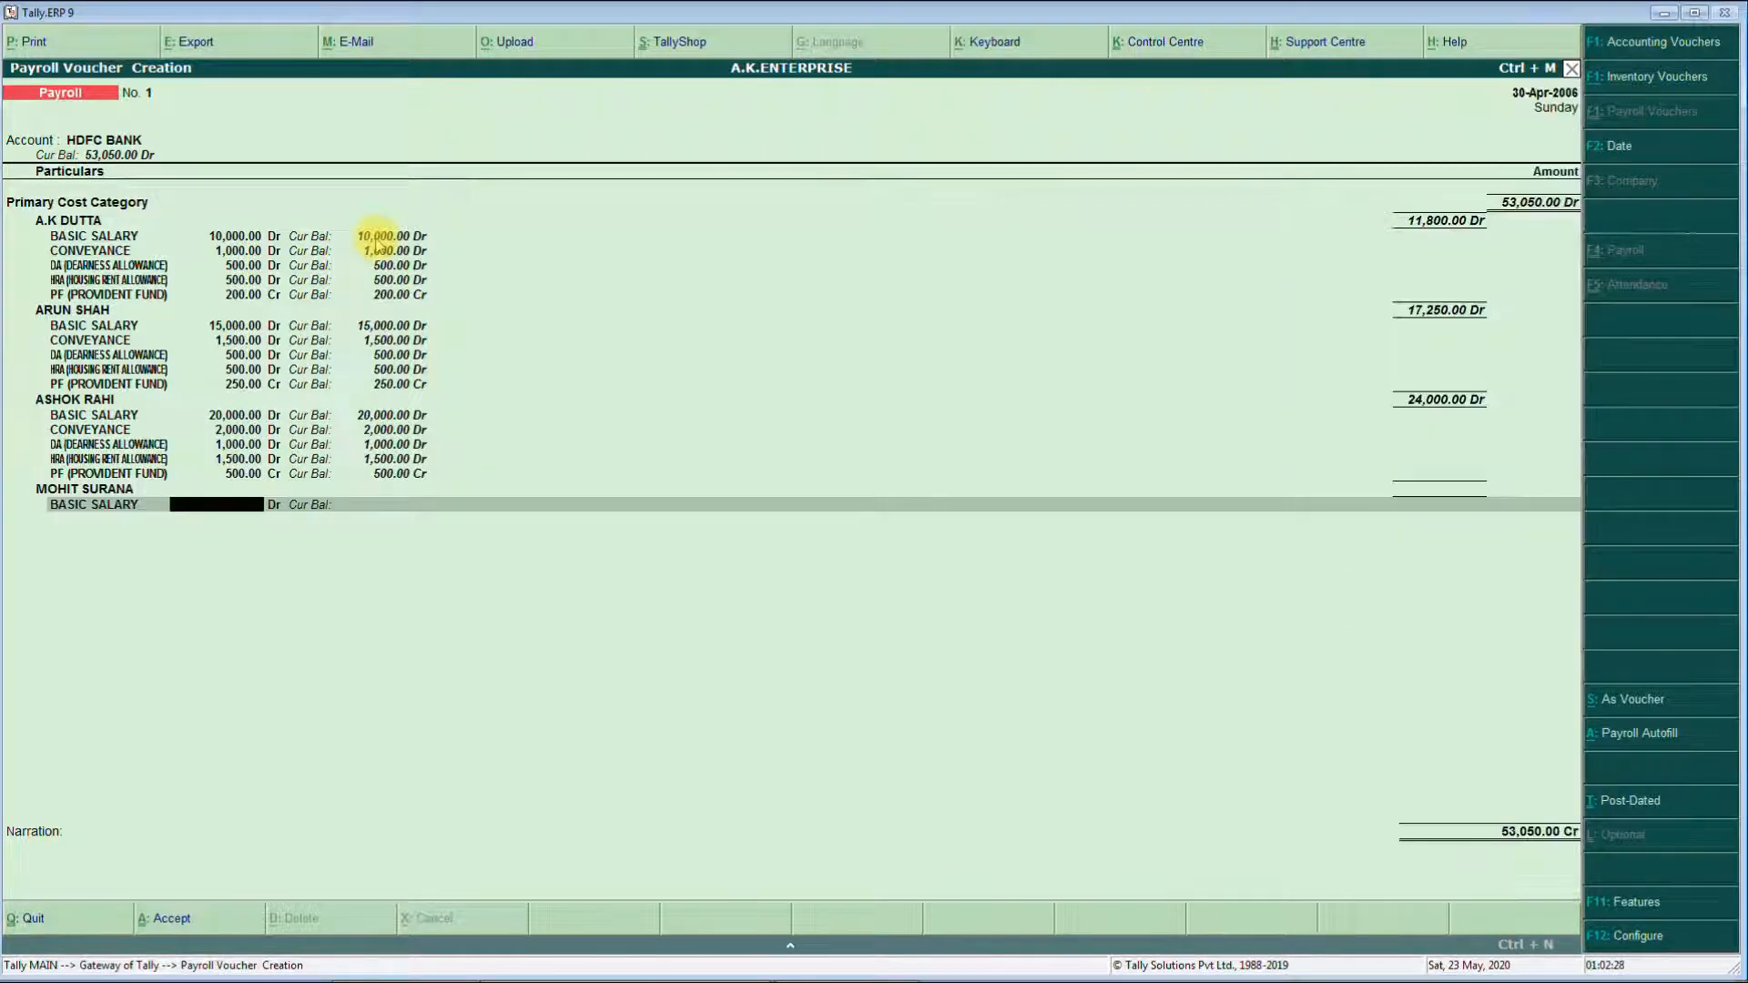
text(25000)
key(Return)
key(Return)
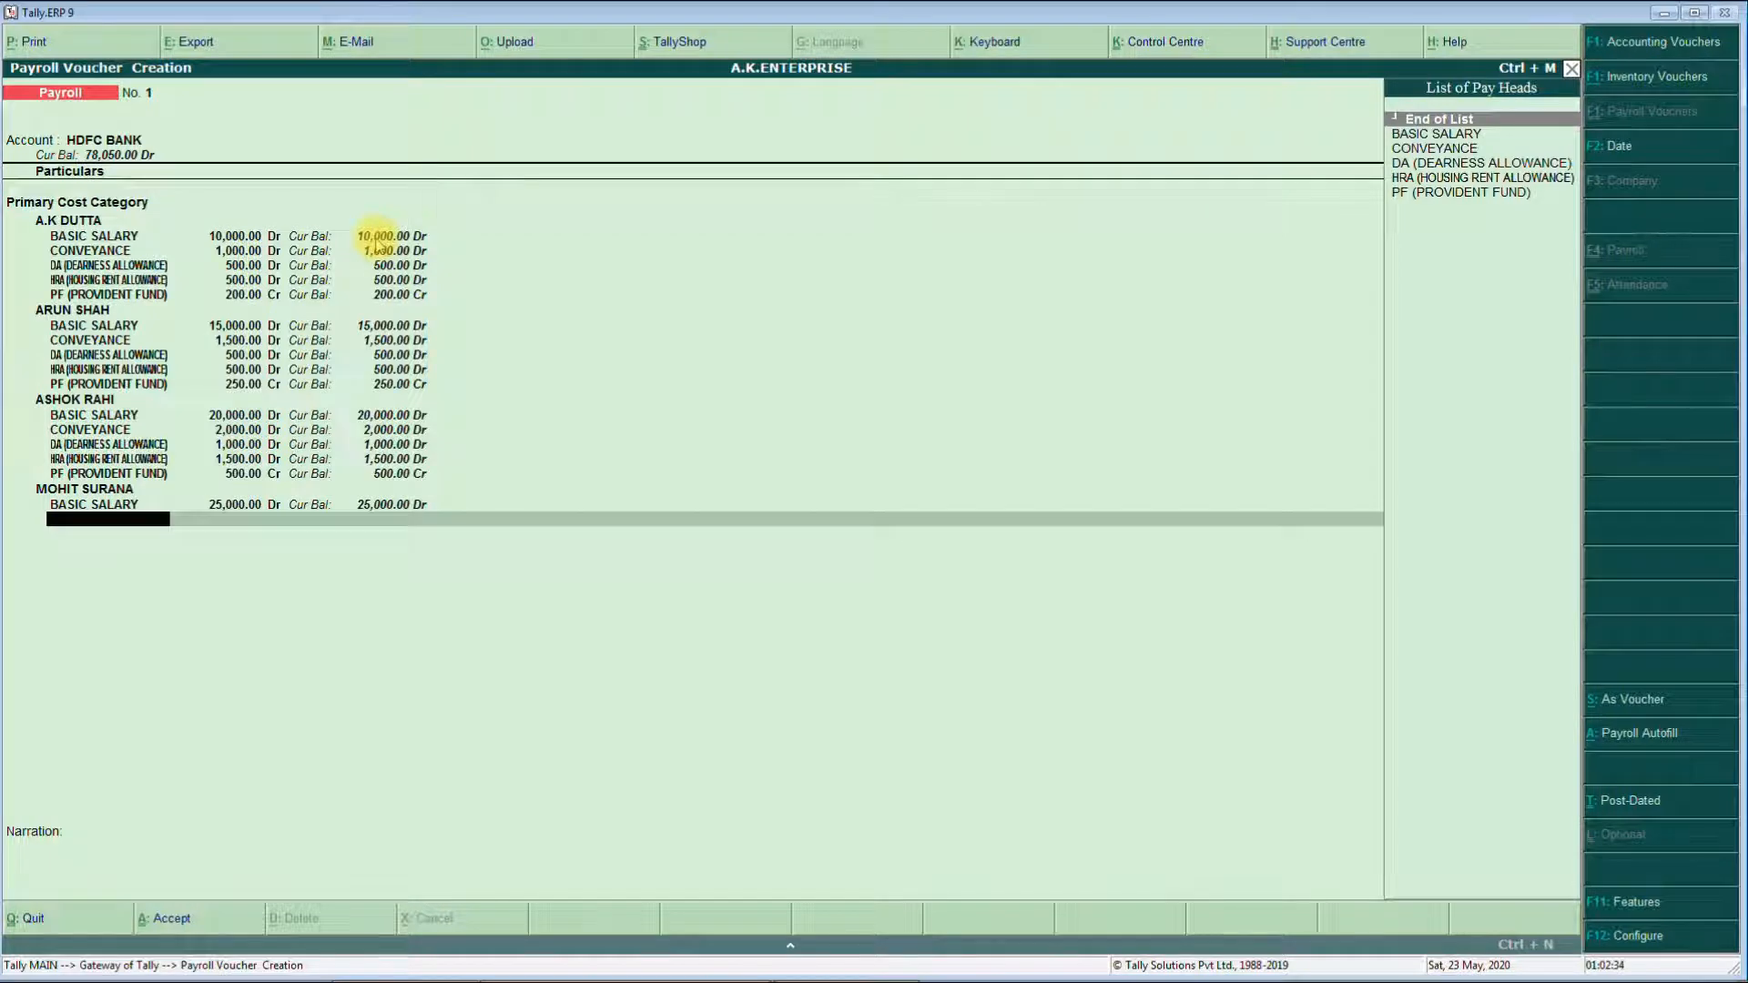
- Add the CONVEYANCE pay head for the fourth employee with a debit amount of 2,500
key(Down)
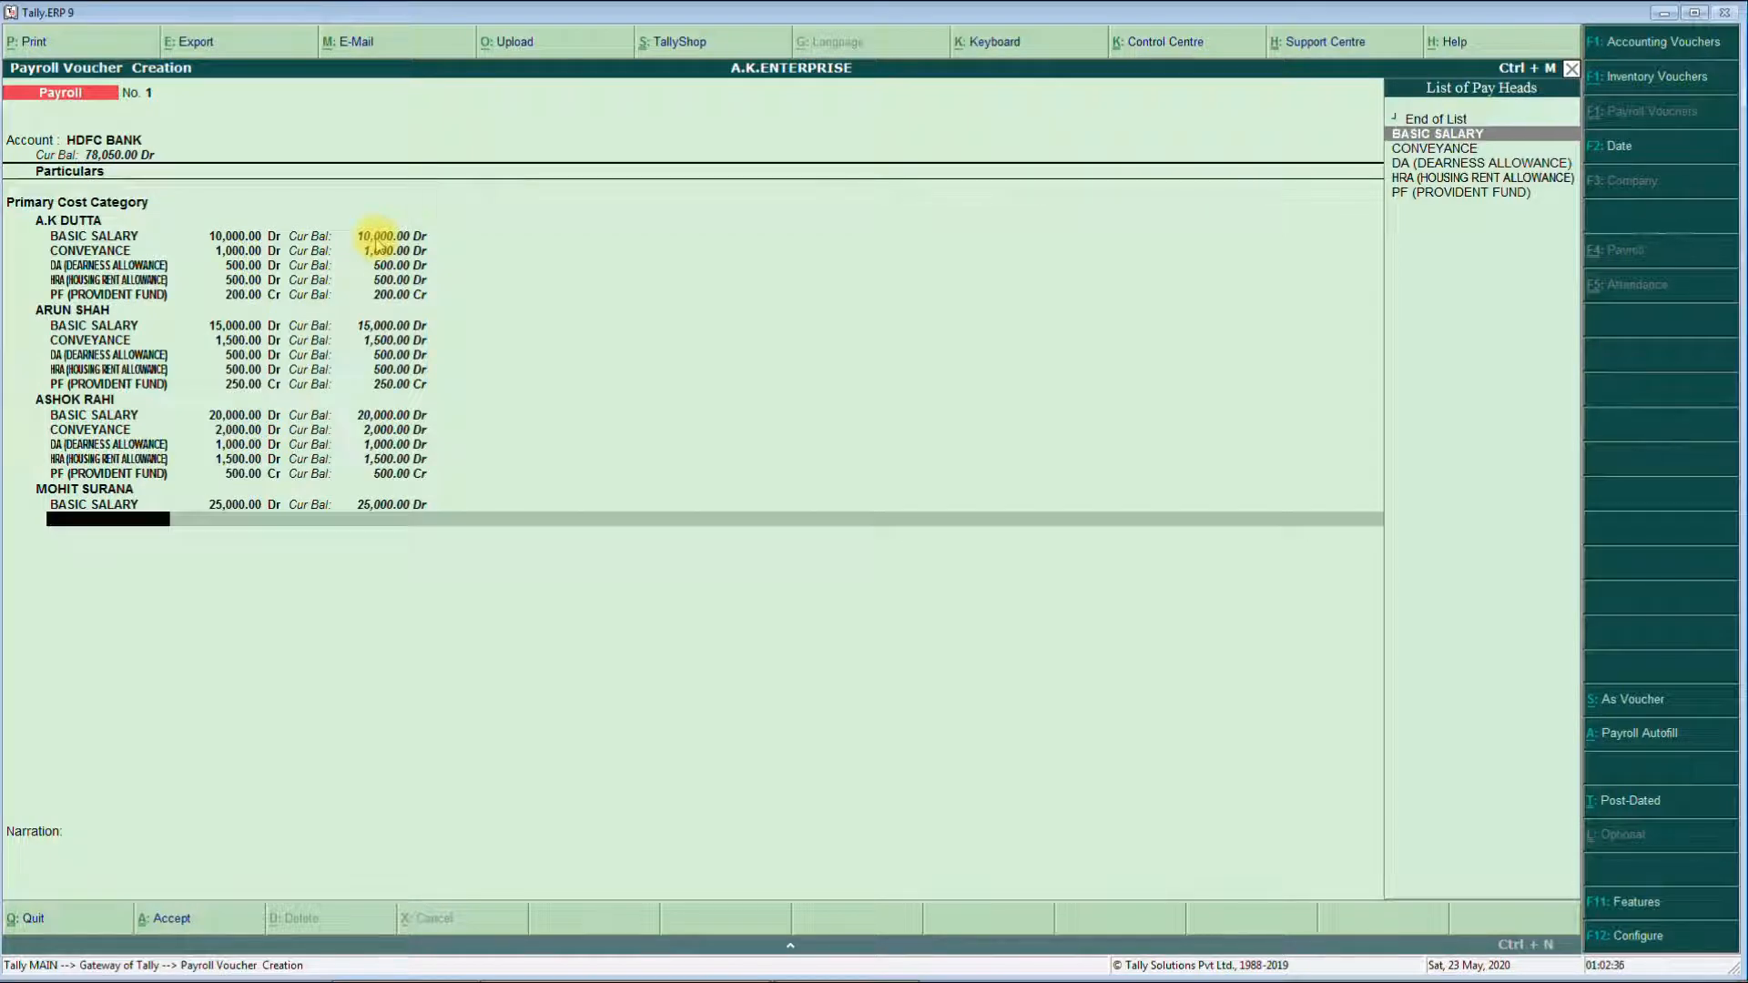
key(Down)
key(Return)
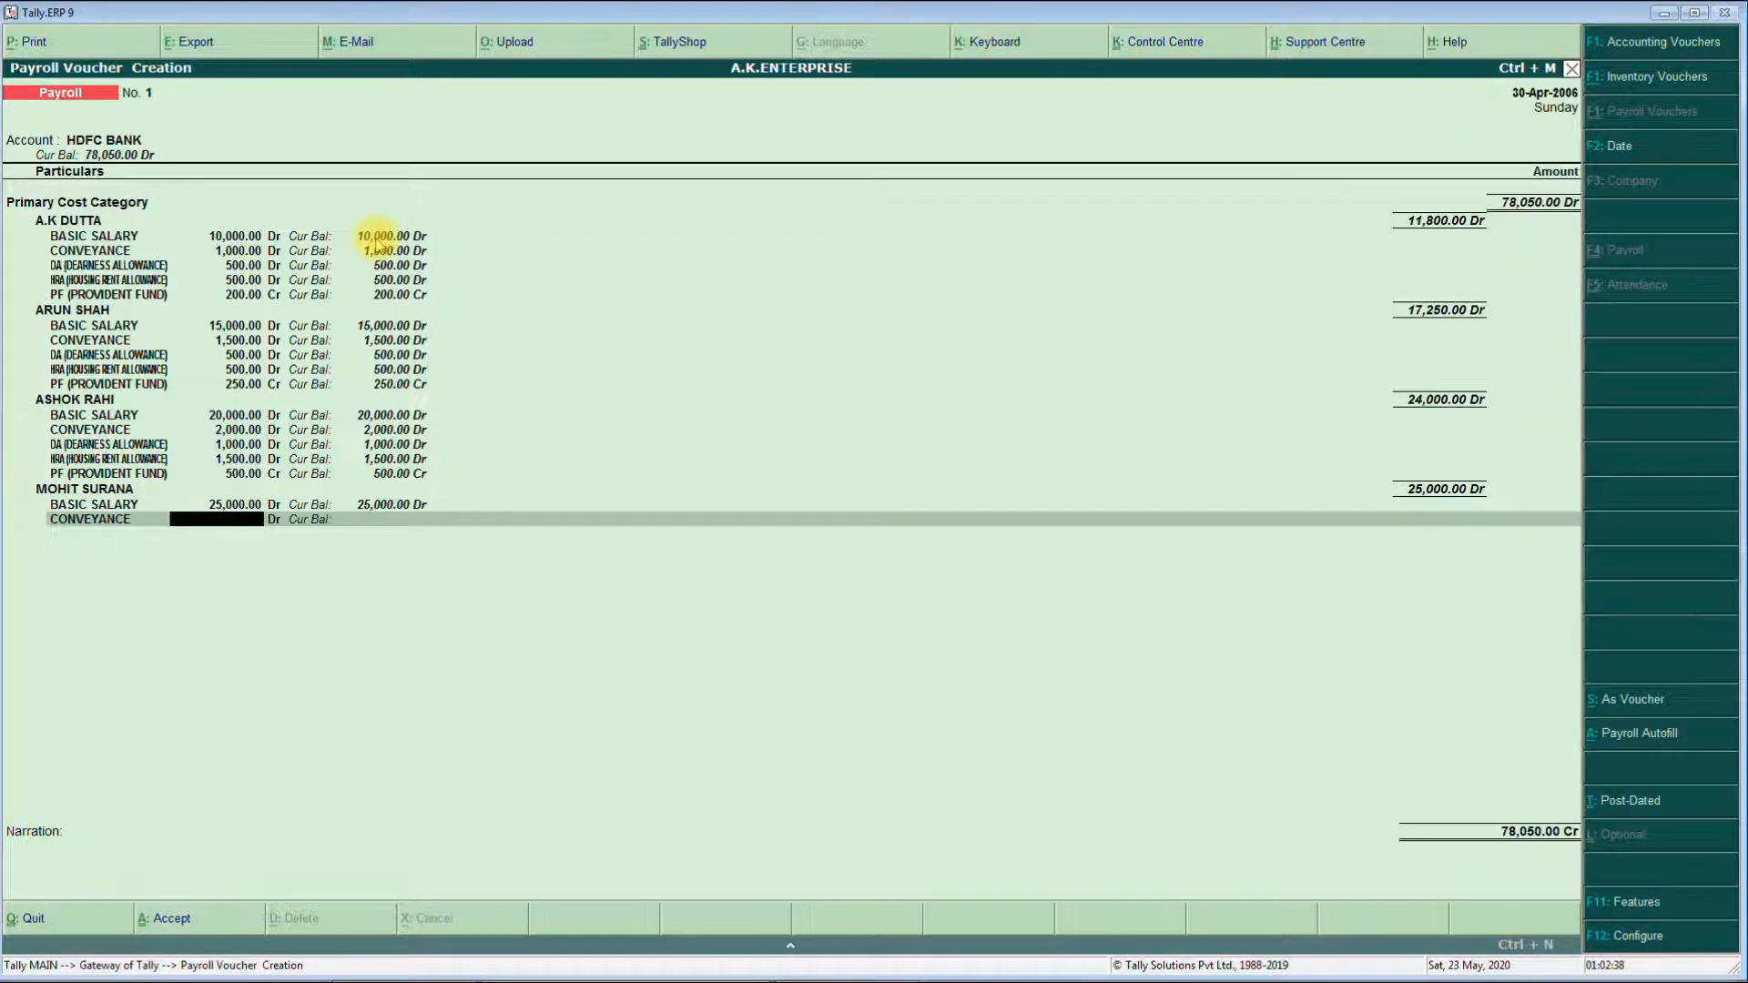
text(2500)
key(Return)
key(Return)
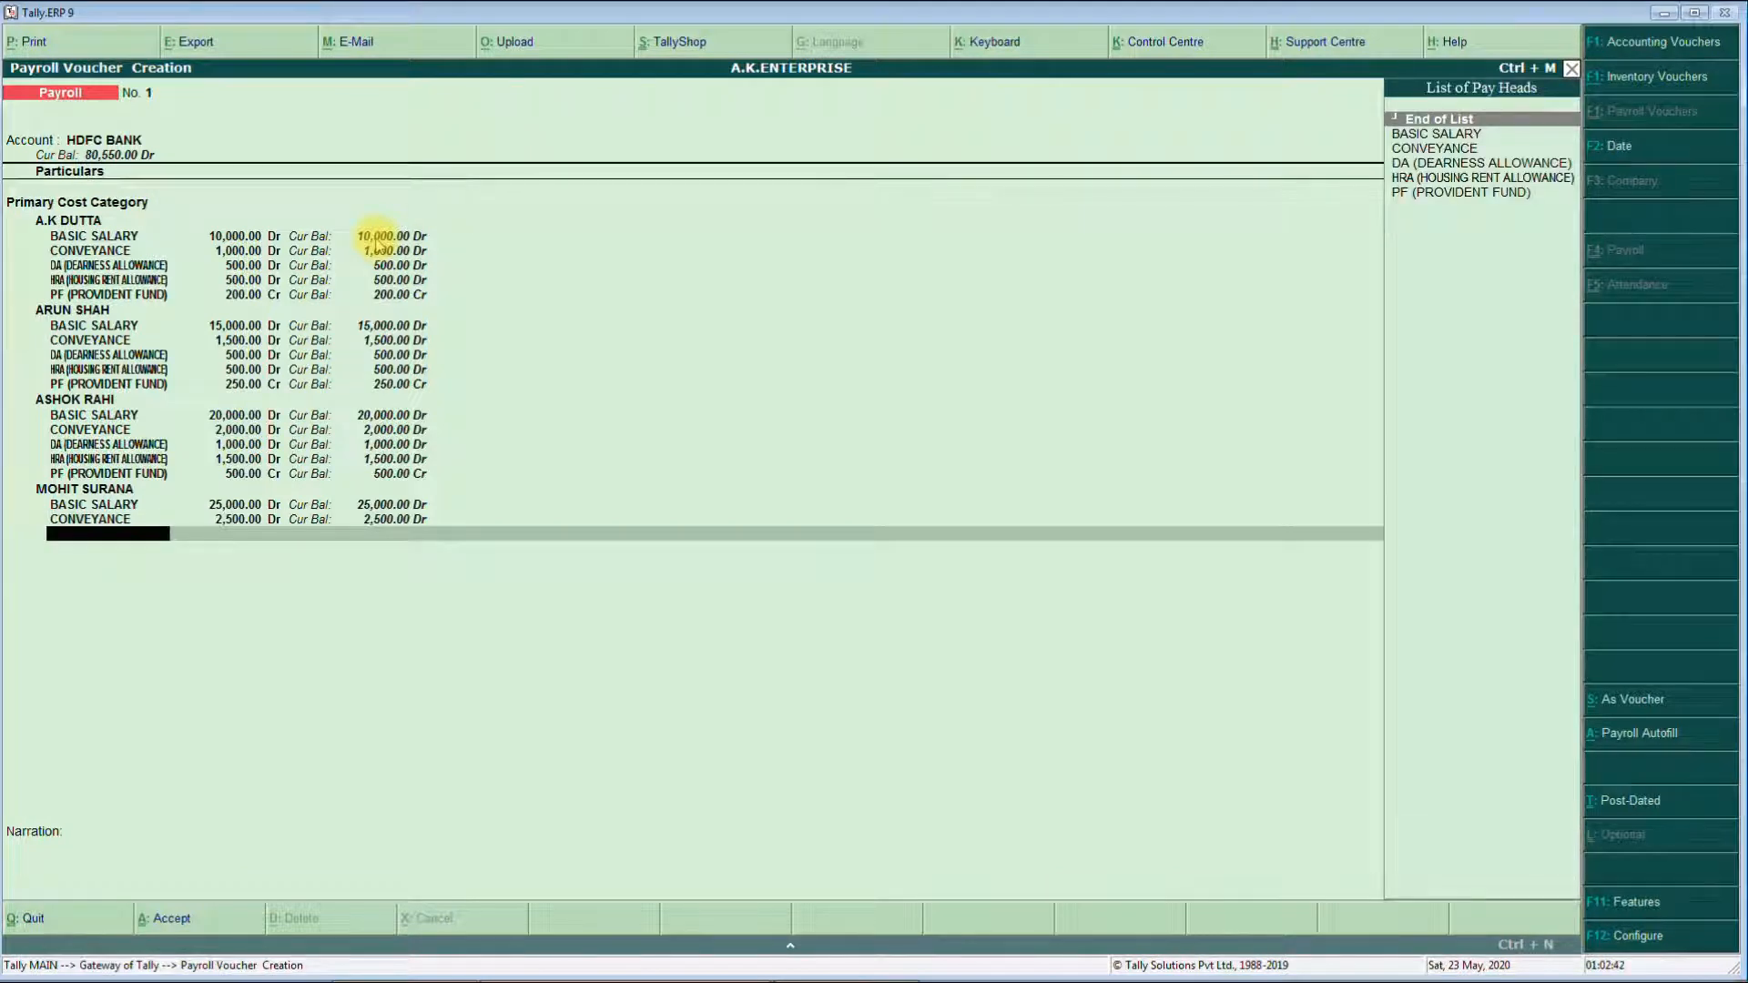
- Add the DA (DEARNESS ALLOWANCE) pay head for the fourth employee with a debit amount of 1,500
key(Down)
key(Down)
key(Down)
key(Return)
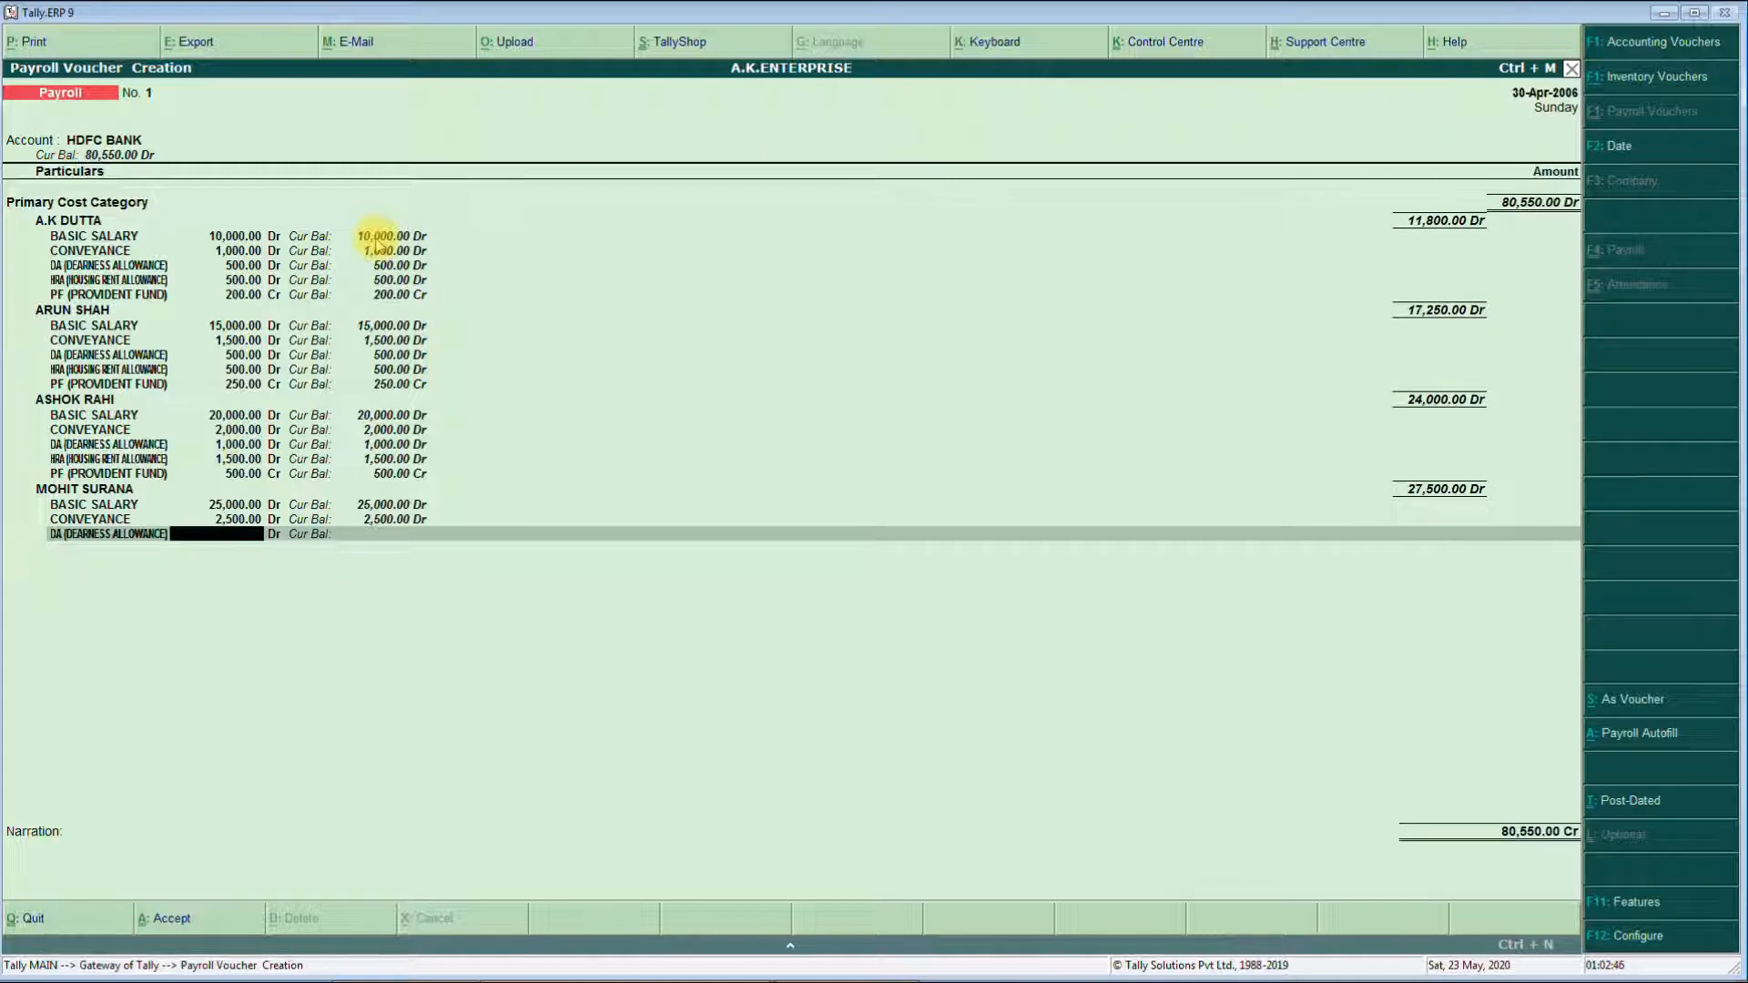
text(1,500)
key(Return)
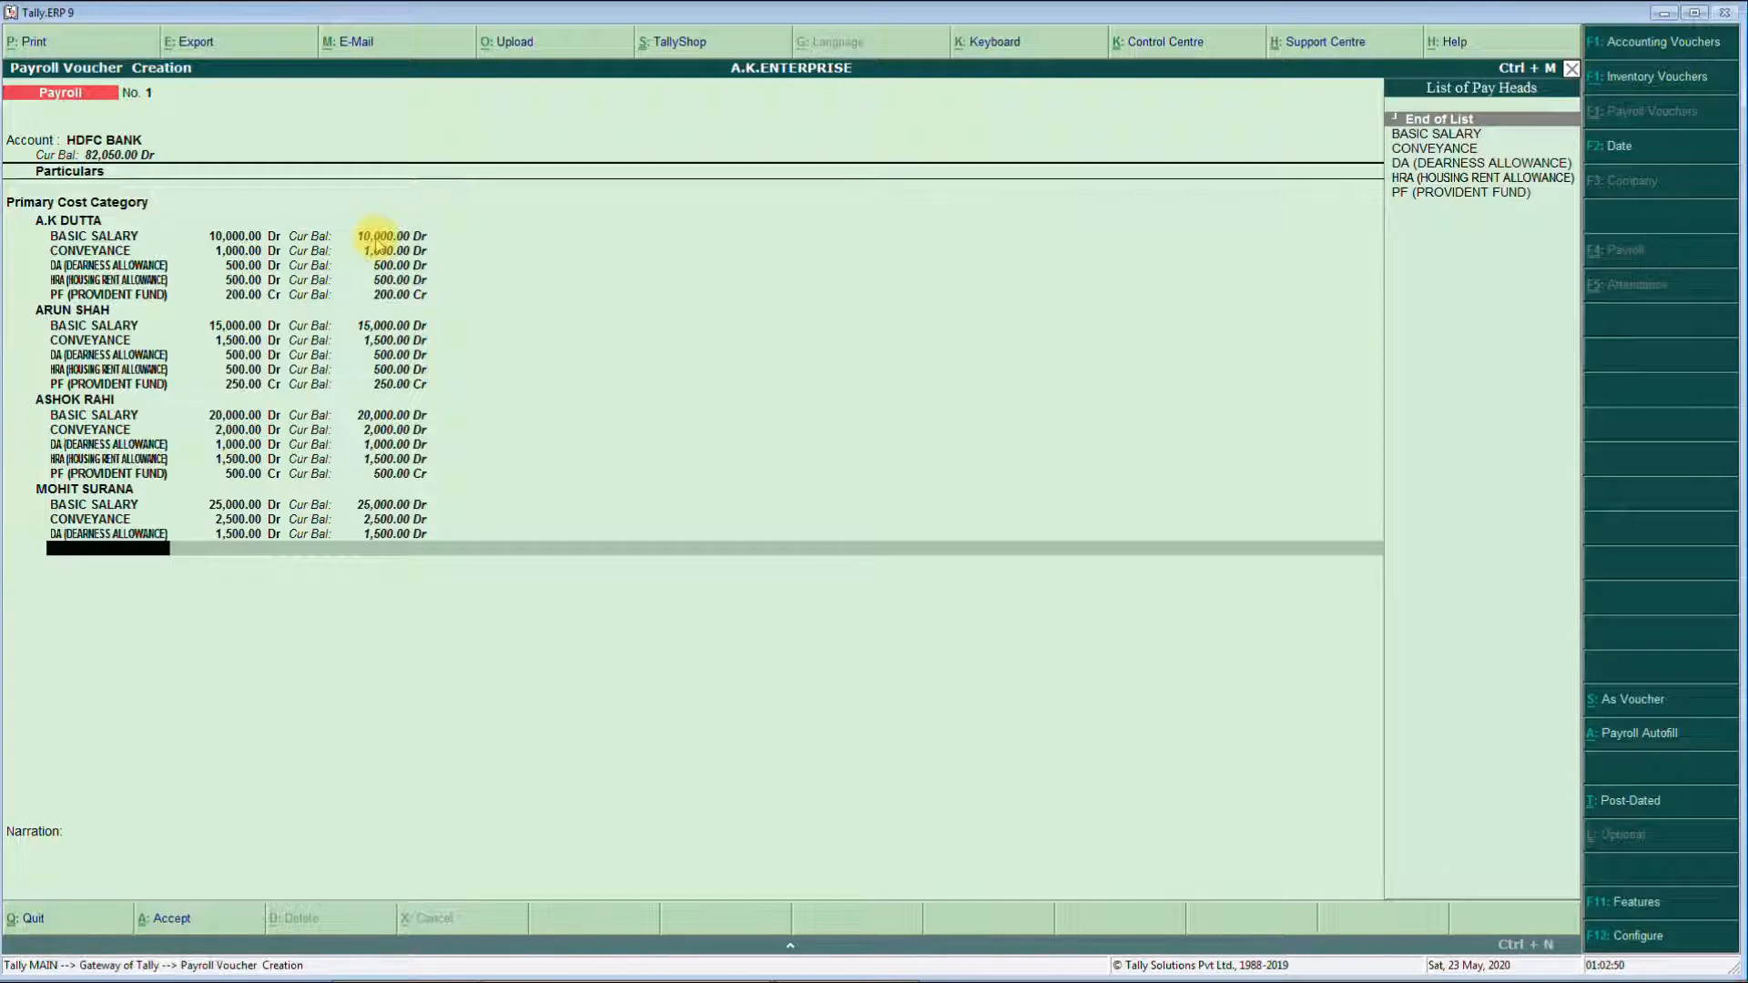
- Add the HRA (HOUSING RENT ALLOWANCE) pay head for the fourth employee with a debit amount of 1,000
key(Down)
key(Down)
key(Down)
key(Down)
key(Return)
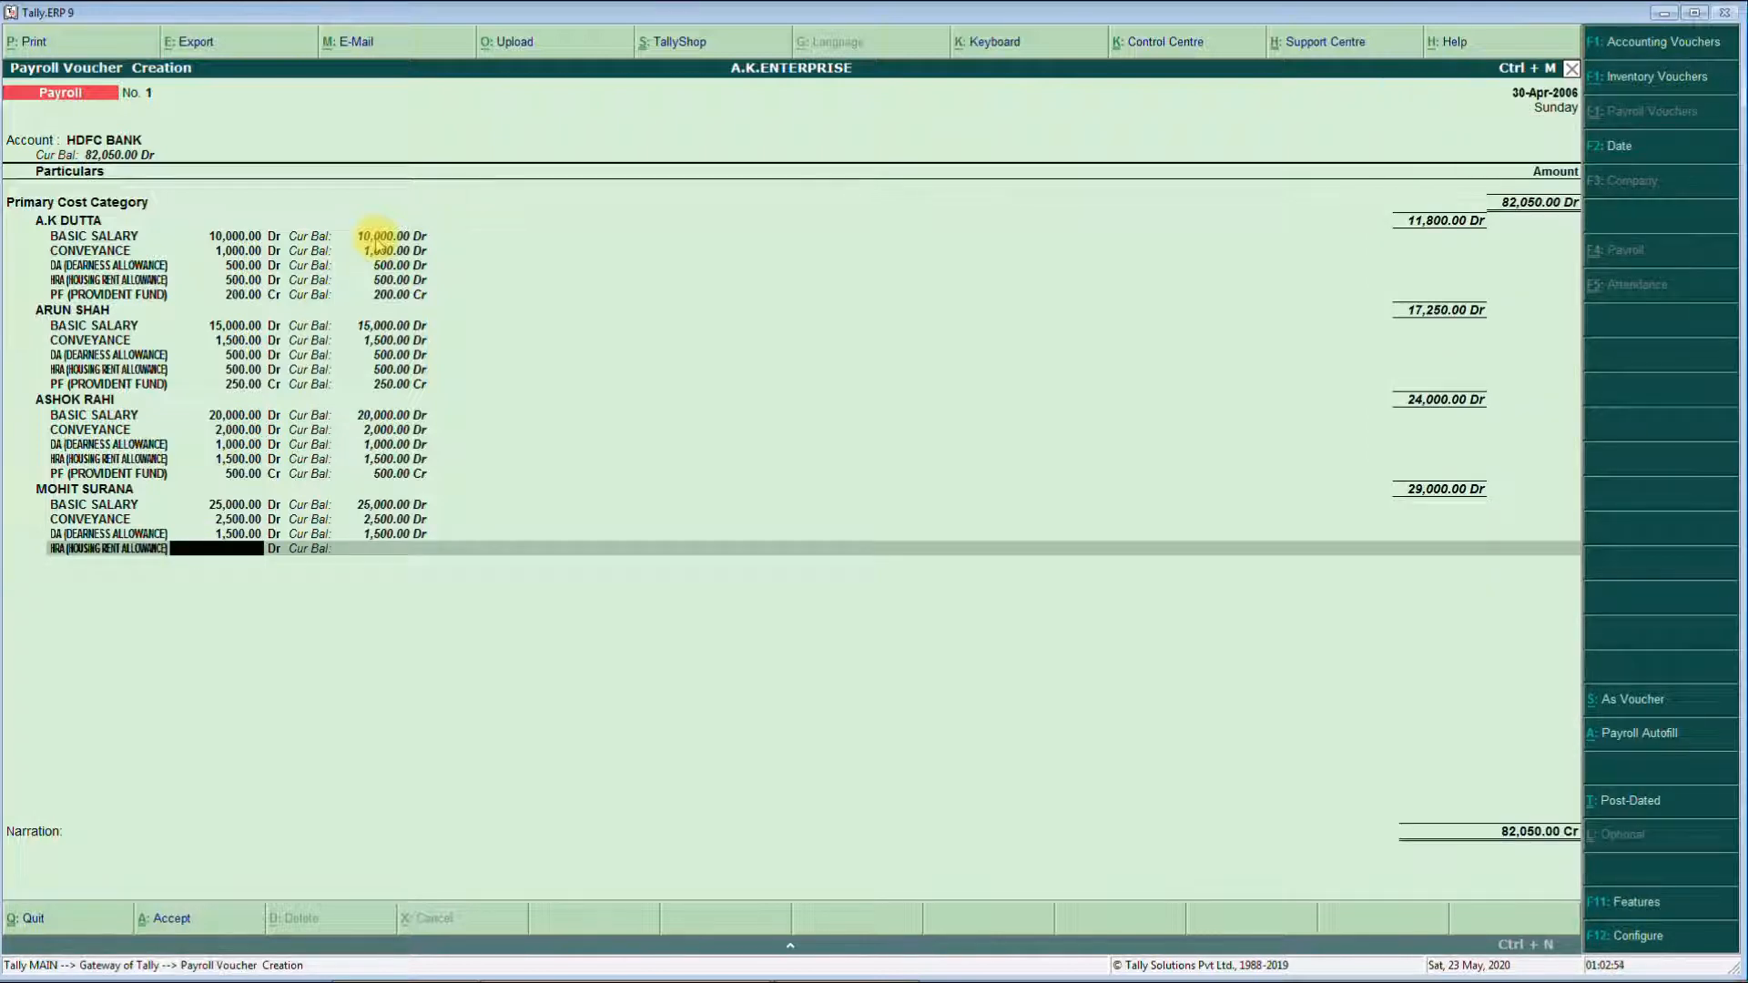
text(1,000)
key(Return)
- Add the PF (PROVIDENT FUND) pay head for the fourth employee with a credit amount of 800 and end that employee's pay heads
key(Down)
key(Down)
key(Down)
key(Down)
key(Down)
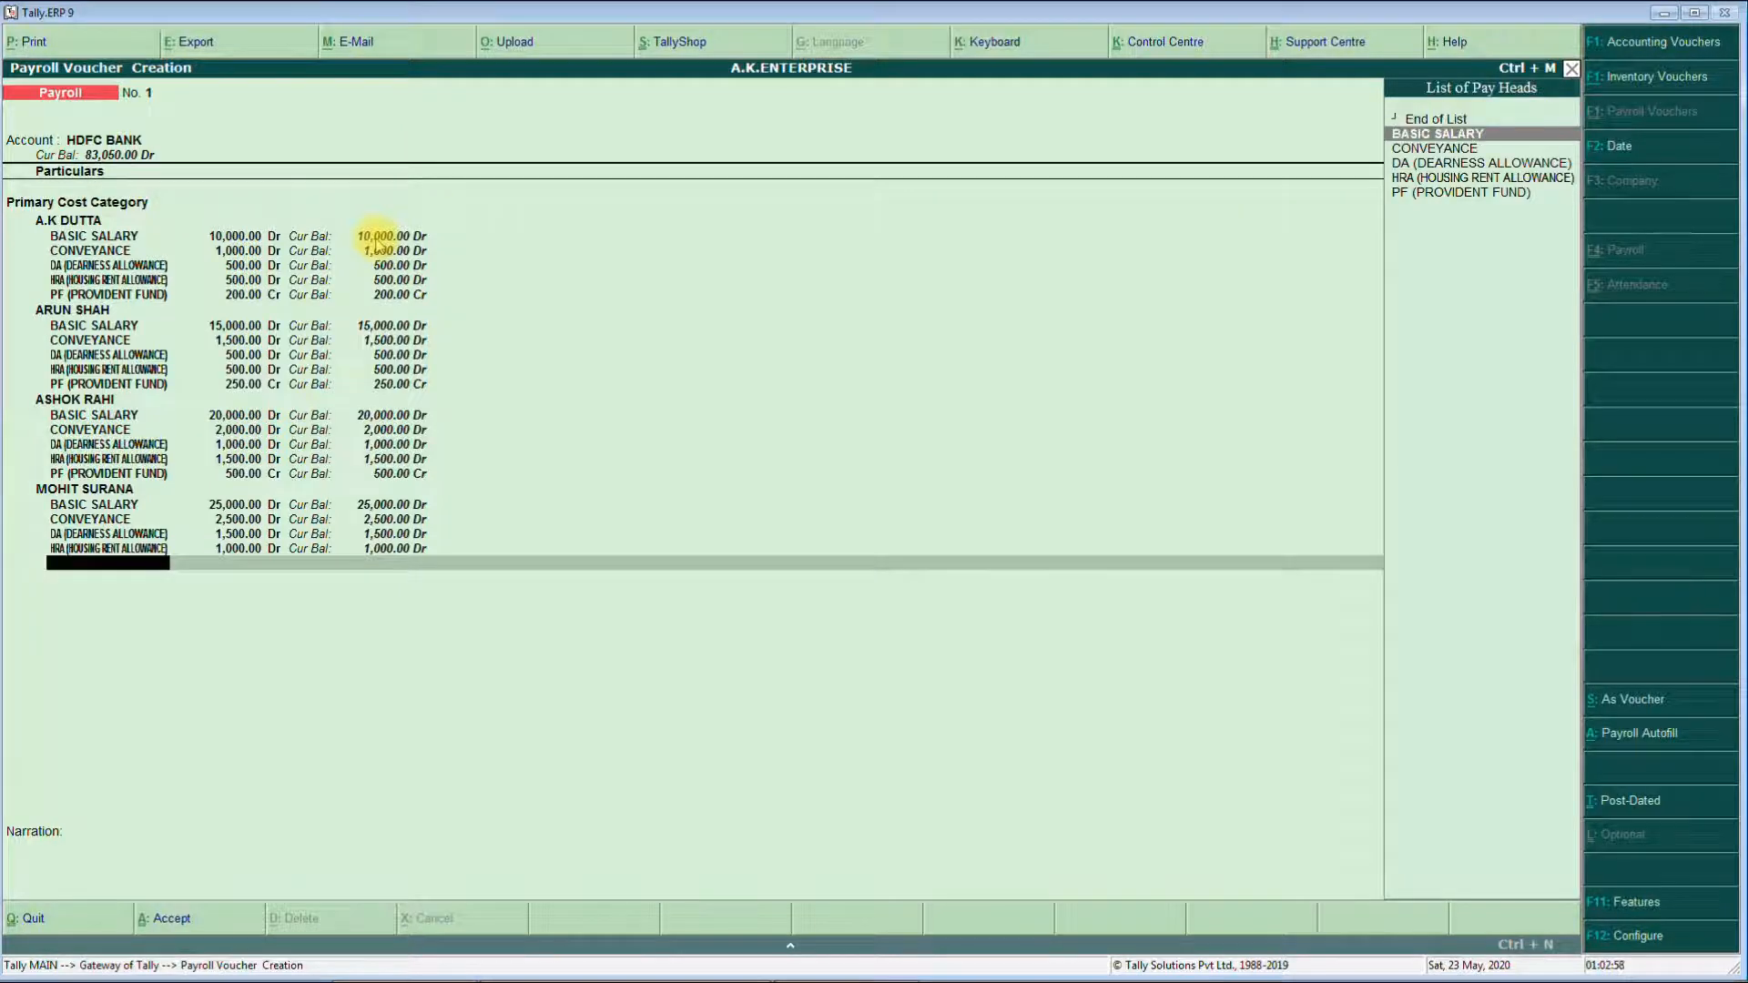
key(Return)
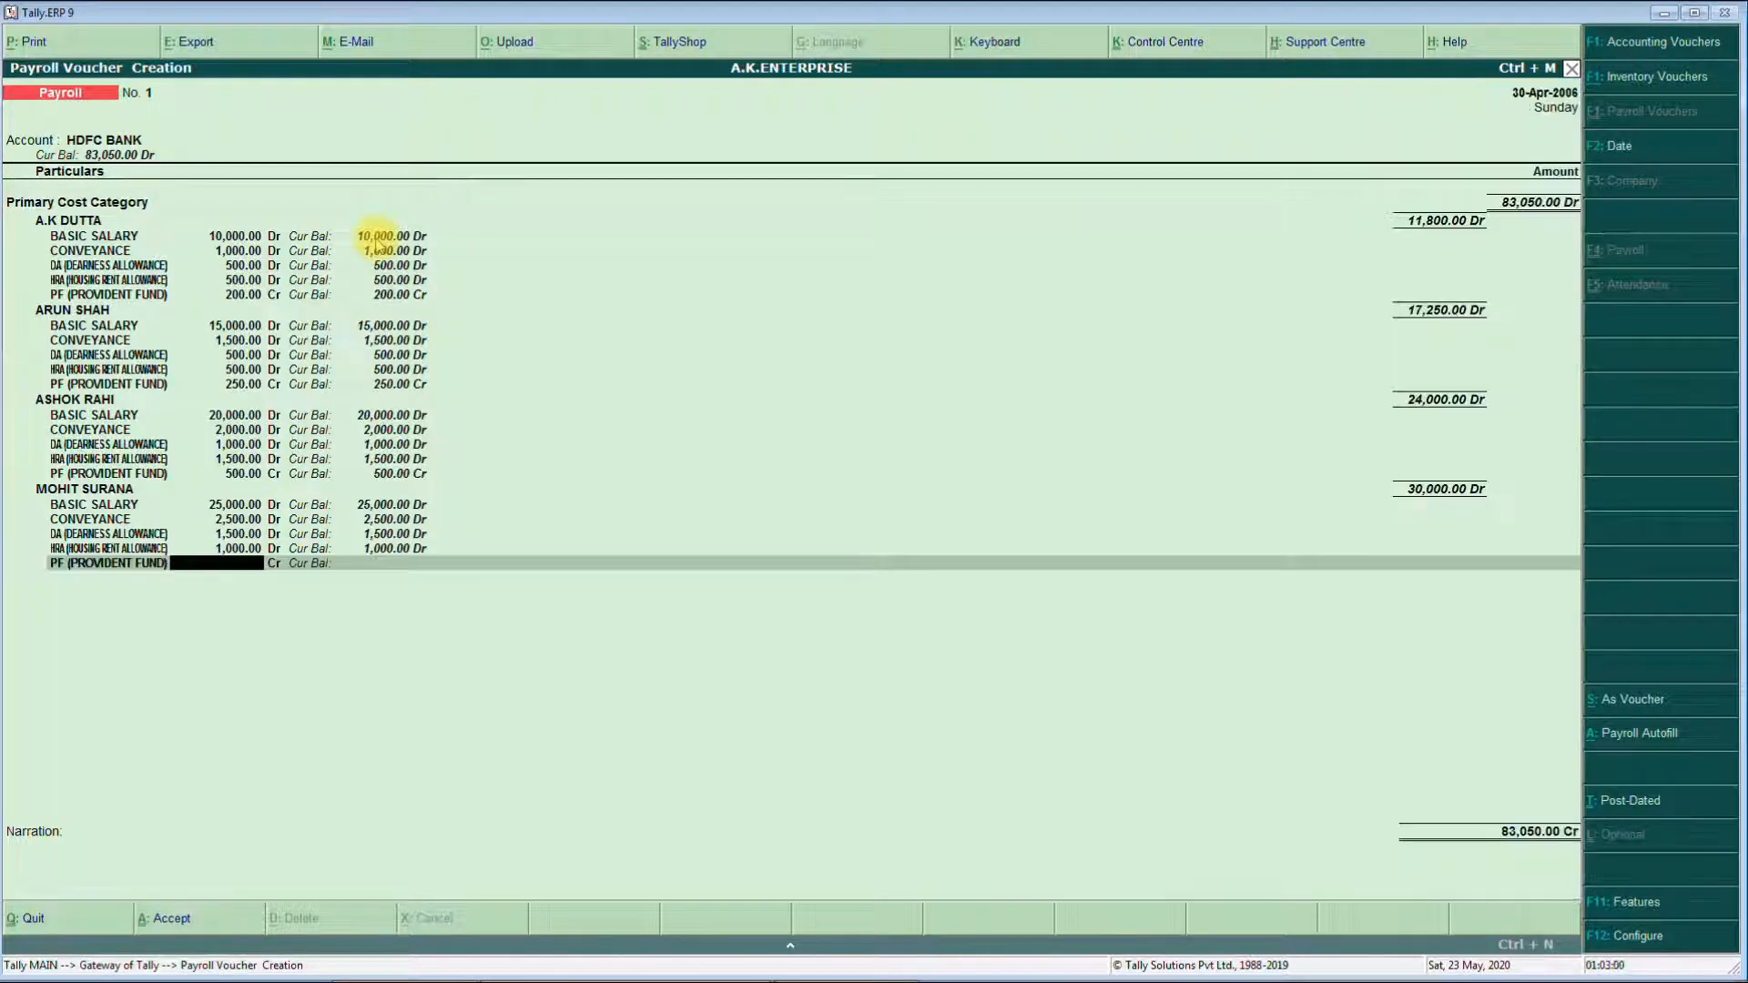
text(100)
key(BackSpace)
key(BackSpace)
text(800)
key(Return)
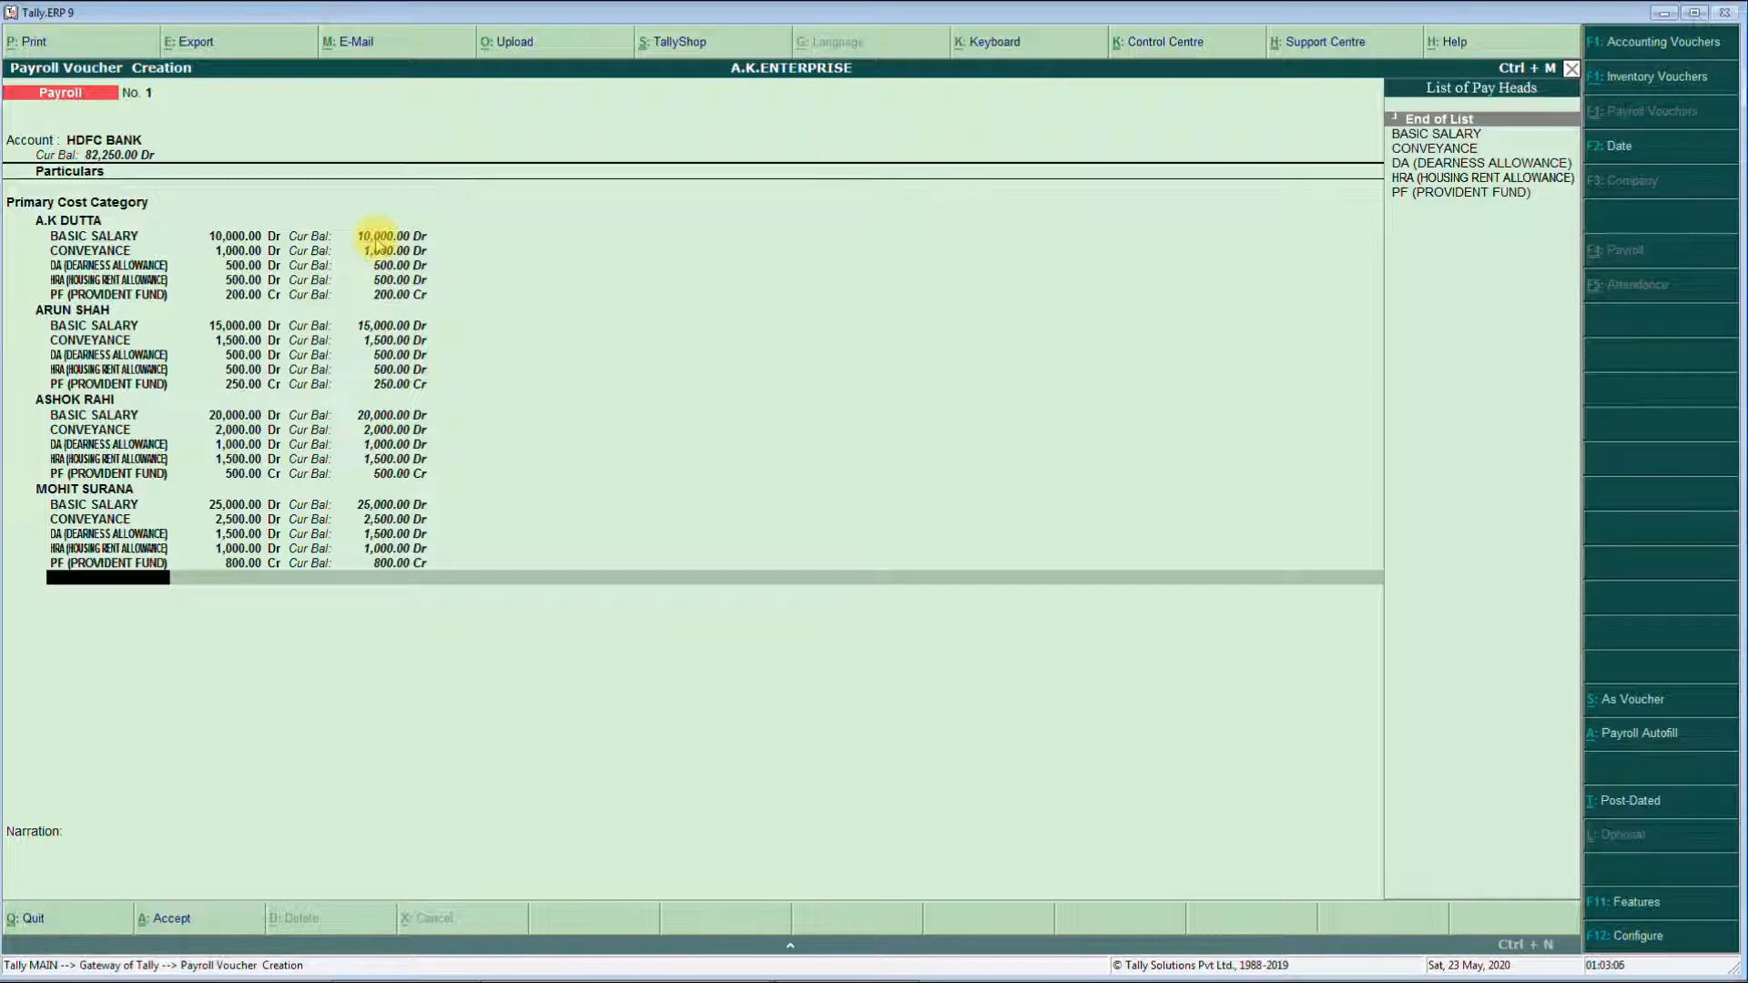
key(Return)
- End the employee and cost category entries and proceed to the bank allocations for HDFC BANK
key(Return)
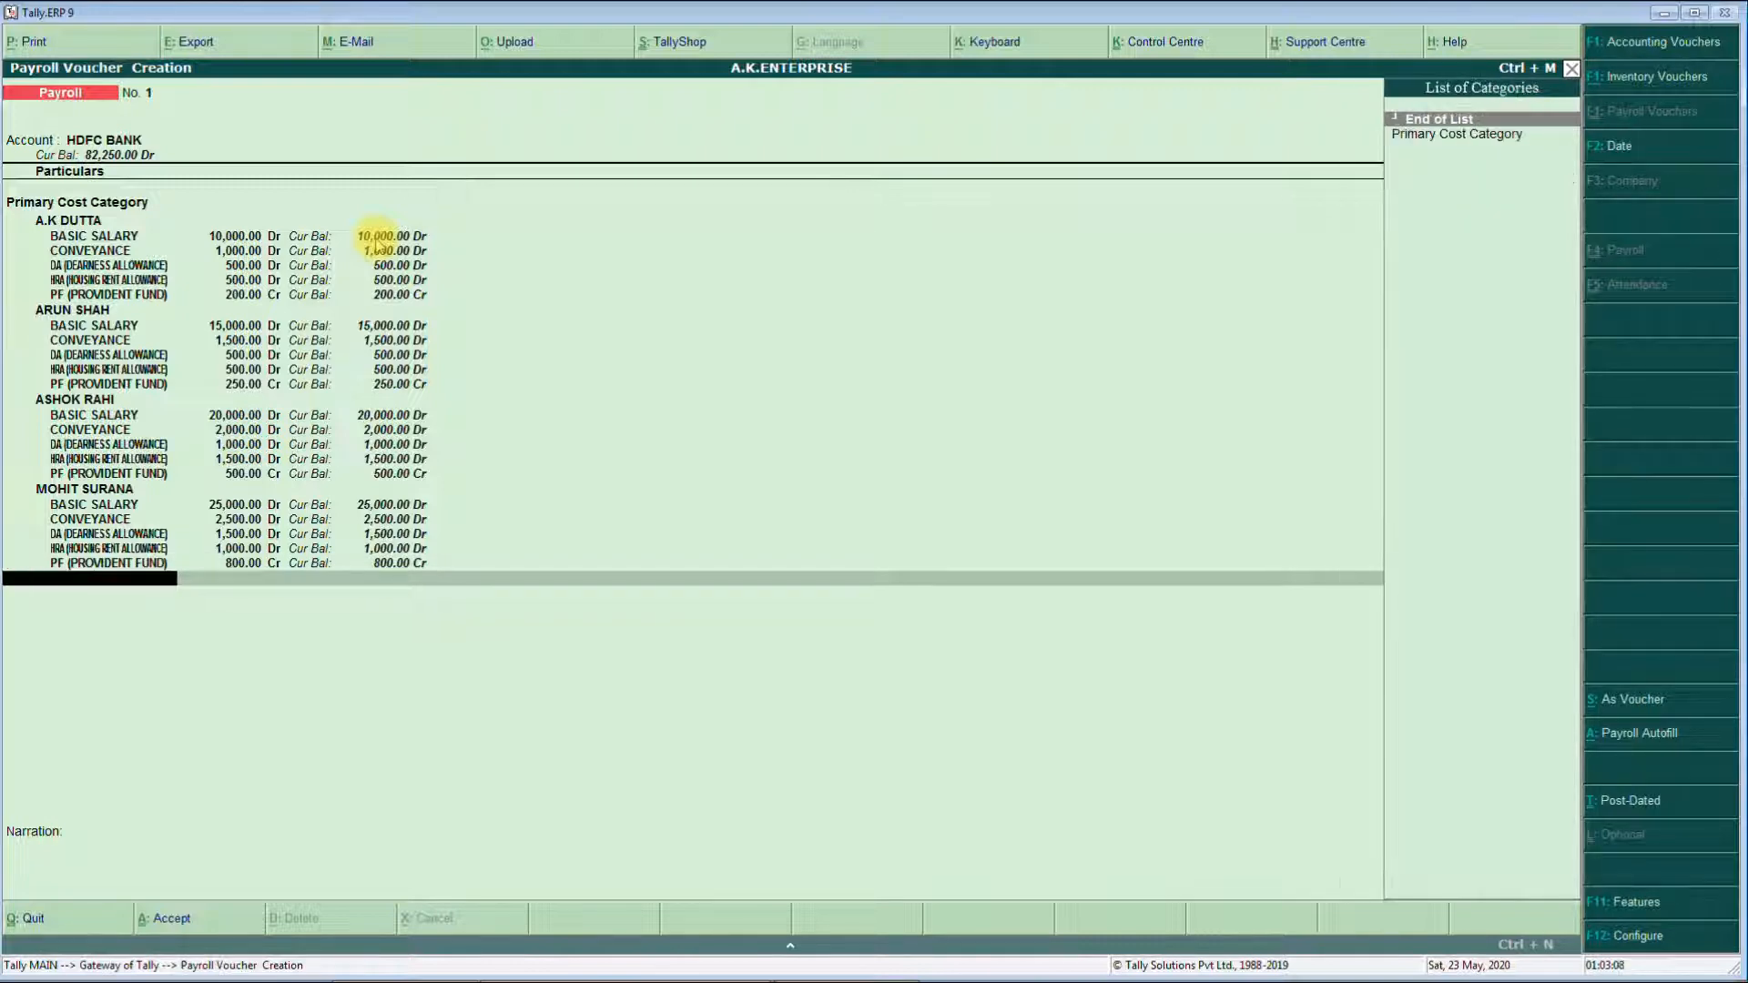
key(Return)
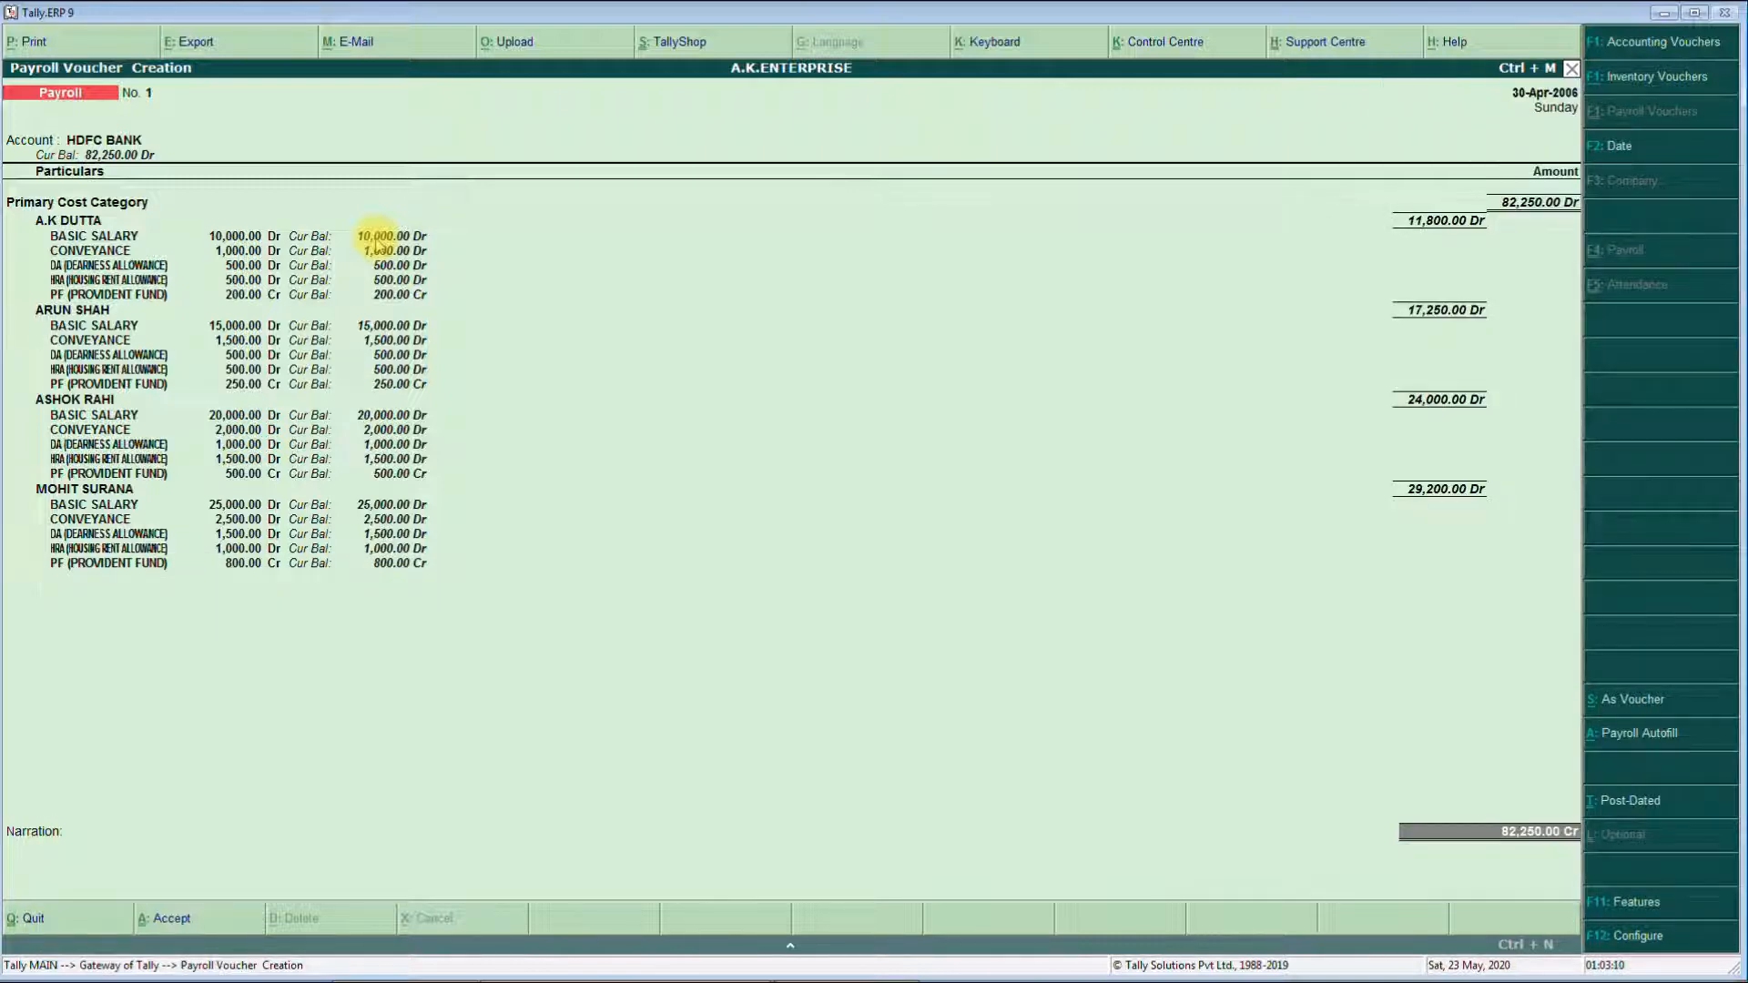
key(Return)
key(Return)
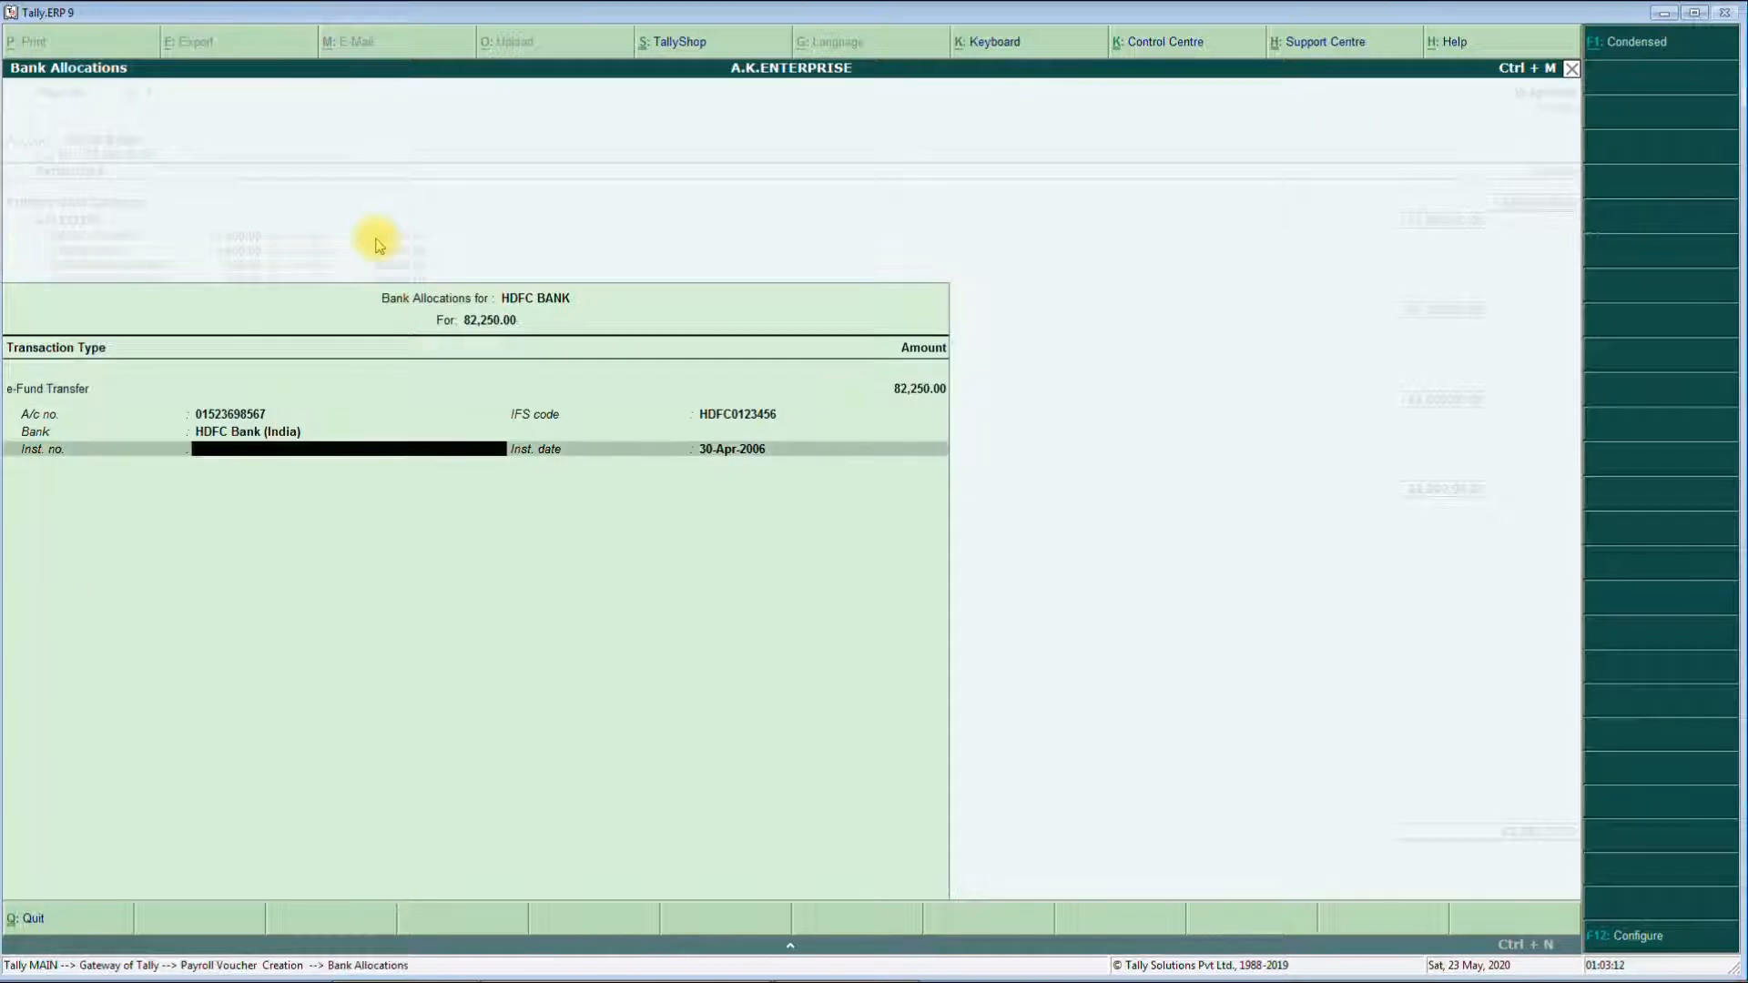
- Complete the bank allocation without an instrument number, leave the narration blank, save the payroll voucher and exit voucher creation
key(Return)
key(Return)
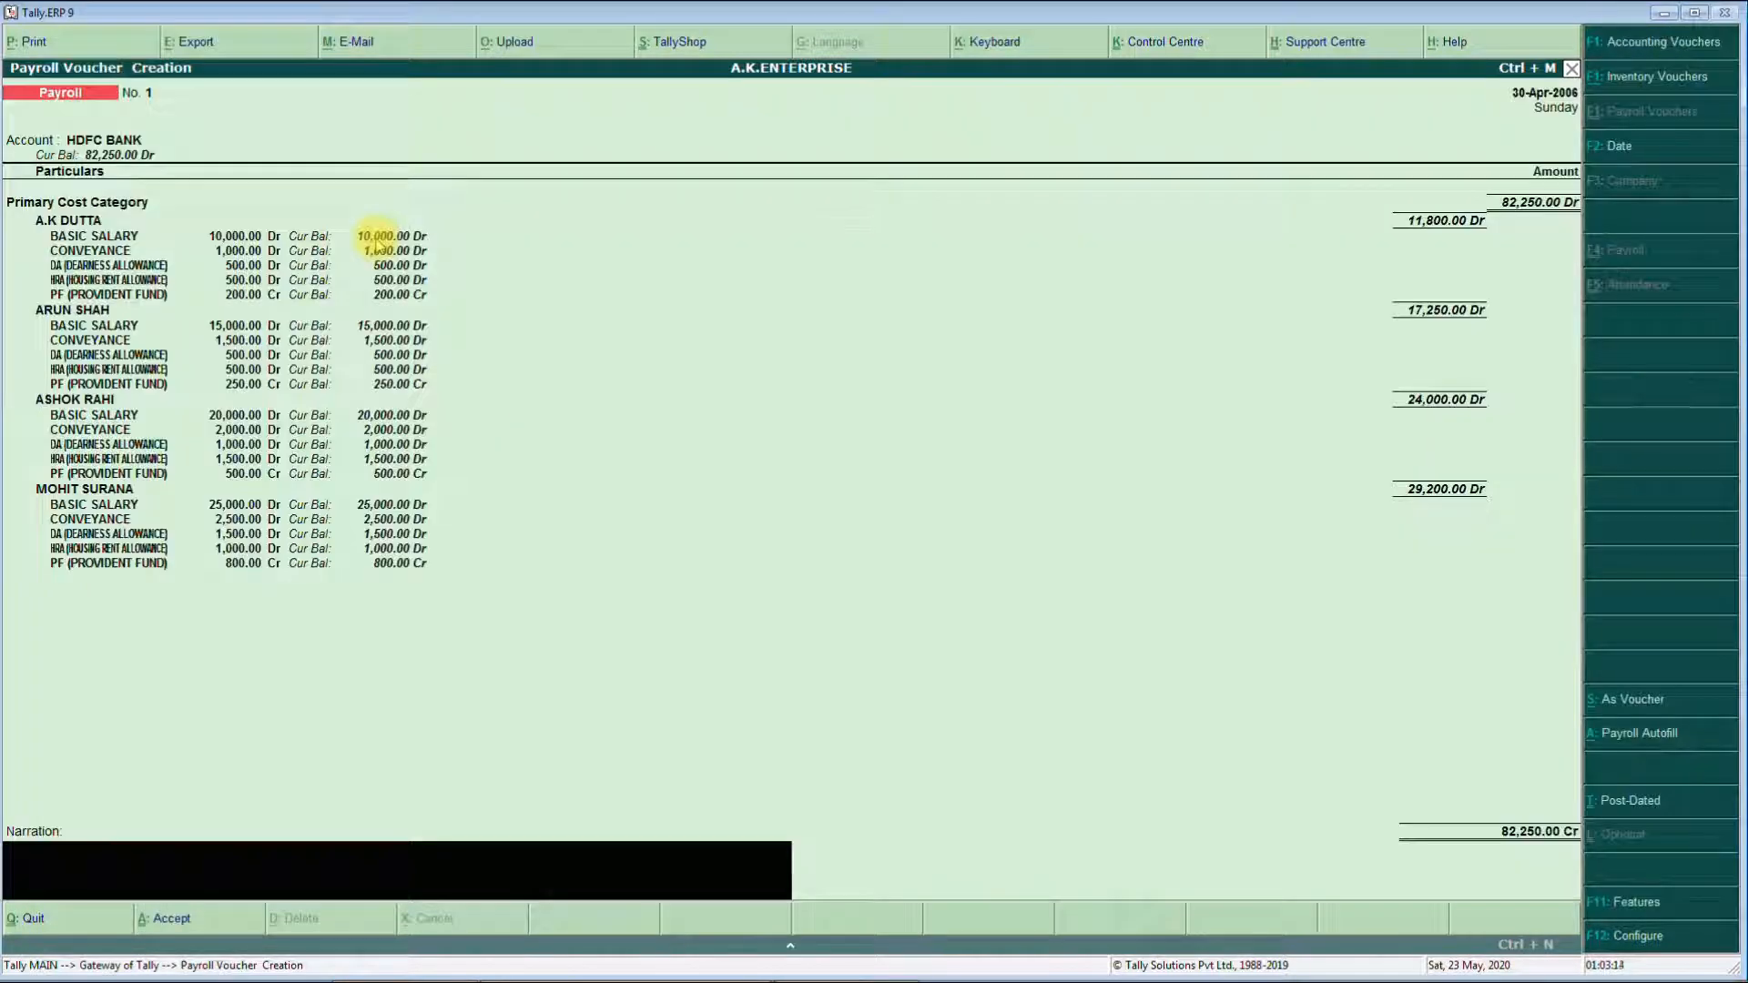
key(Return)
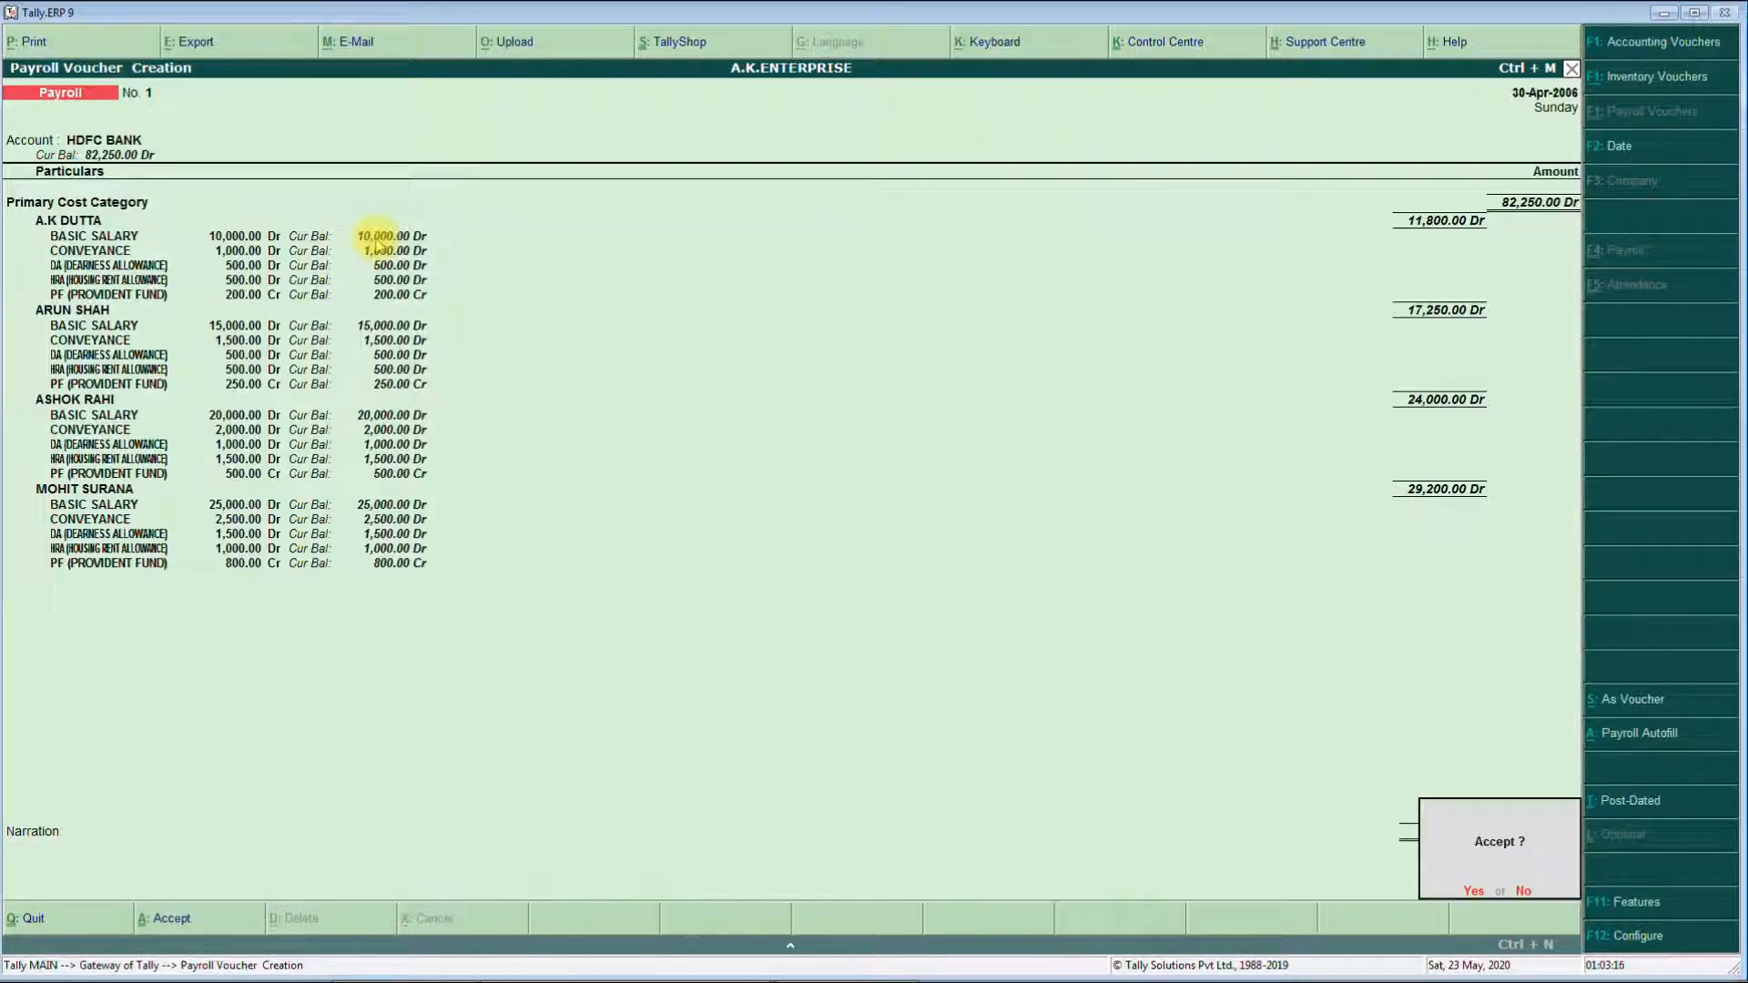
key(Return)
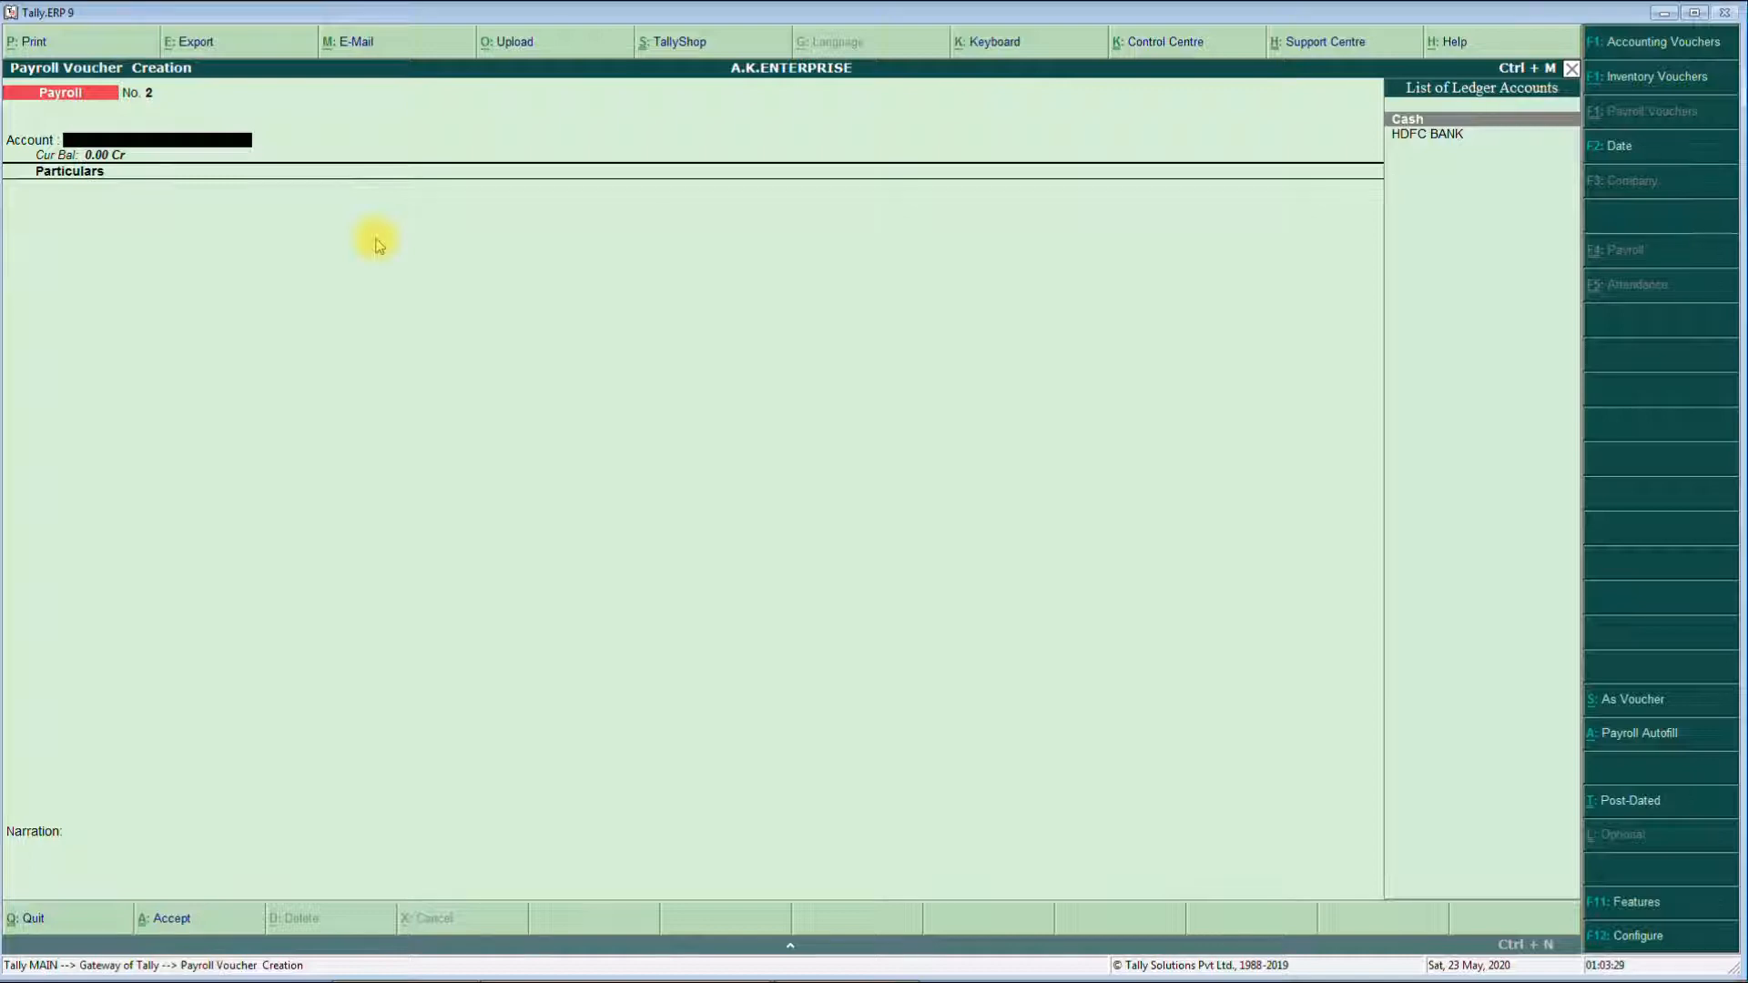
key(Escape)
key(Return)
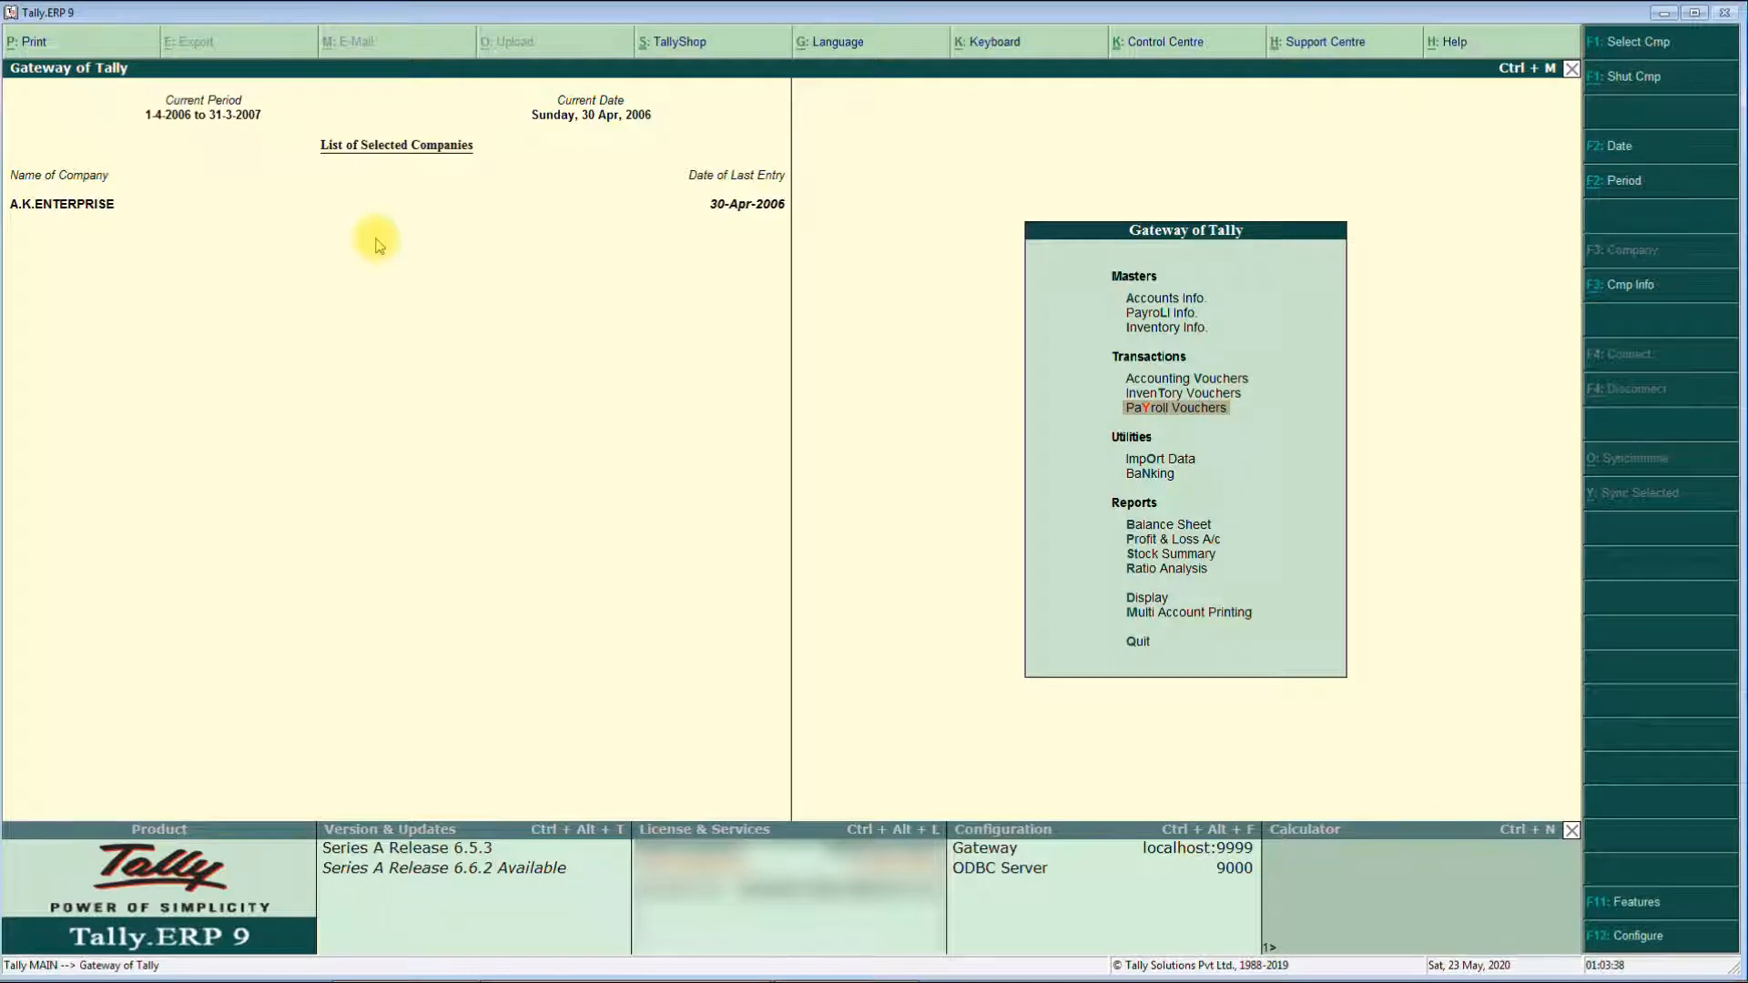
- Open the Statements of Payroll from the company's payroll reports
key(Down)
key(Down)
key(Down)
key(Down)
key(Down)
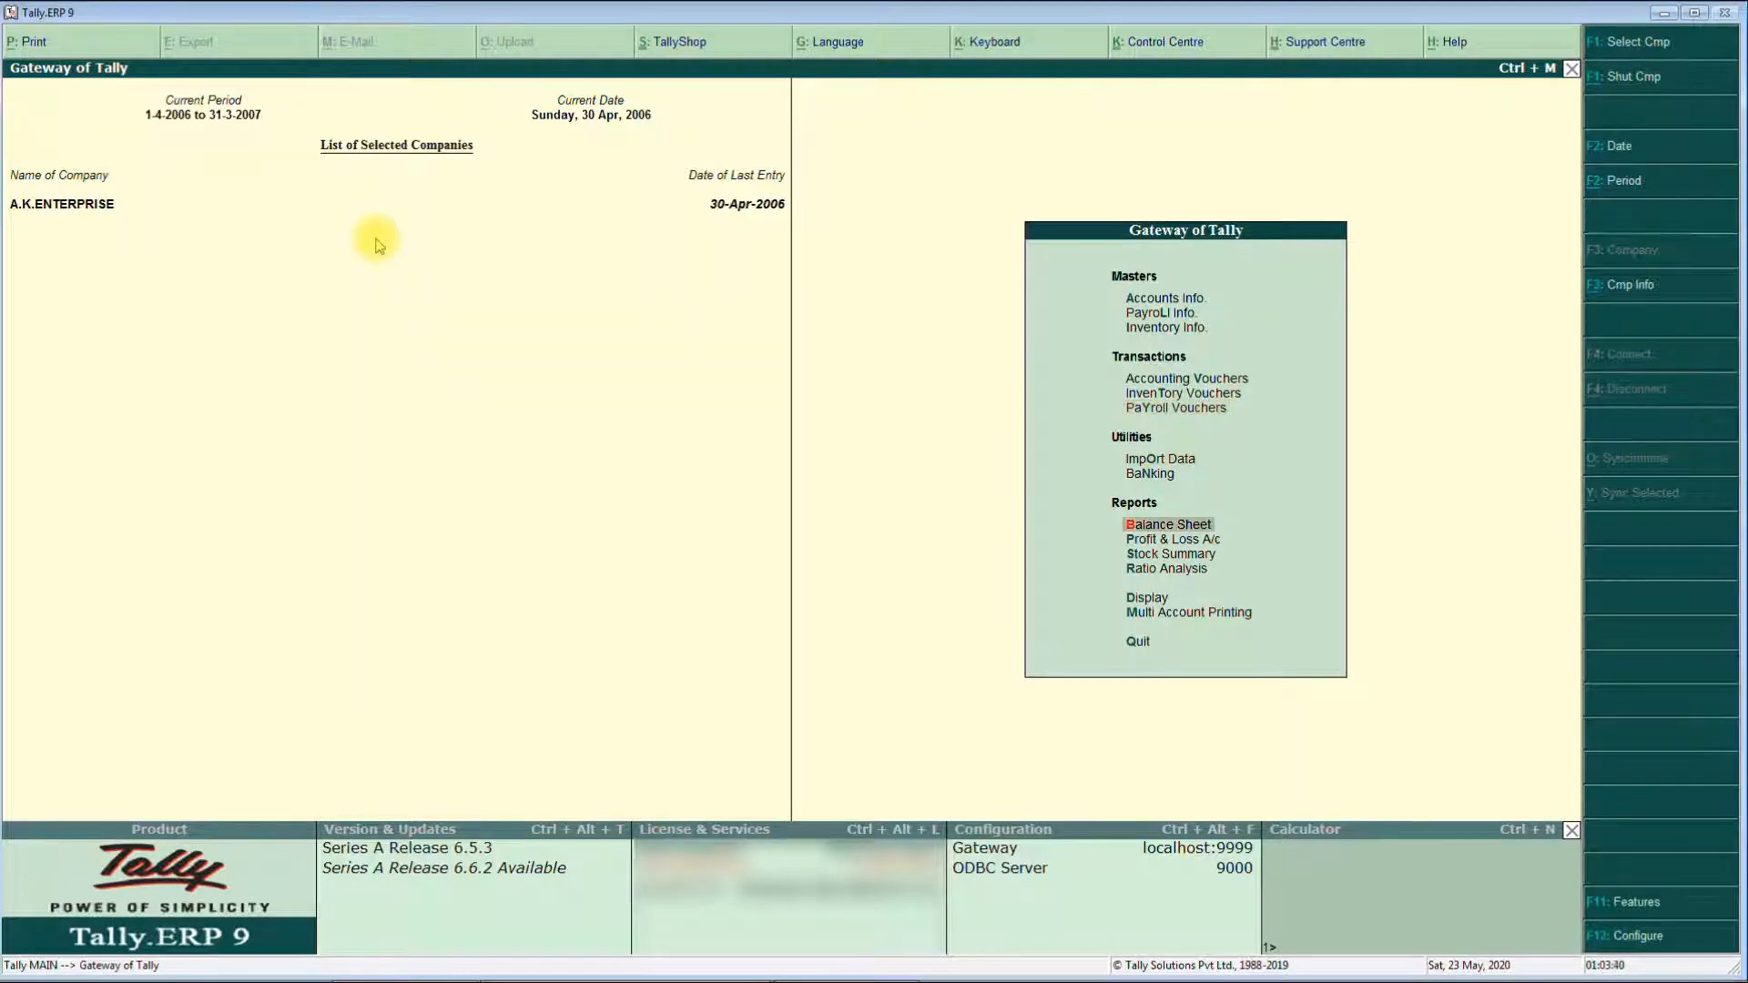
key(d)
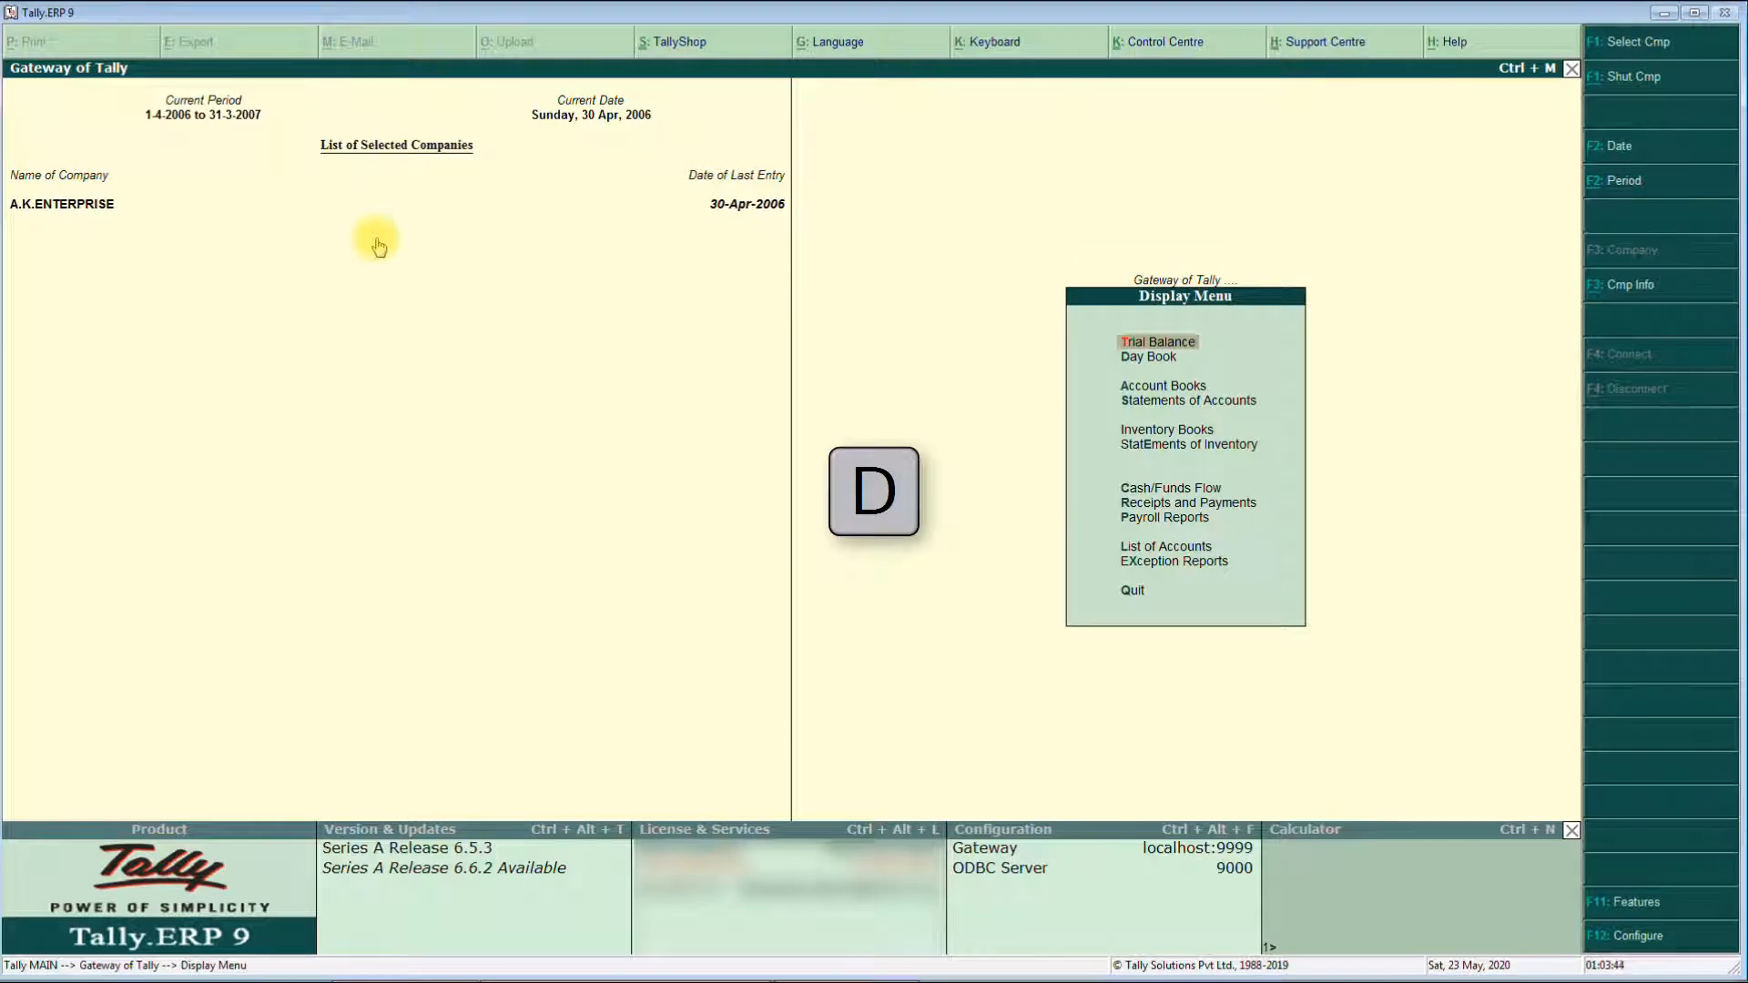
key(Down)
key(Down)
key(Down)
key(Down)
key(Down)
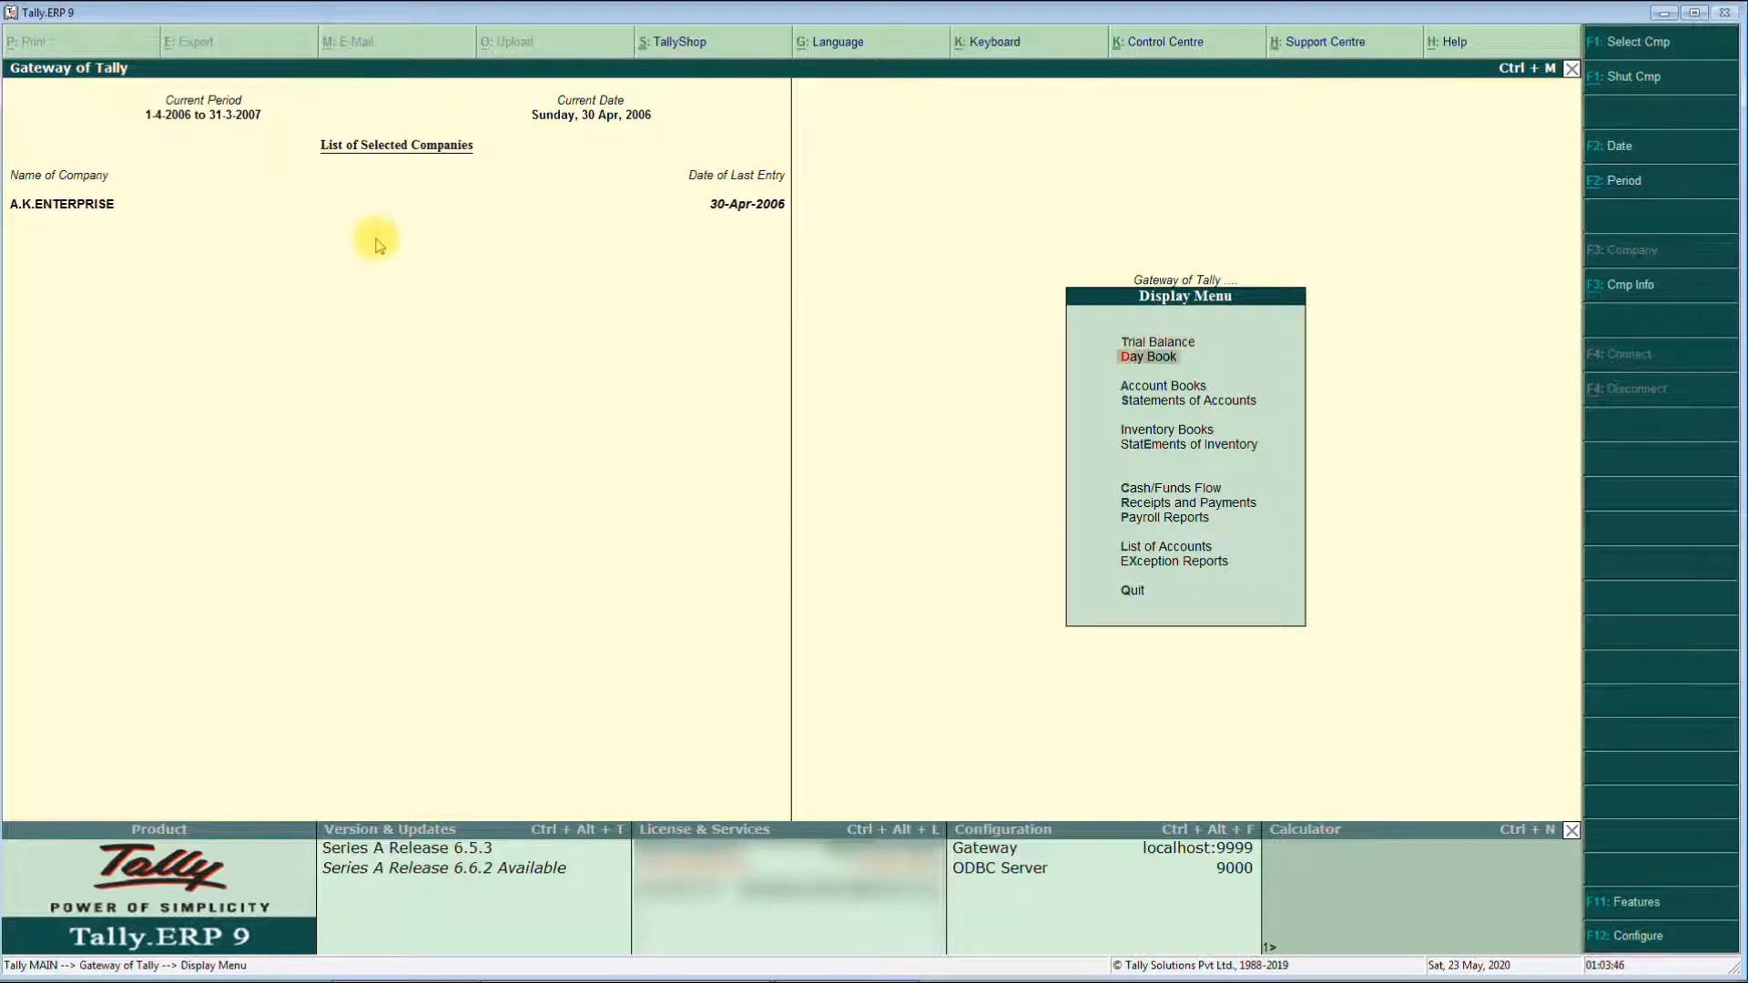
key(Down)
key(Down)
key(Down)
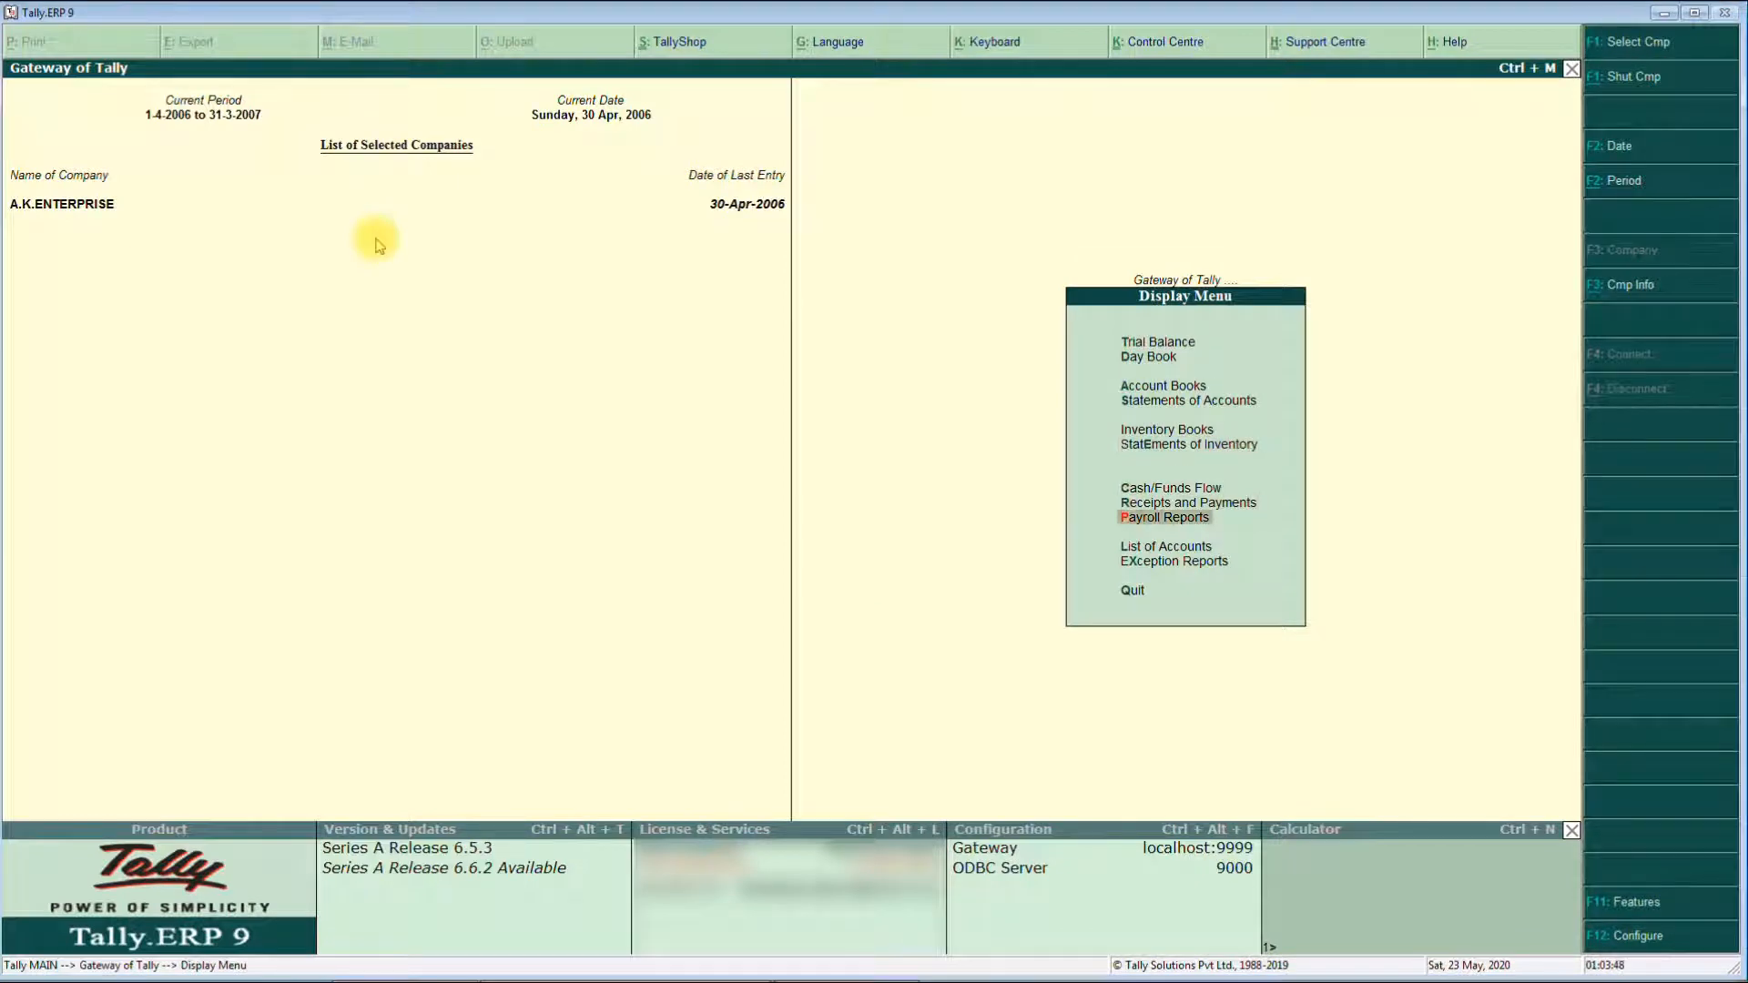
key(p)
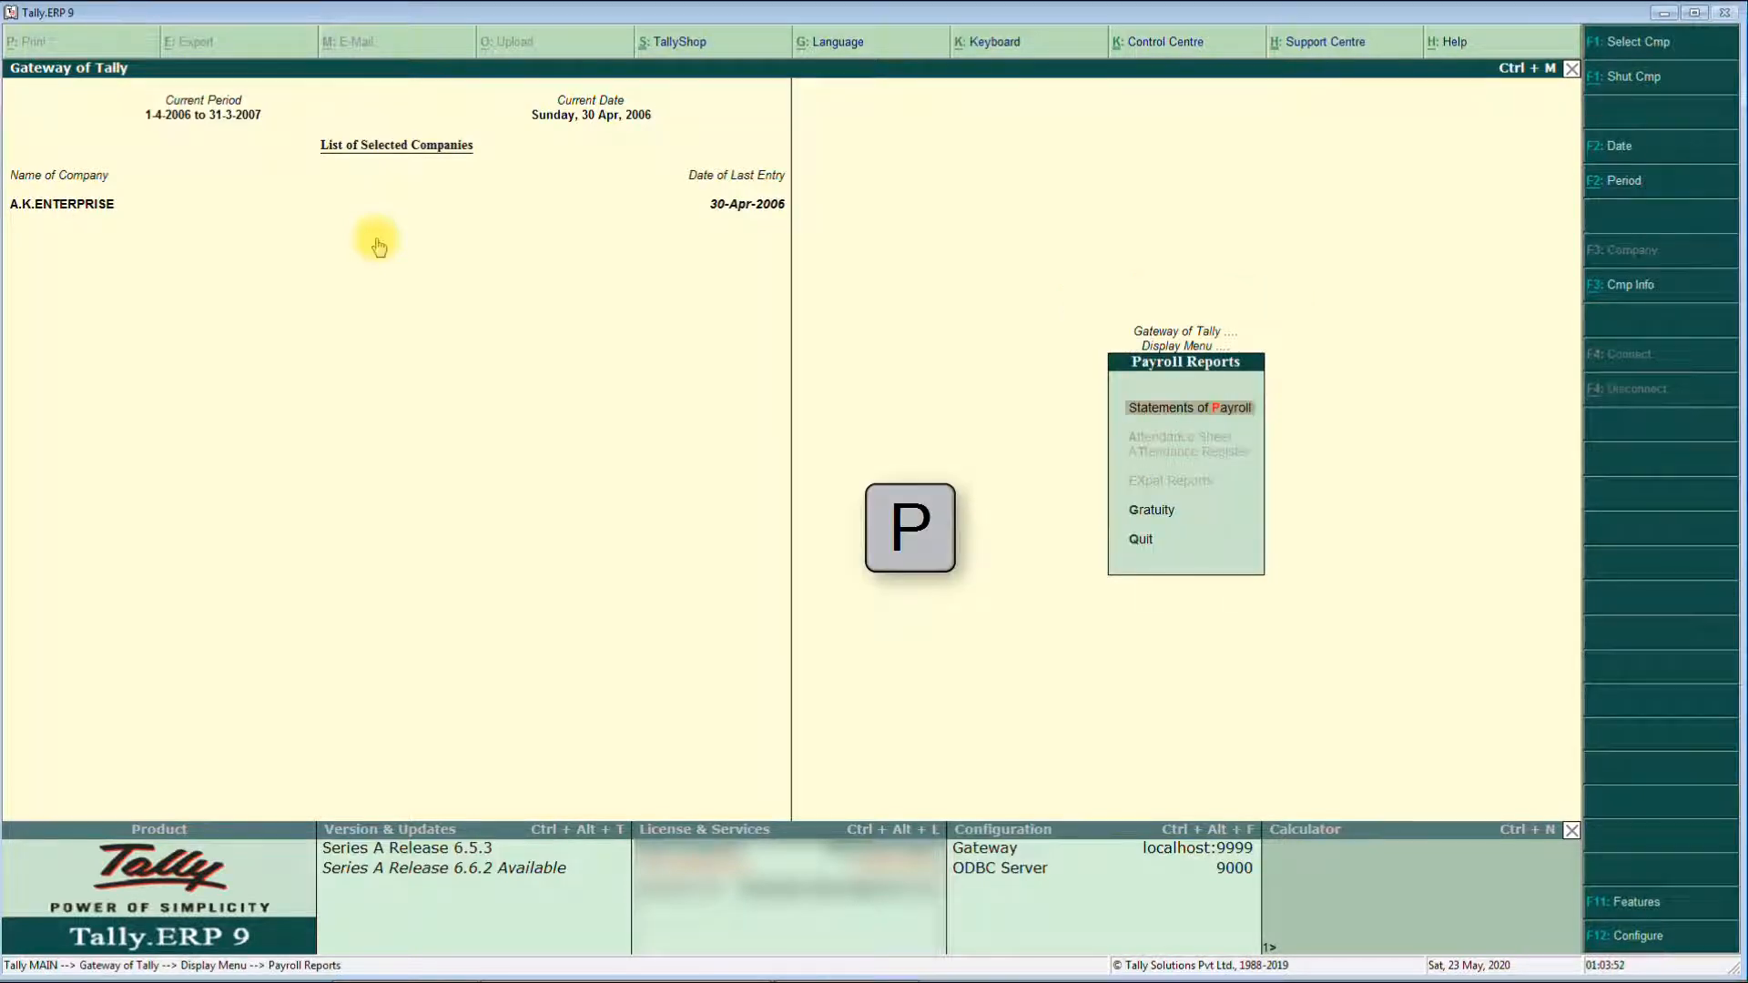
key(p)
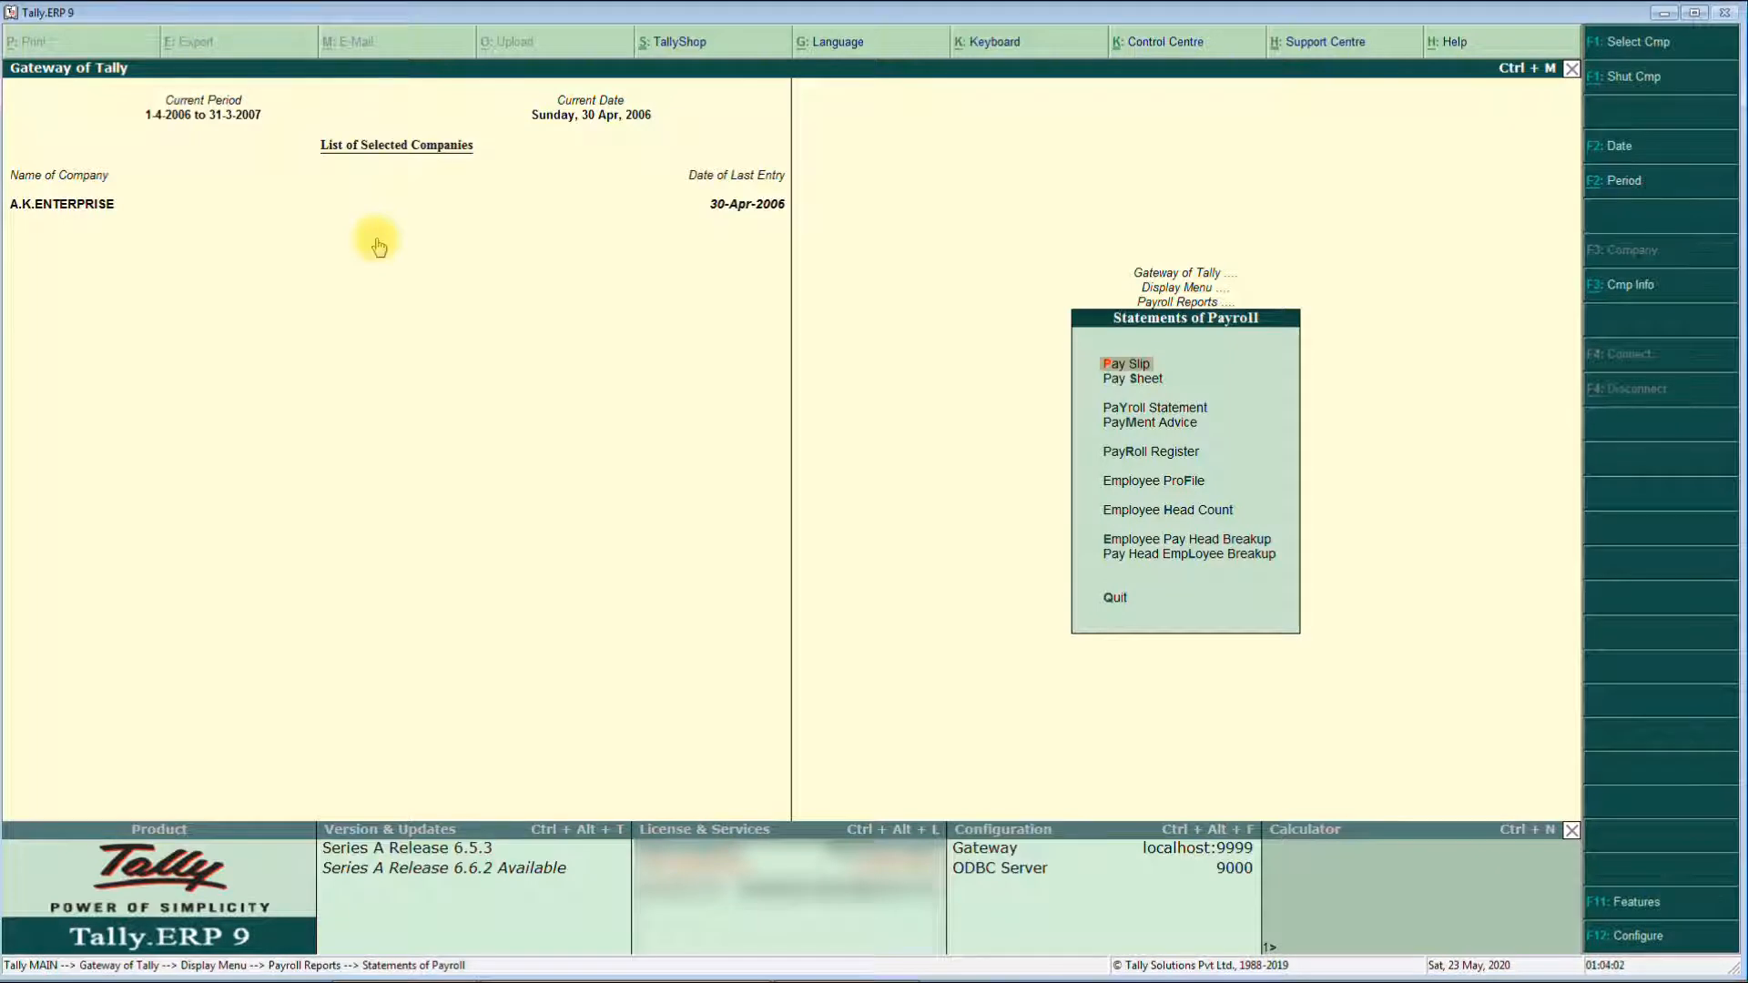
- Display the single pay slip of the first employee in the list
key(Return)
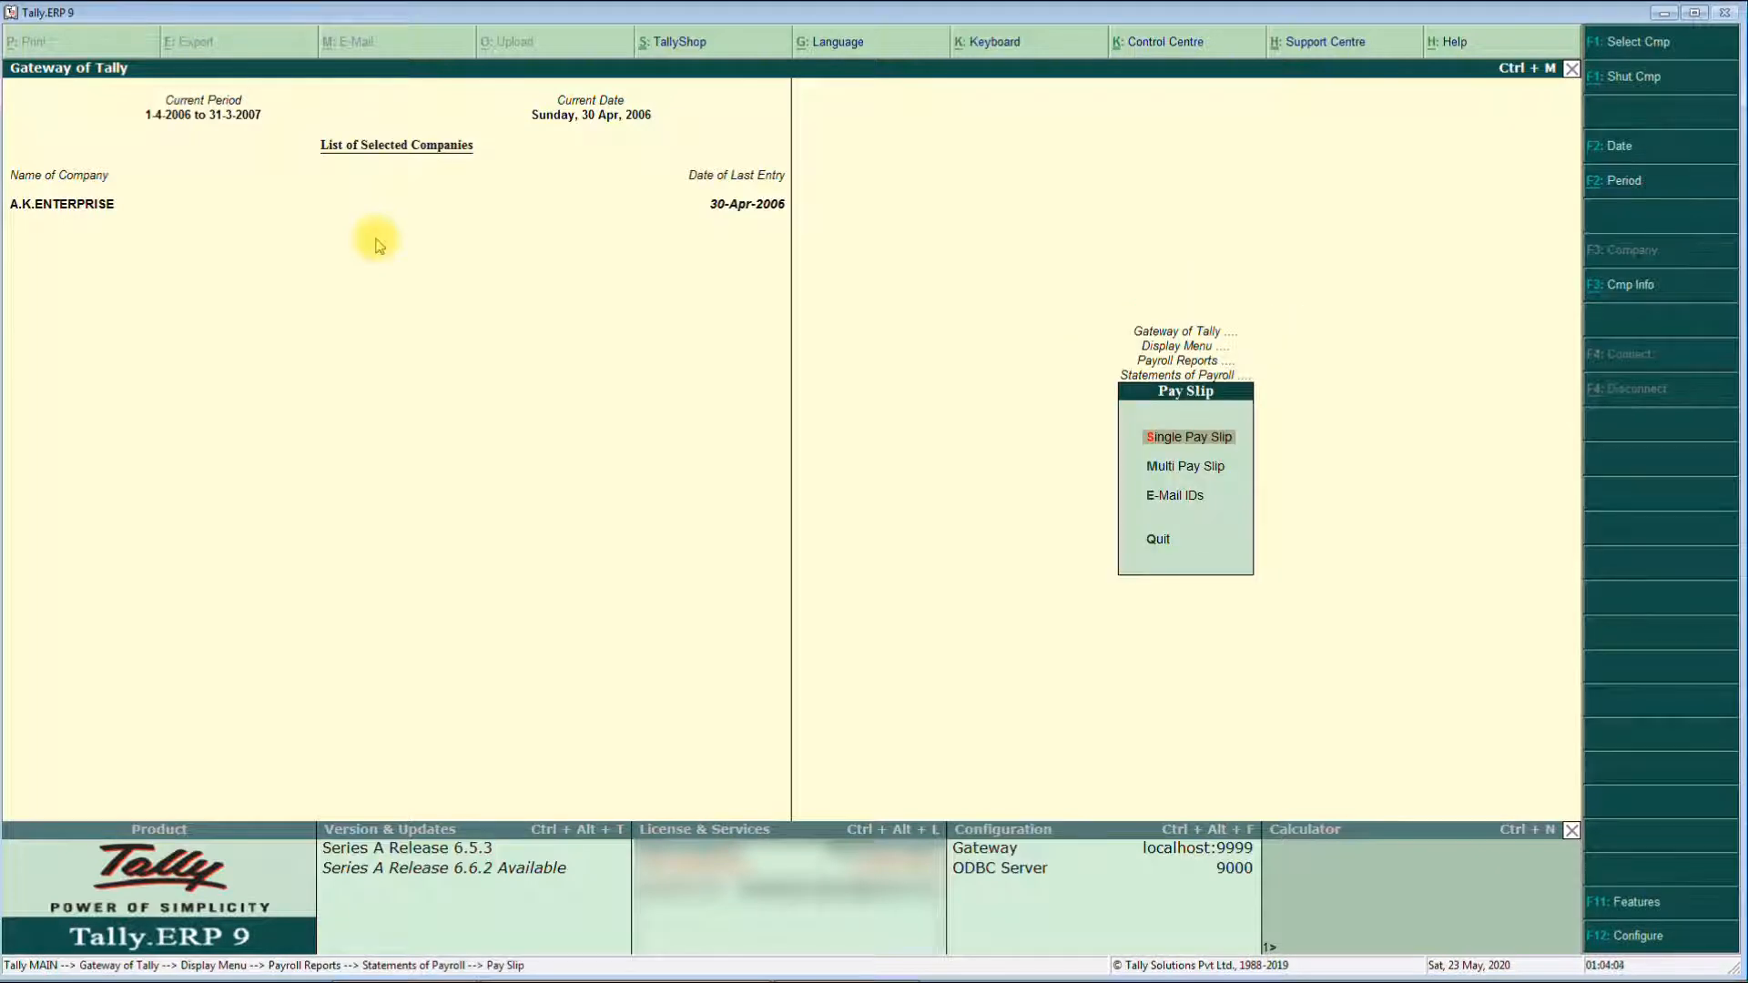
key(Return)
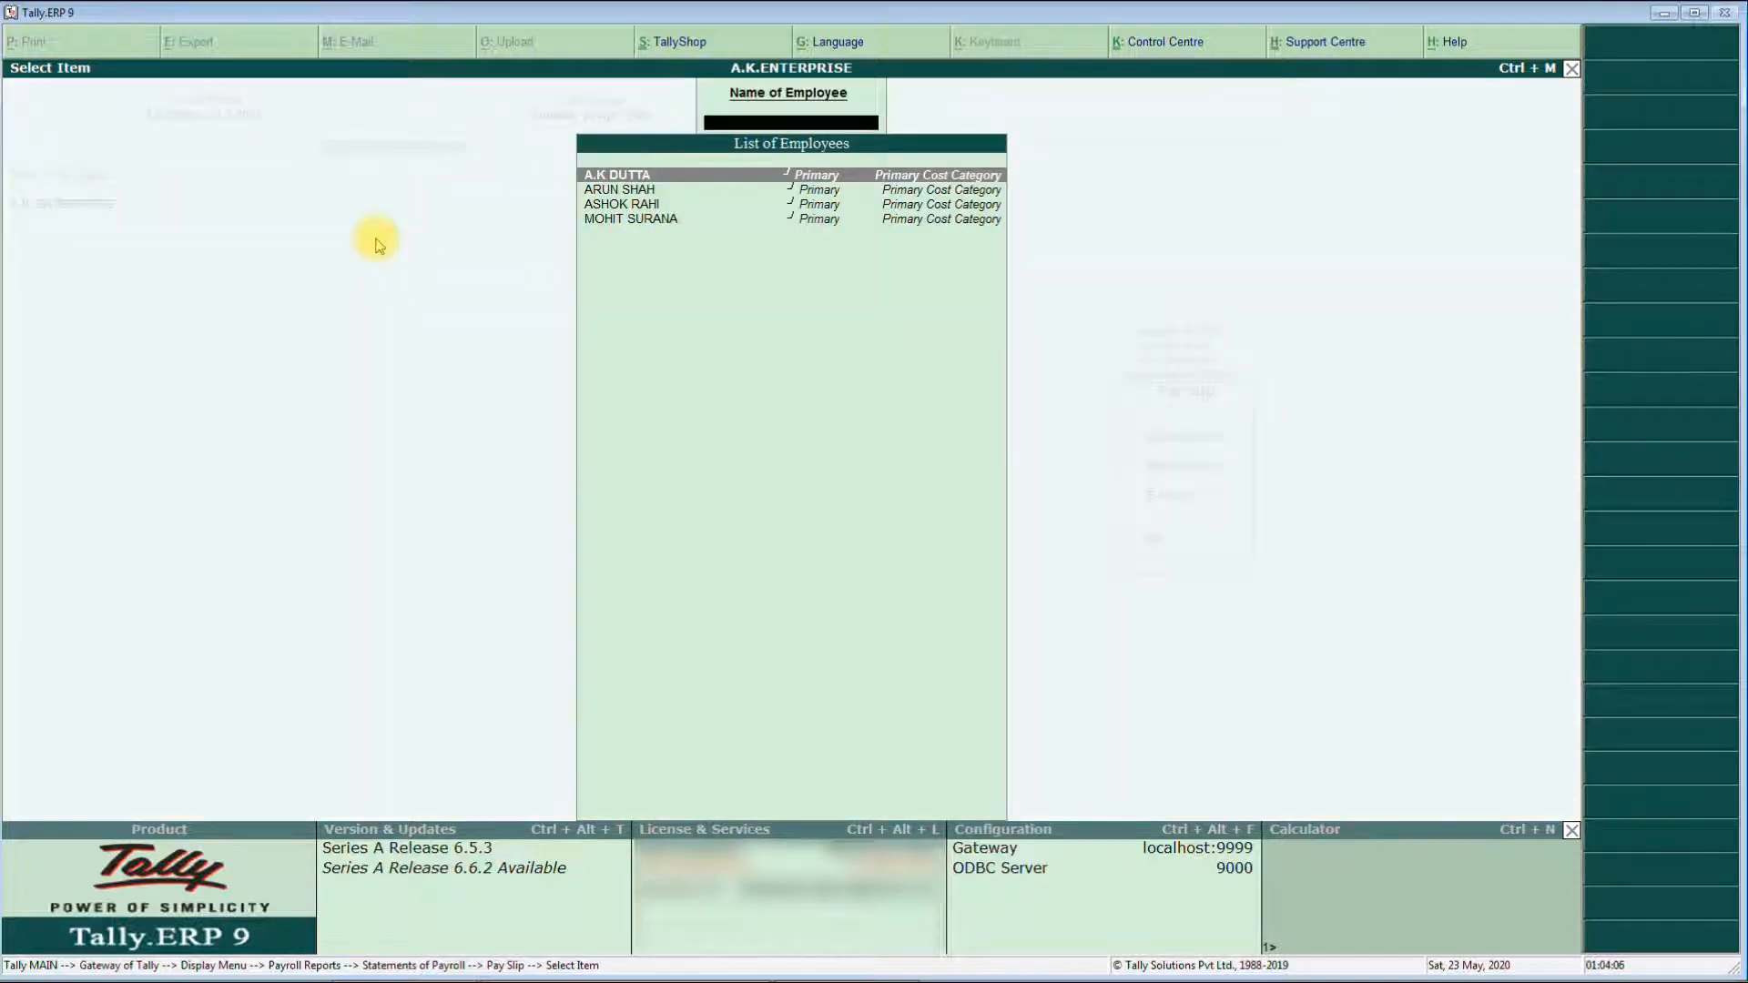
key(Return)
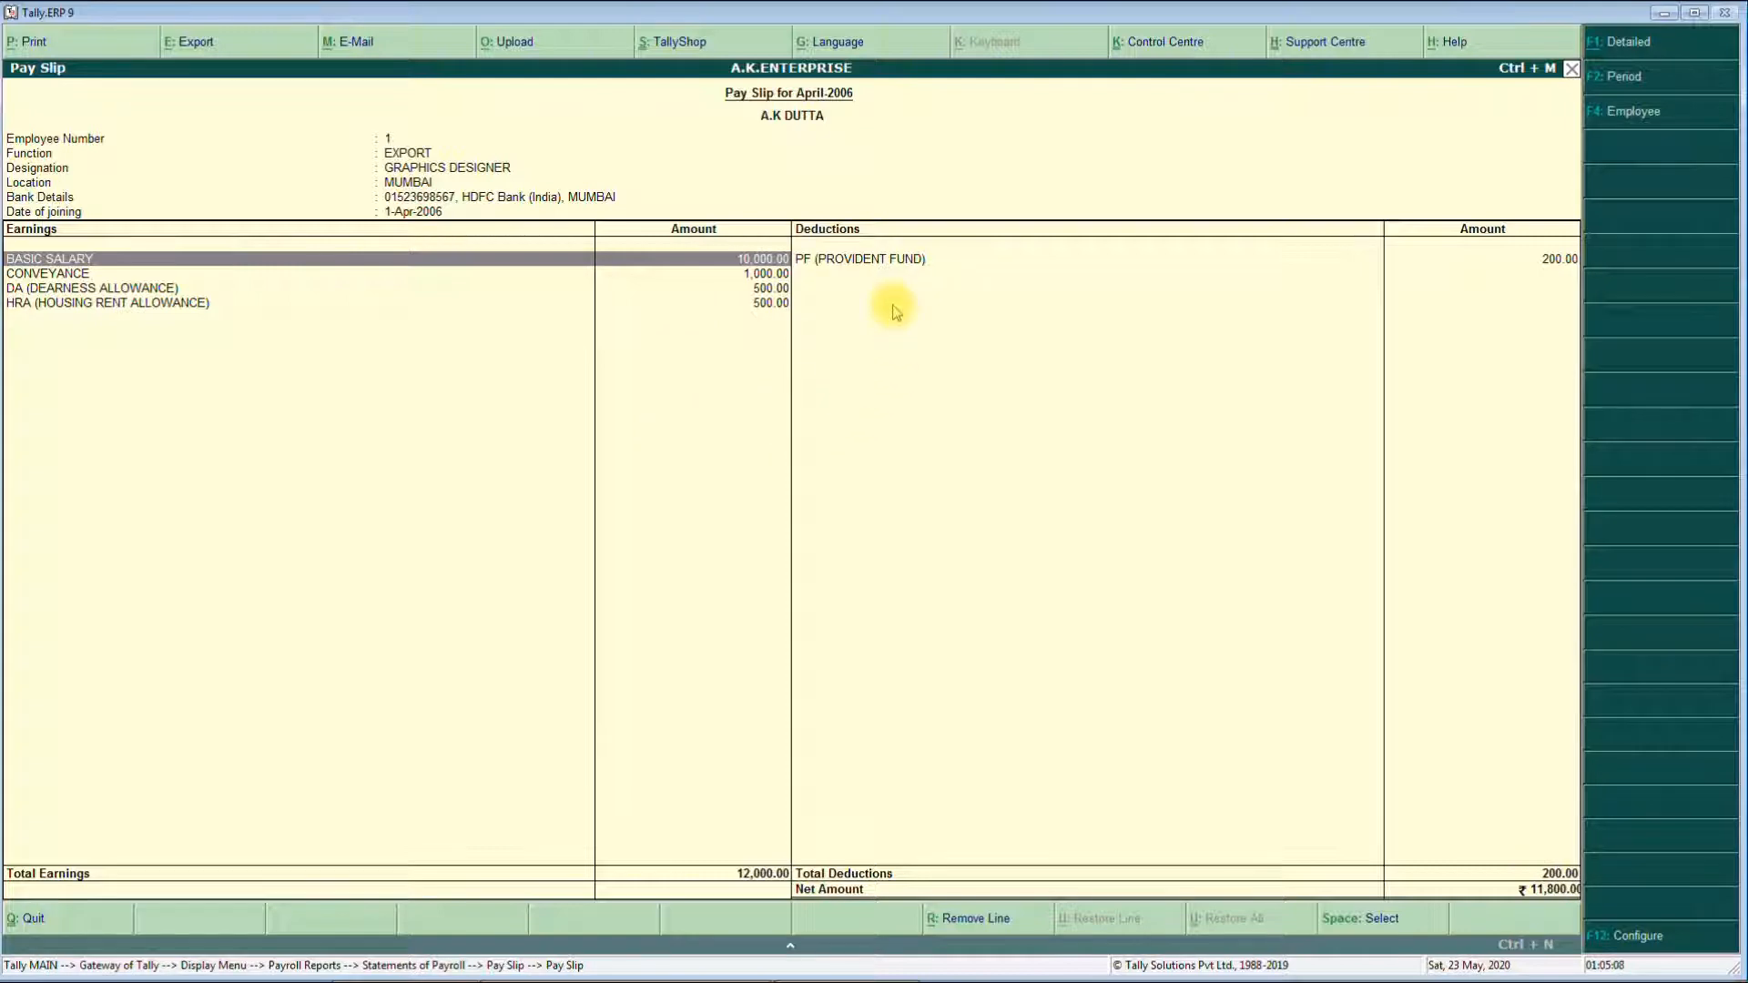
- Examine the enlarged print preview of the first employee's pay slip, then return to the employee list
key(alt+p)
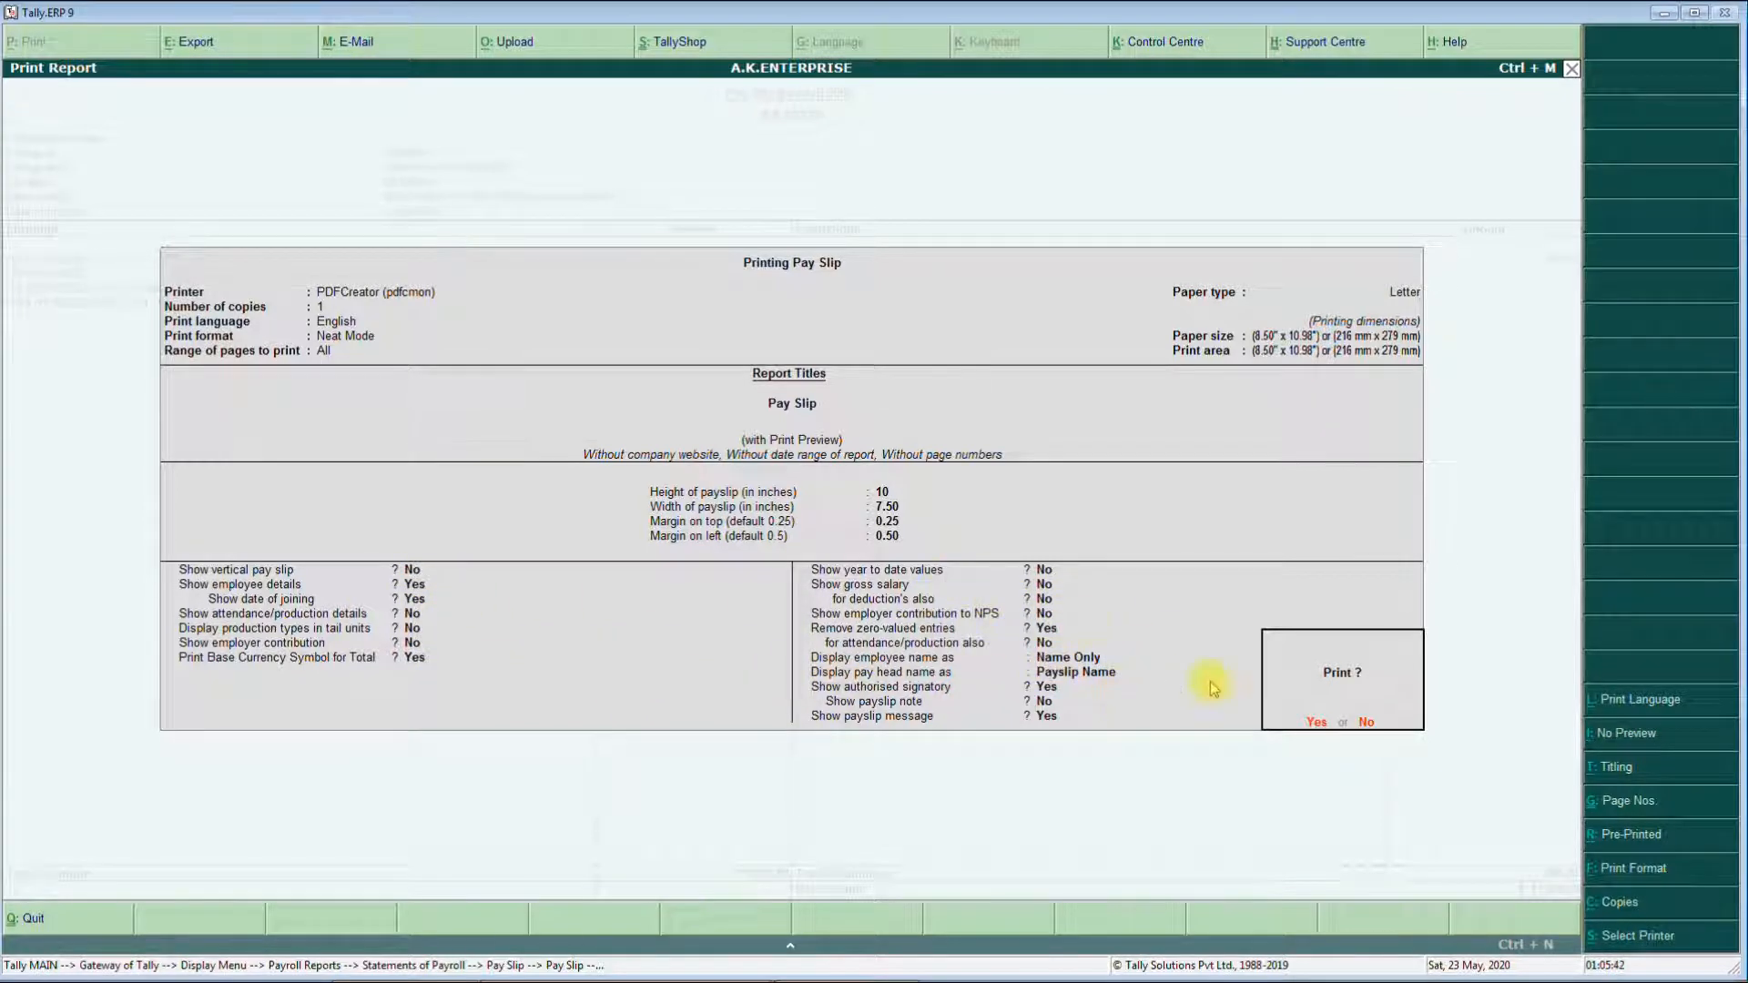
click(1315, 722)
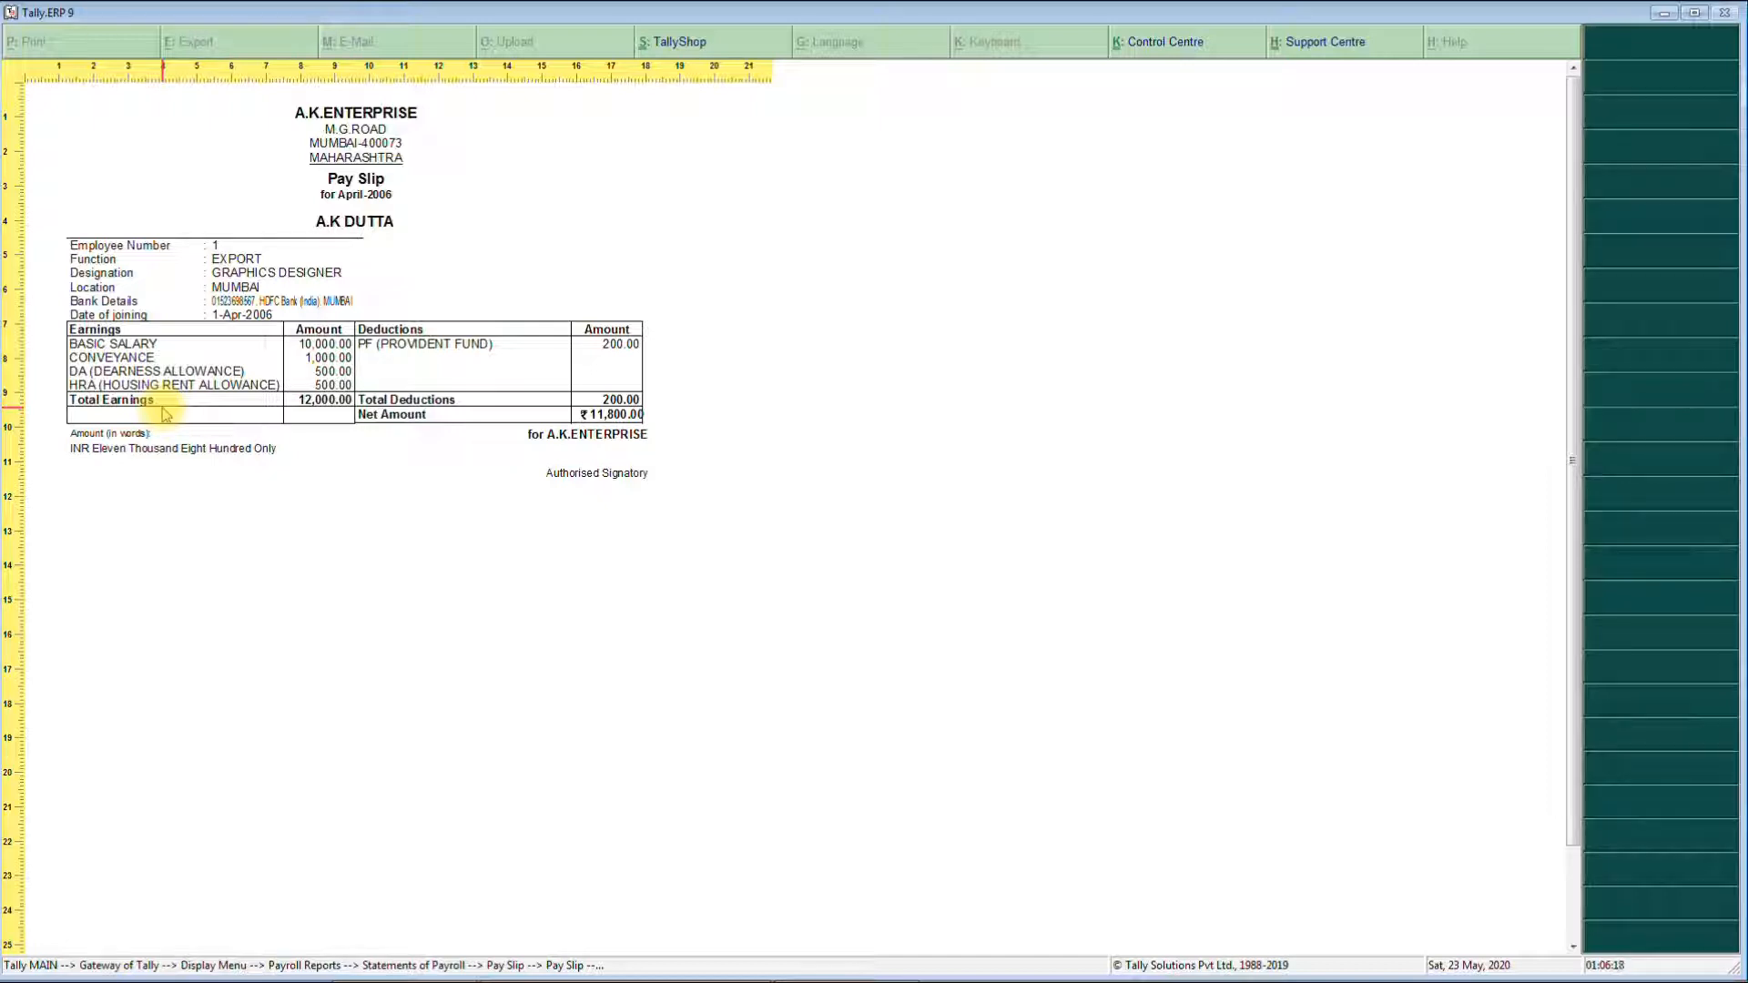
key(Escape)
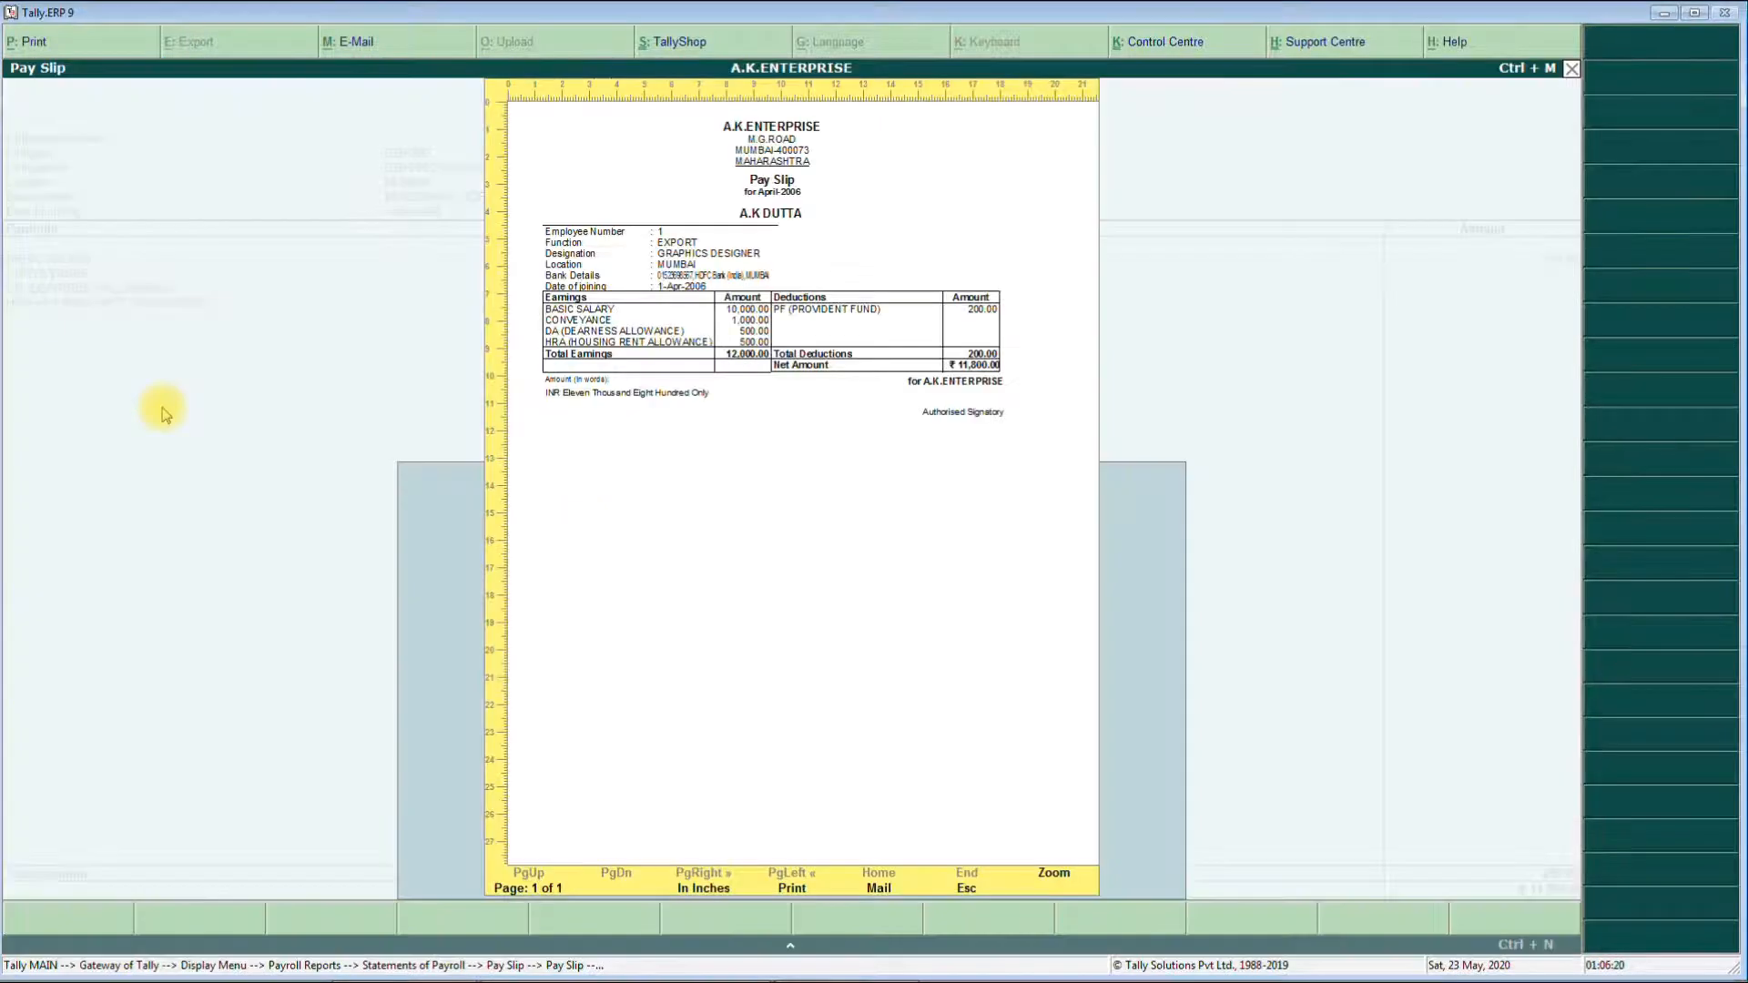
key(Escape)
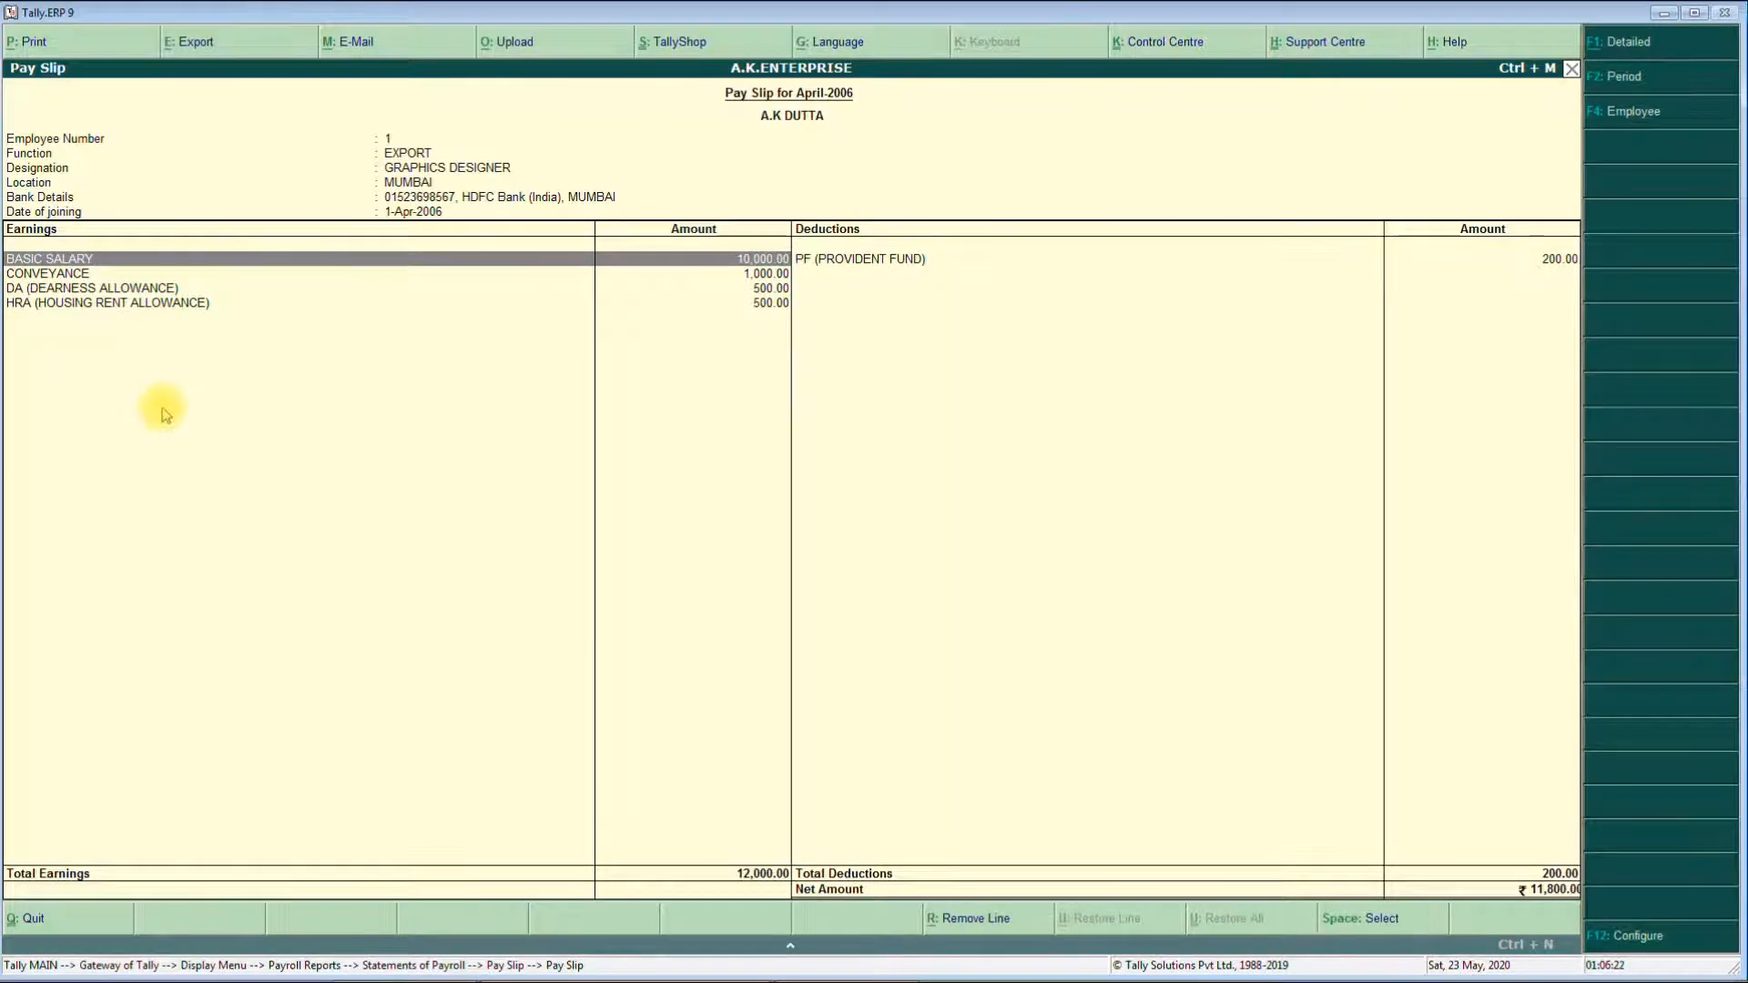
key(Escape)
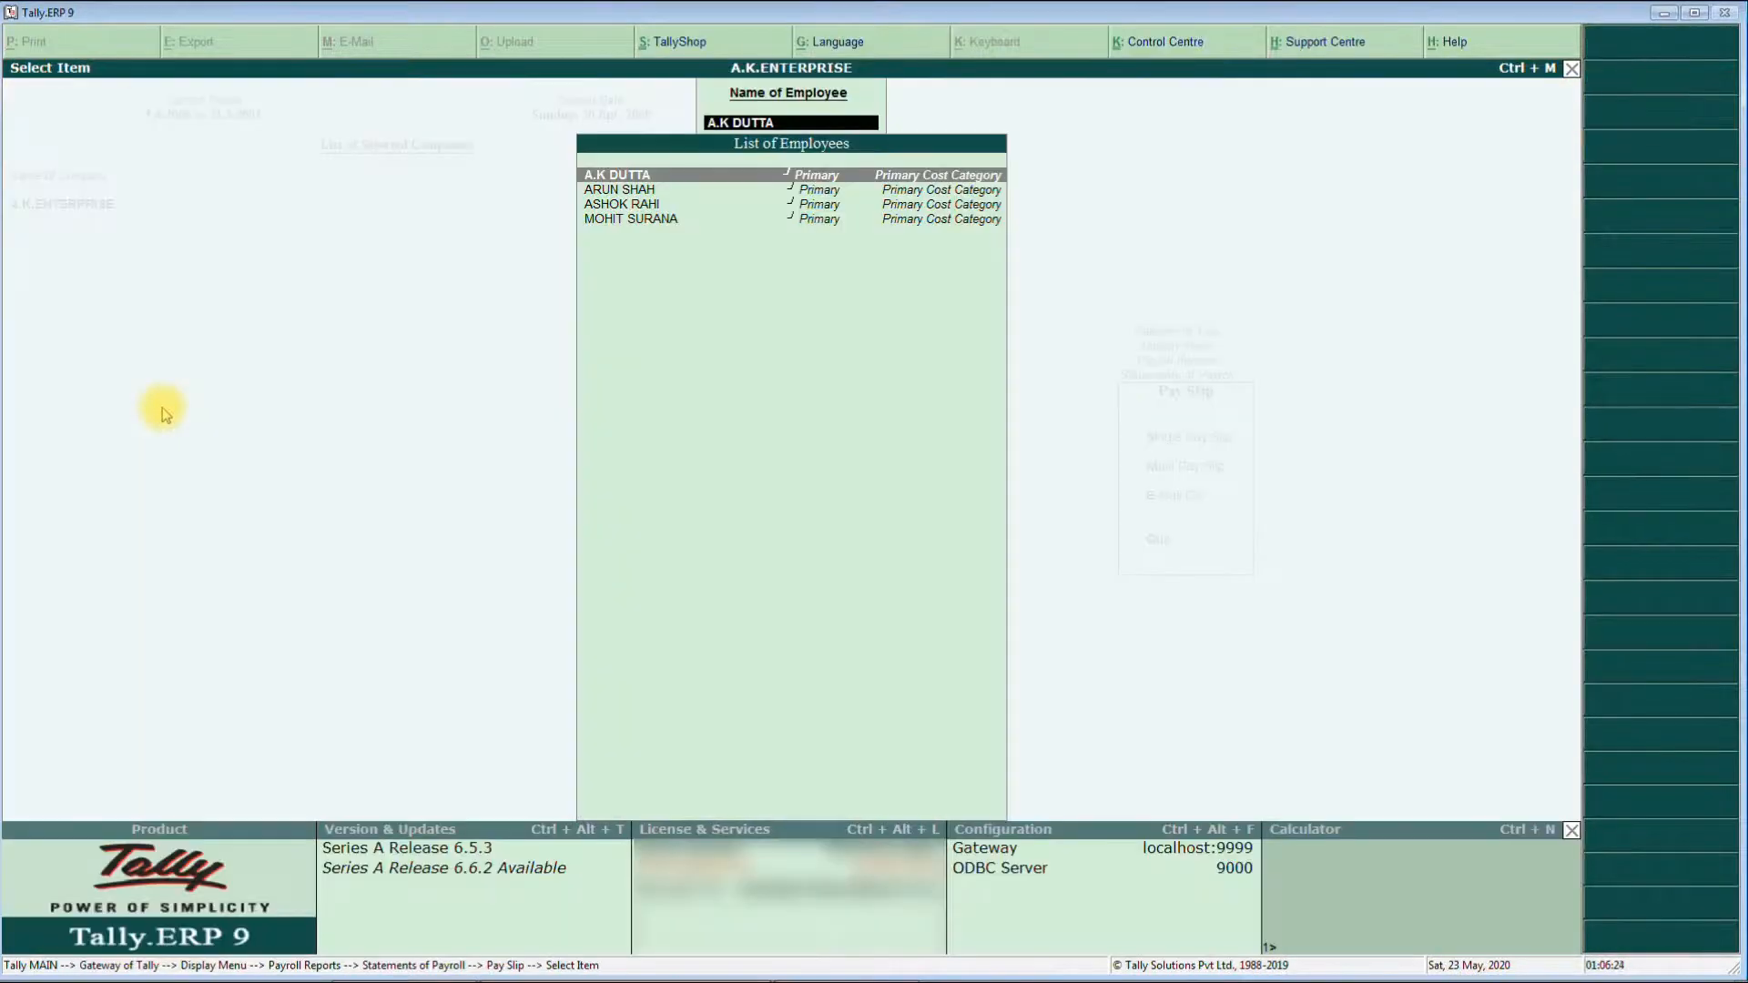
- View the second employee's single pay slip and its print preview, then leave the single pay slip report
key(Down)
key(Return)
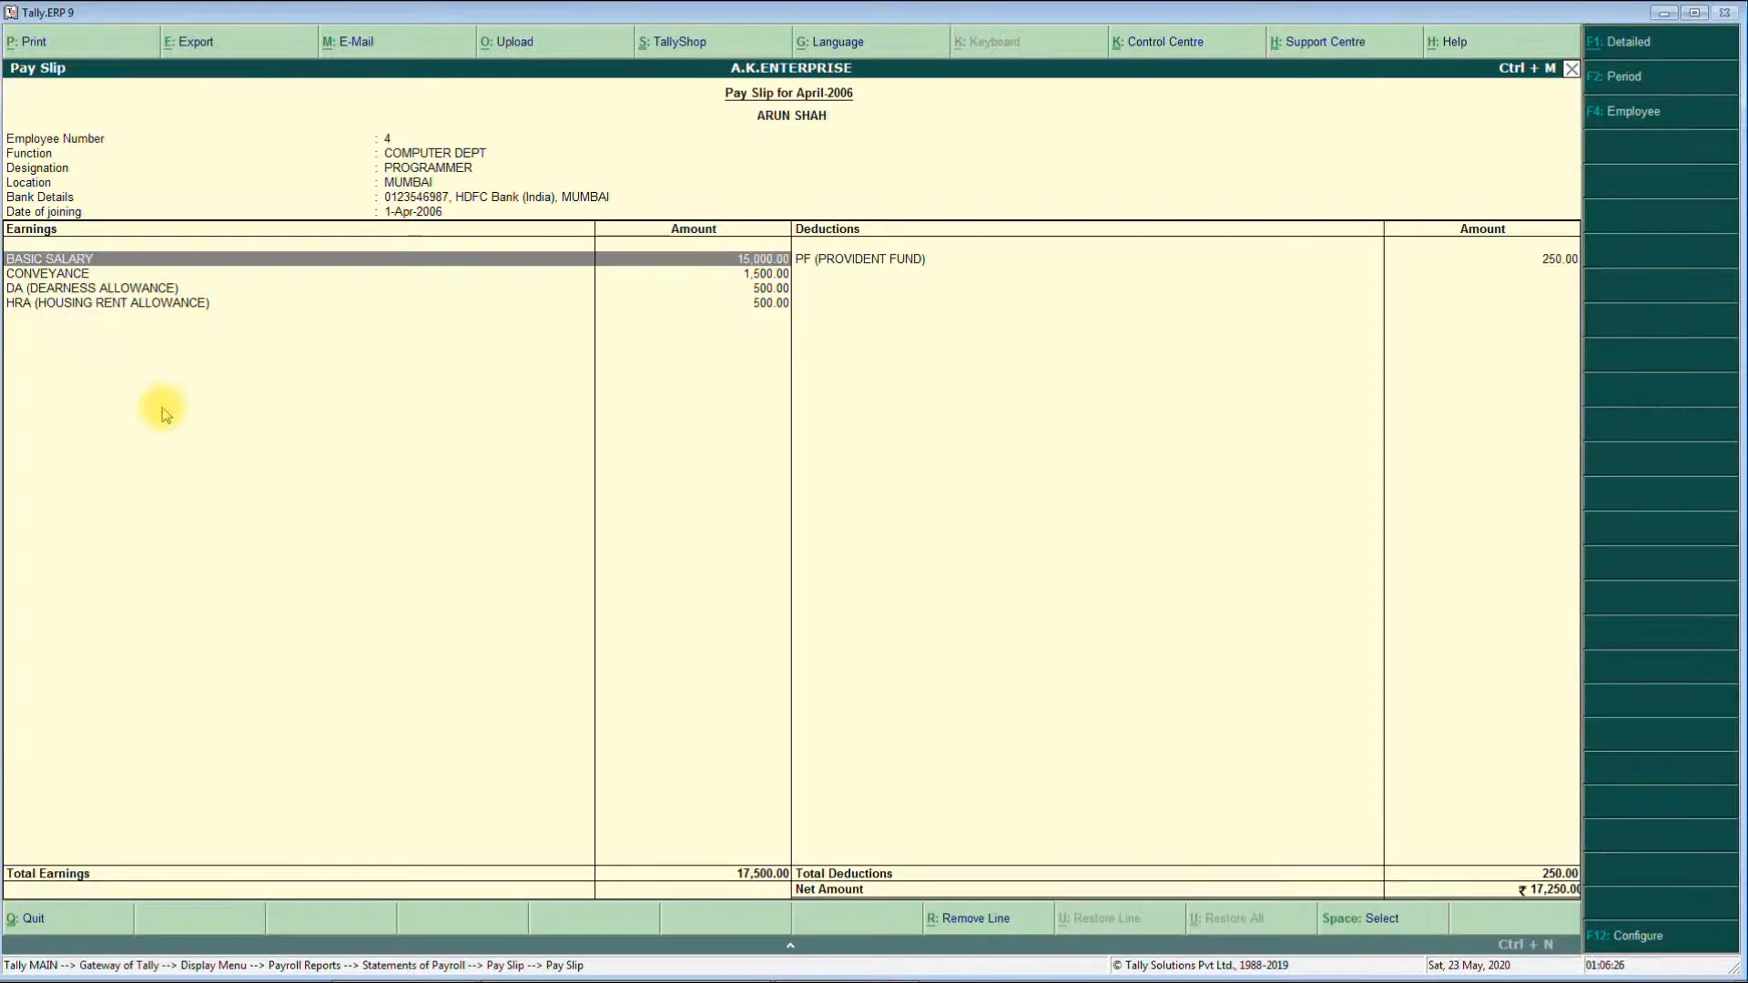
key(alt+p)
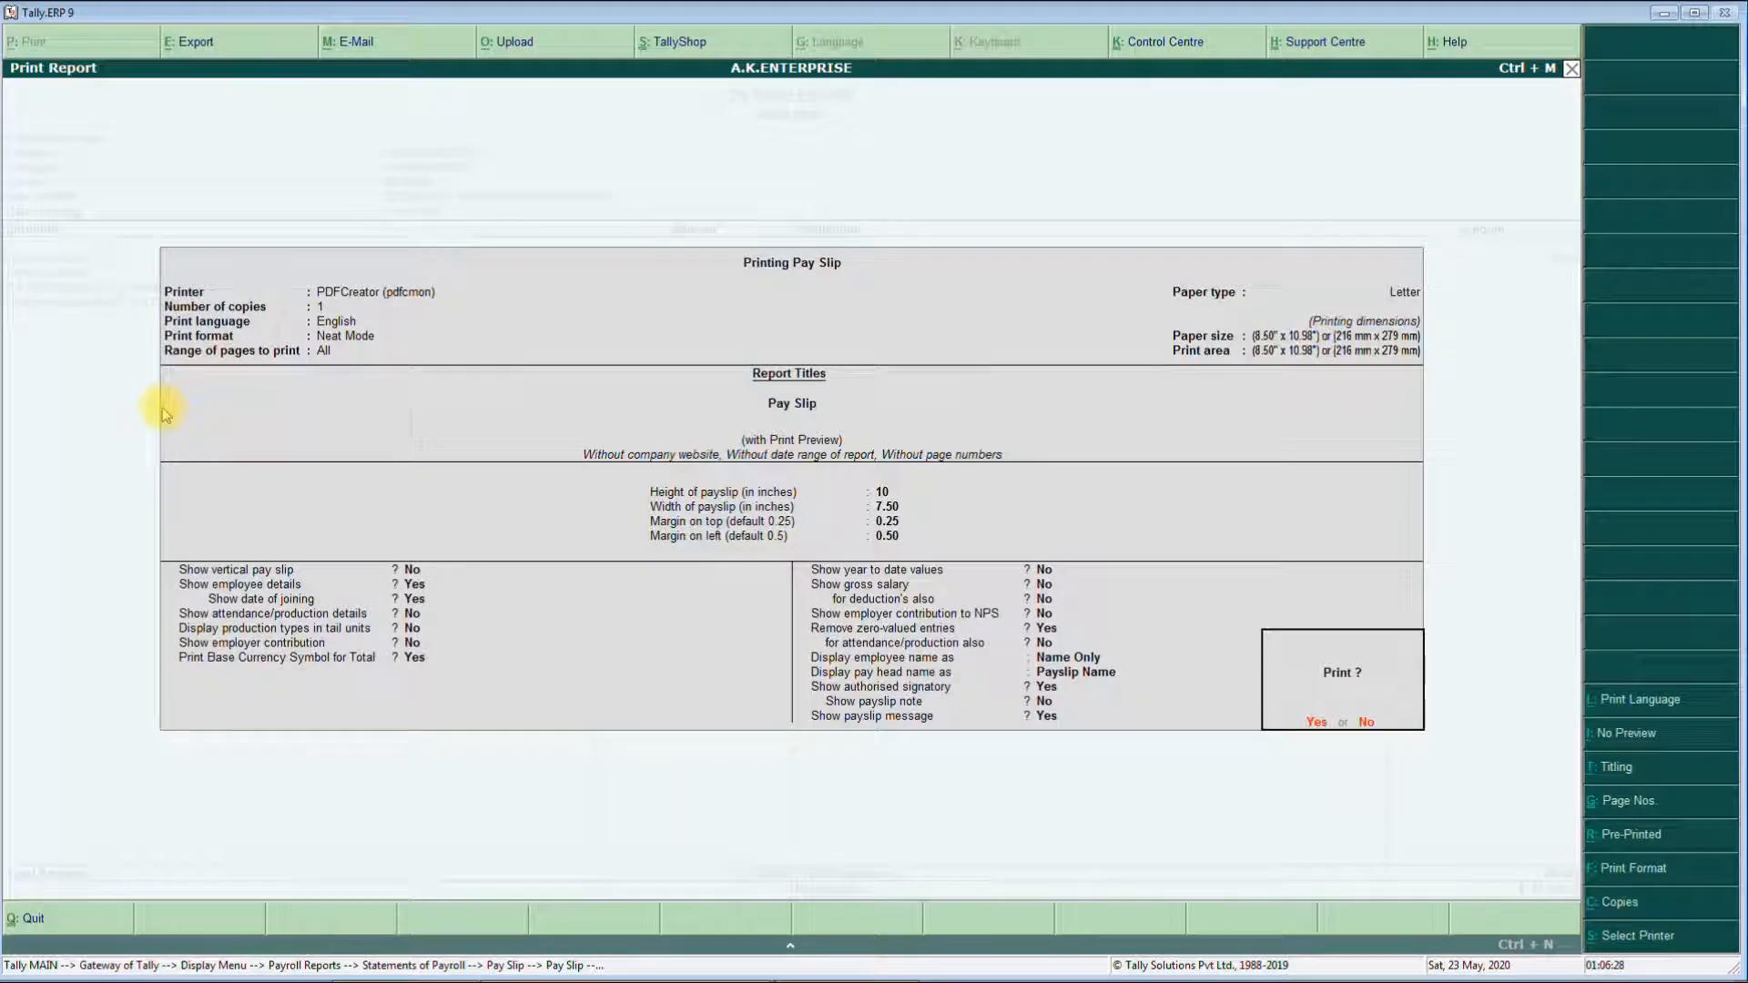
key(Return)
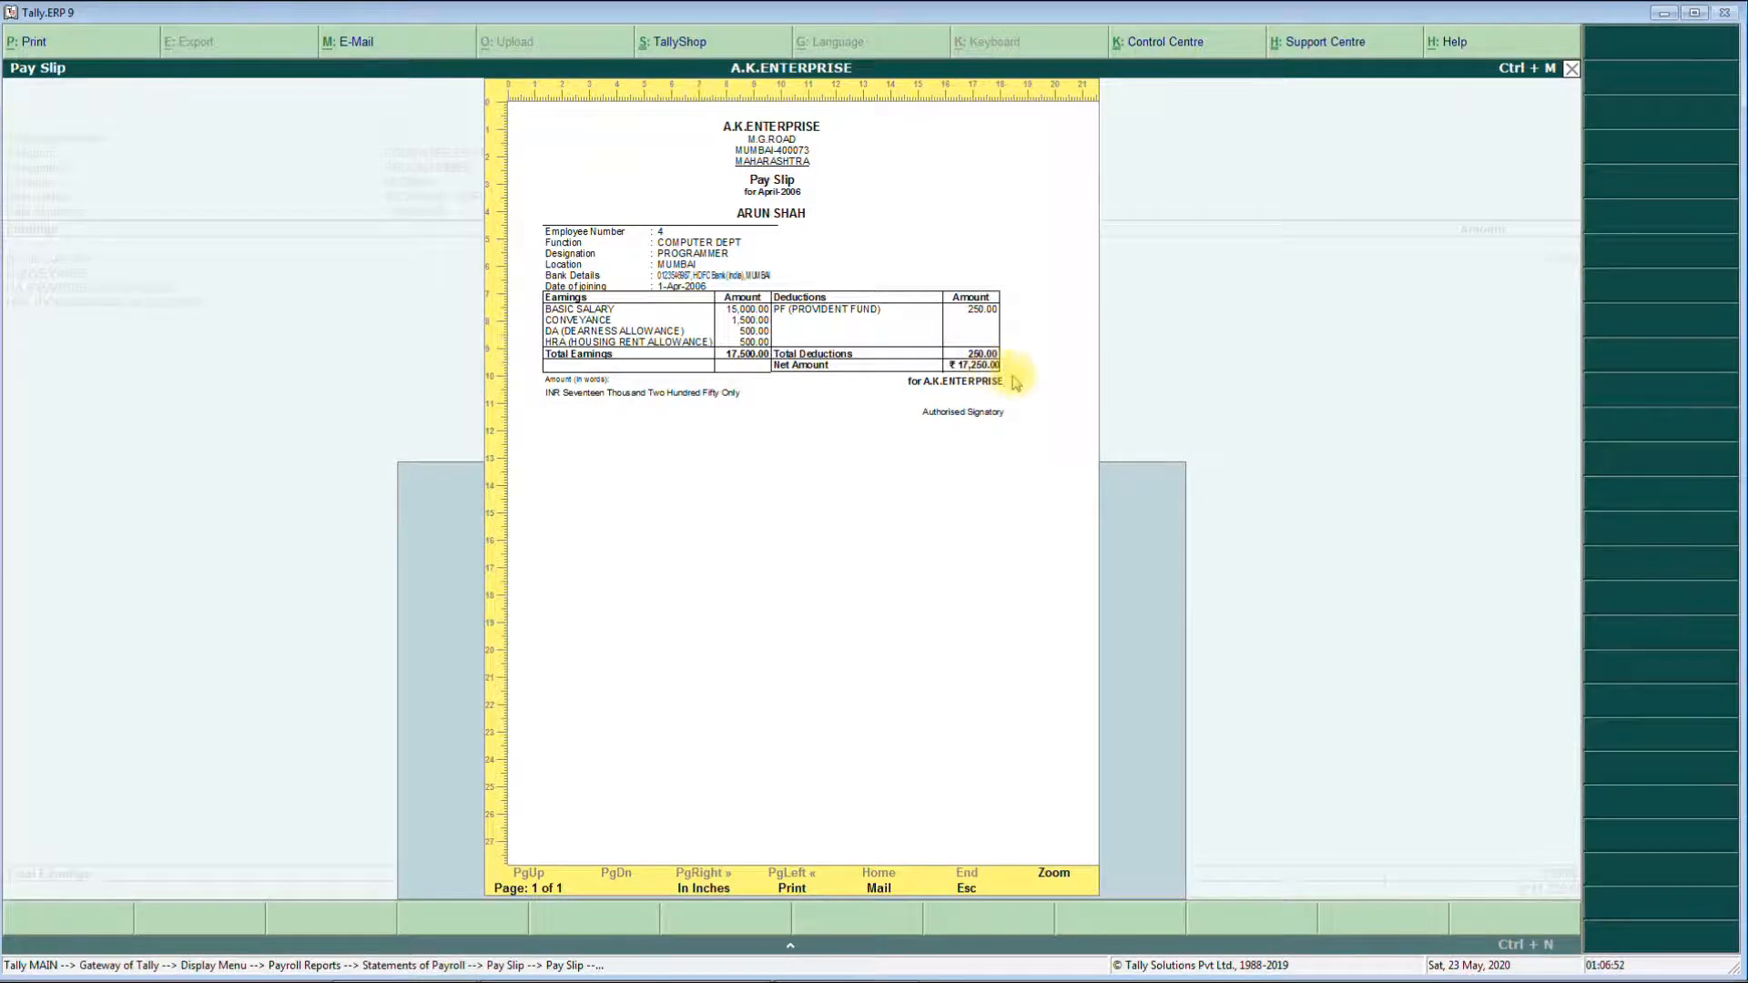
key(Escape)
key(Escape)
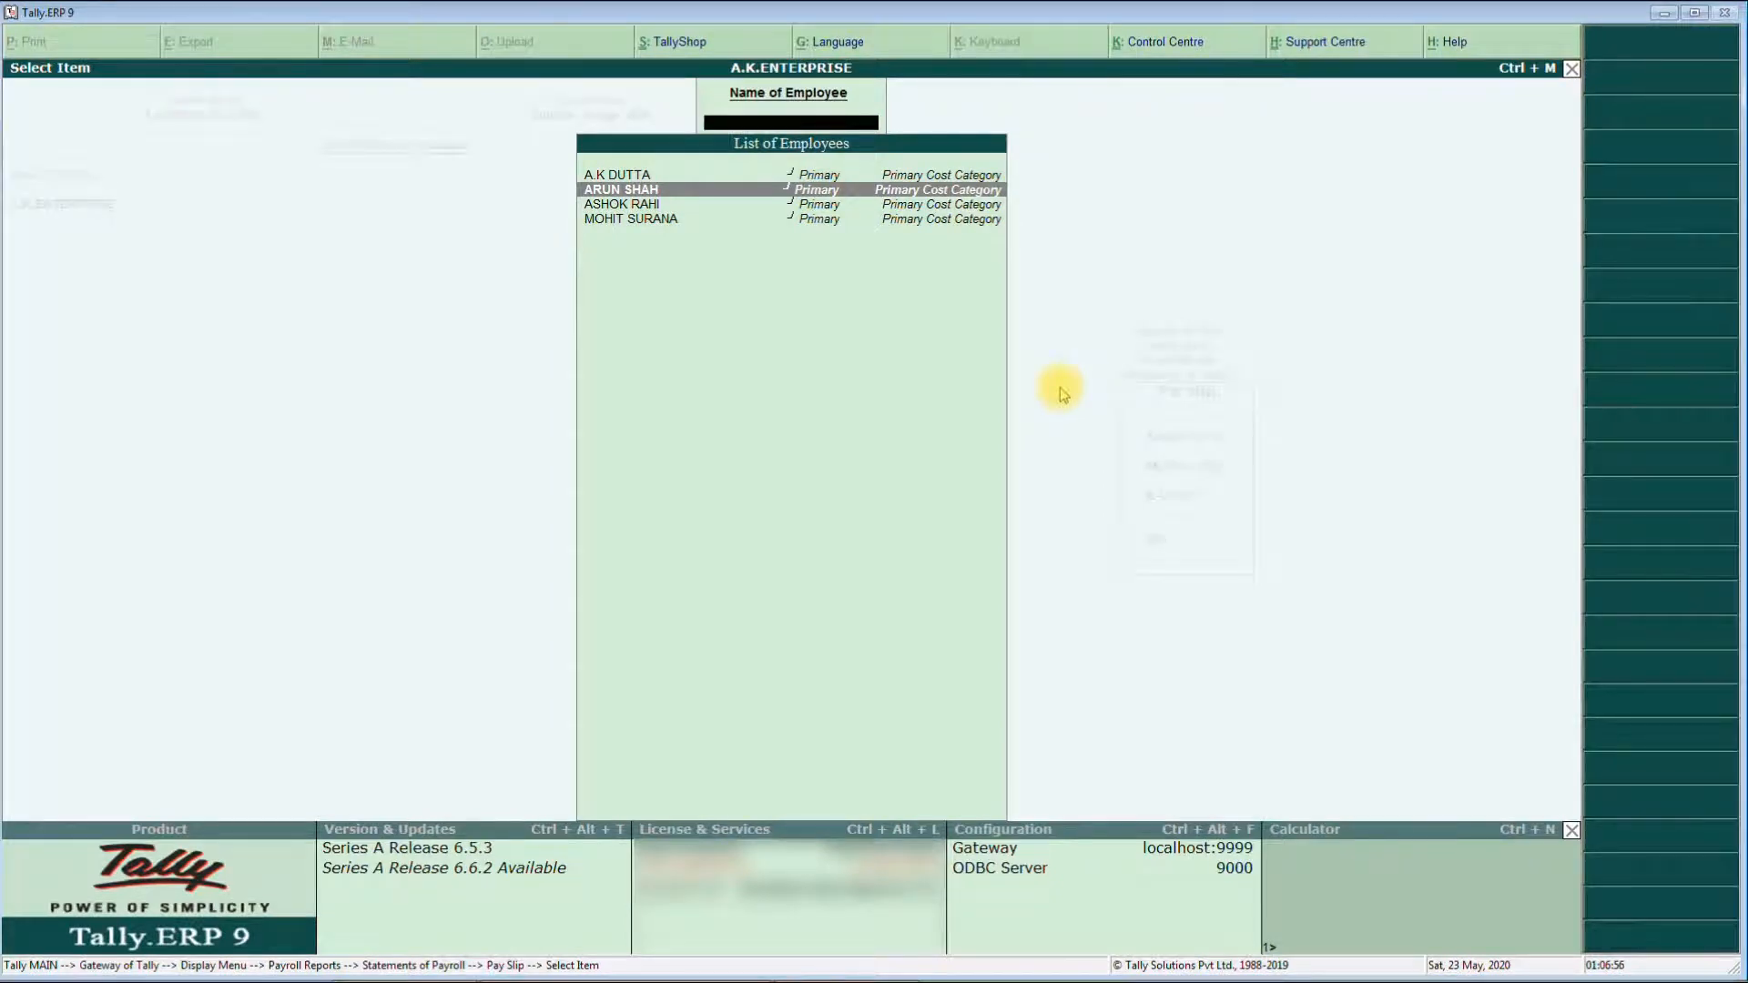
key(Escape)
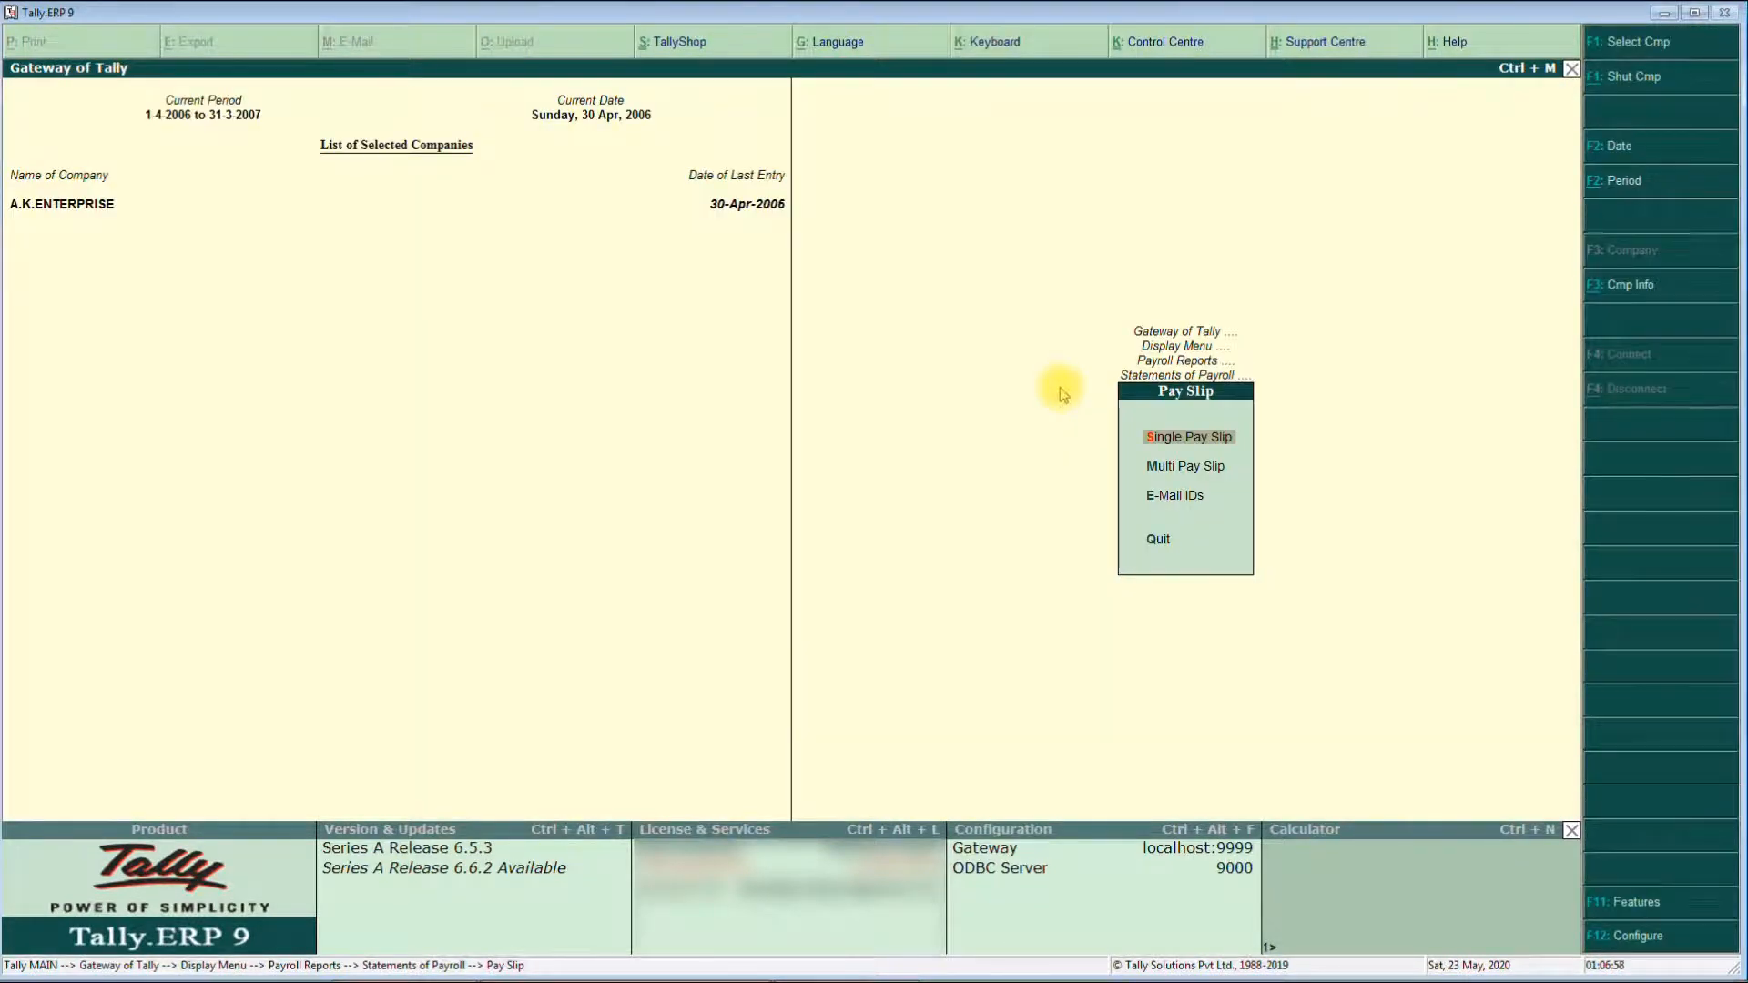
- Display the Multi Pay Slip report with employee category and employee/group both set to All Items
key(Down)
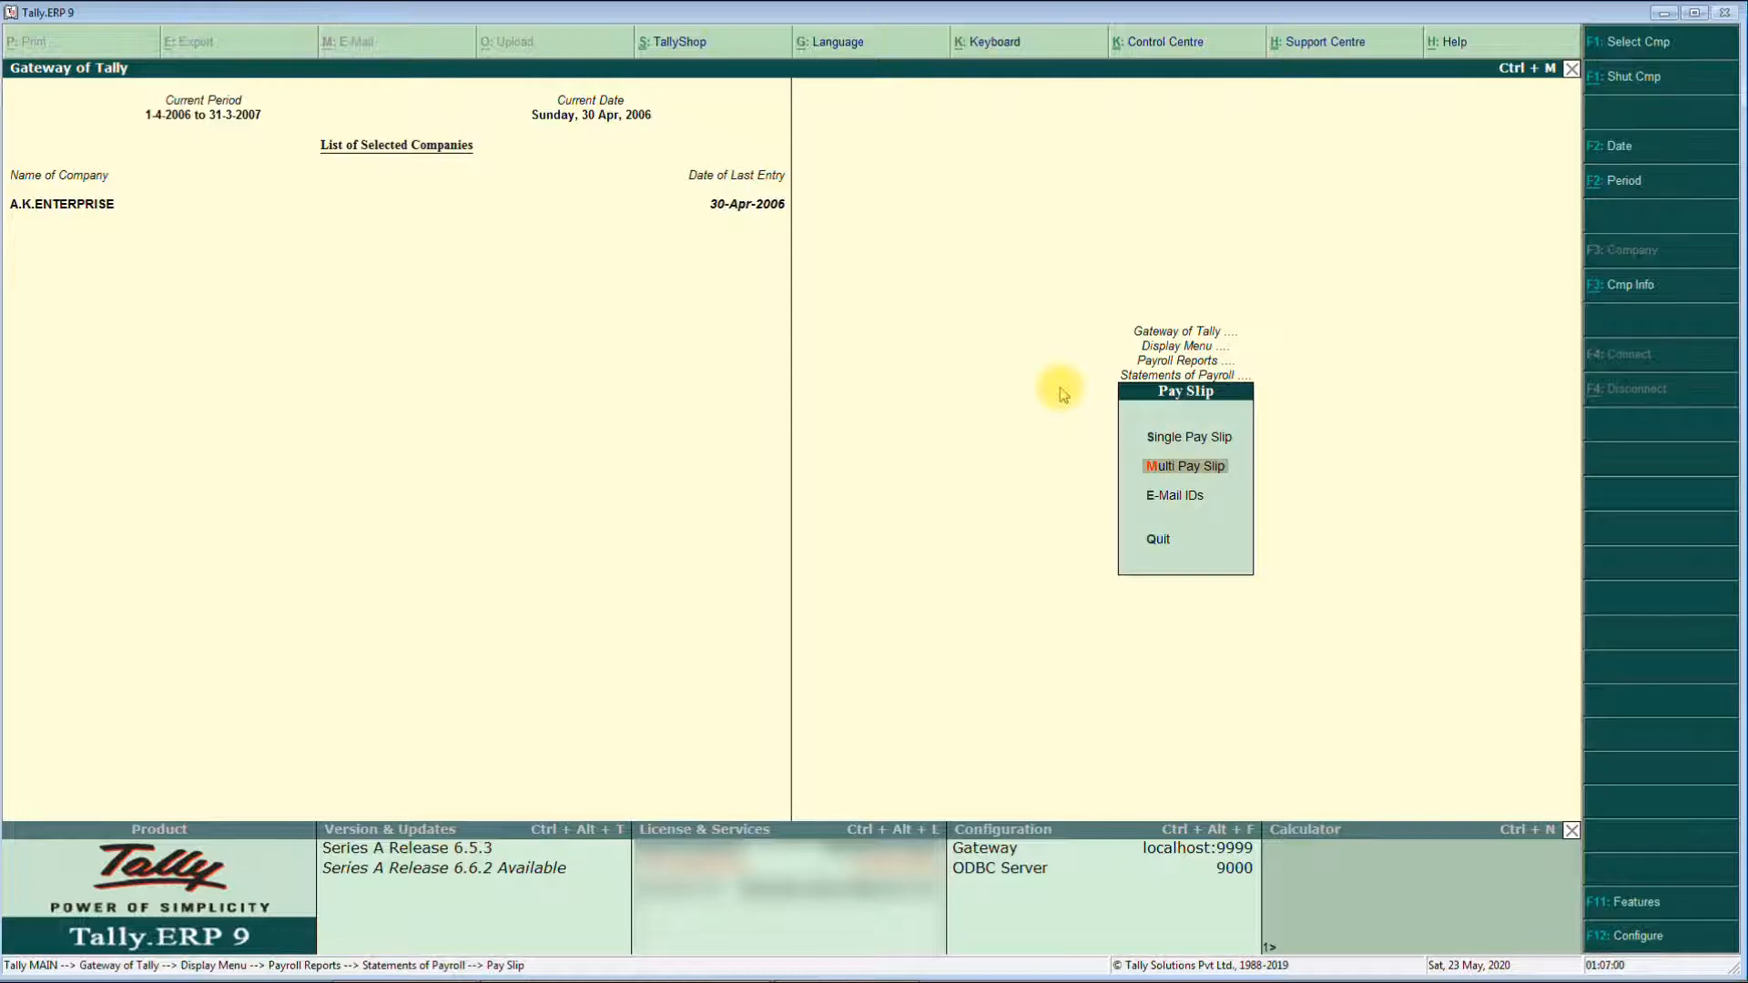
key(Return)
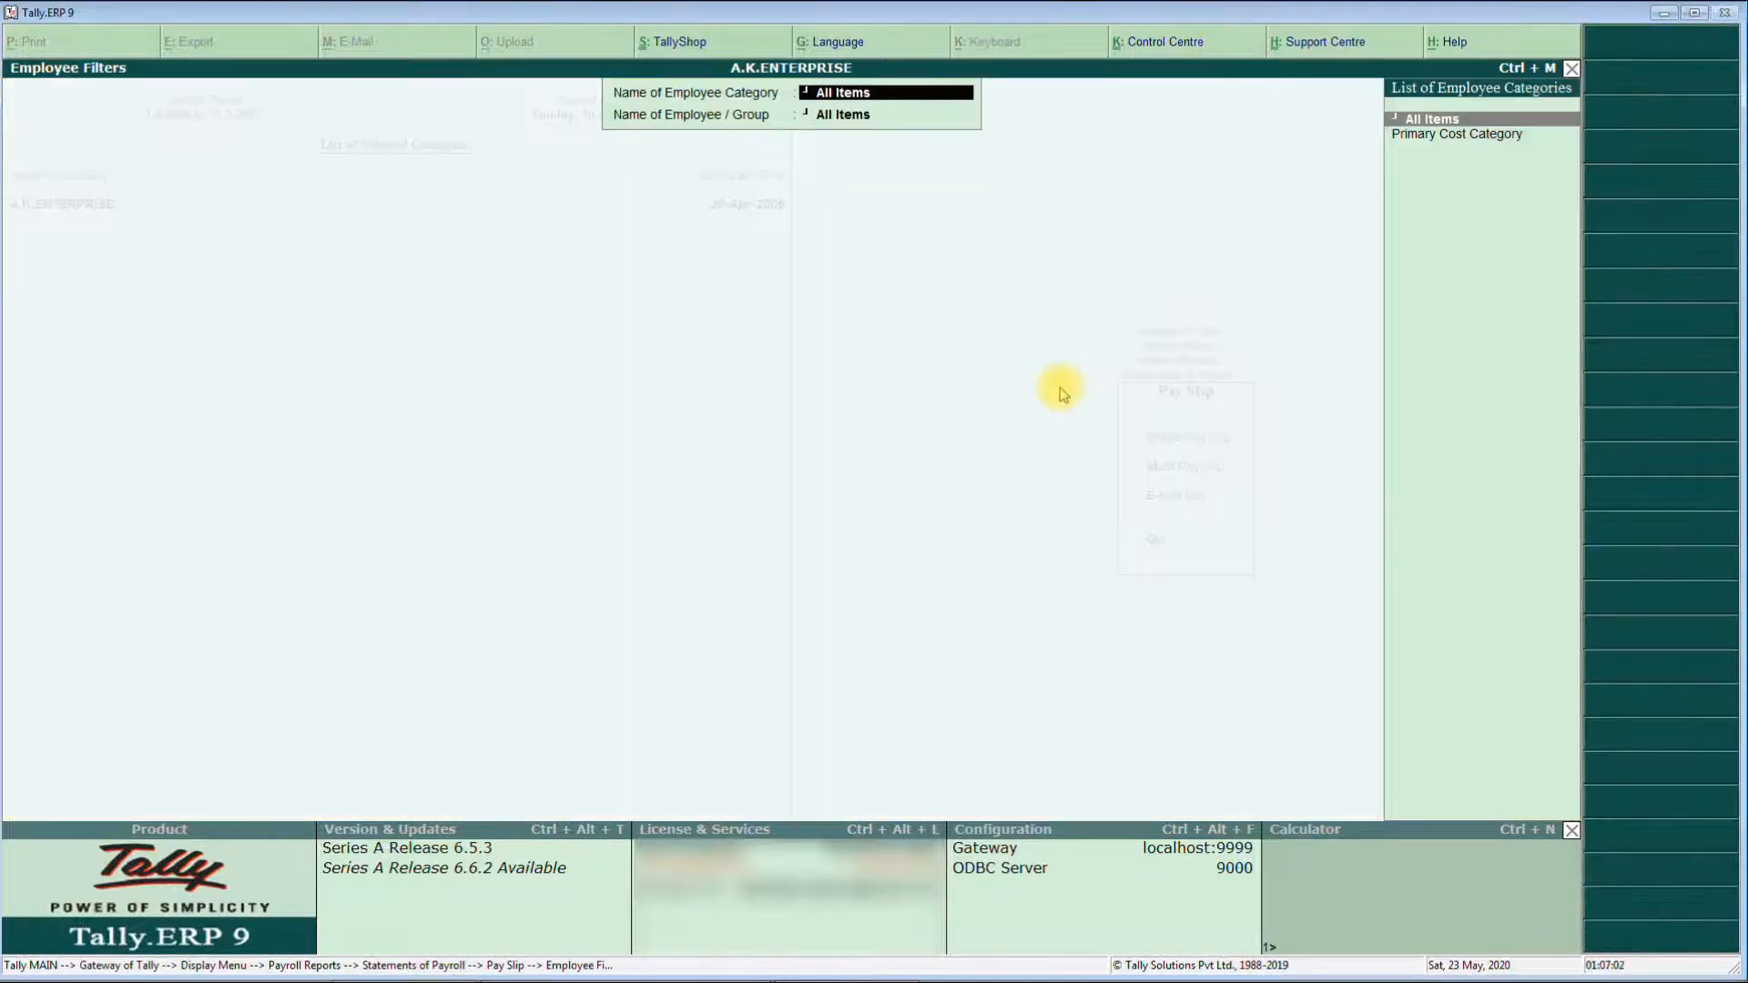
key(Return)
key(Return)
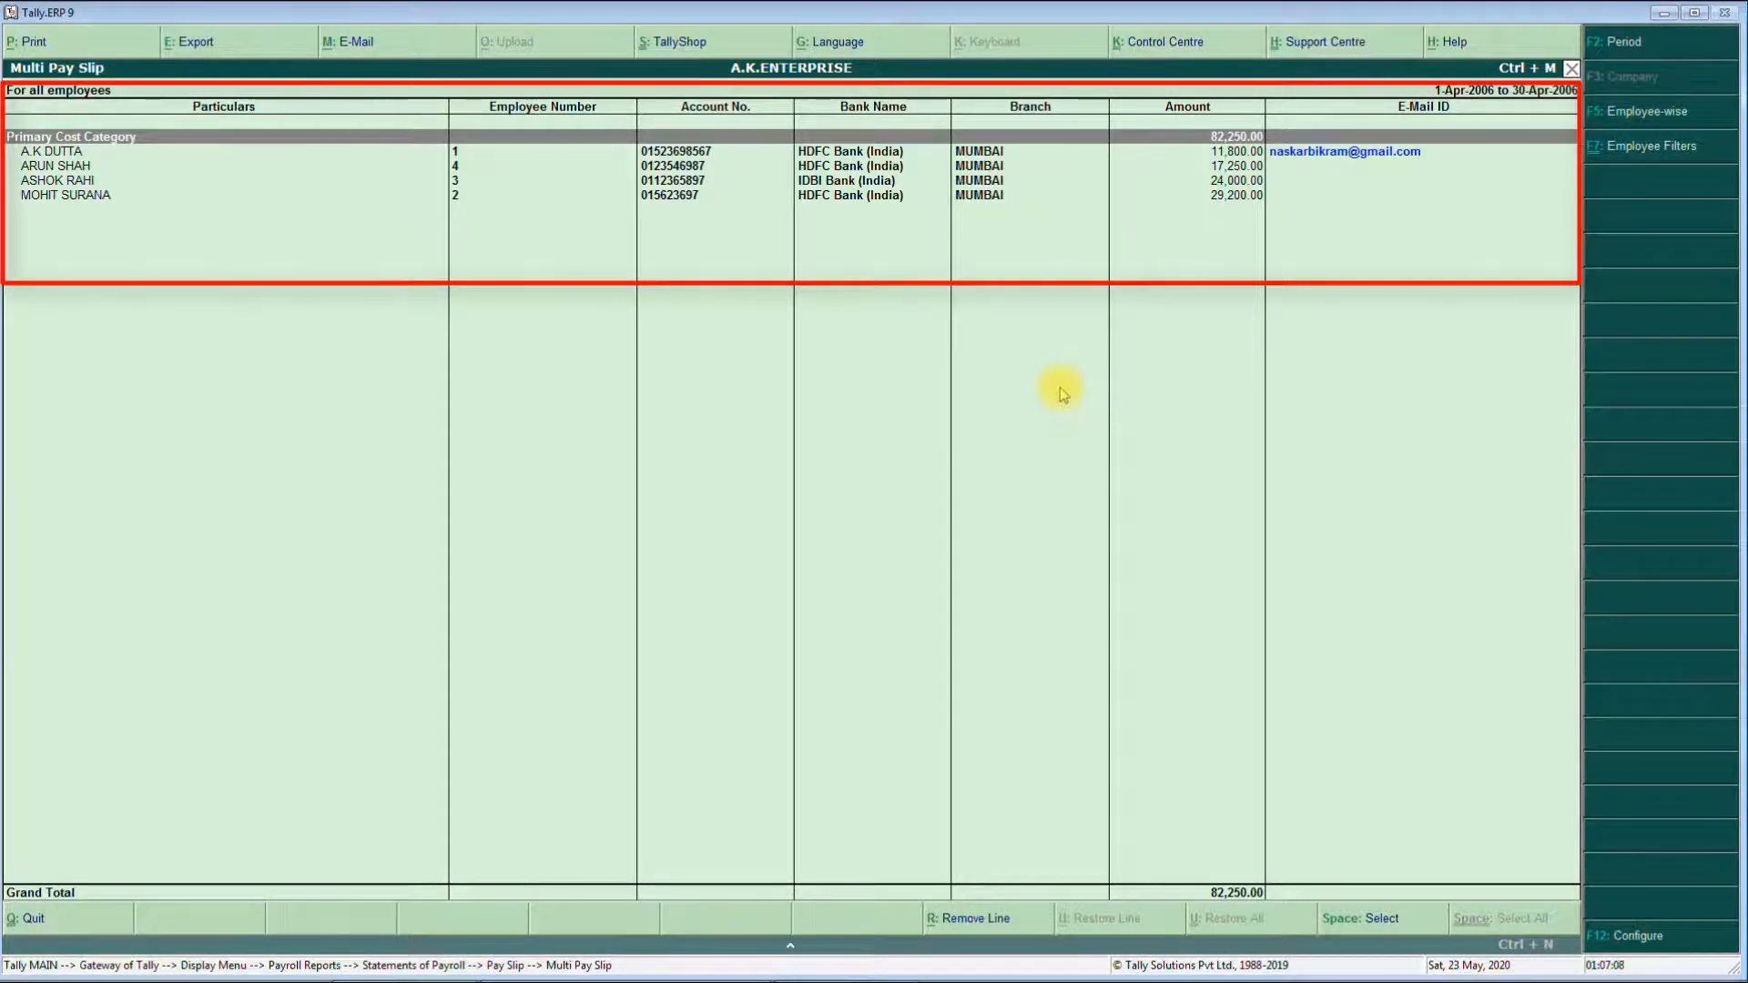
- Preview the multi pay slip printout, look through every employee's page and close the preview
key(alt+p)
key(Return)
key(Return)
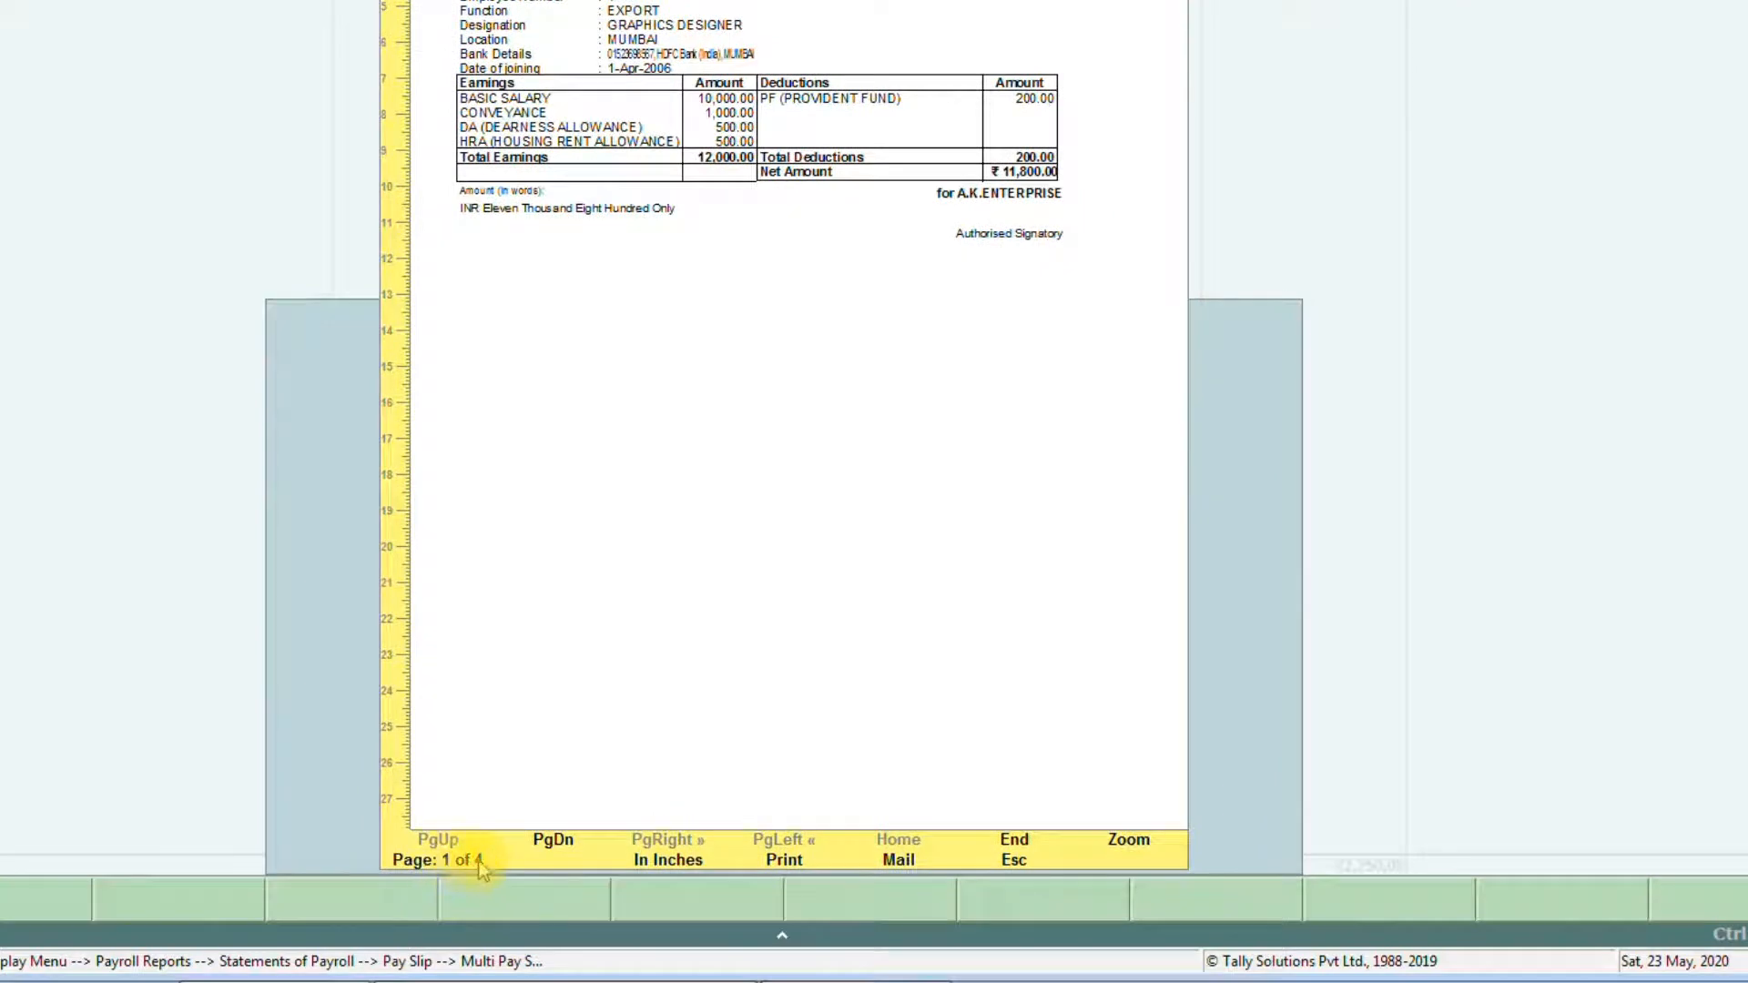
key(Page_Down)
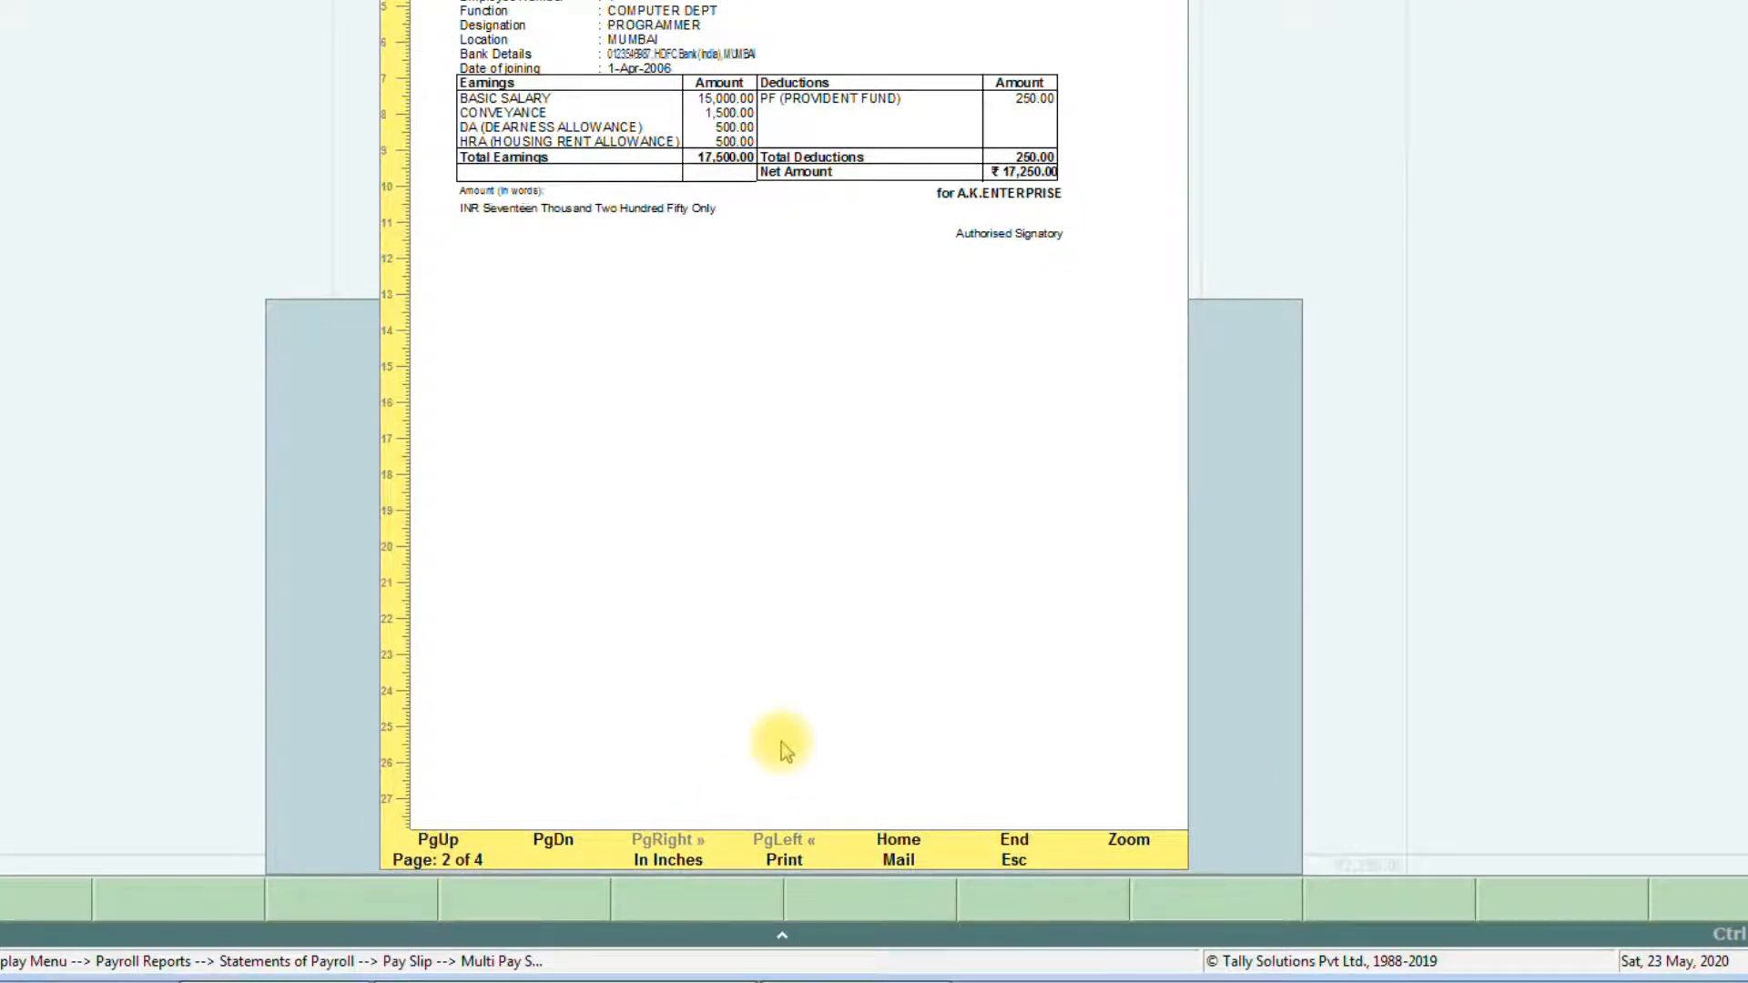
key(Page_Down)
key(Page_Down)
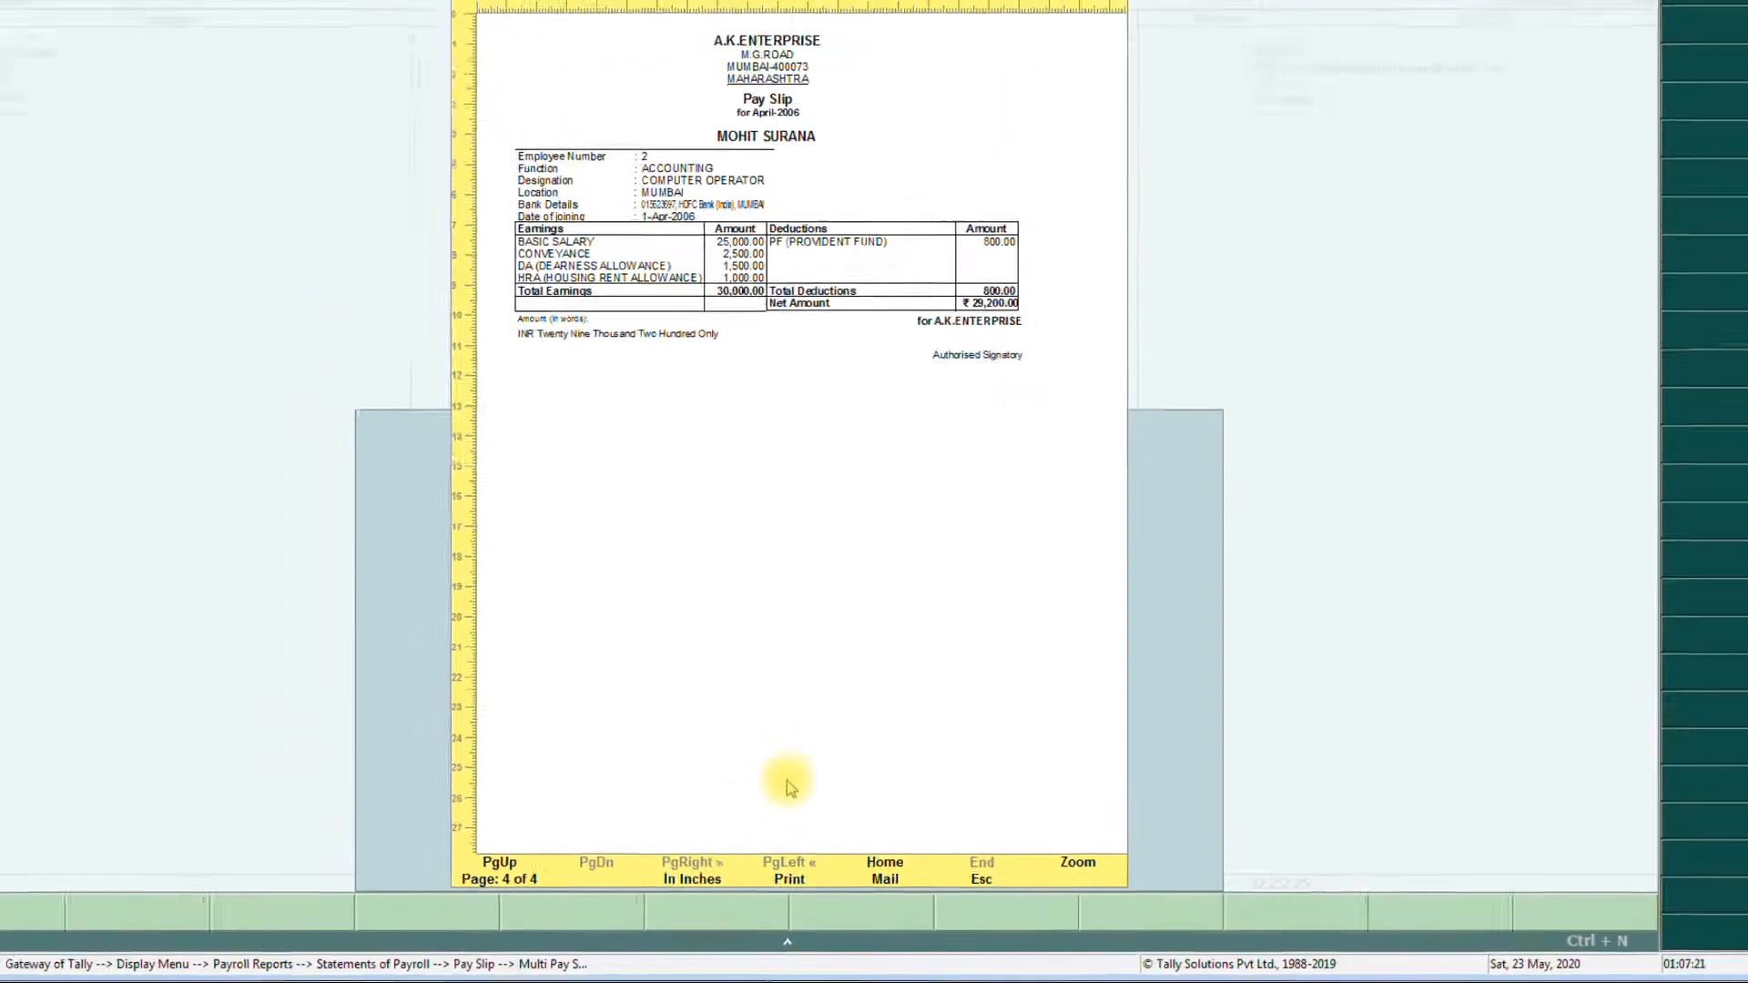
key(Page_Up)
key(Page_Up)
key(Page_Up)
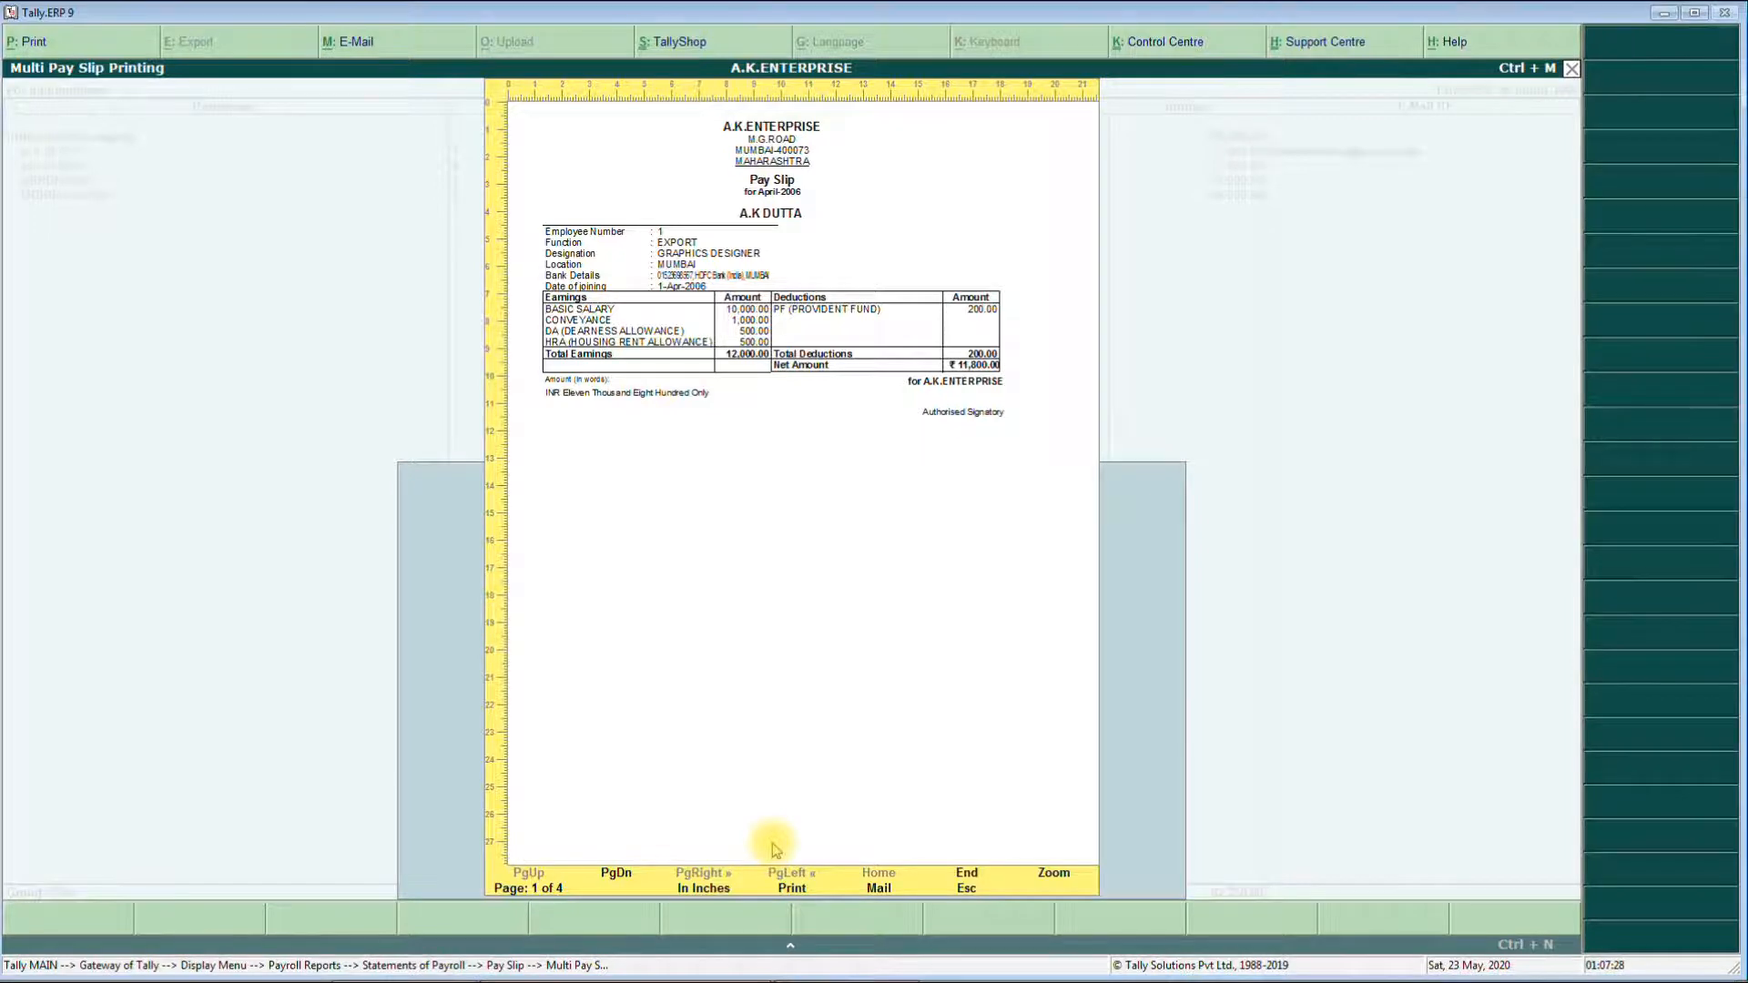
key(Escape)
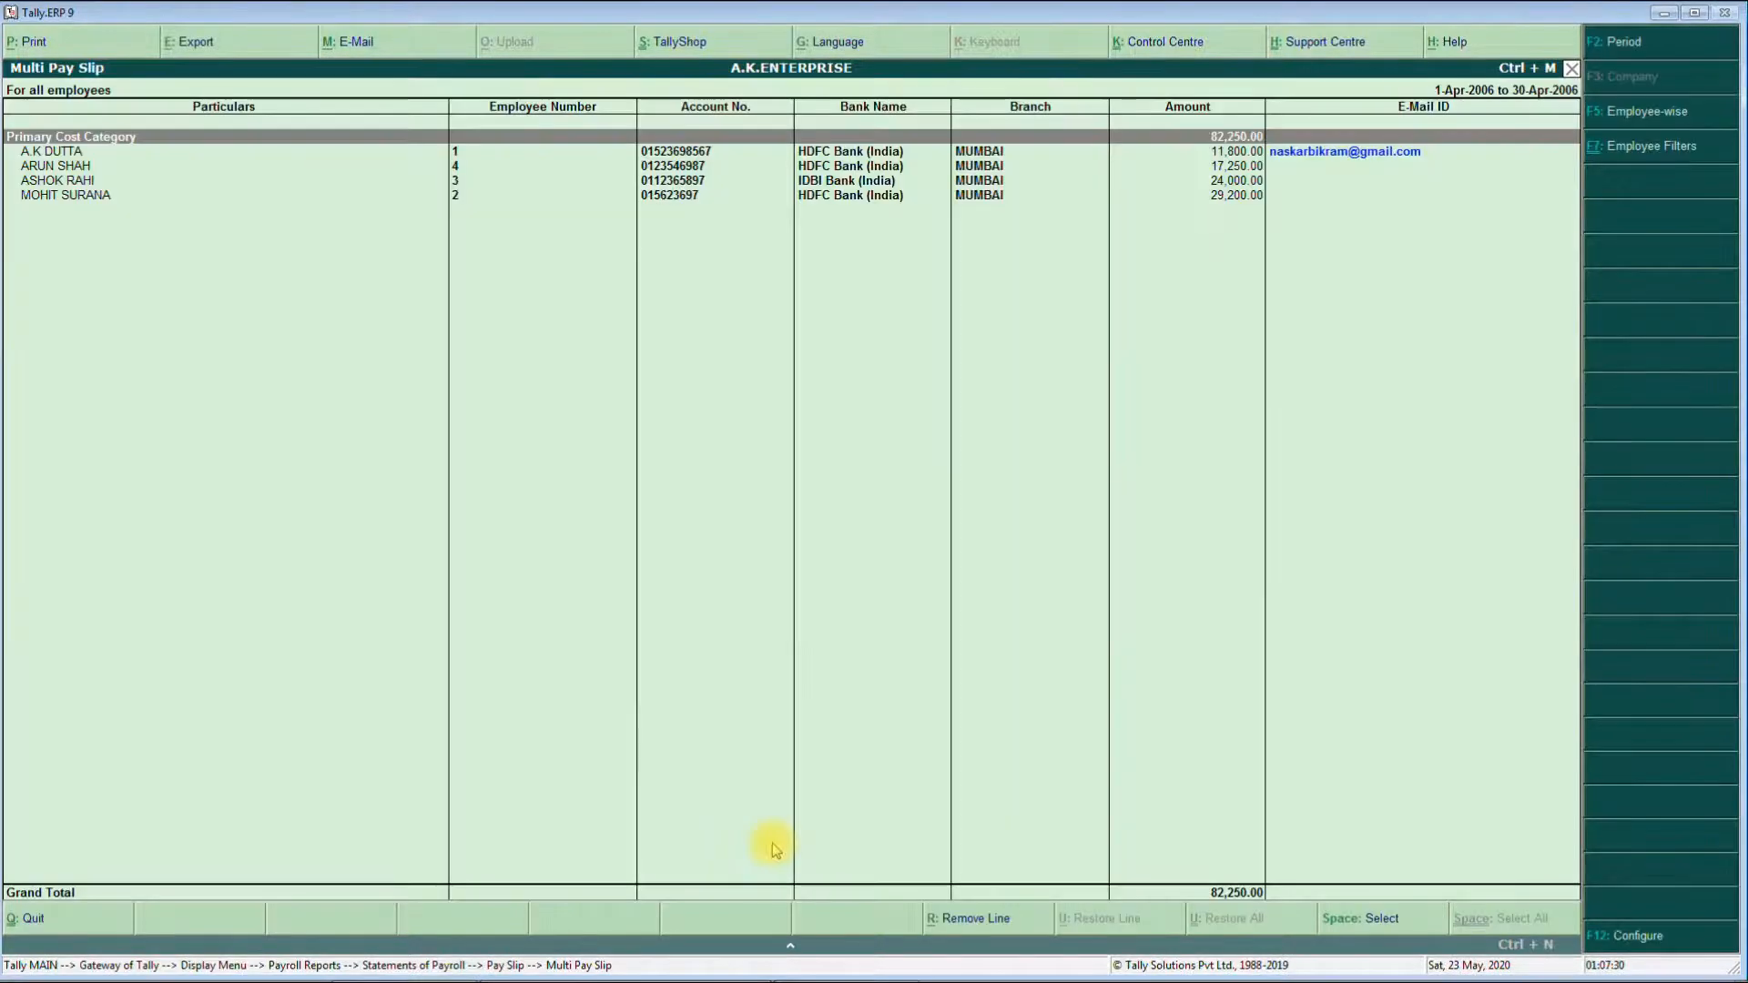
- View the first employee's pay slip from the Multi Pay Slip report, then return to the pay slip report choices
key(Return)
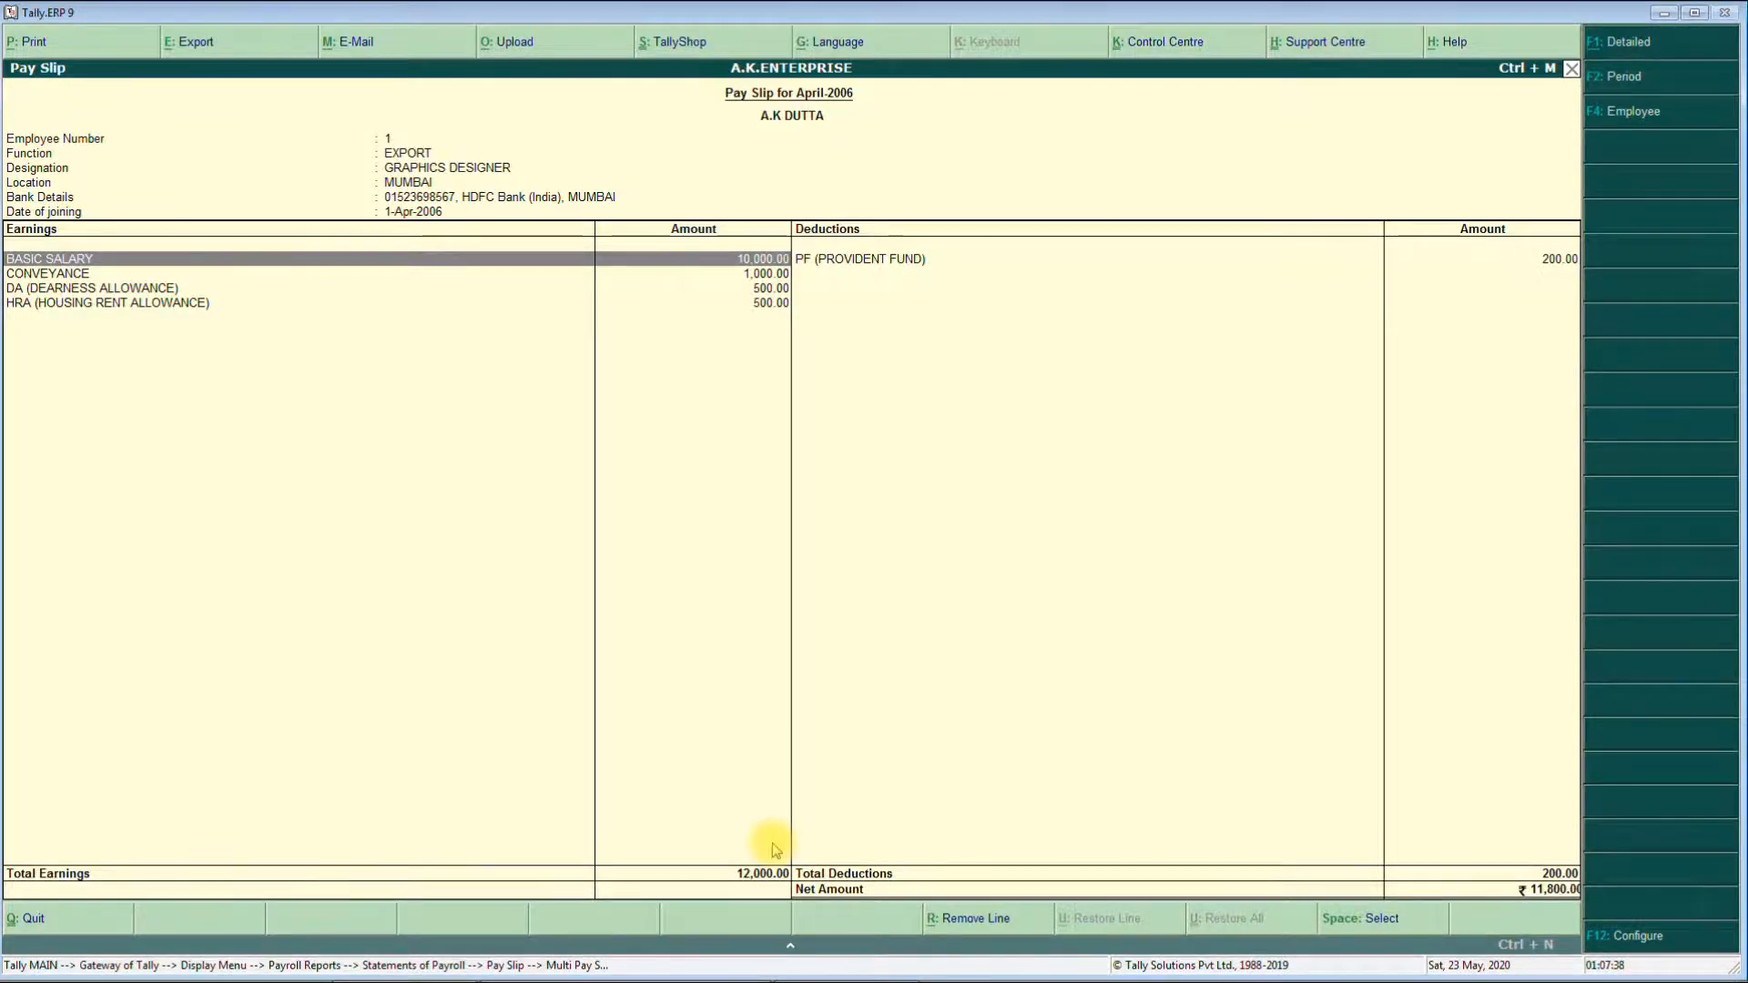
key(Escape)
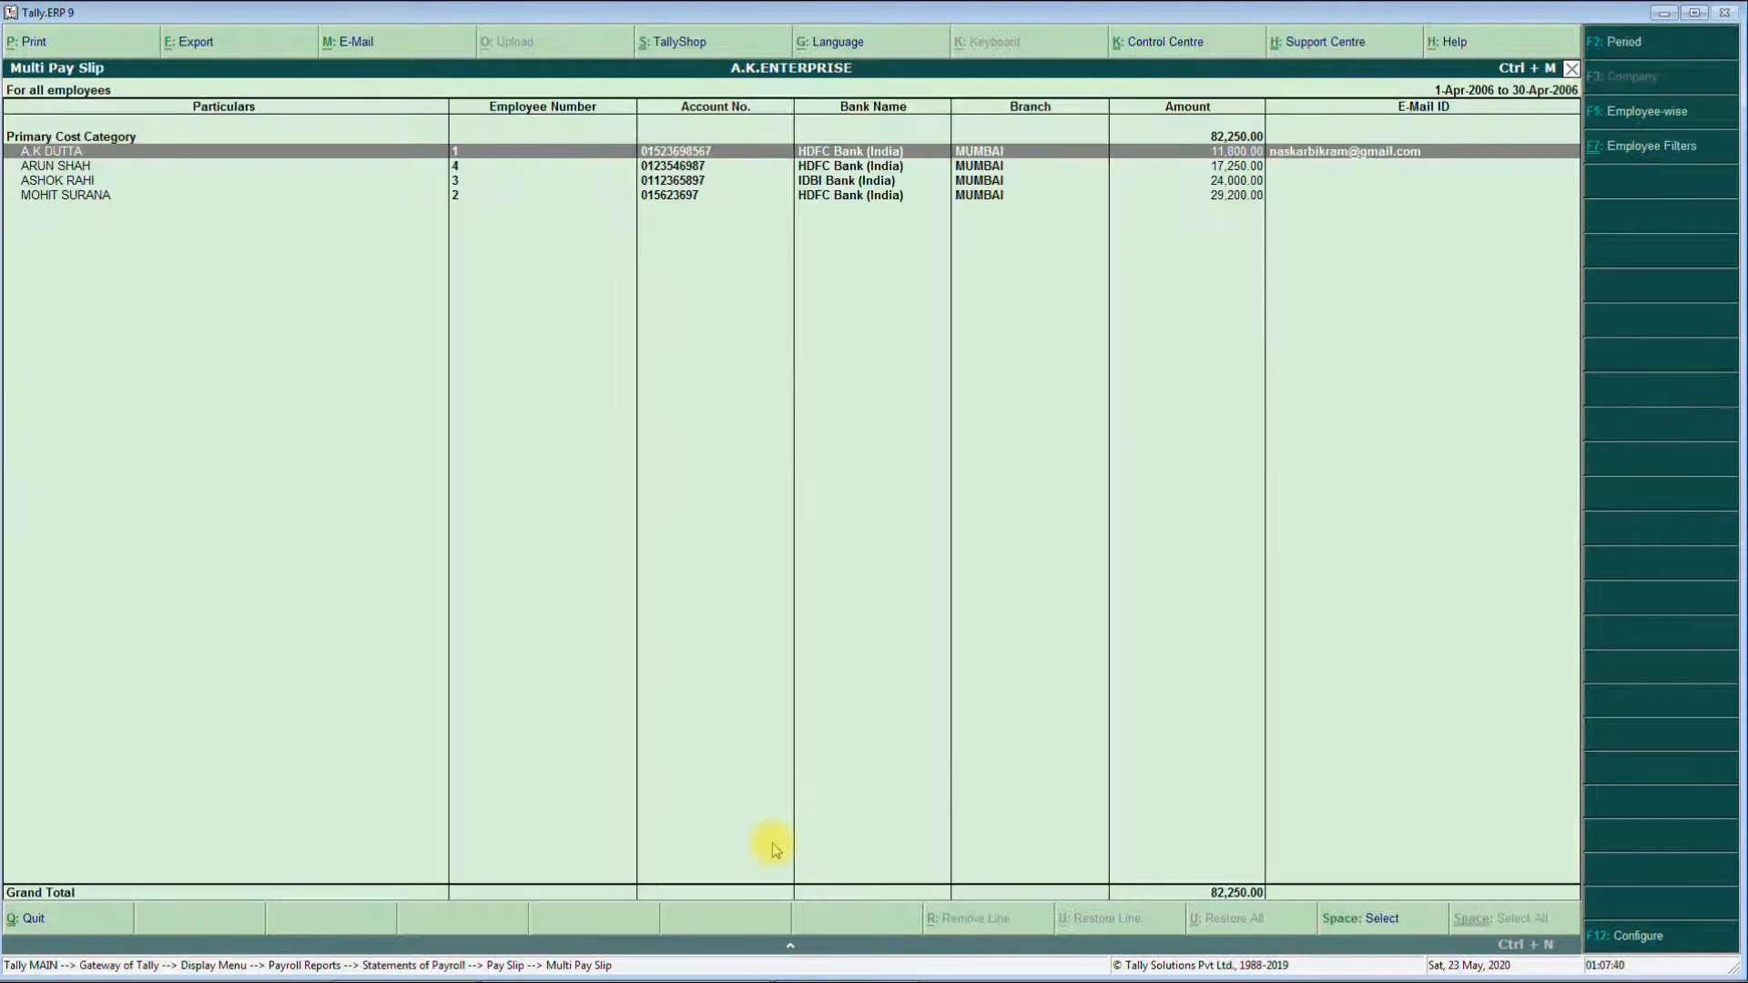
key(Escape)
key(Escape)
key(Escape)
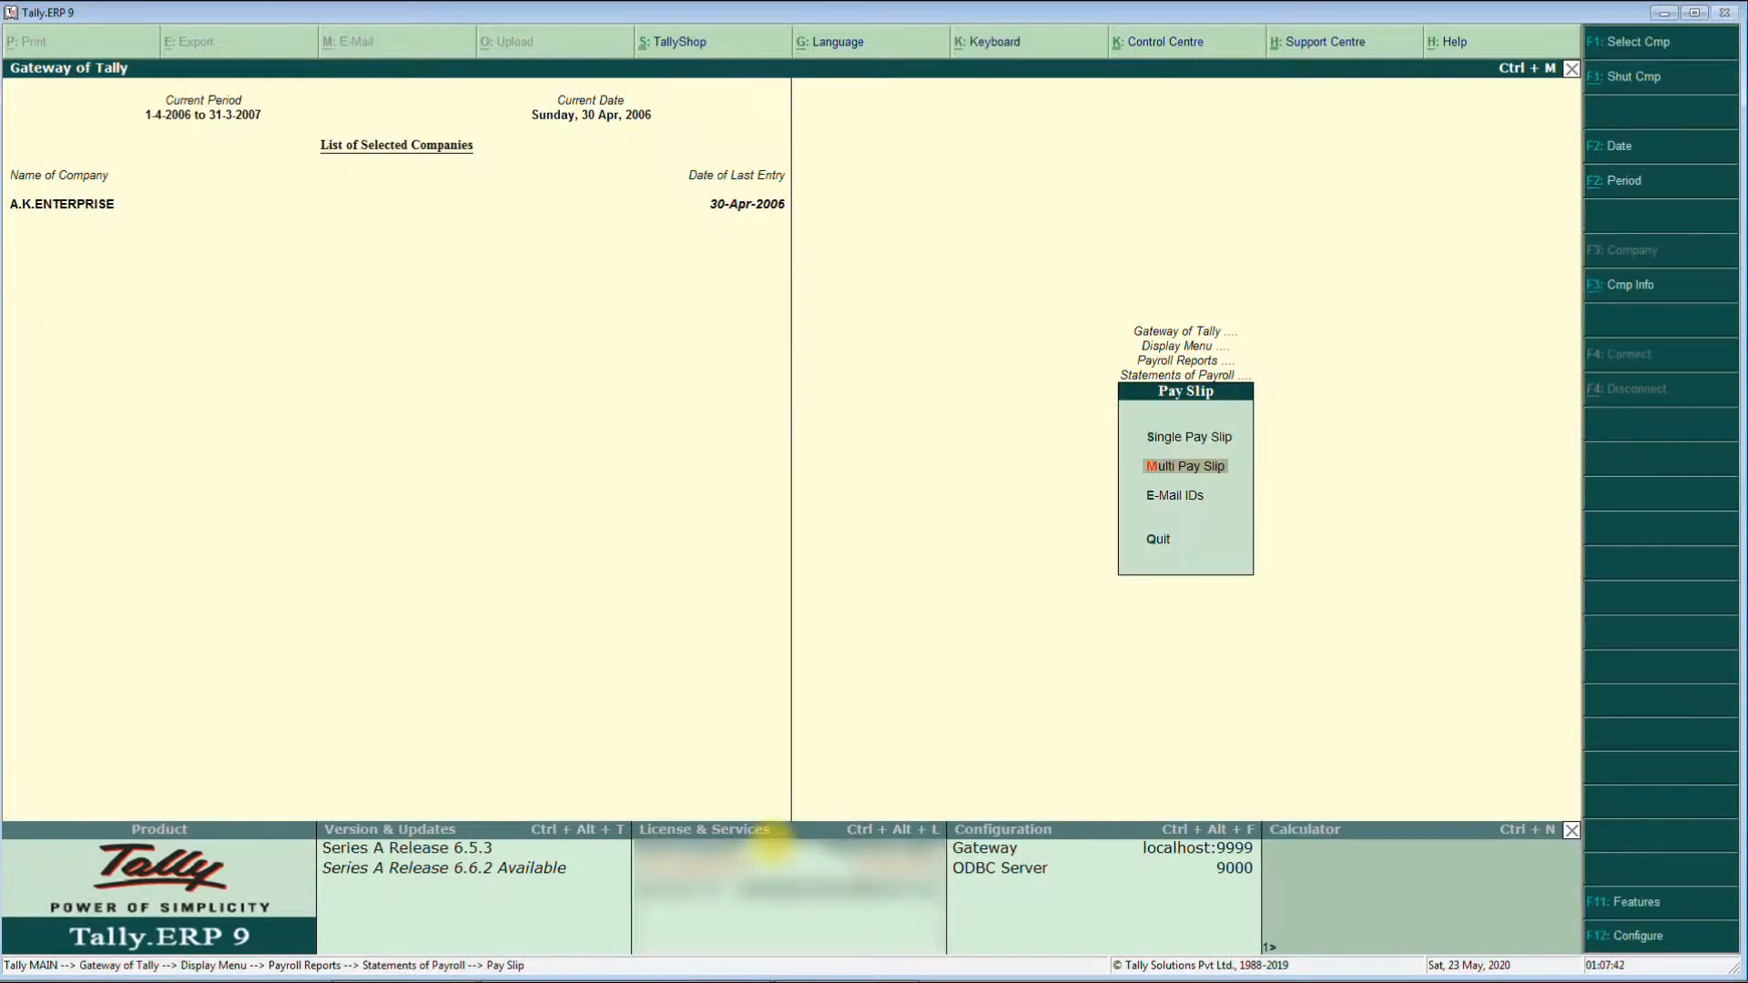
- View the E-Mail IDs report for the employees and return to the pay slip report choices
key(Down)
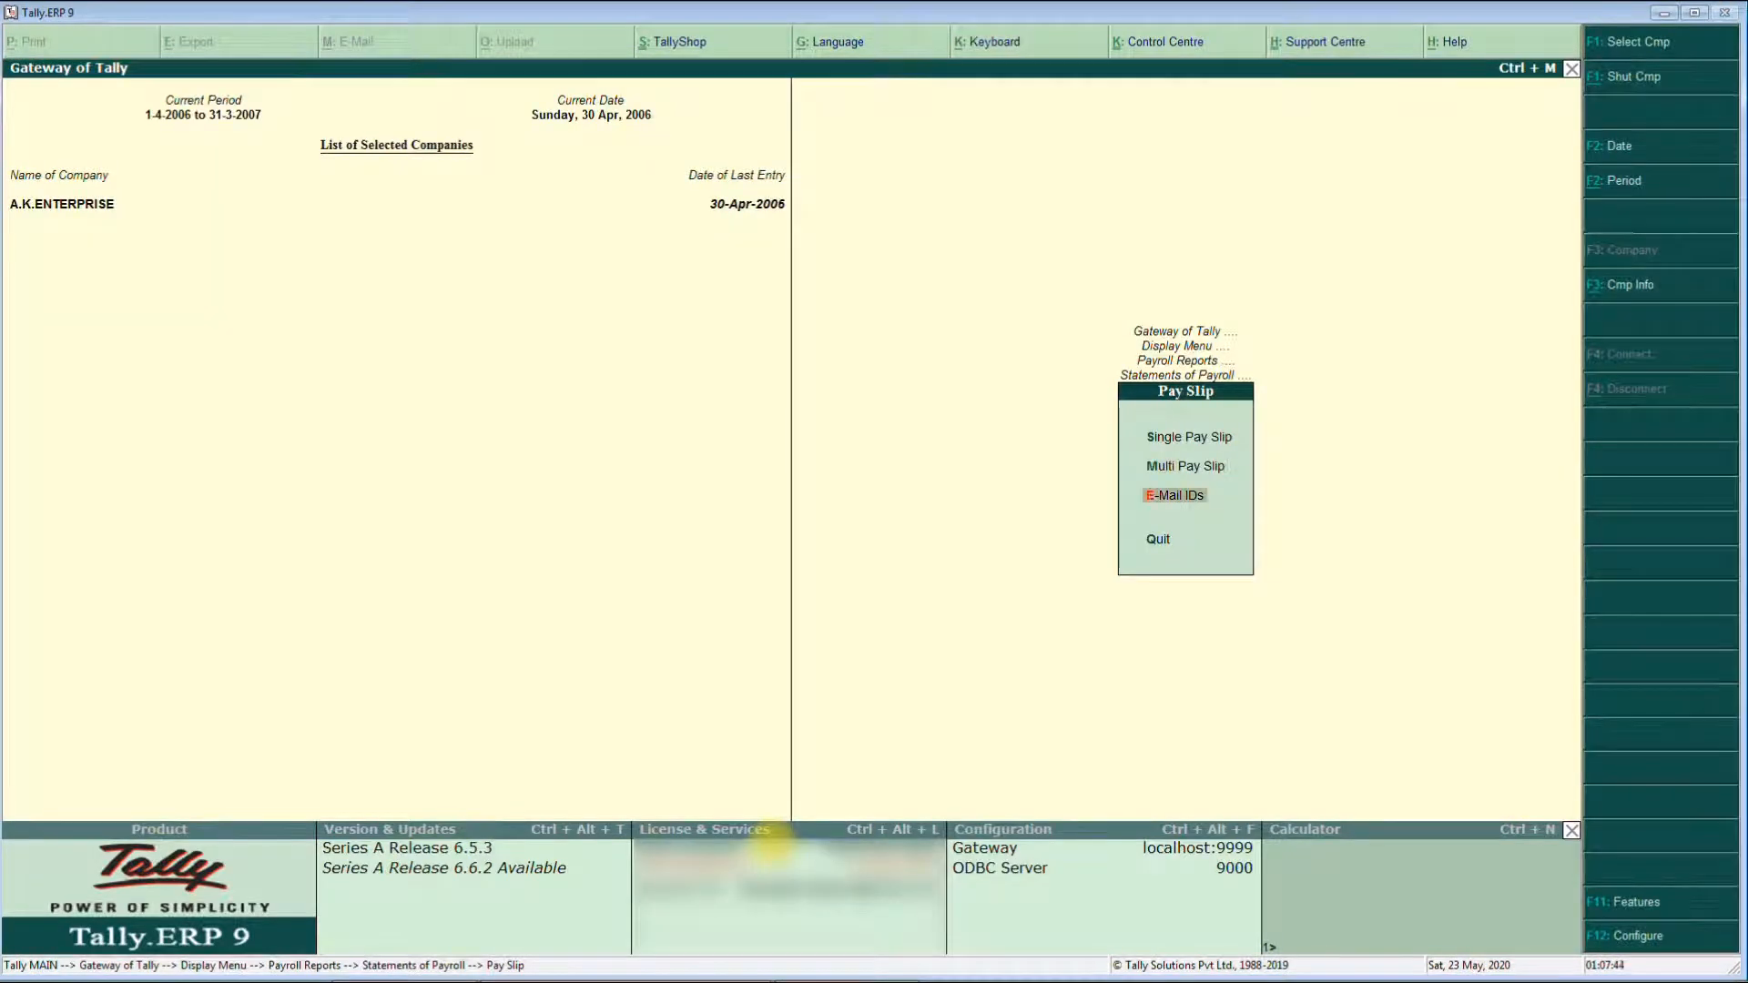
key(Return)
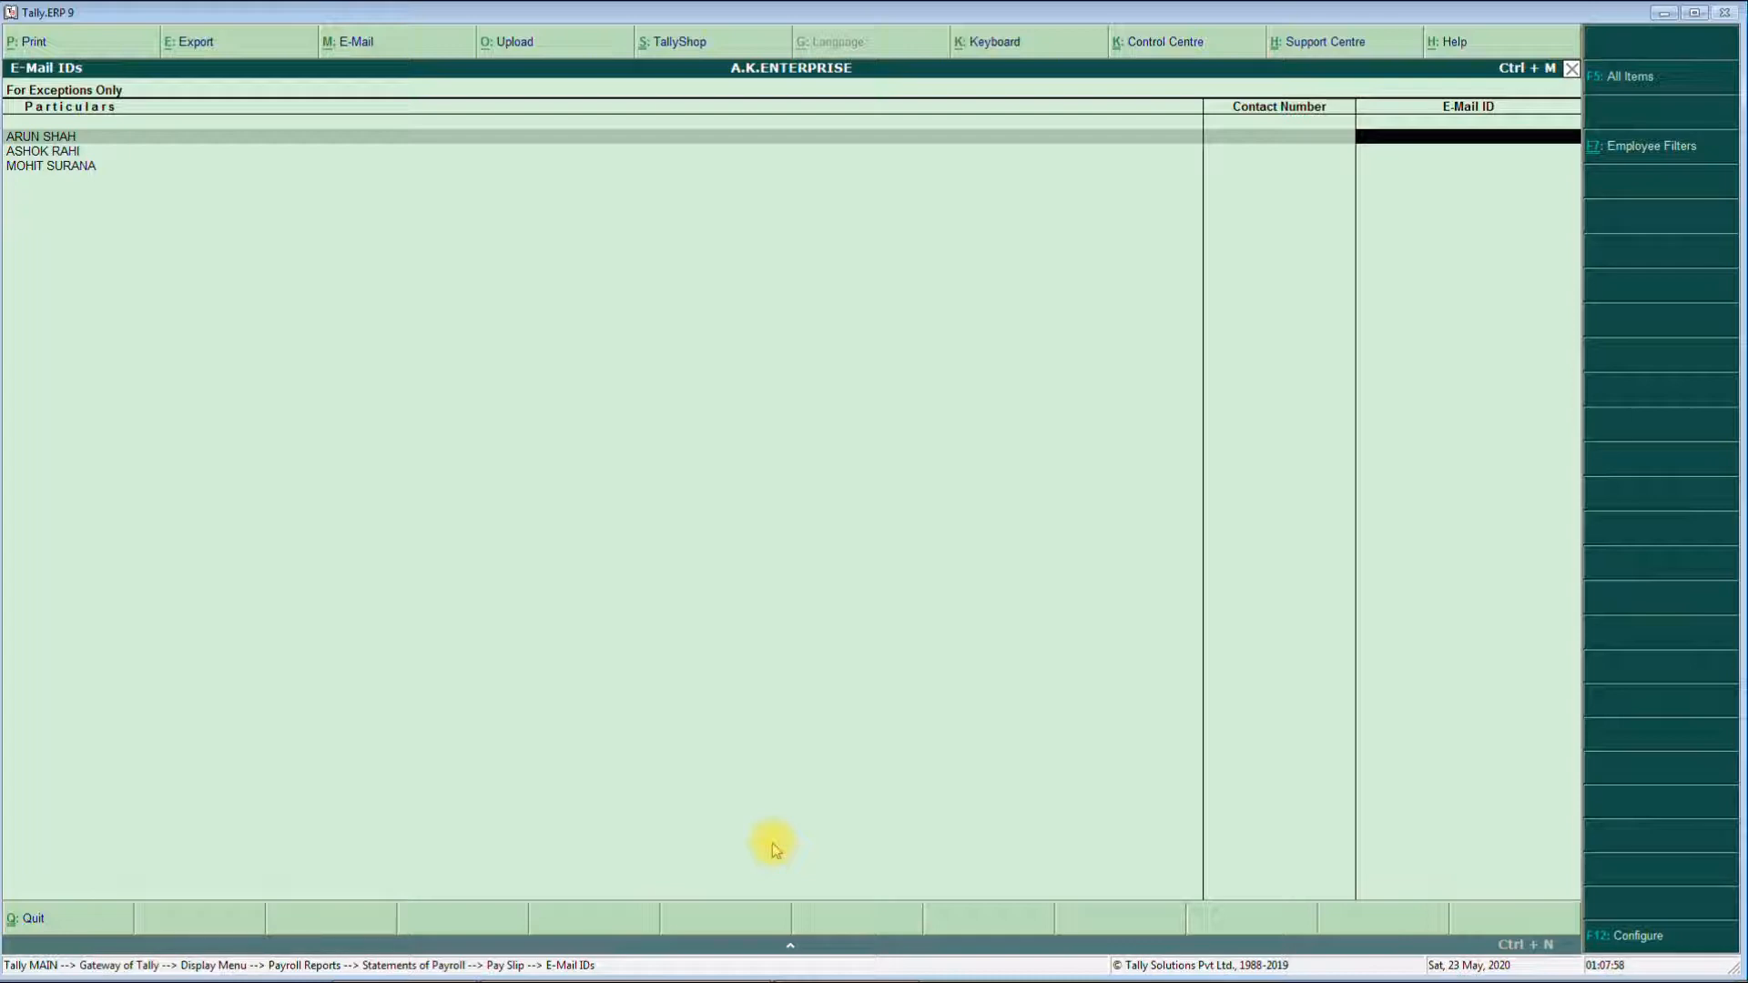
key(Escape)
key(Return)
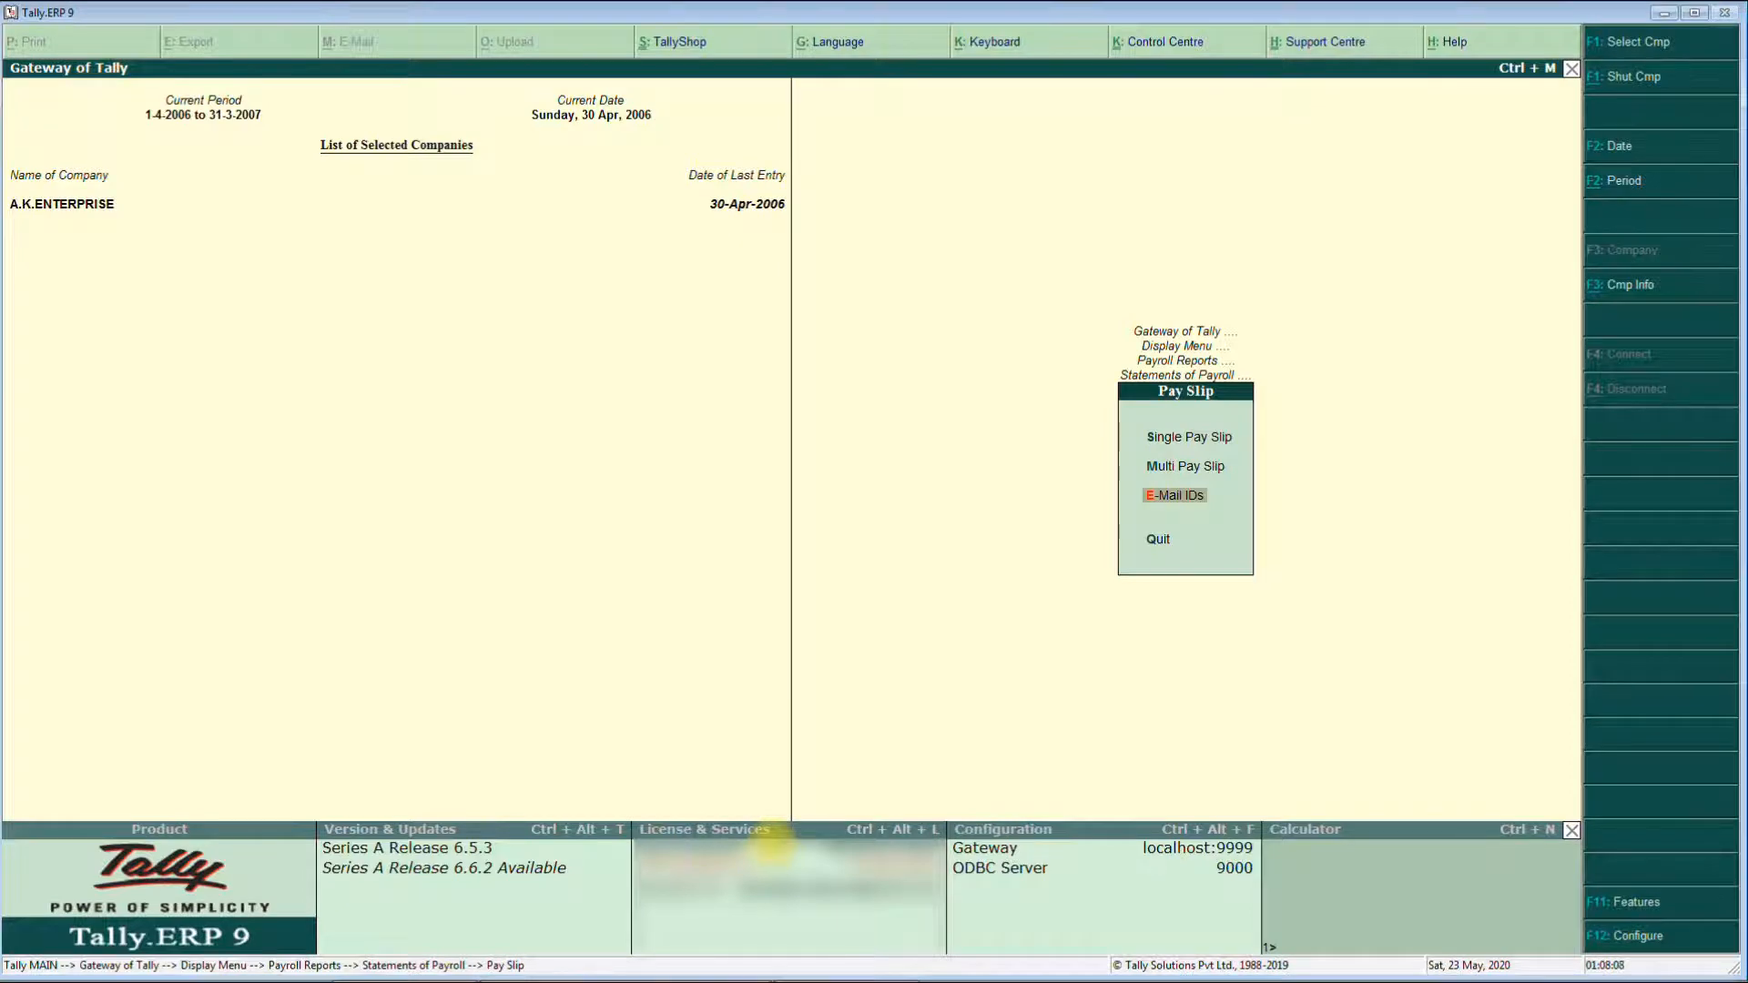
- Display the first listed employee's pay slip from the Single Pay Slip report
key(Up)
key(Up)
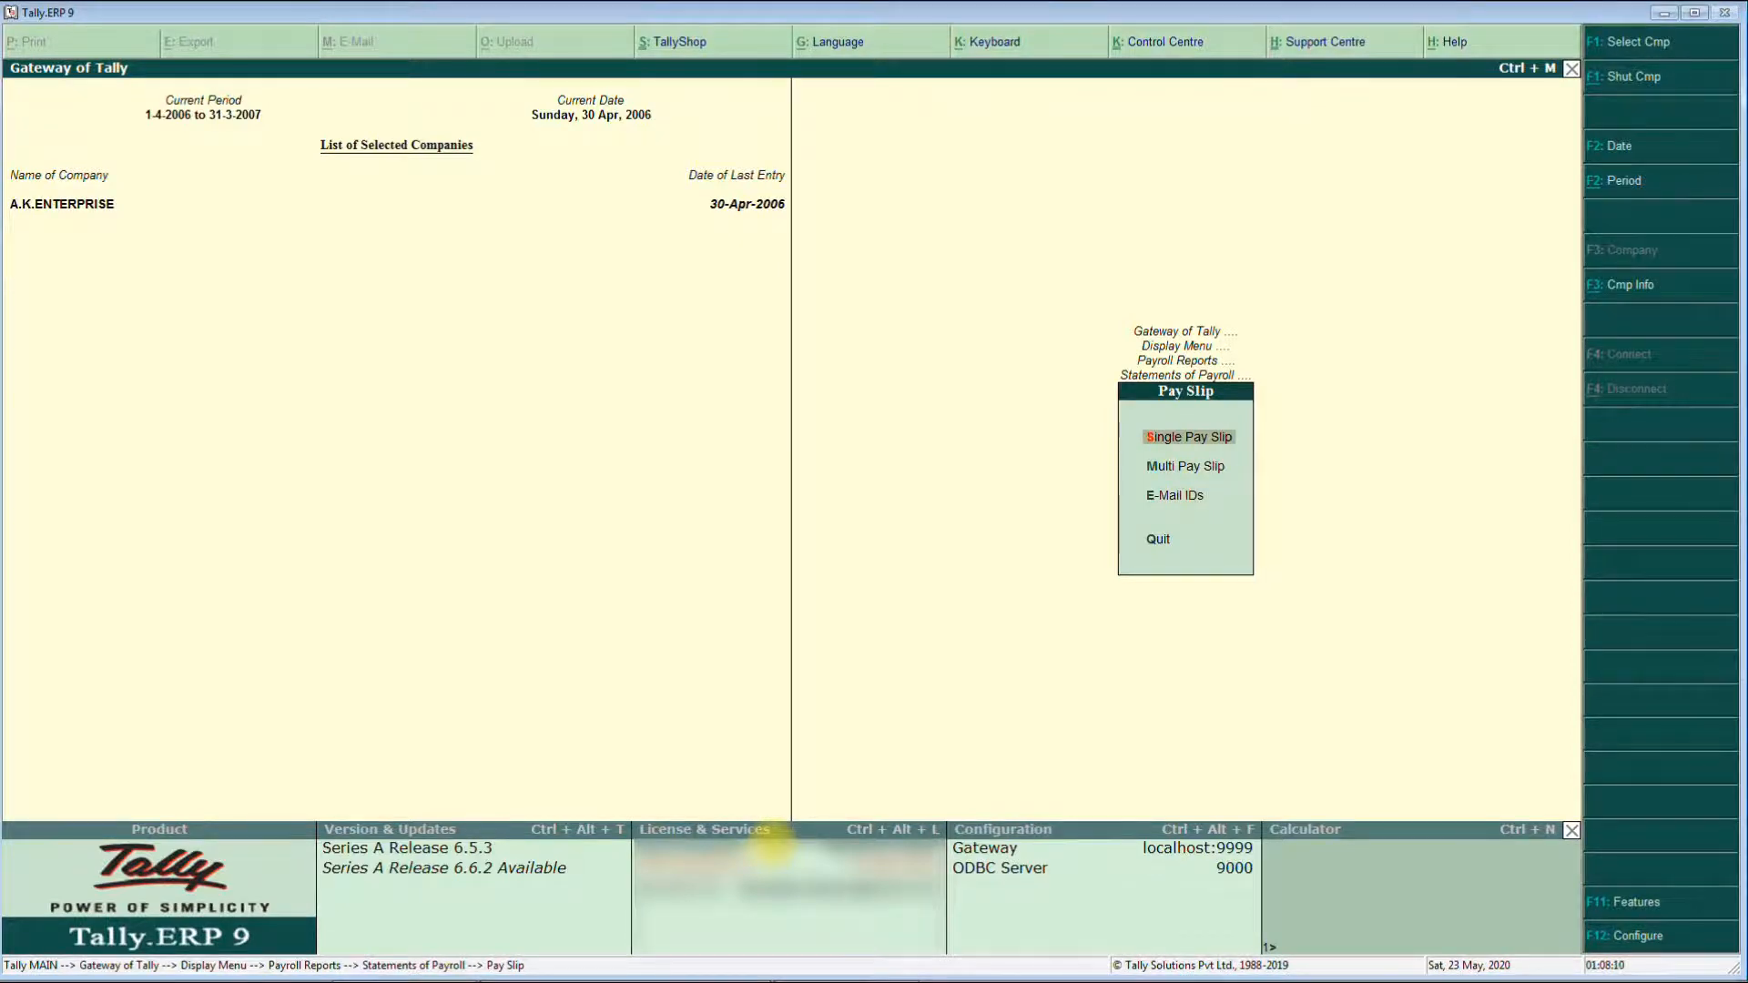
key(Return)
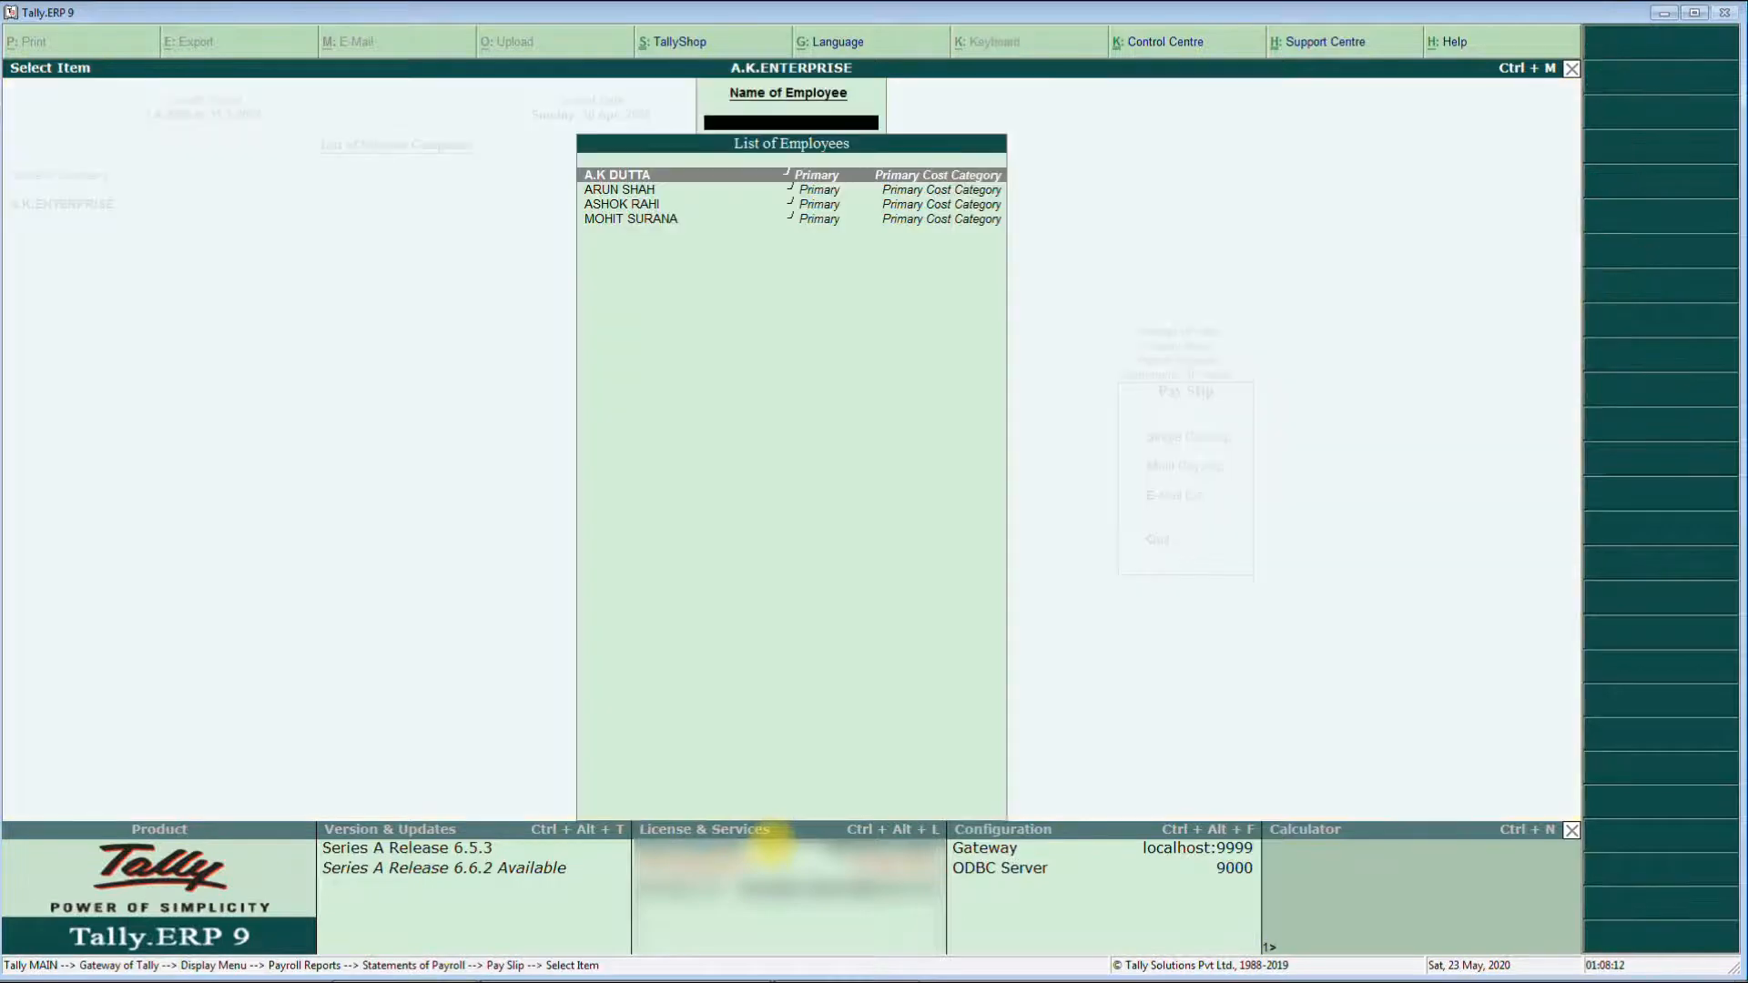
key(Return)
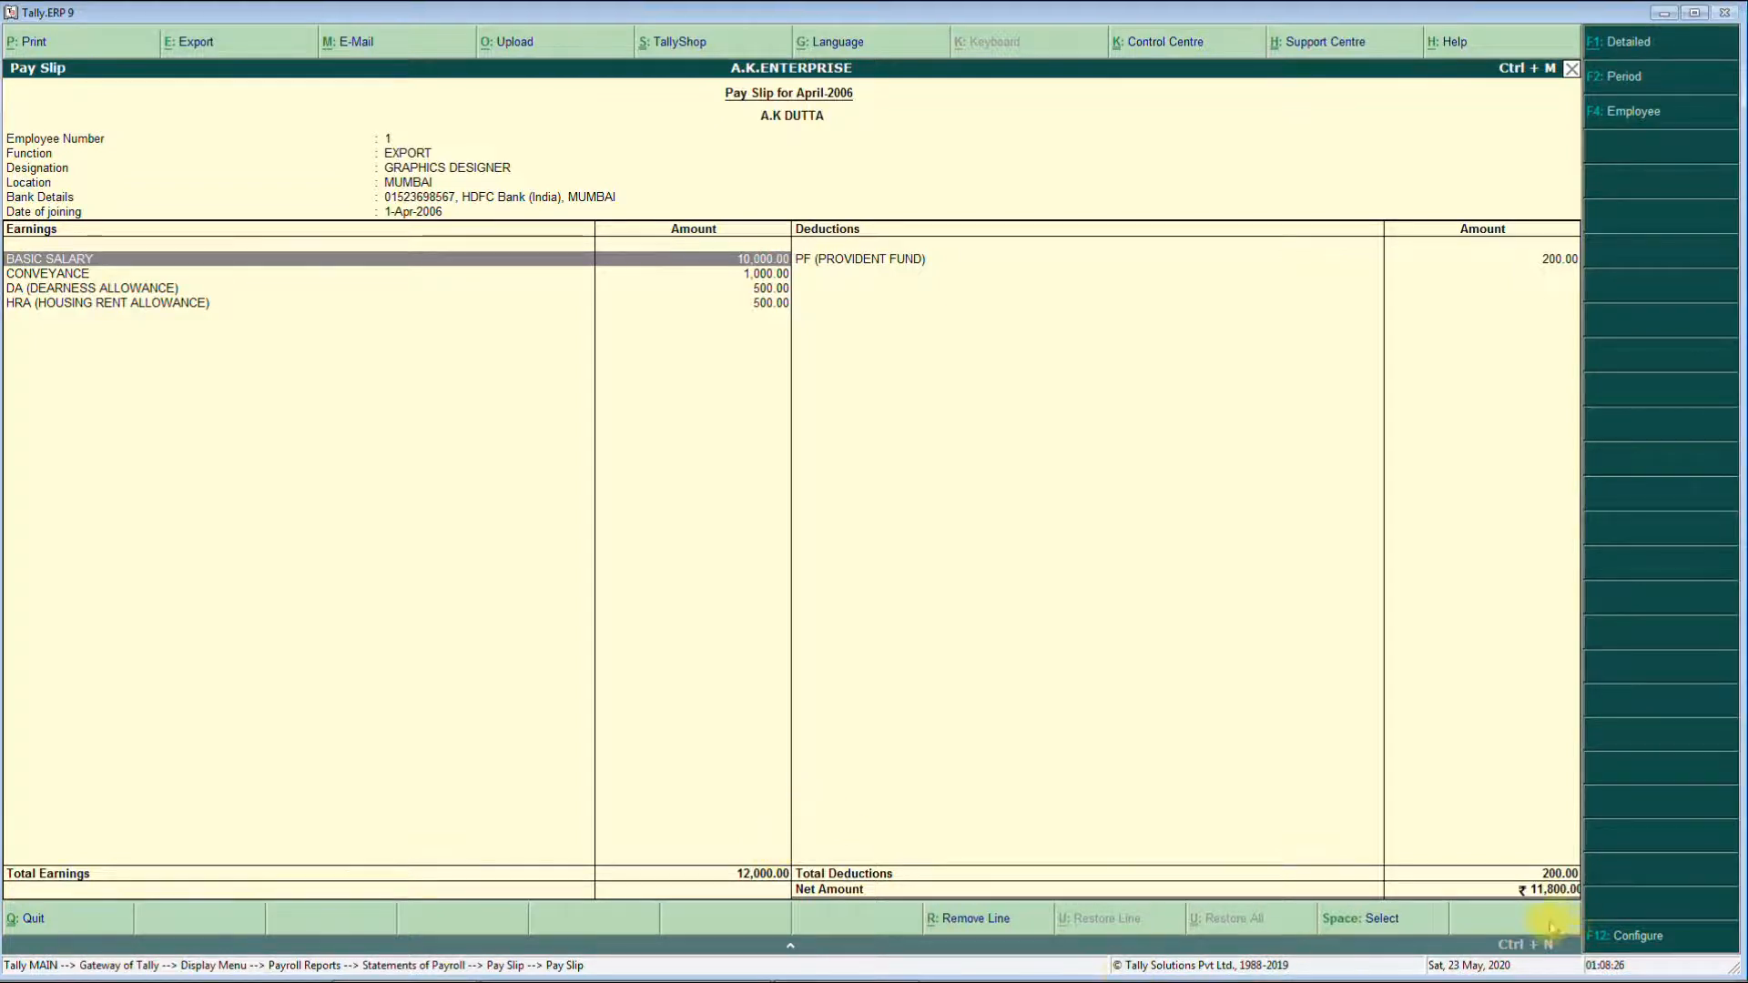
- Configure the pay slip with Show vertical pay slip set to Yes and accept the configuration
key(F12)
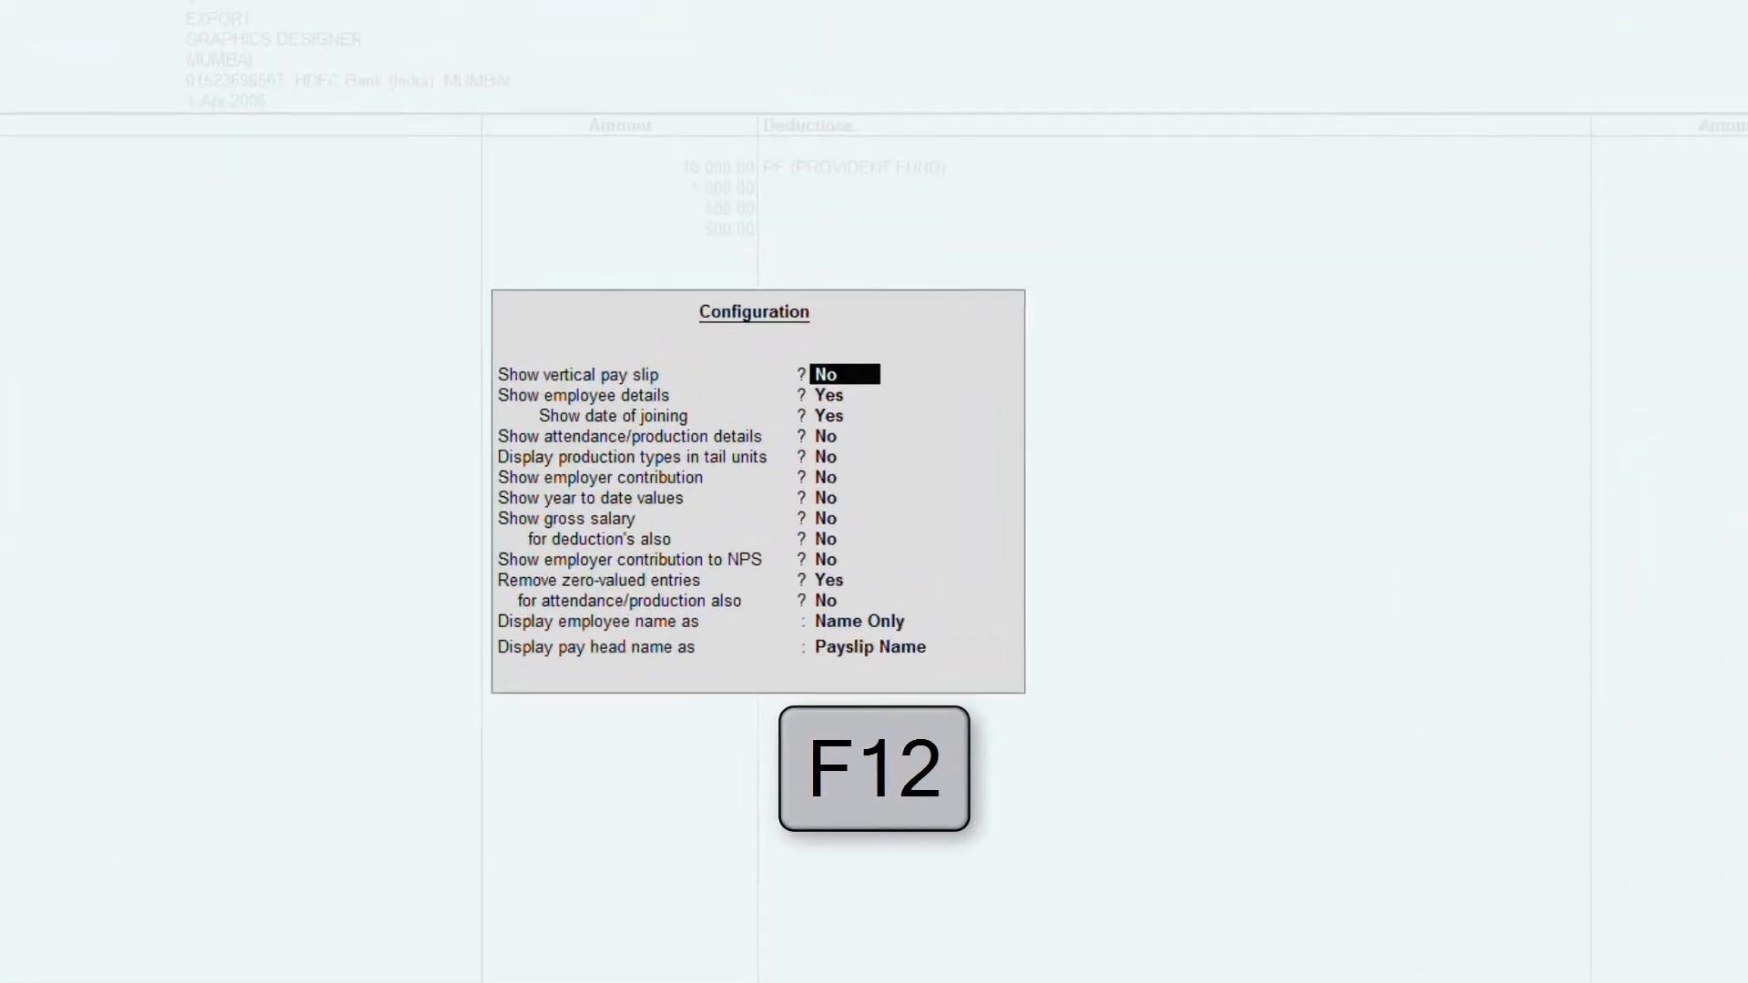
text(y)
key(Return)
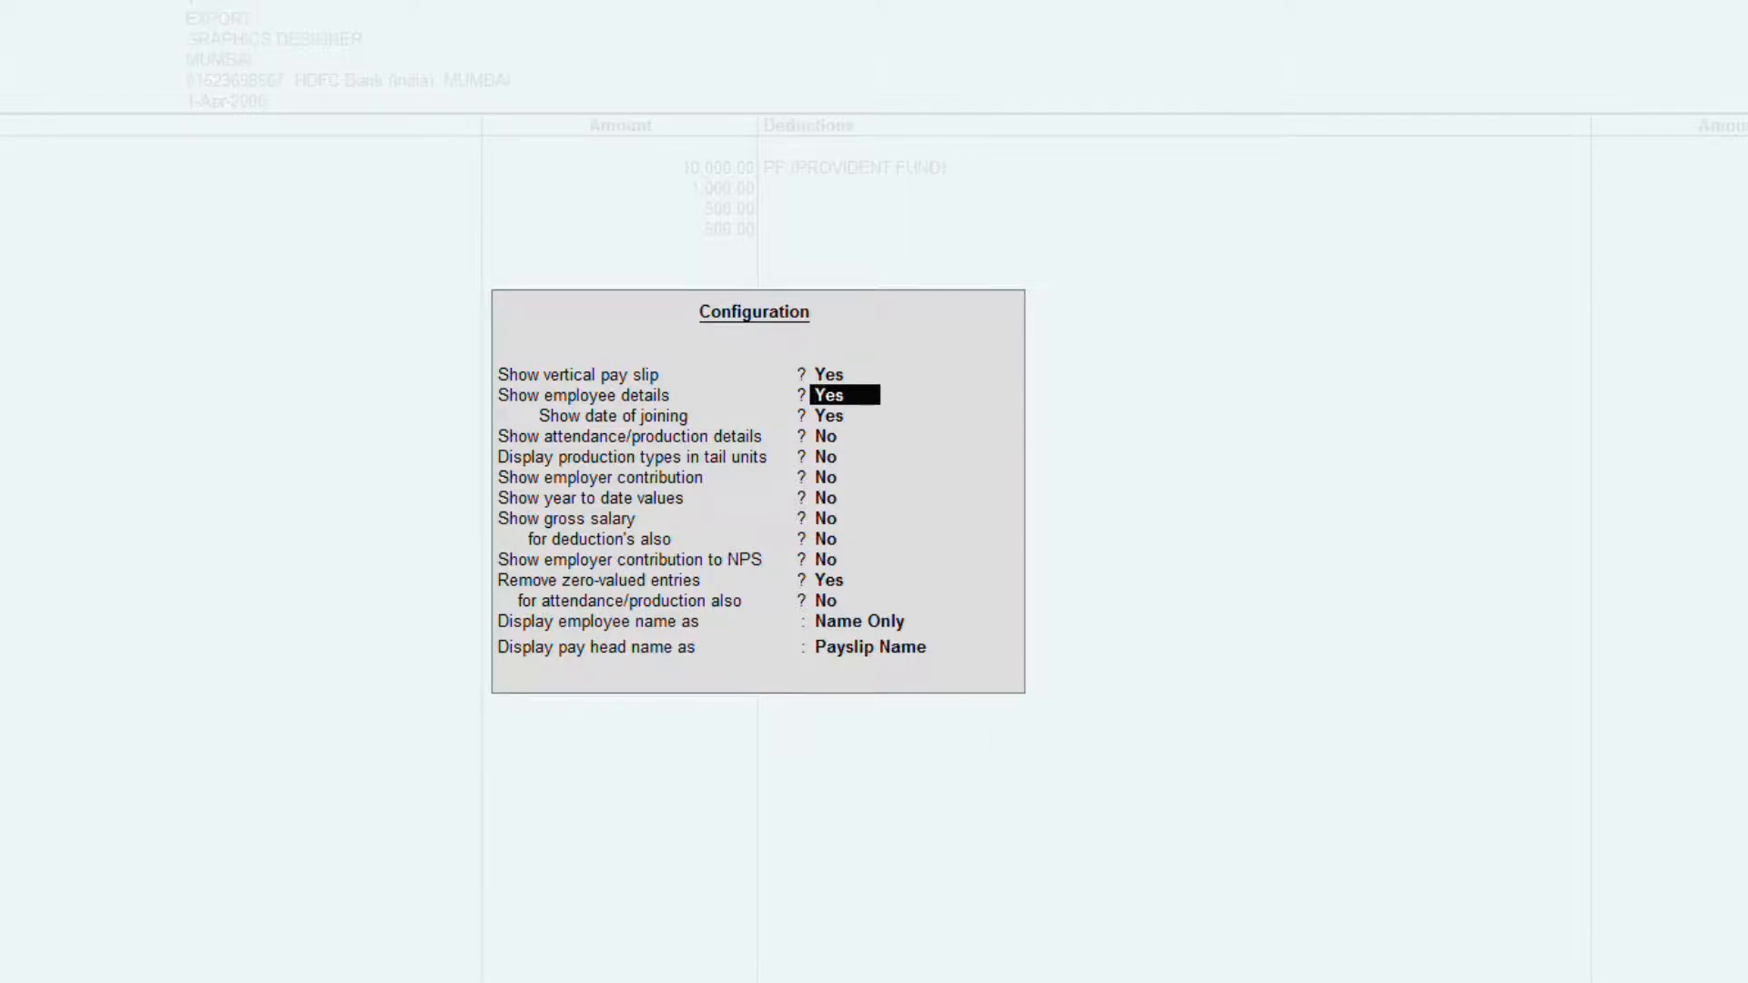
key(ctrl+a)
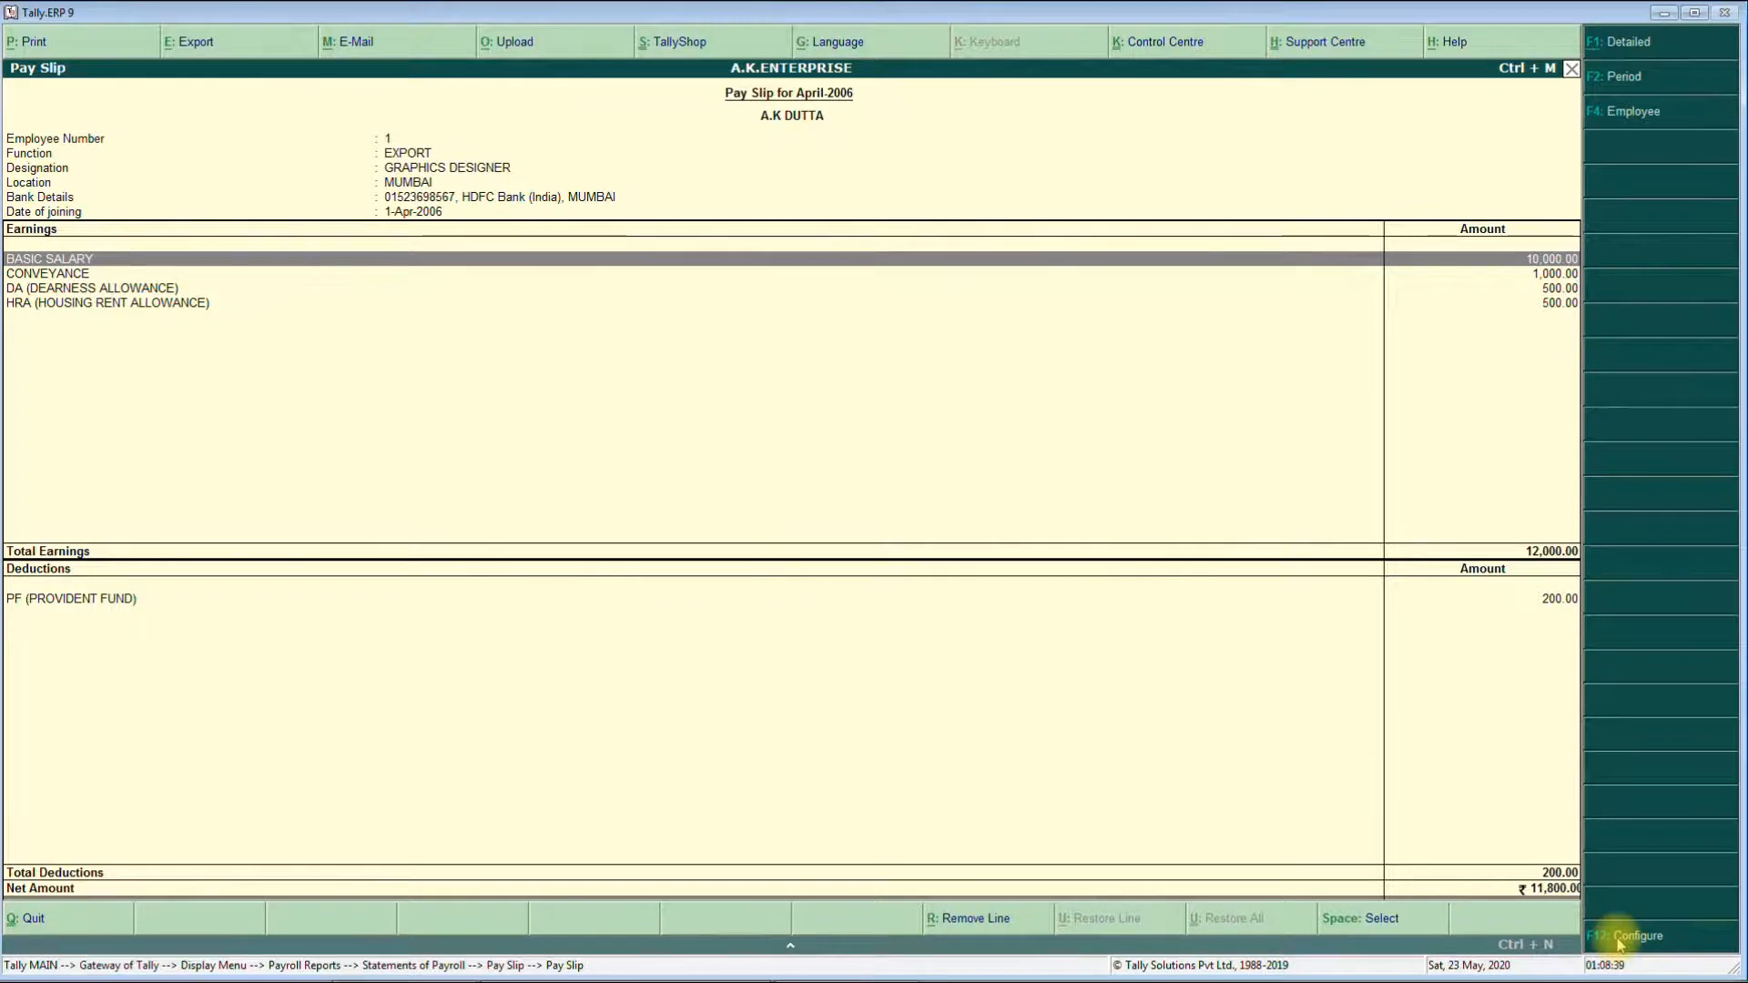
- Preview the printout of the vertical pay slip and close the preview
key(alt+p)
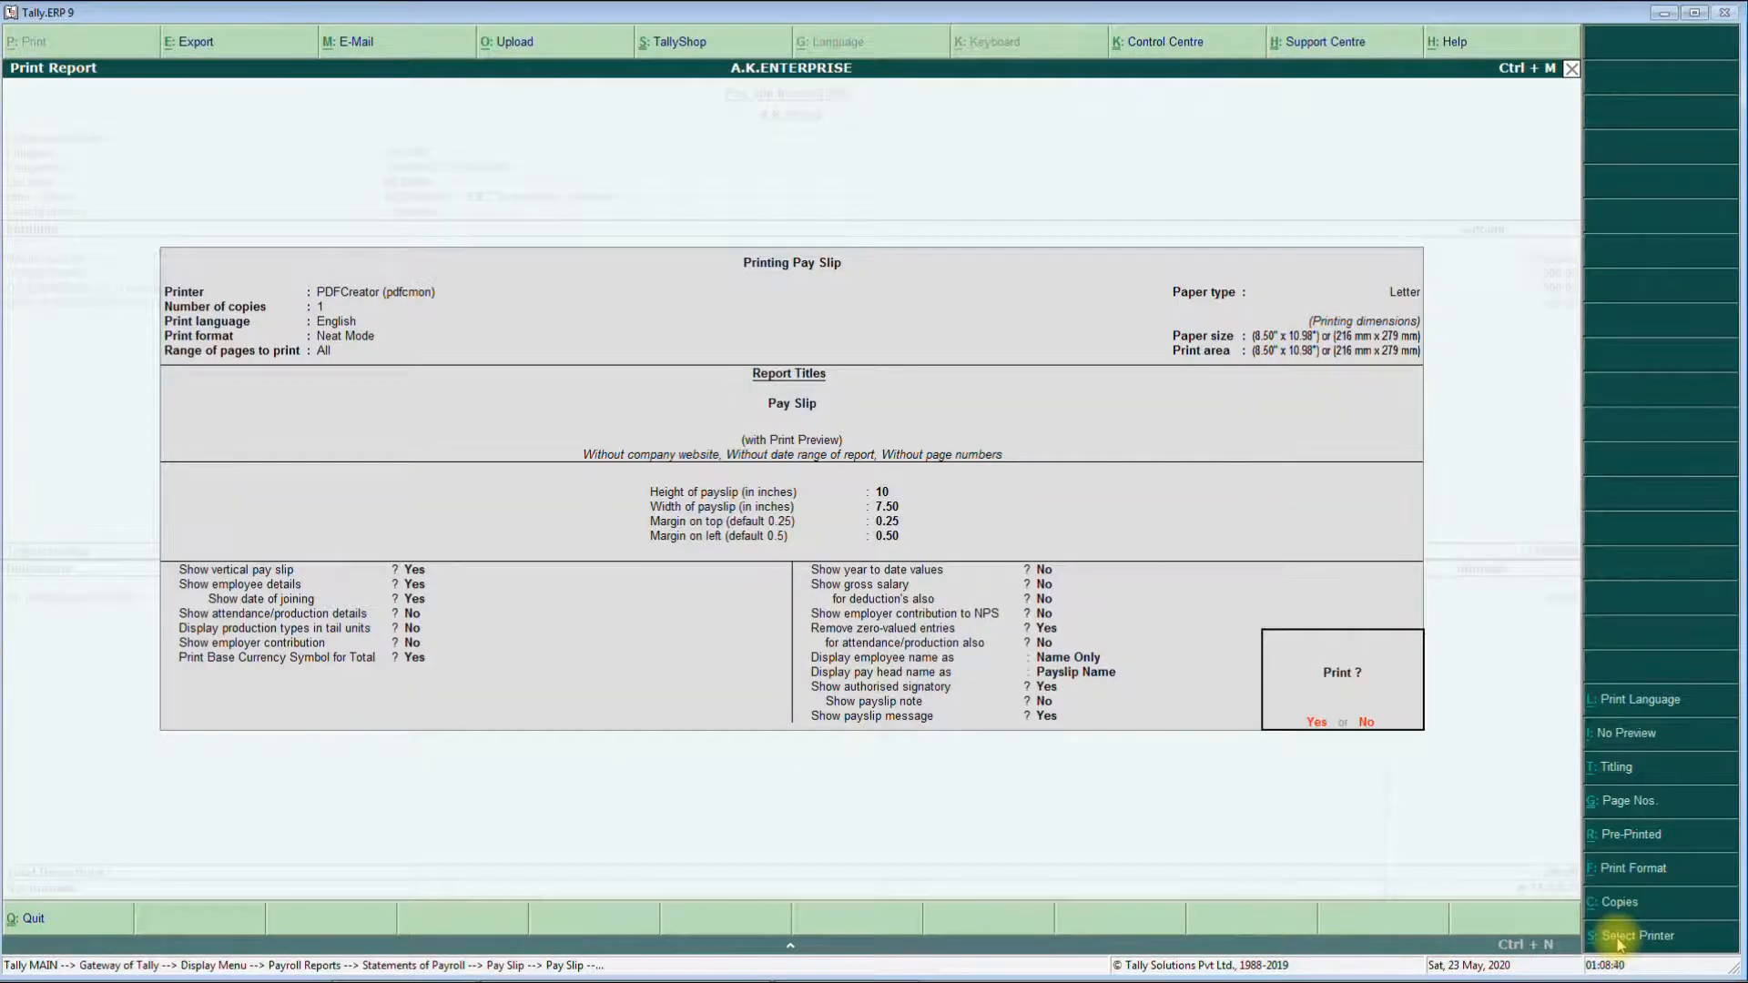
key(Return)
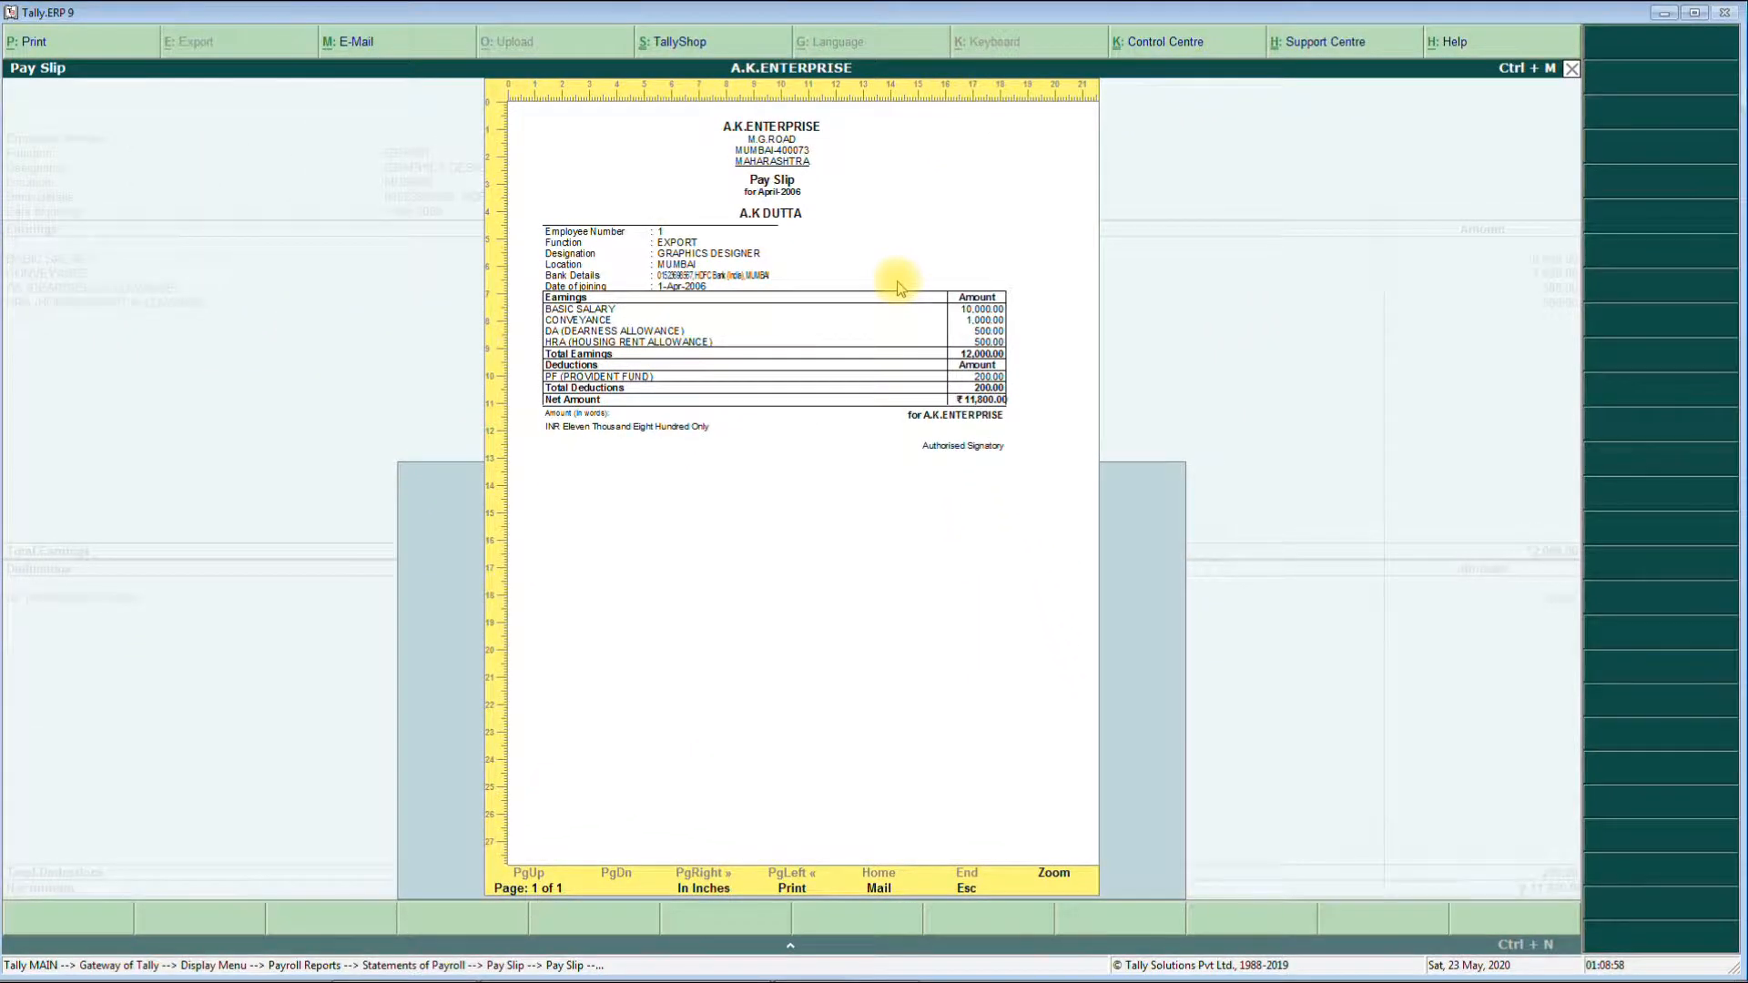
key(Escape)
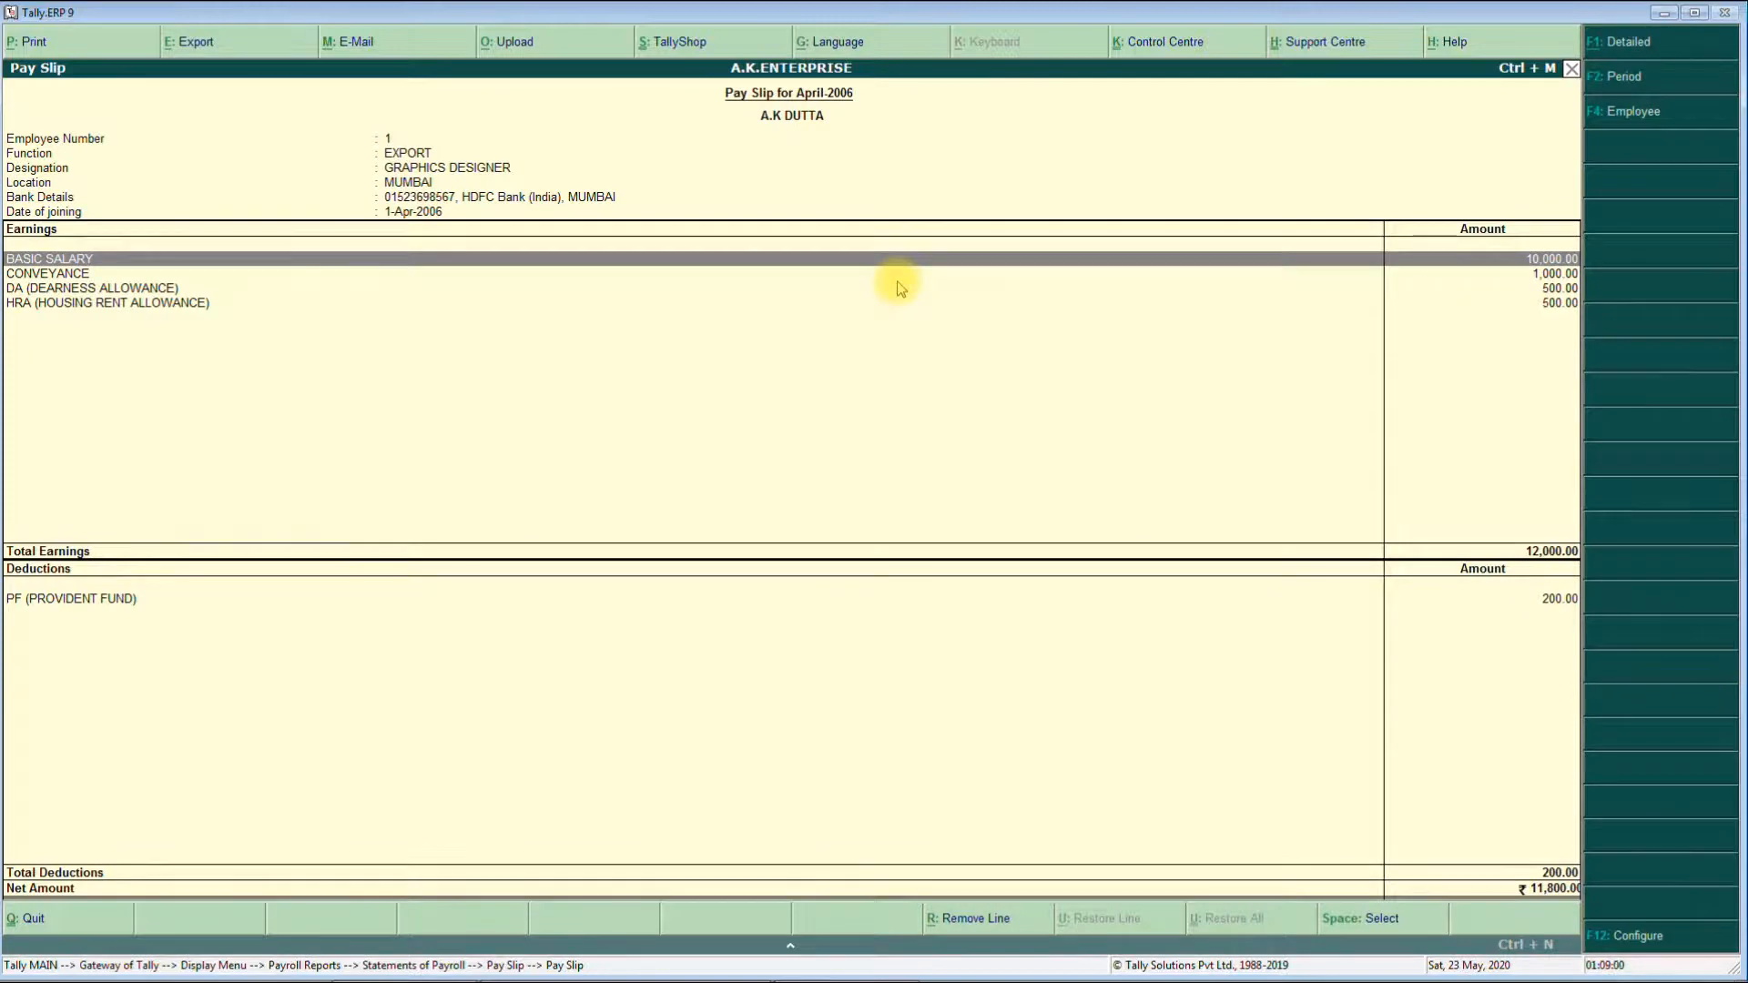
- Set Show vertical pay slip to No in the pay slip's print settings, preview the printout and close the preview
key(F12)
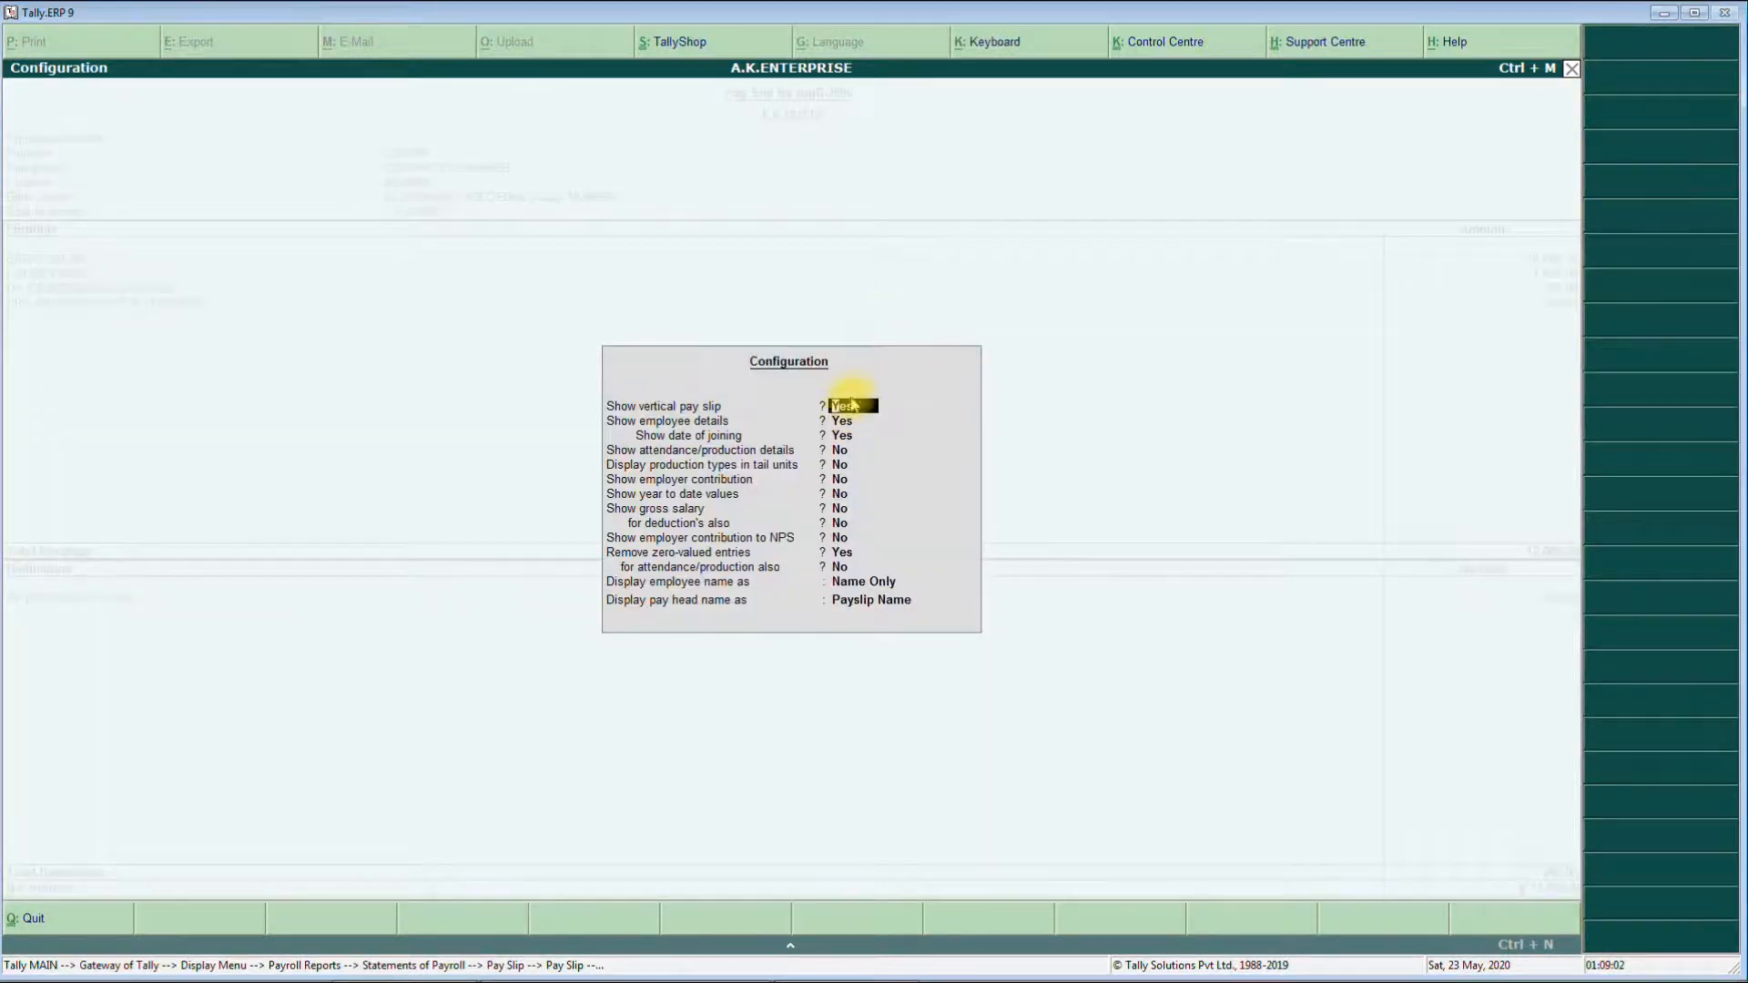
key(Escape)
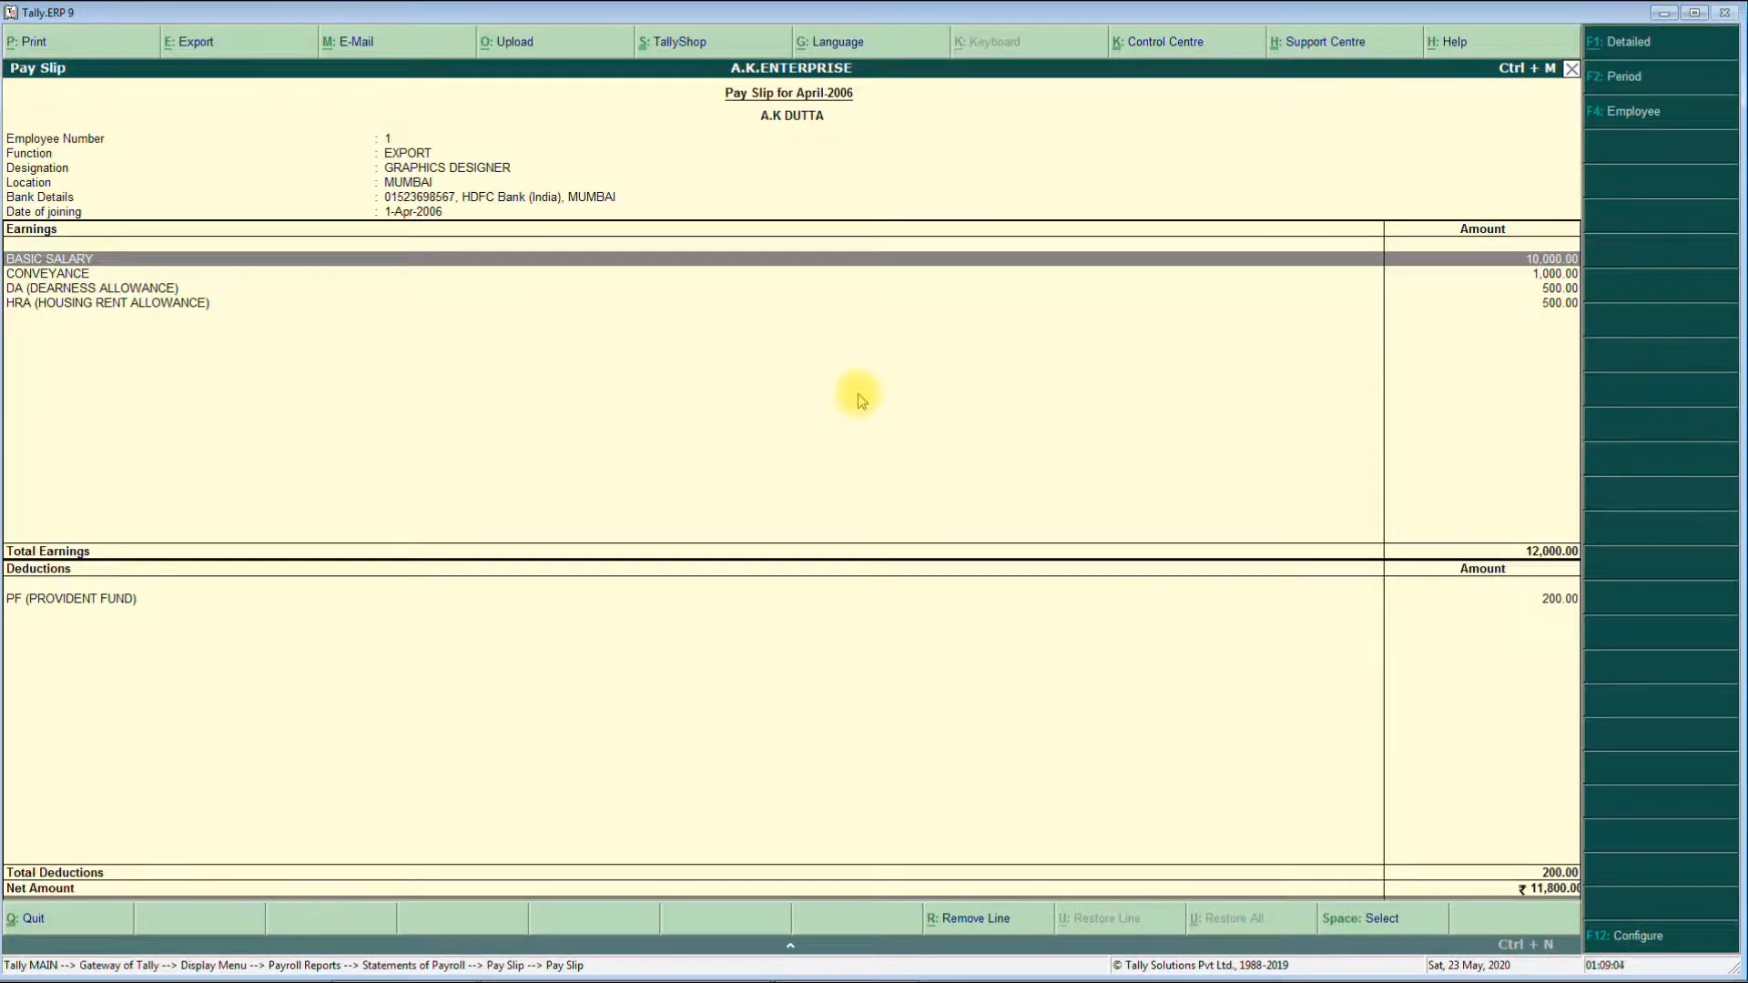
key(alt+p)
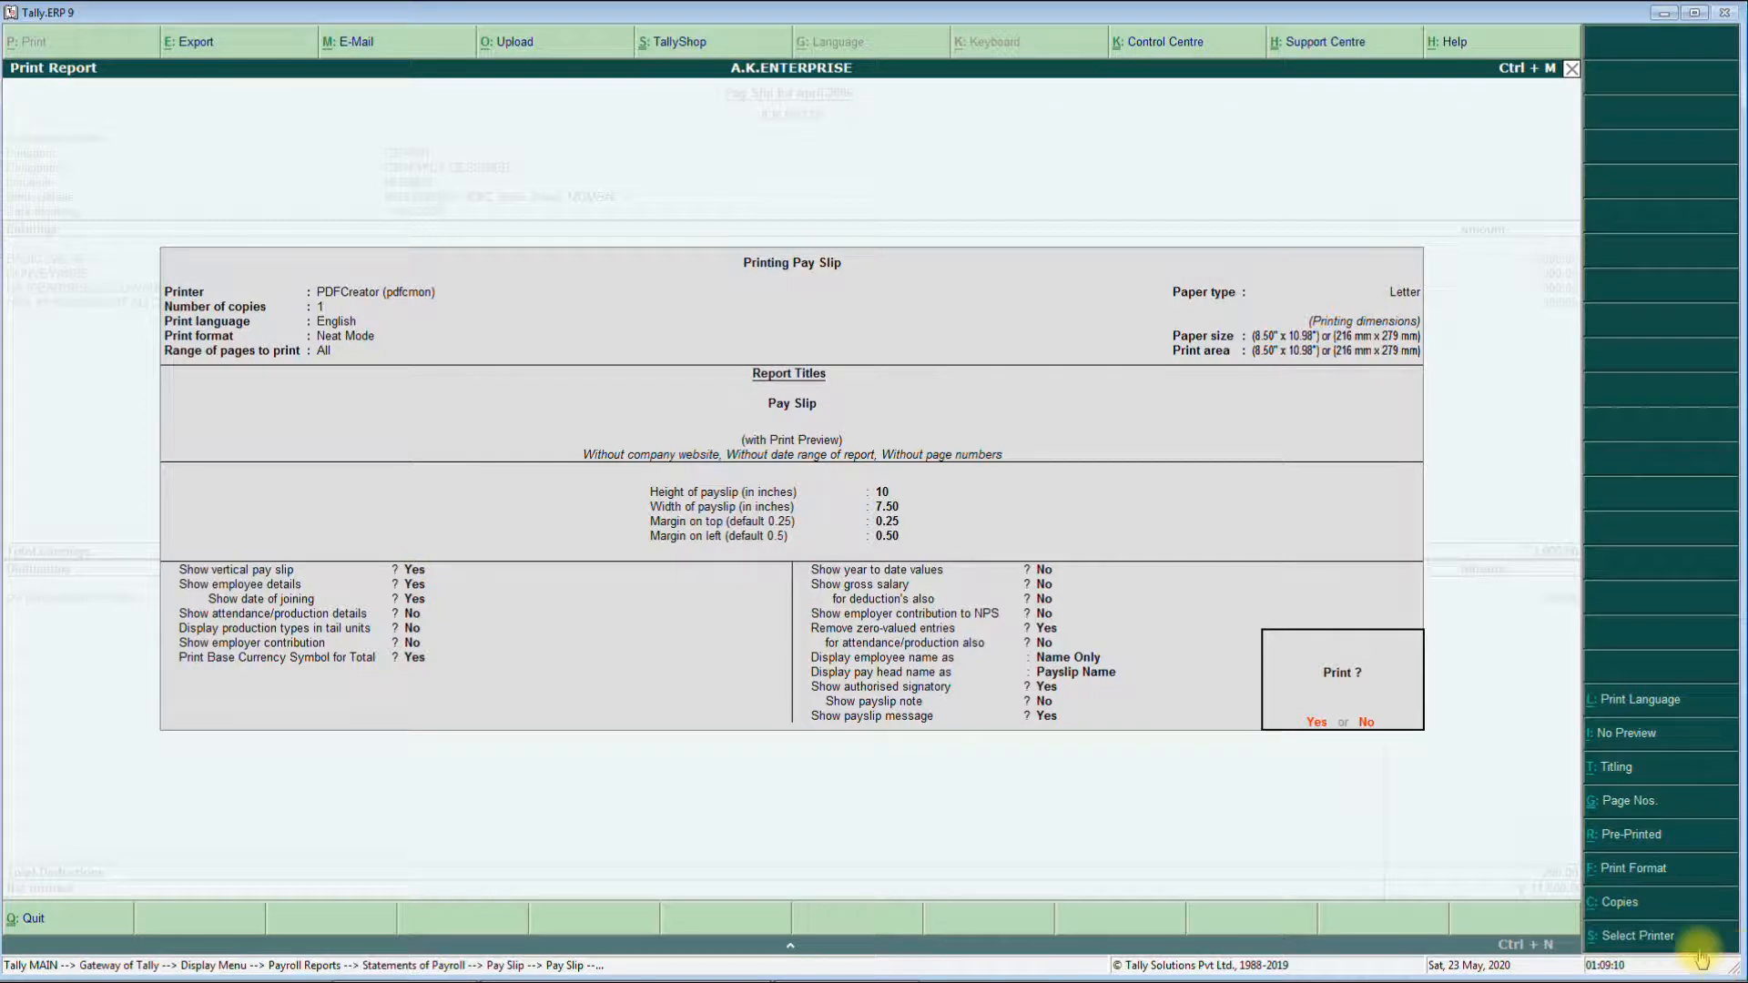
key(n)
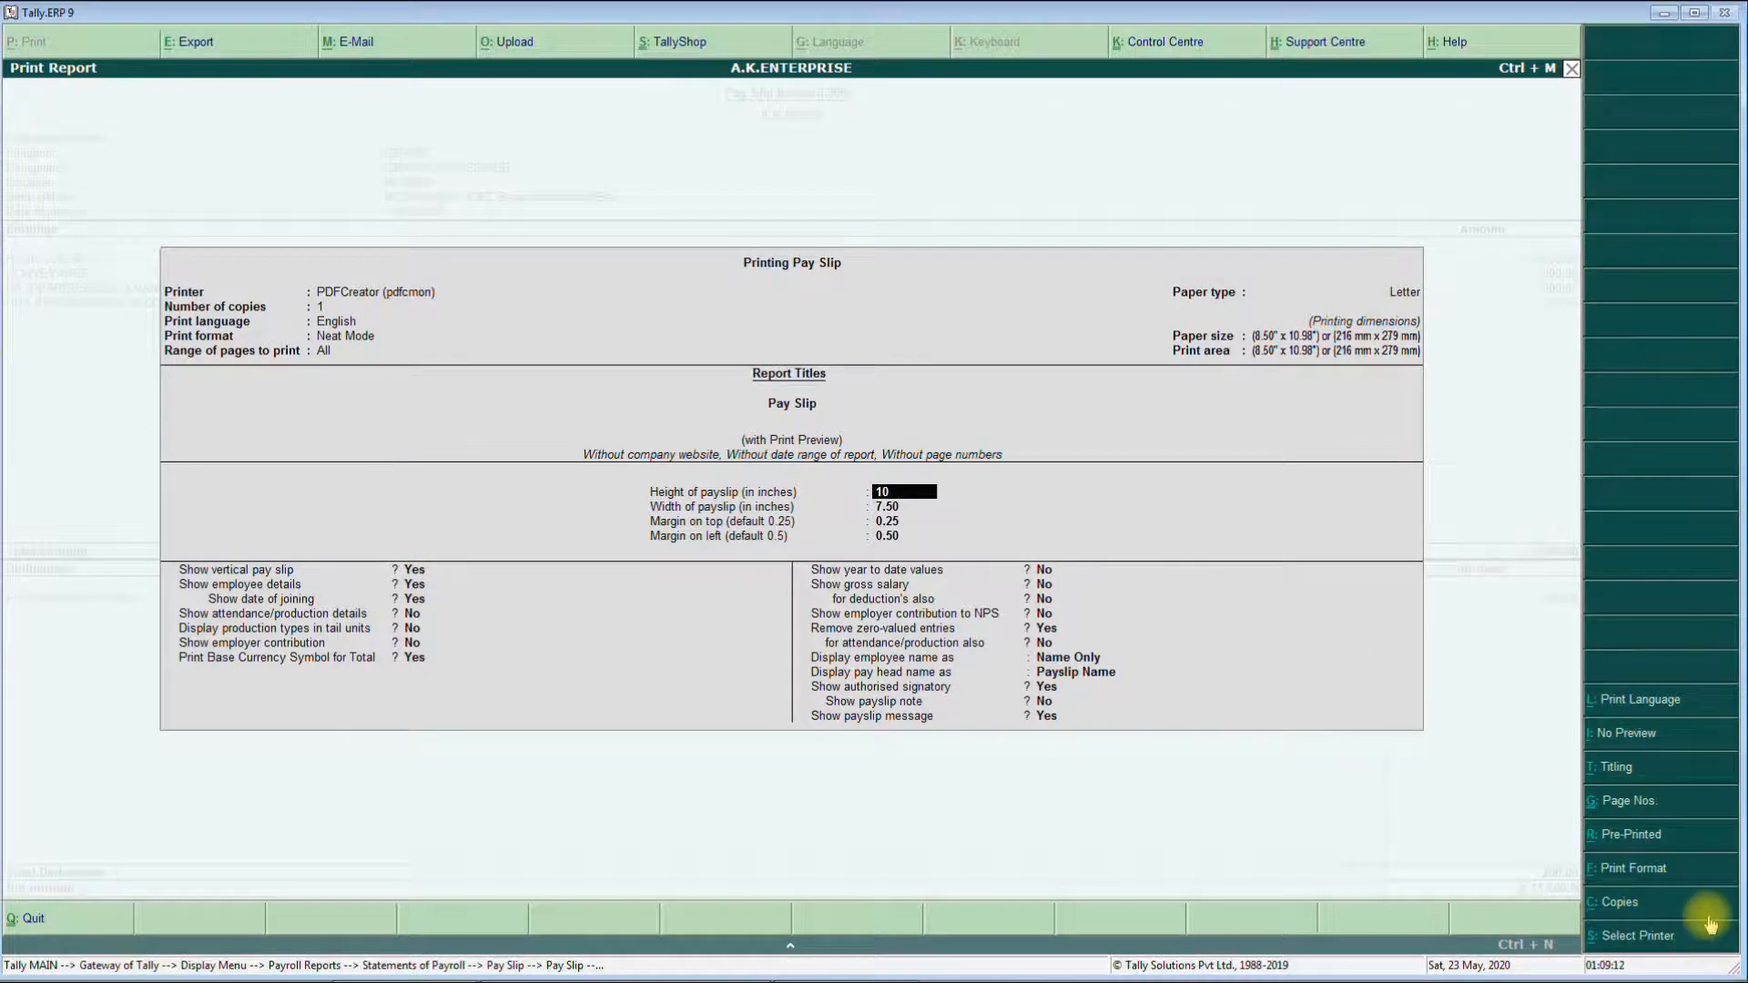
key(Return)
key(Return)
key(Return)
key(Return)
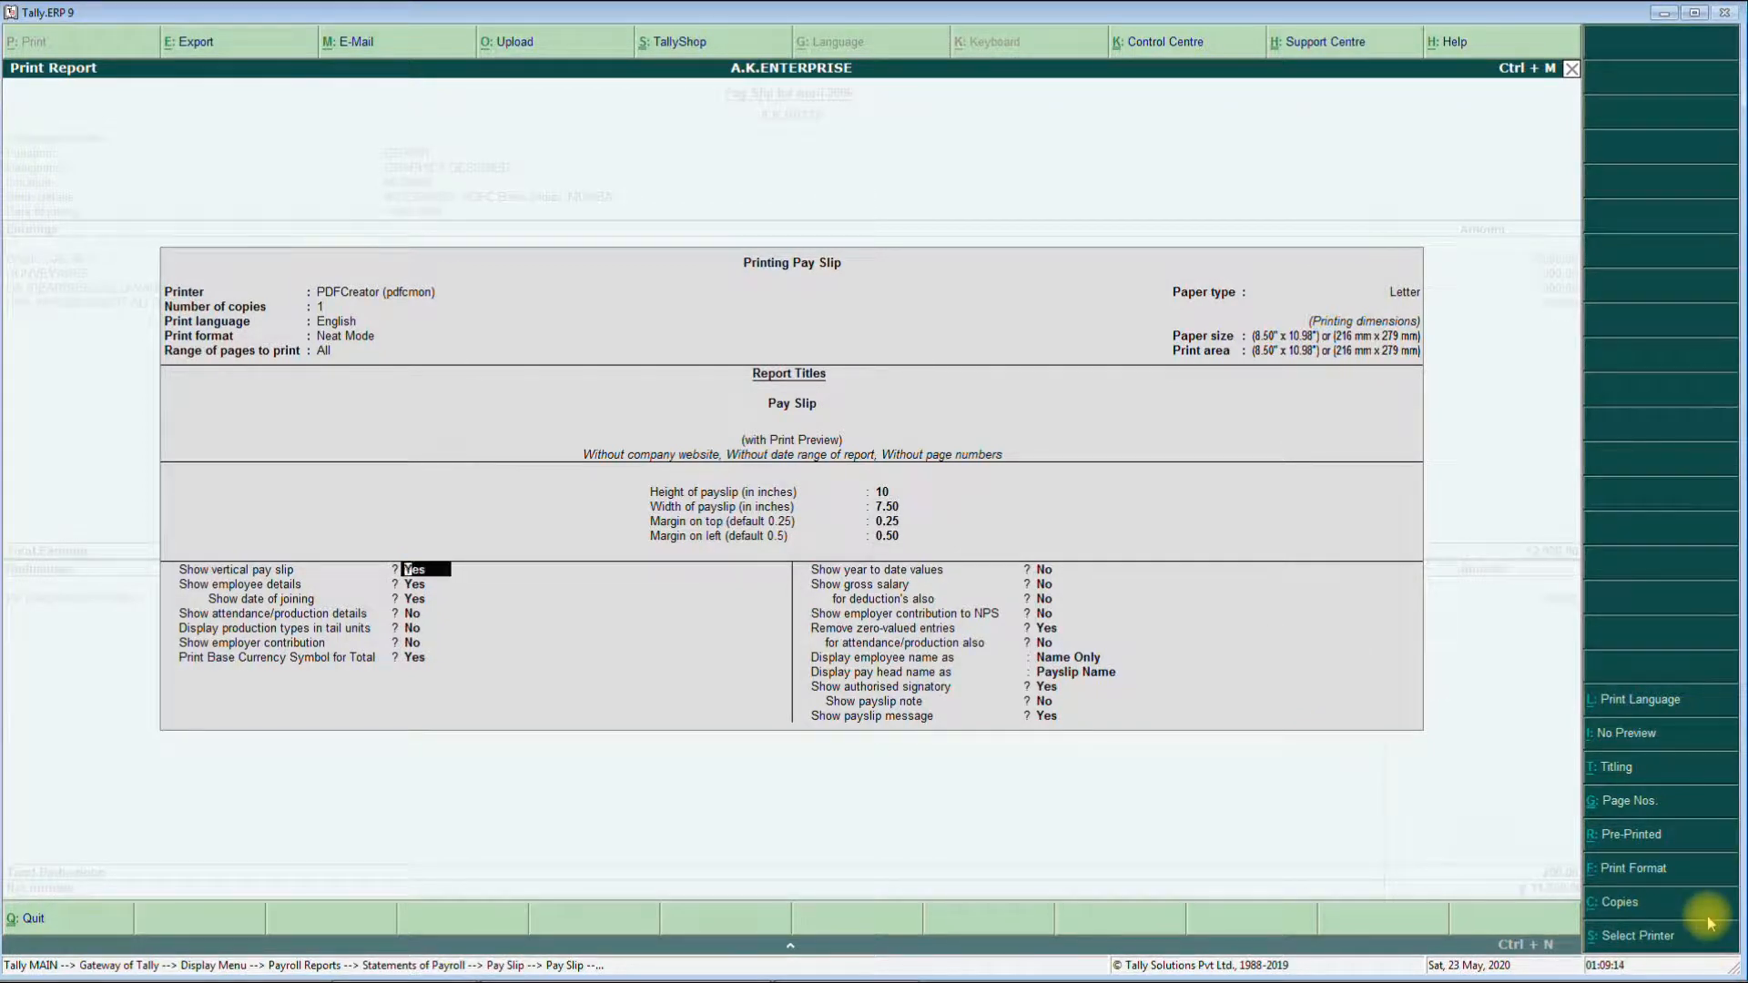
key(n)
key(Return)
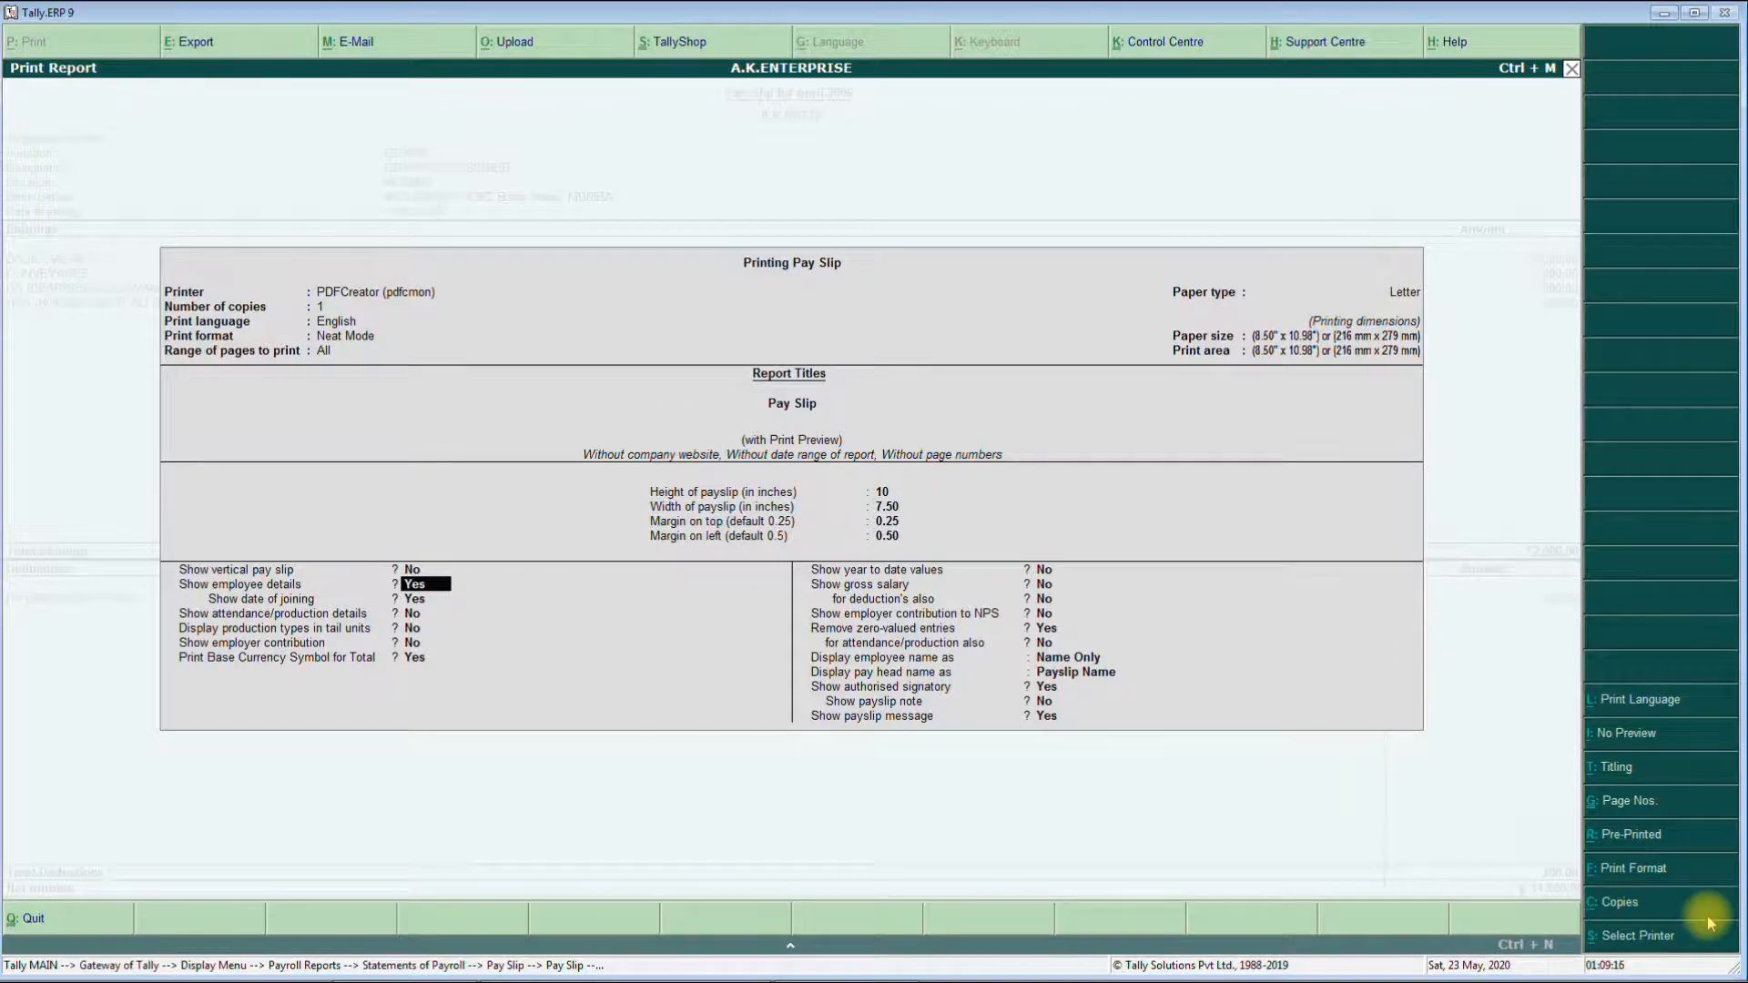
key(ctrl+a)
key(Return)
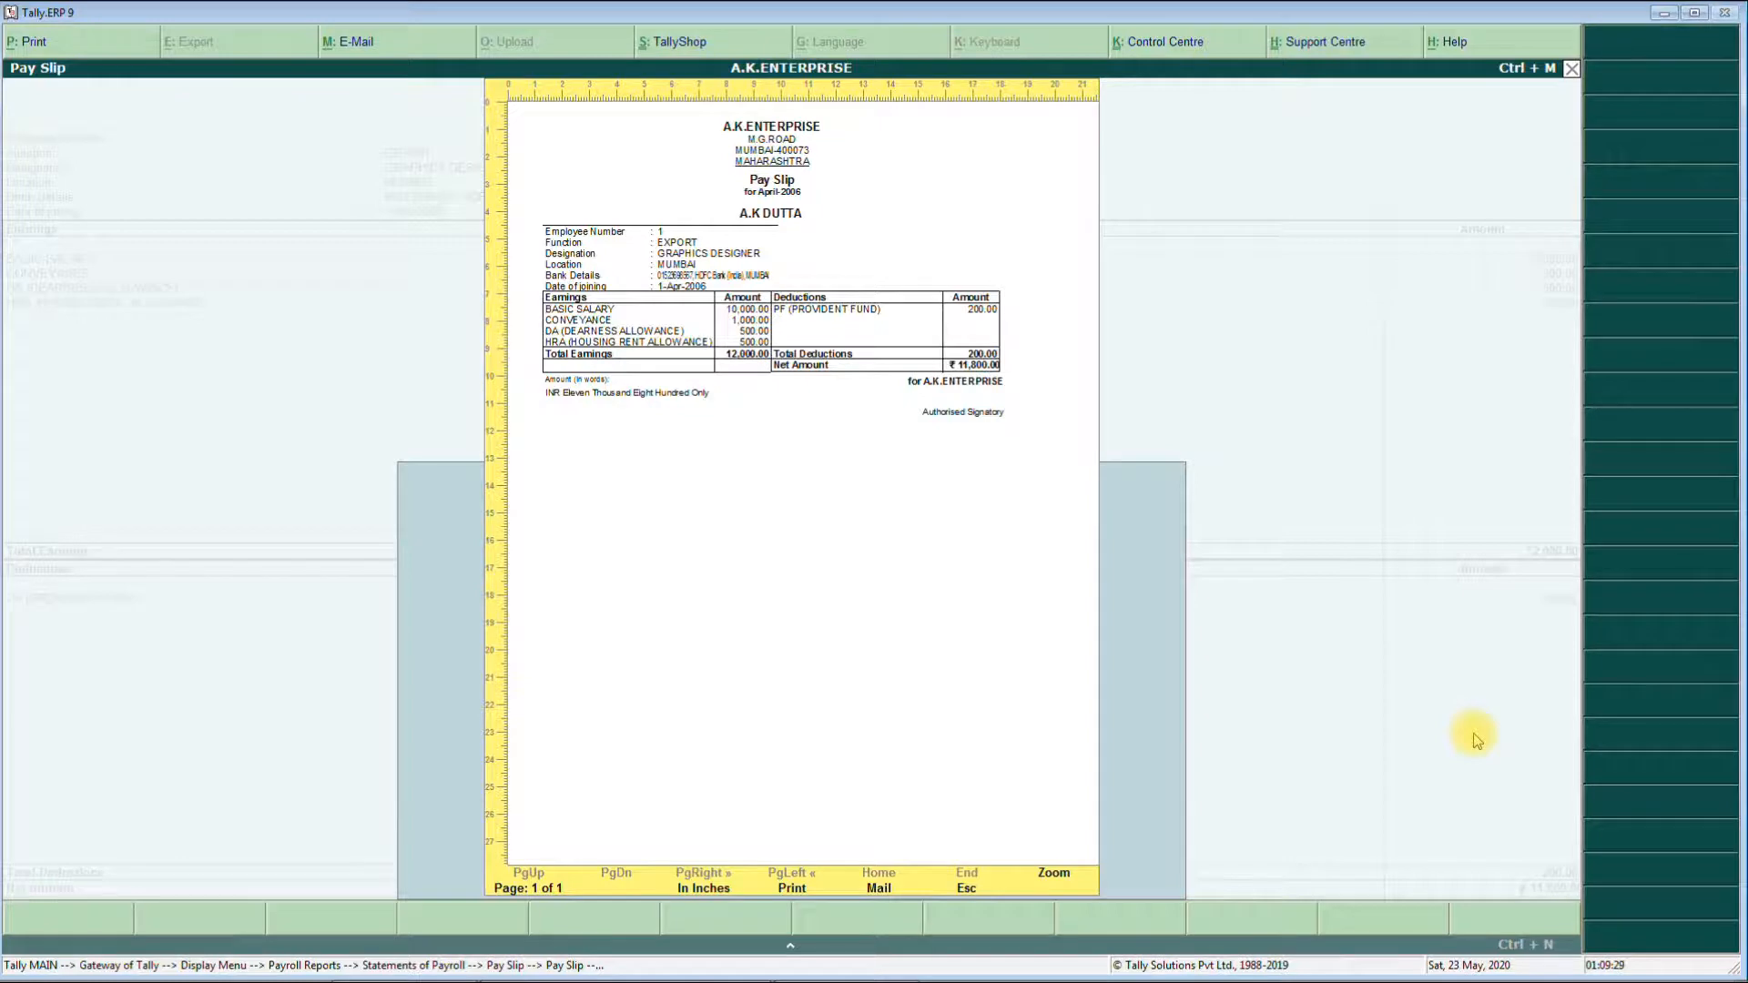
key(Escape)
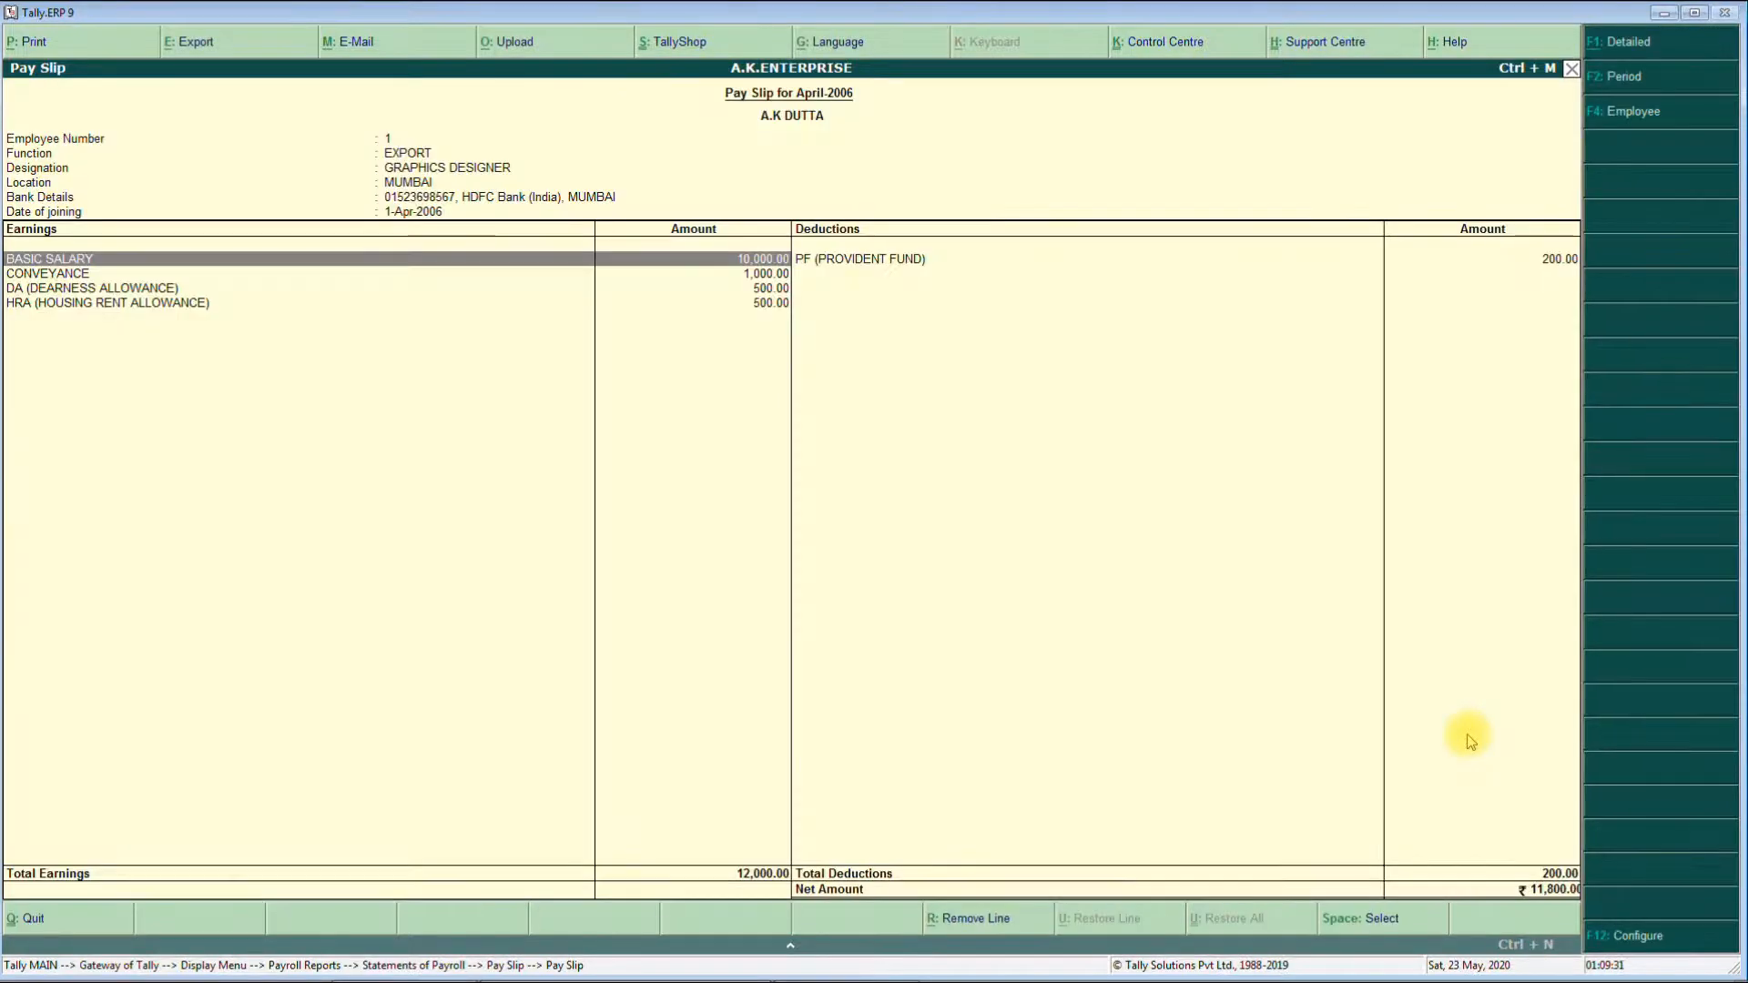
- Leave the pay slip reports and display the Pay Sheet with employee category and employee/group both set to All Items
key(Escape)
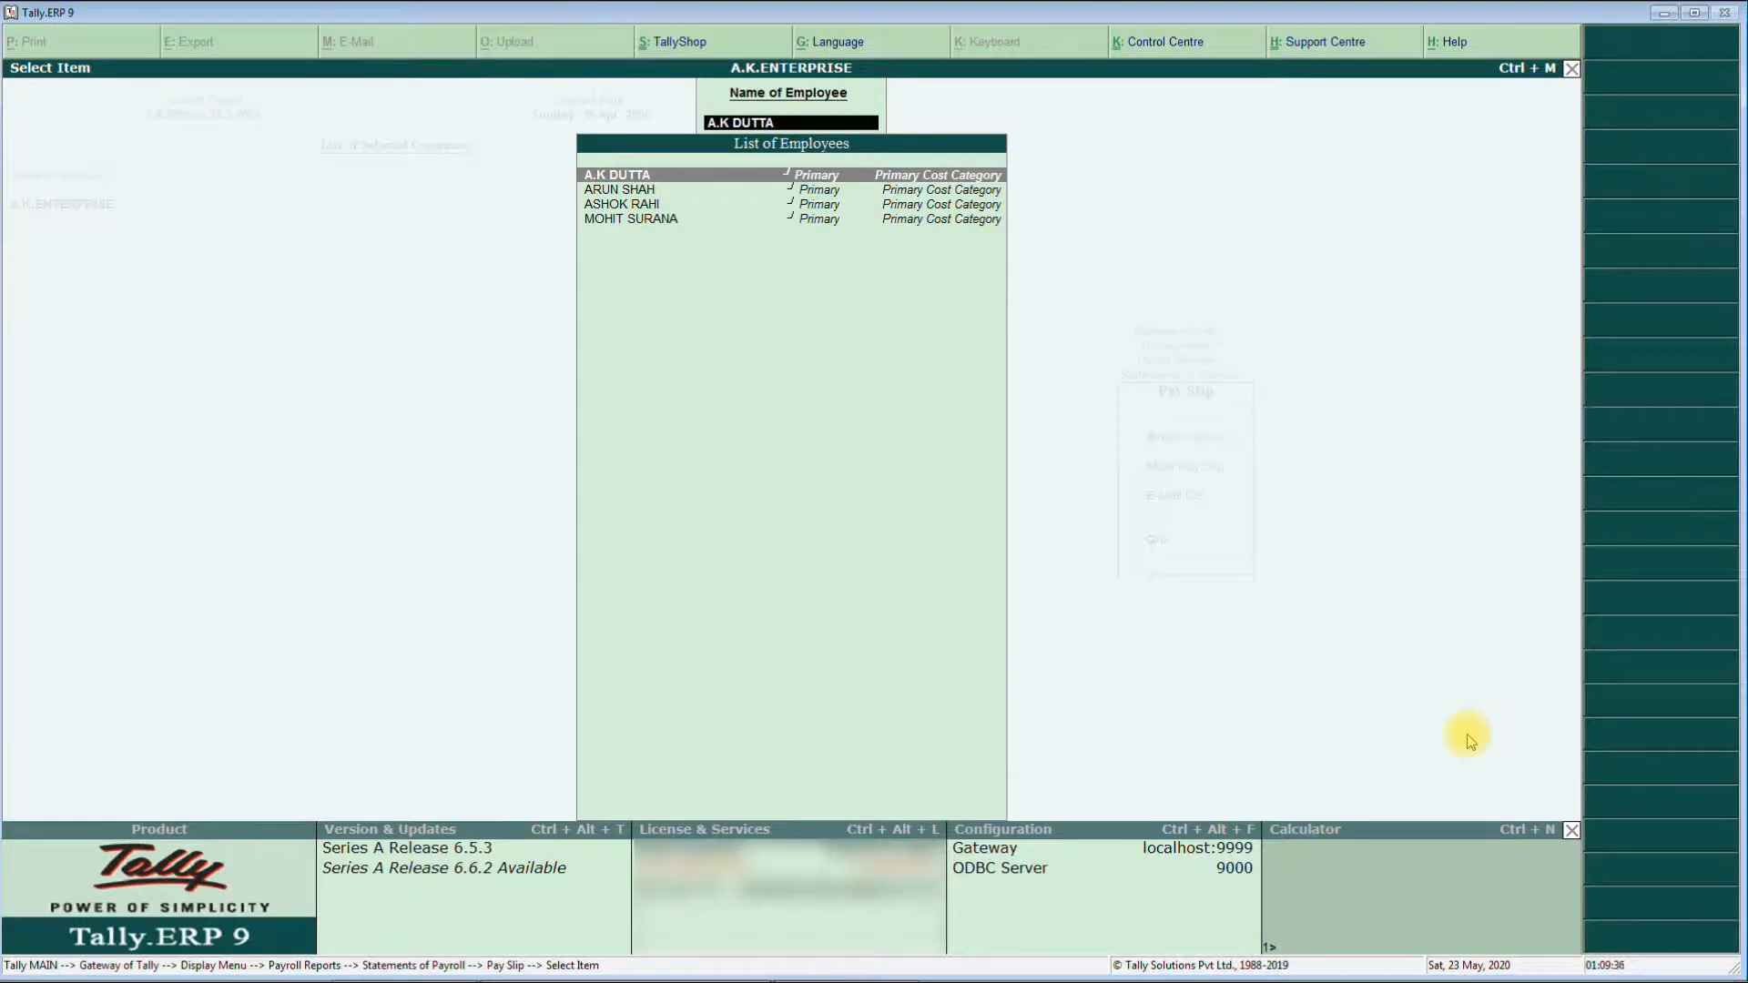
key(Escape)
key(Escape)
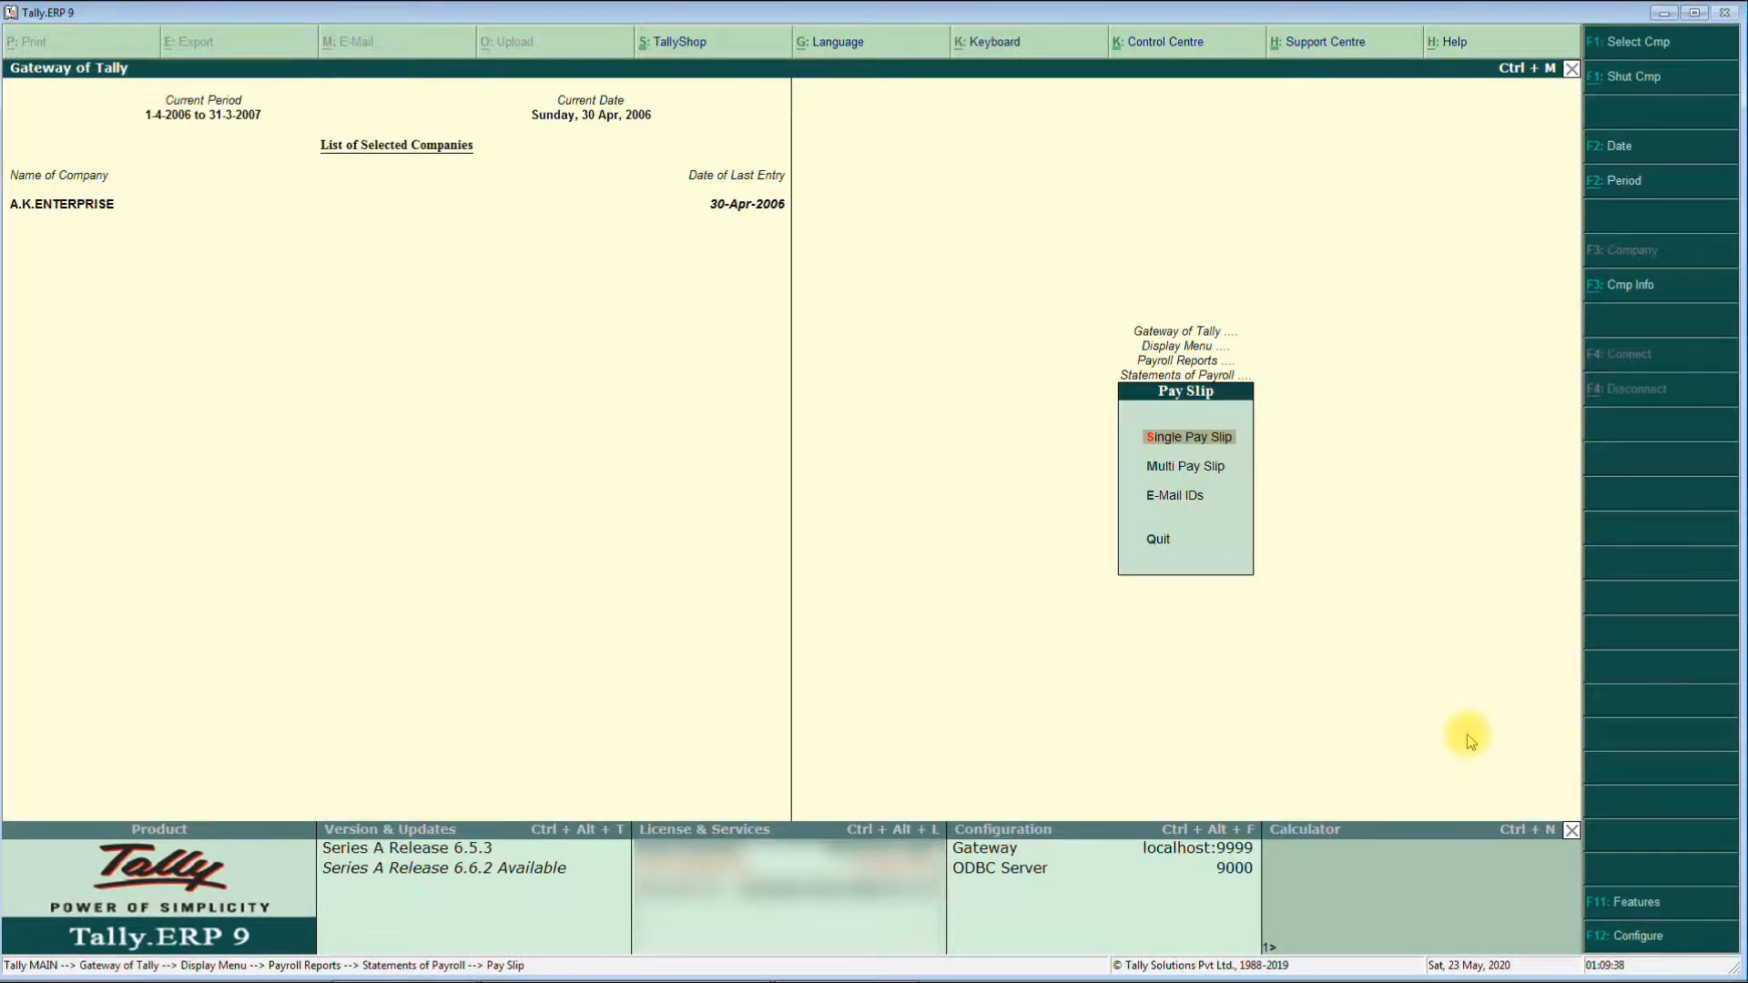
key(Escape)
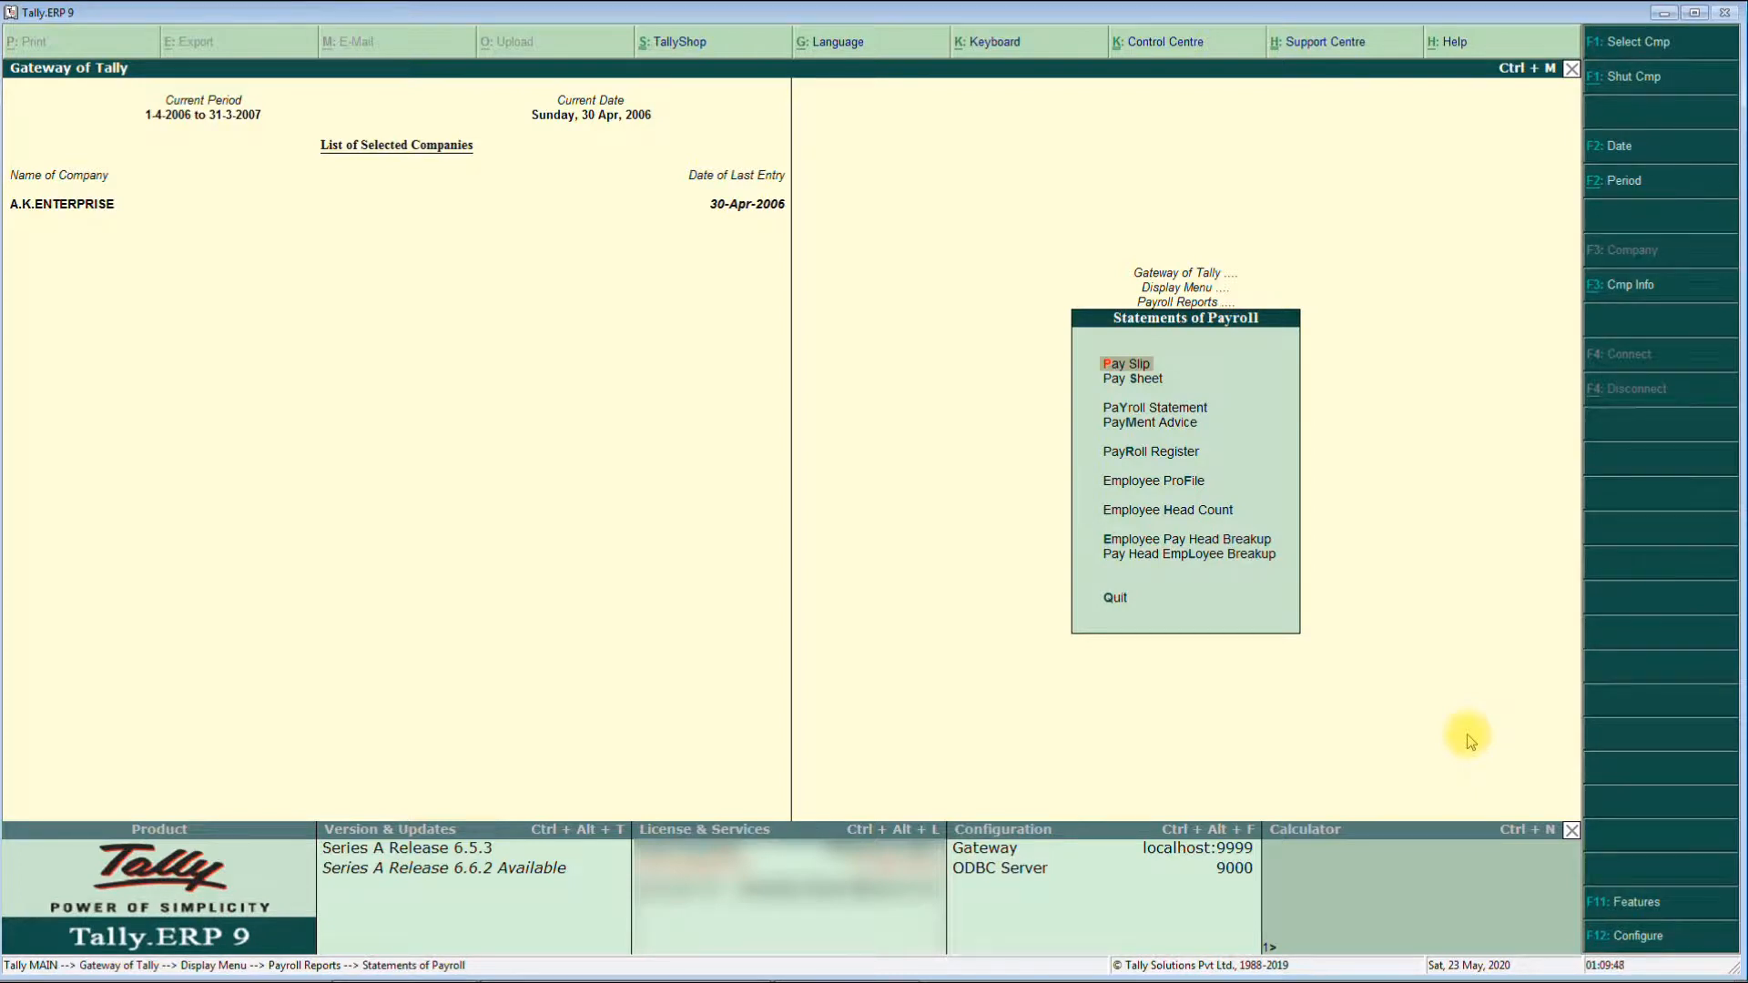
key(Down)
key(Return)
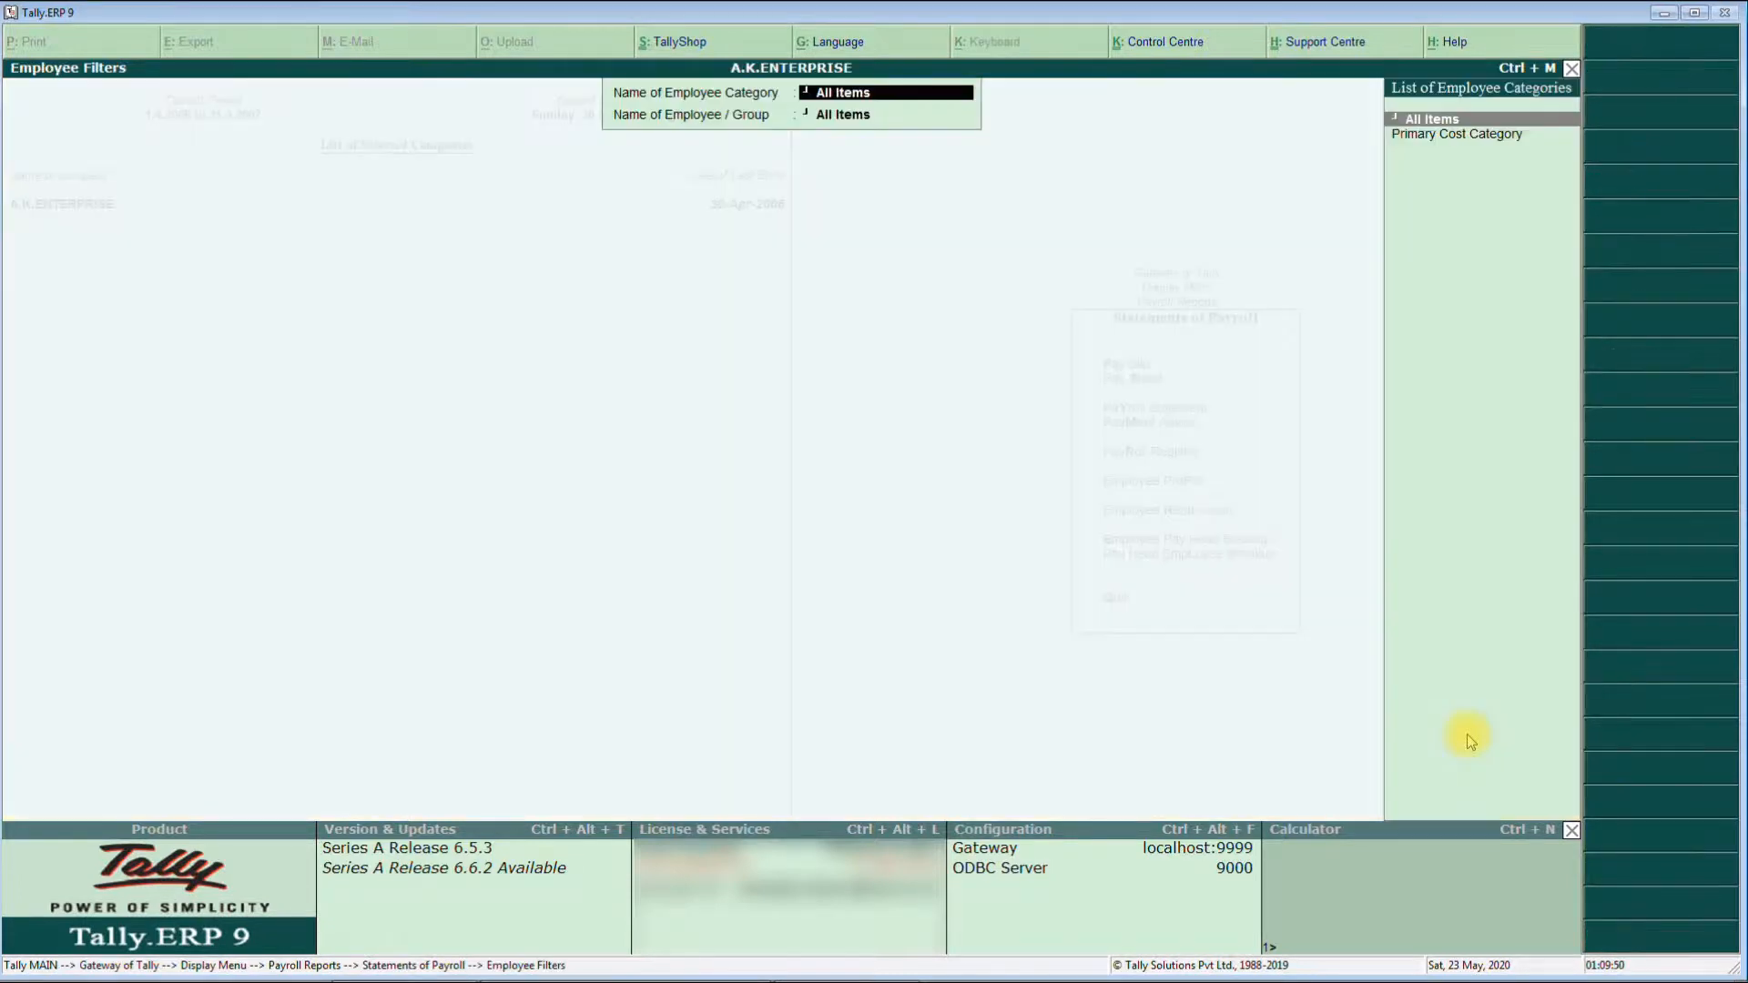
key(Return)
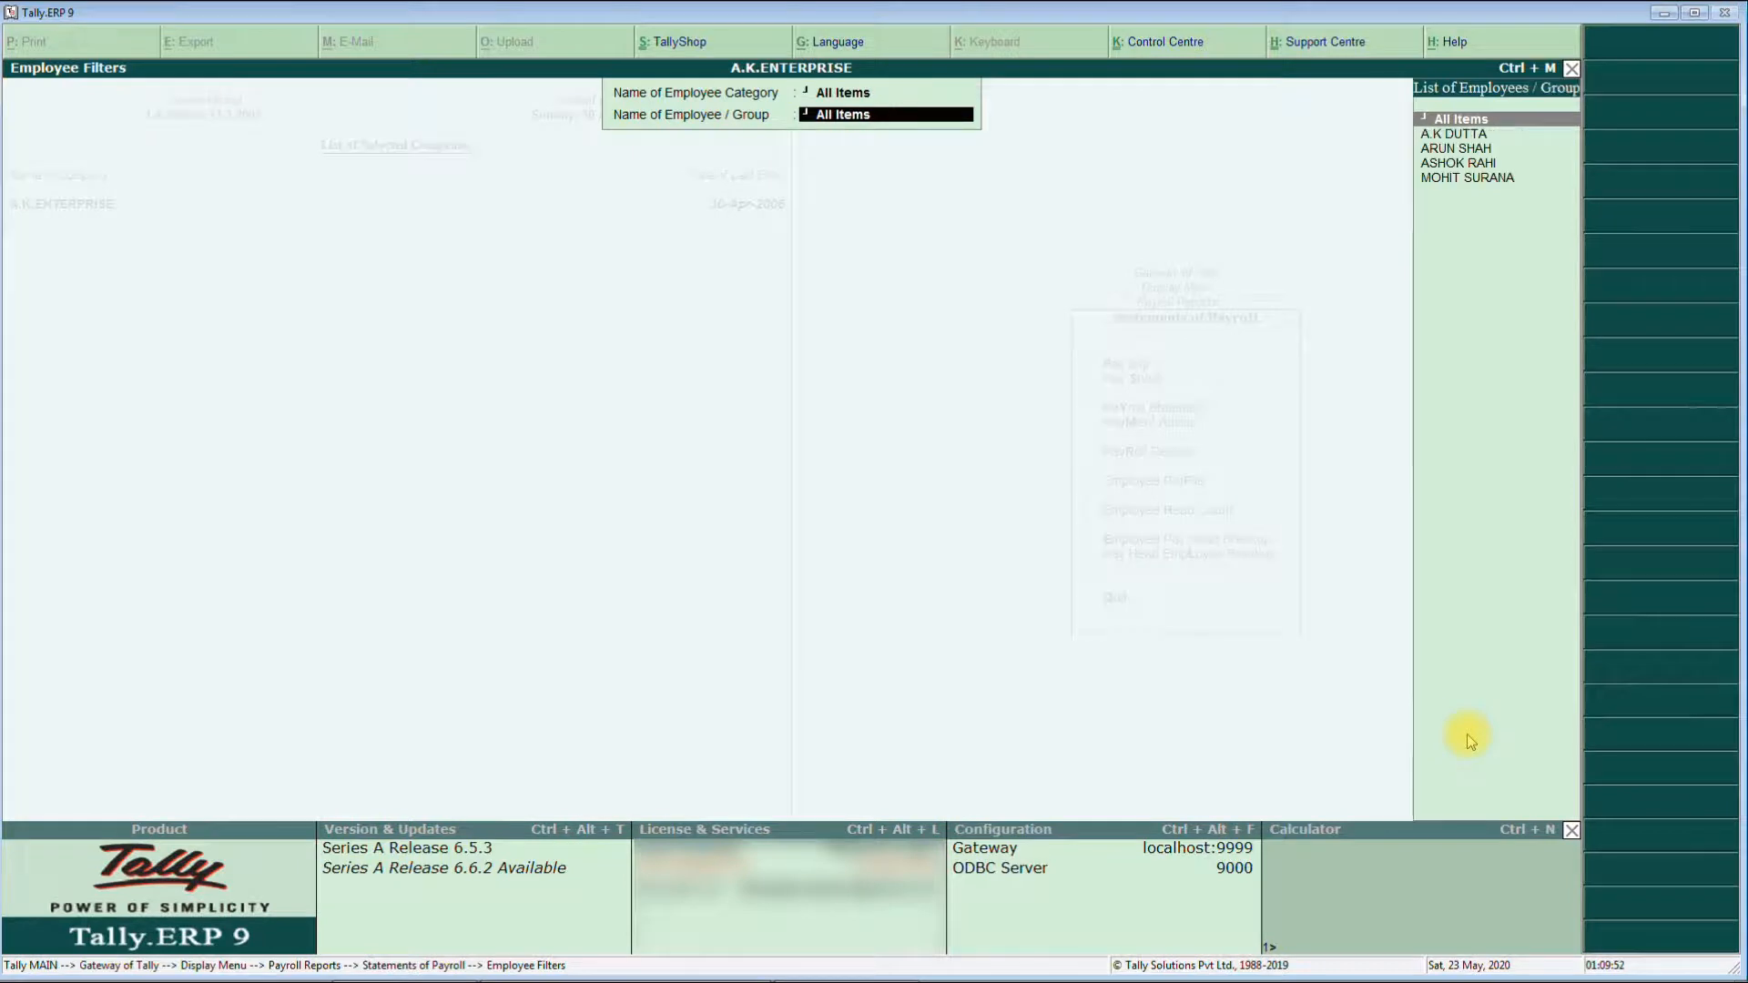
key(Return)
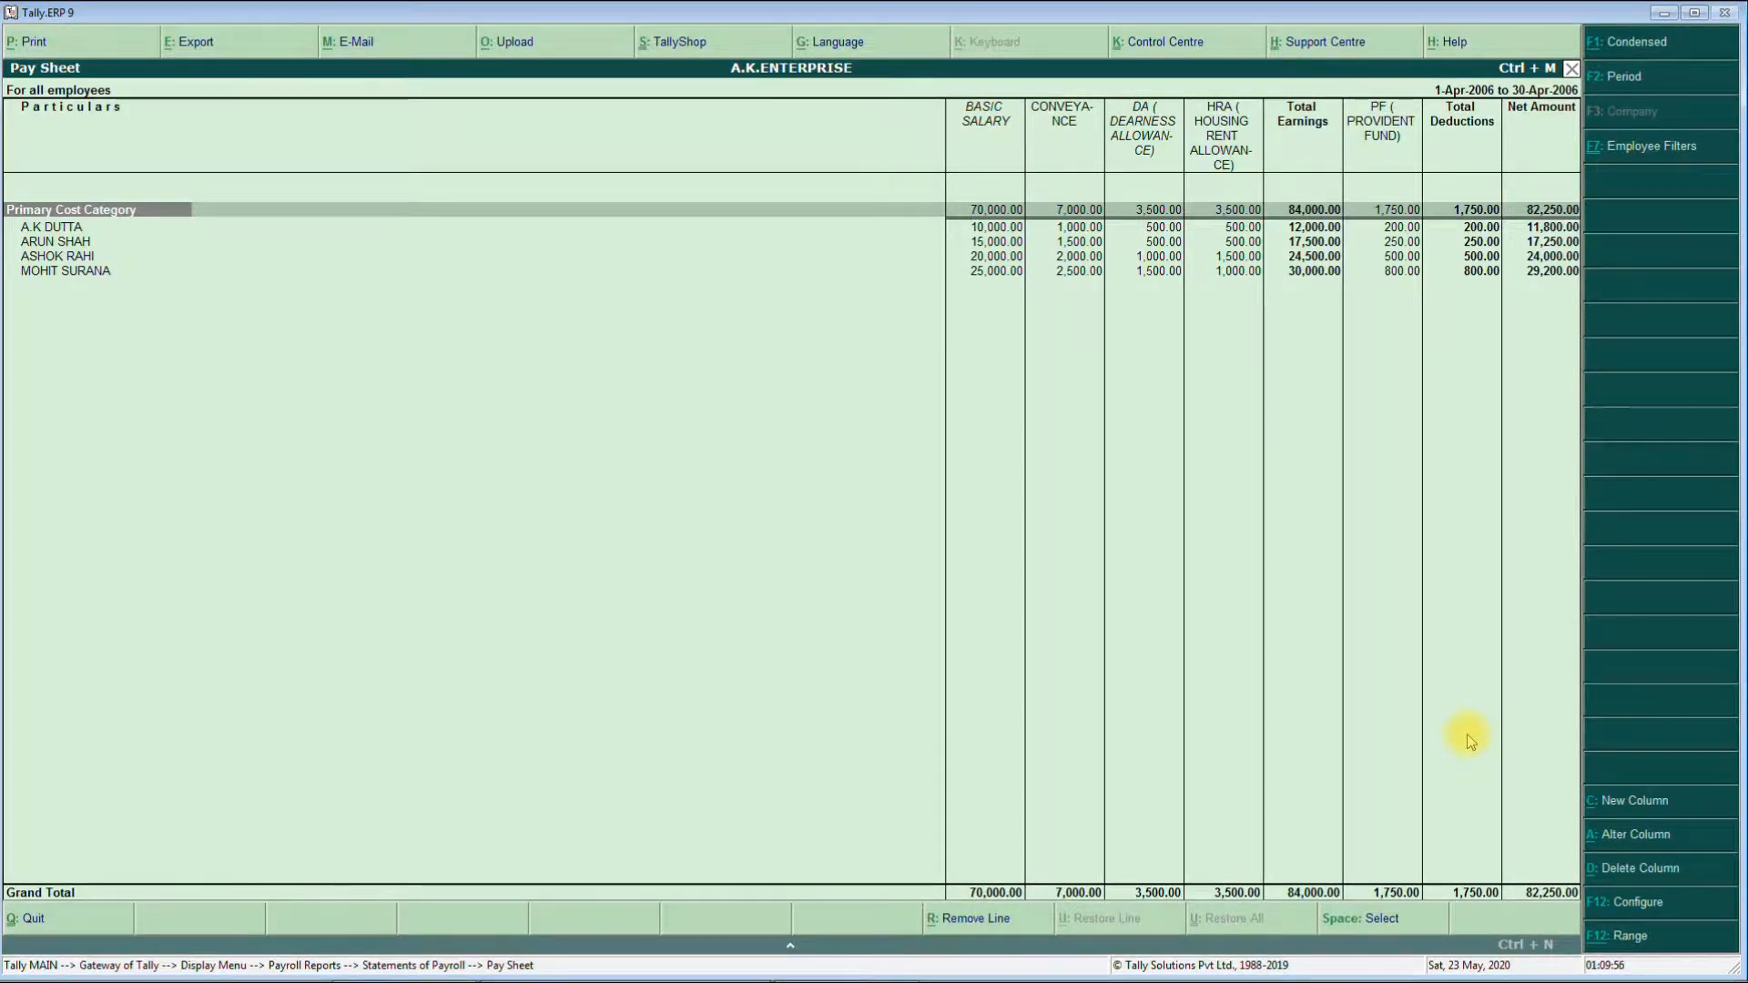
- Preview the Pay Sheet printout and close the preview
key(alt+p)
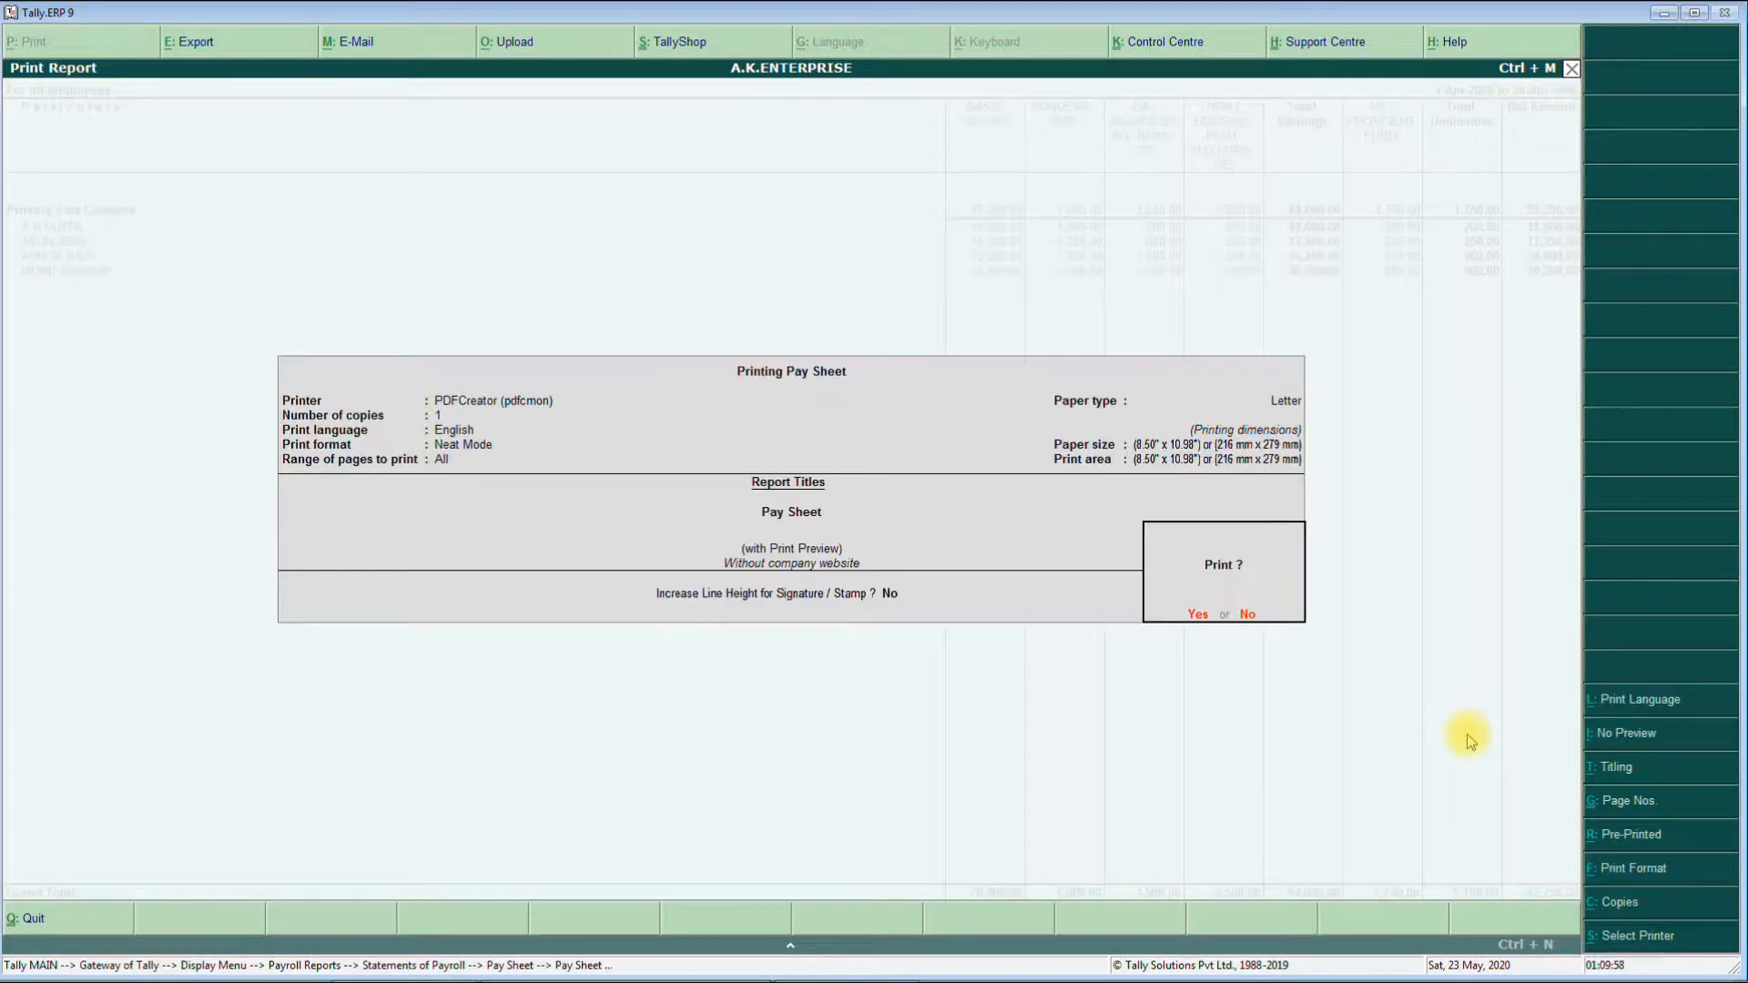
key(Return)
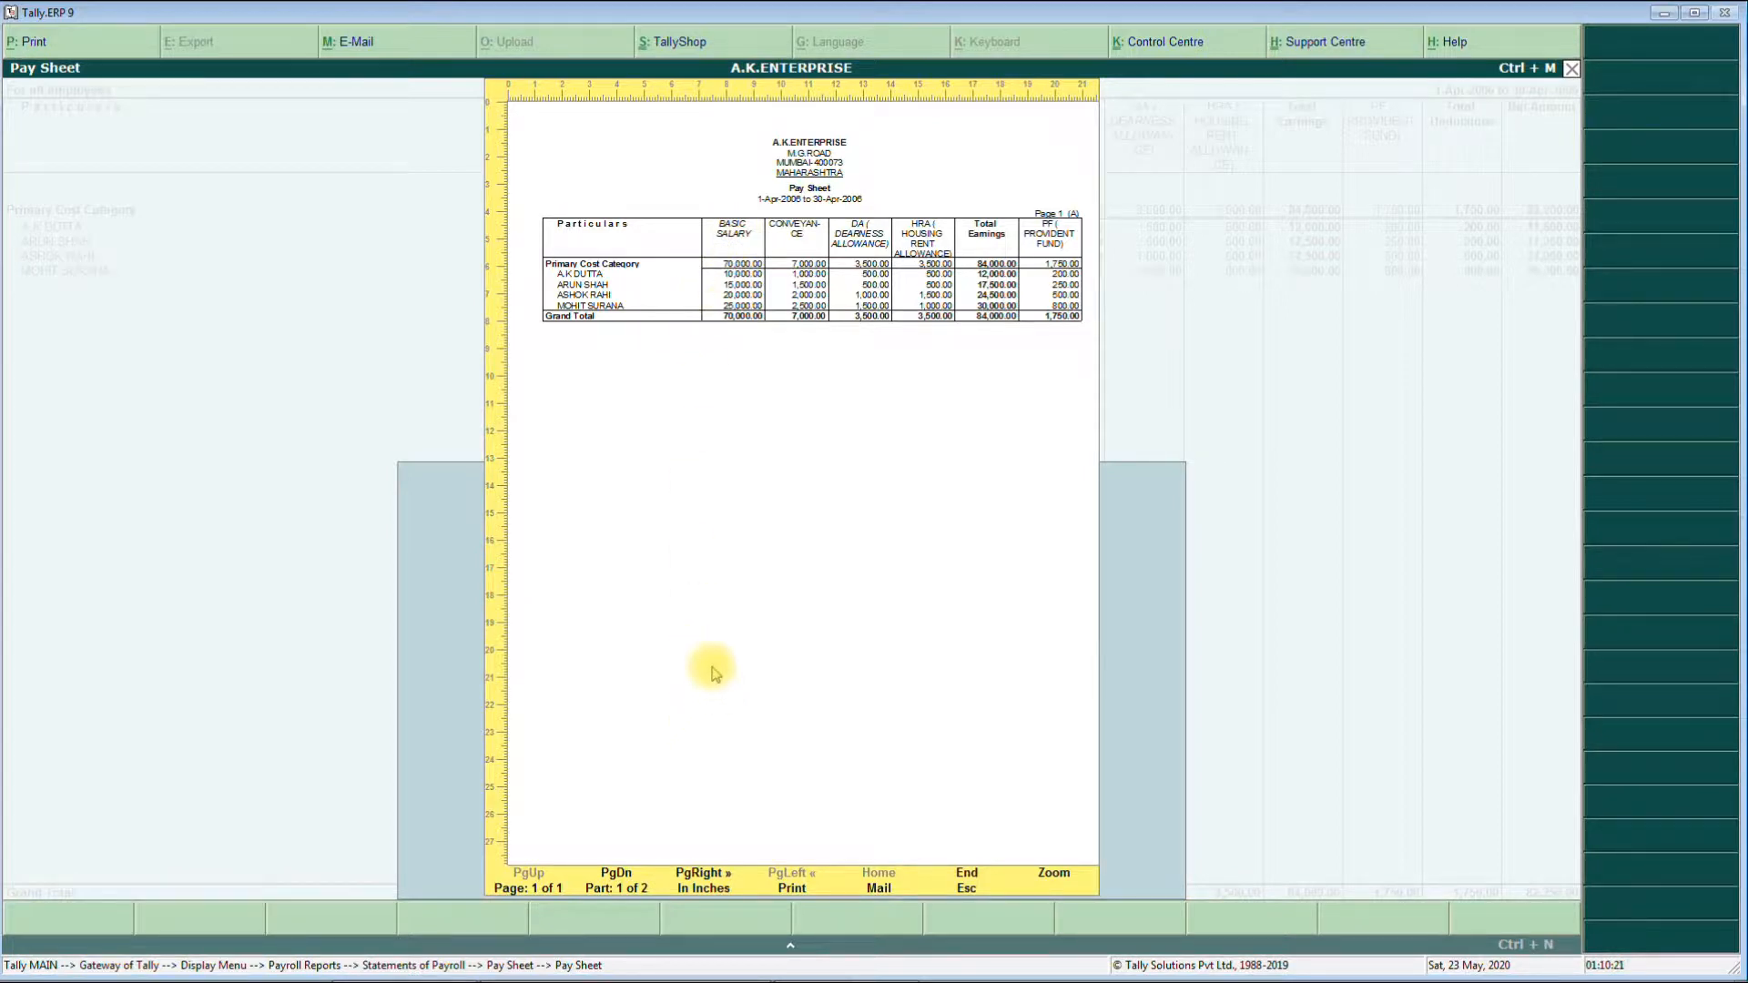
key(Escape)
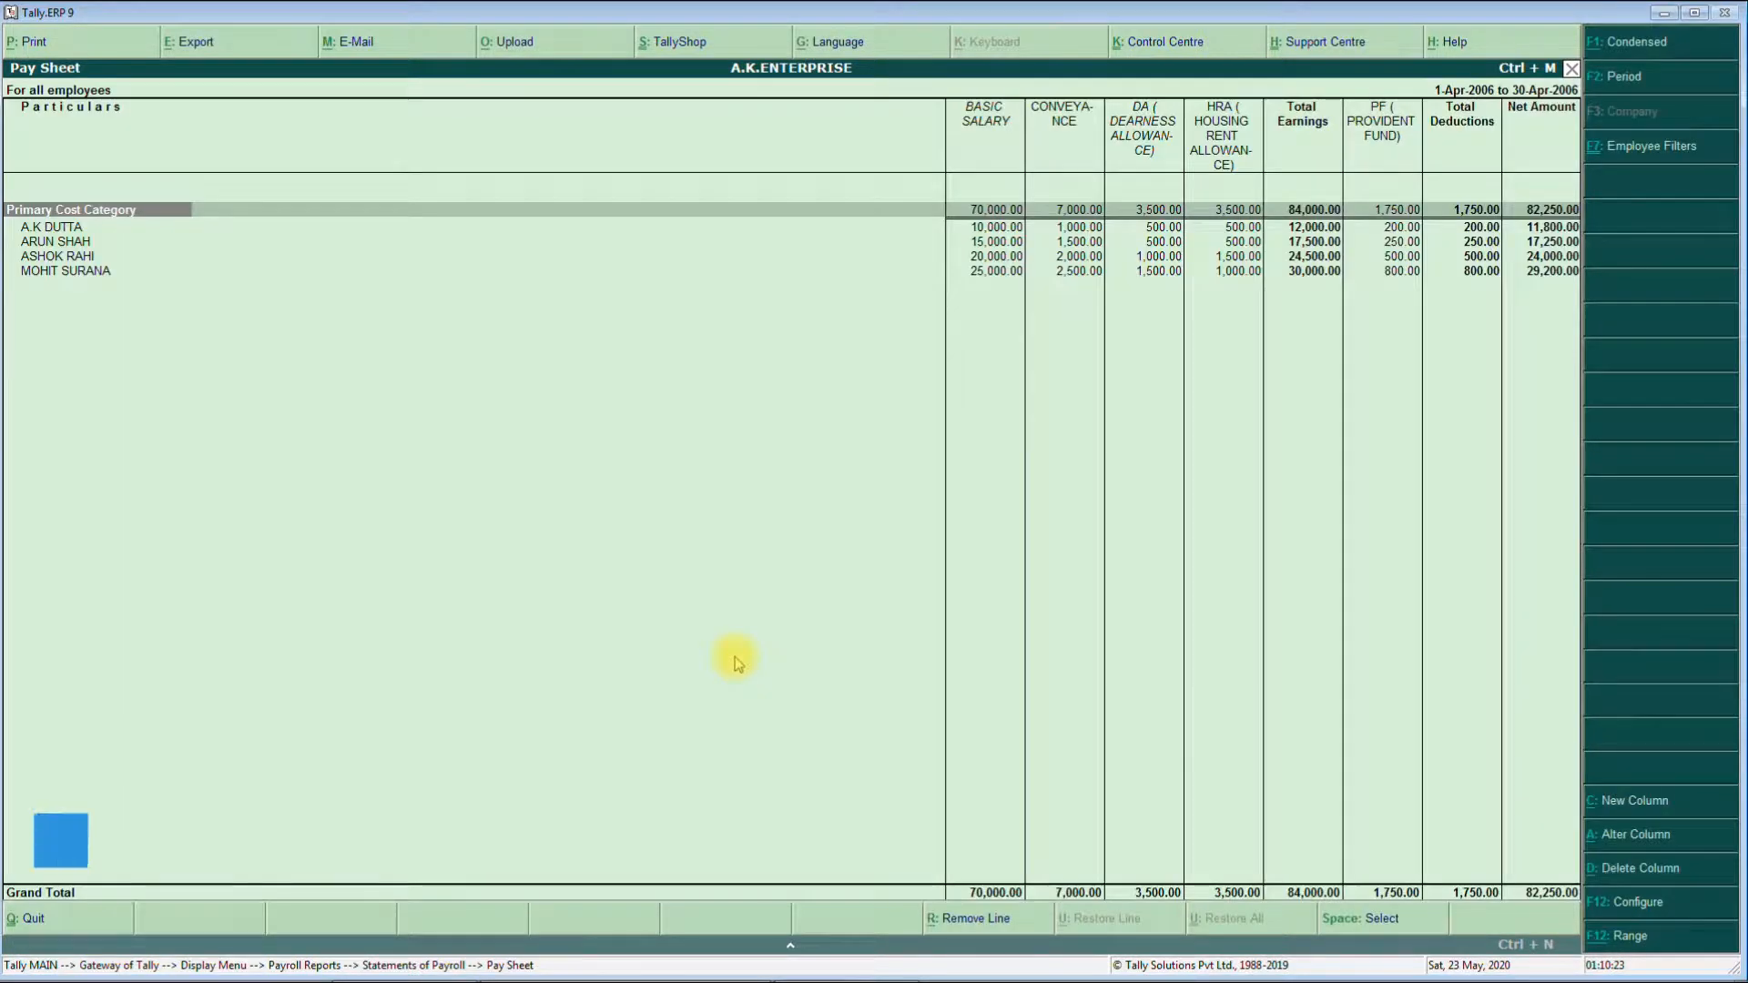
- Set up the Pay Sheet printout with the PDFCreator printer, Landscape orientation and Front to Back page order
key(alt+p)
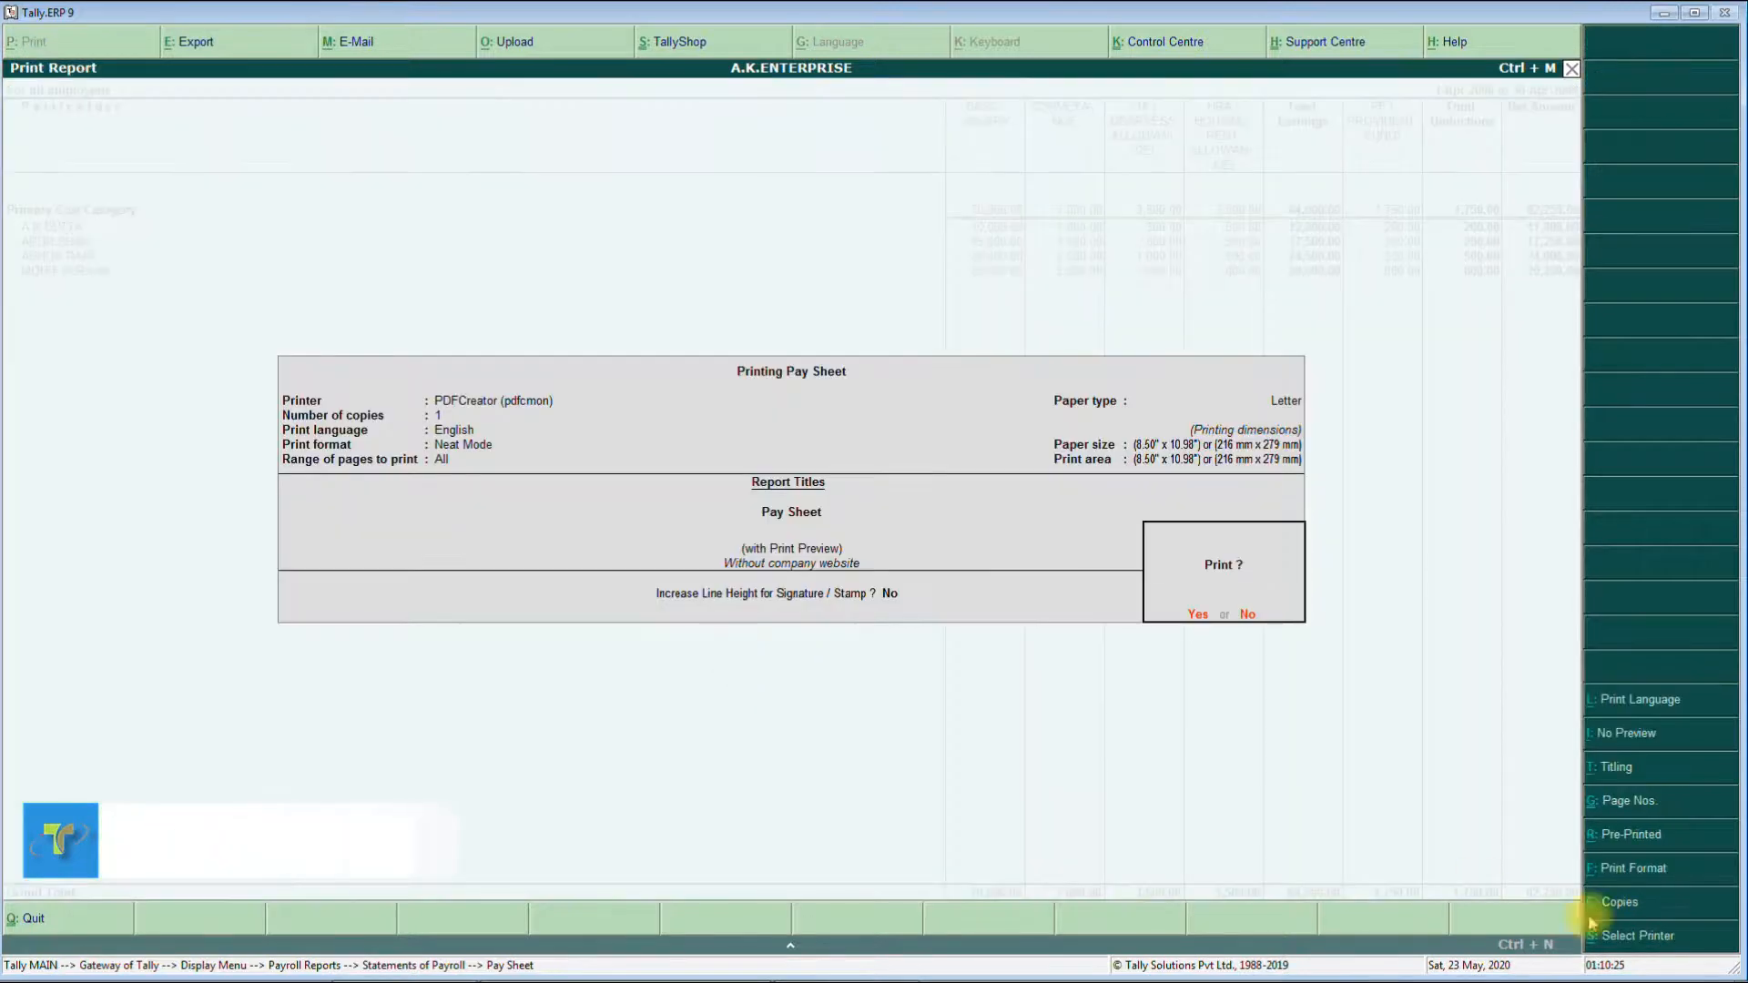
click(1652, 940)
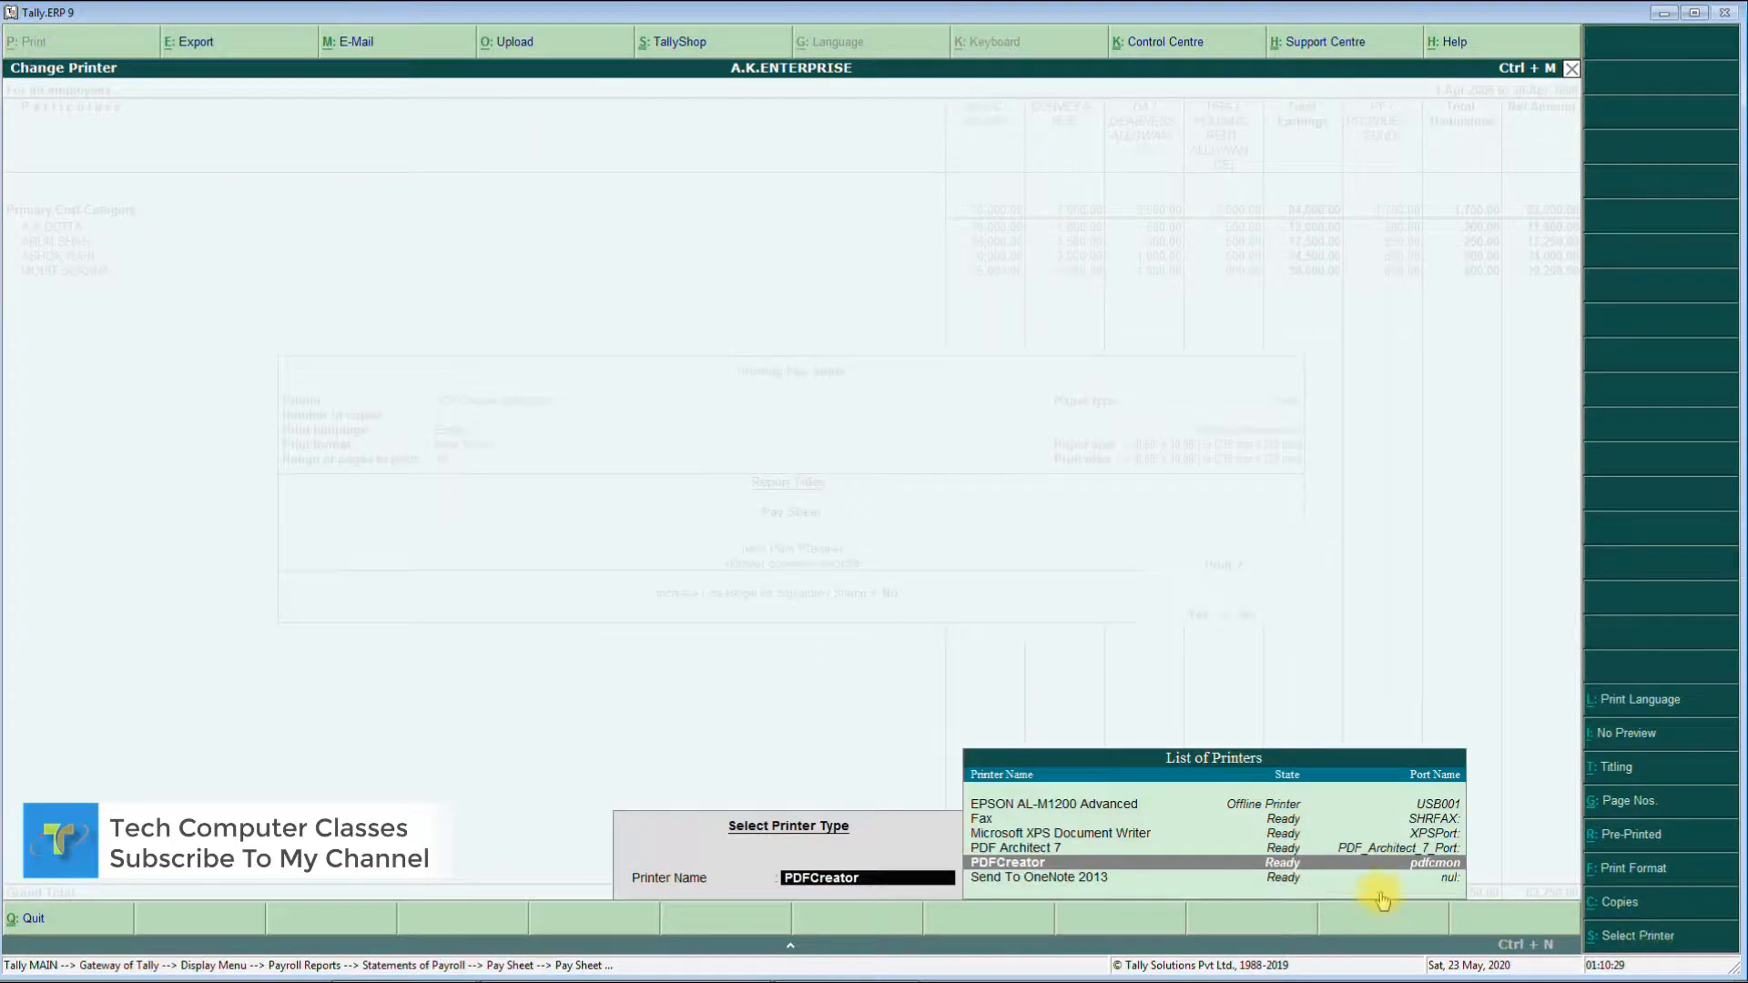
key(Return)
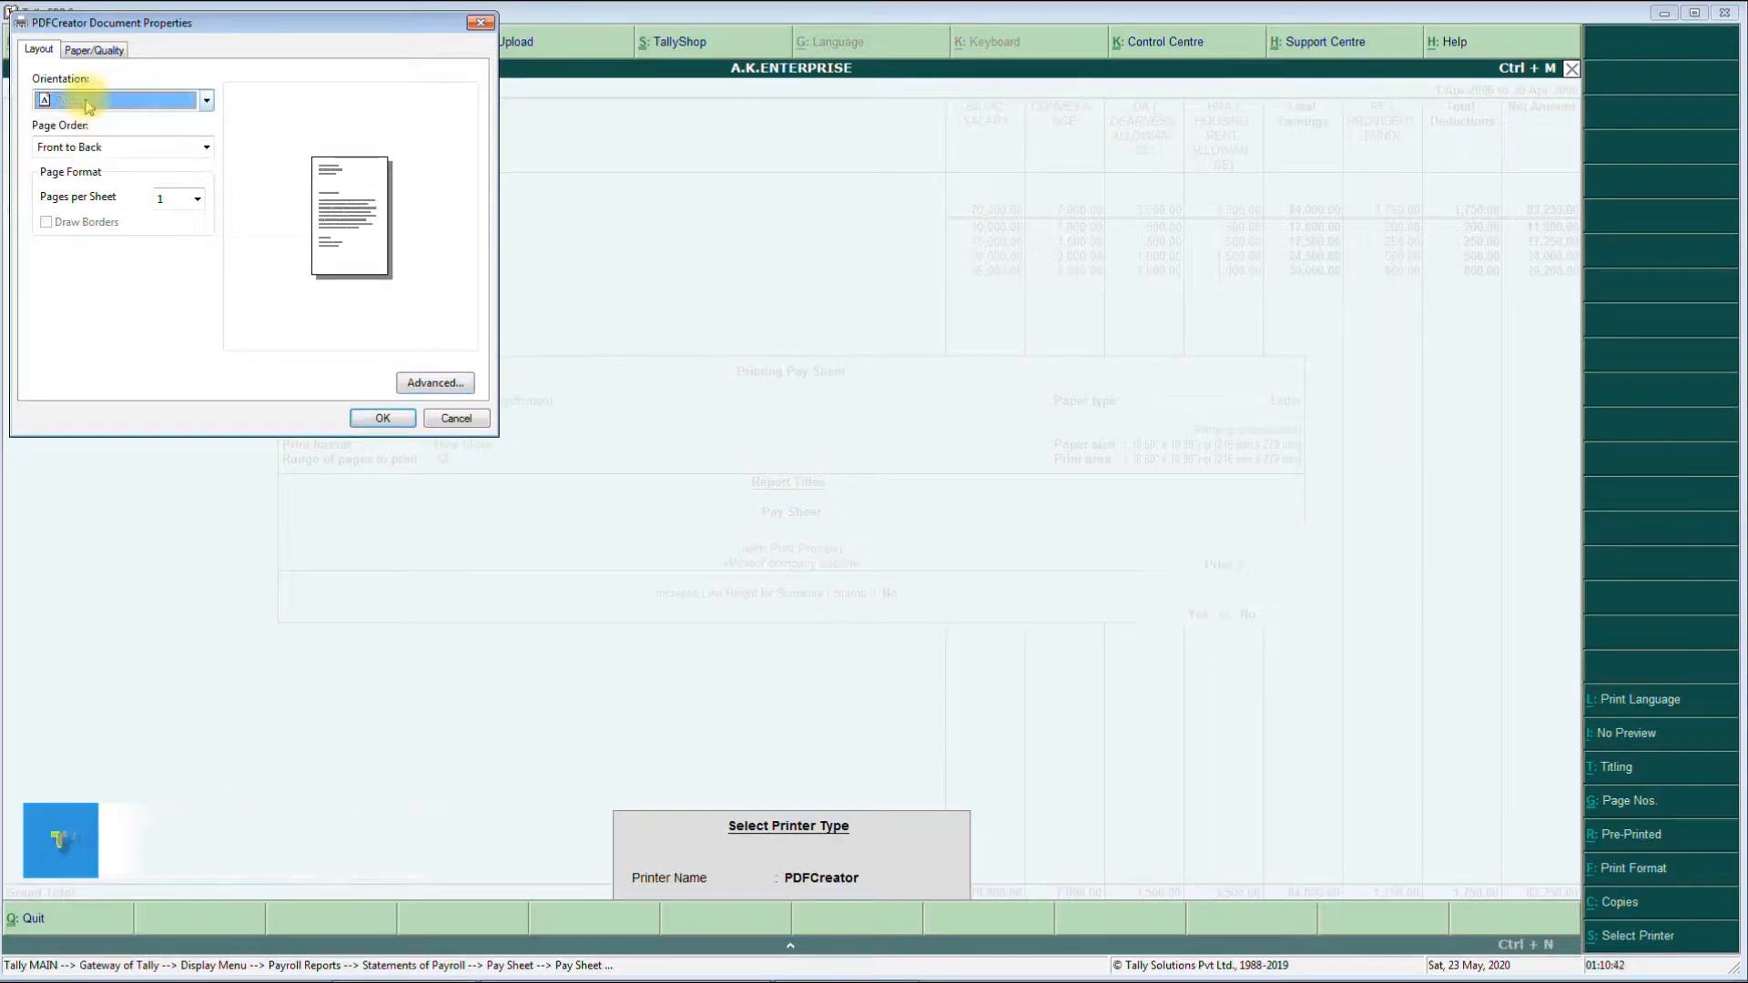
click(88, 102)
click(79, 136)
click(119, 147)
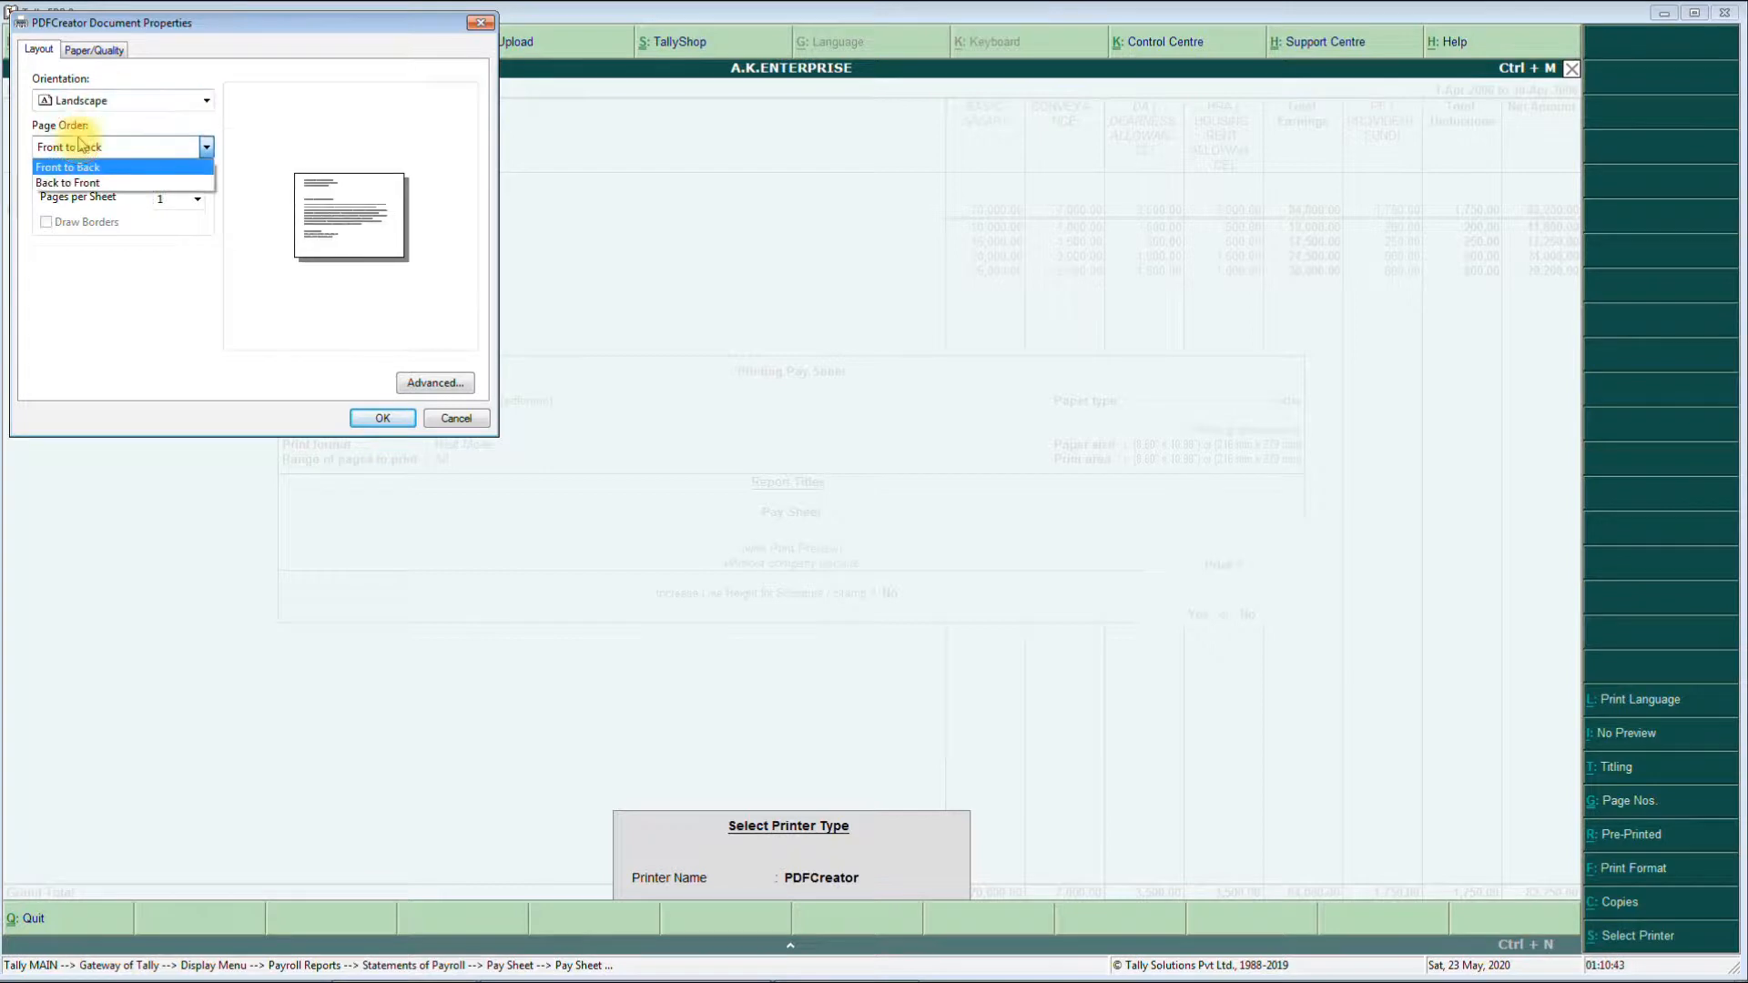
click(361, 417)
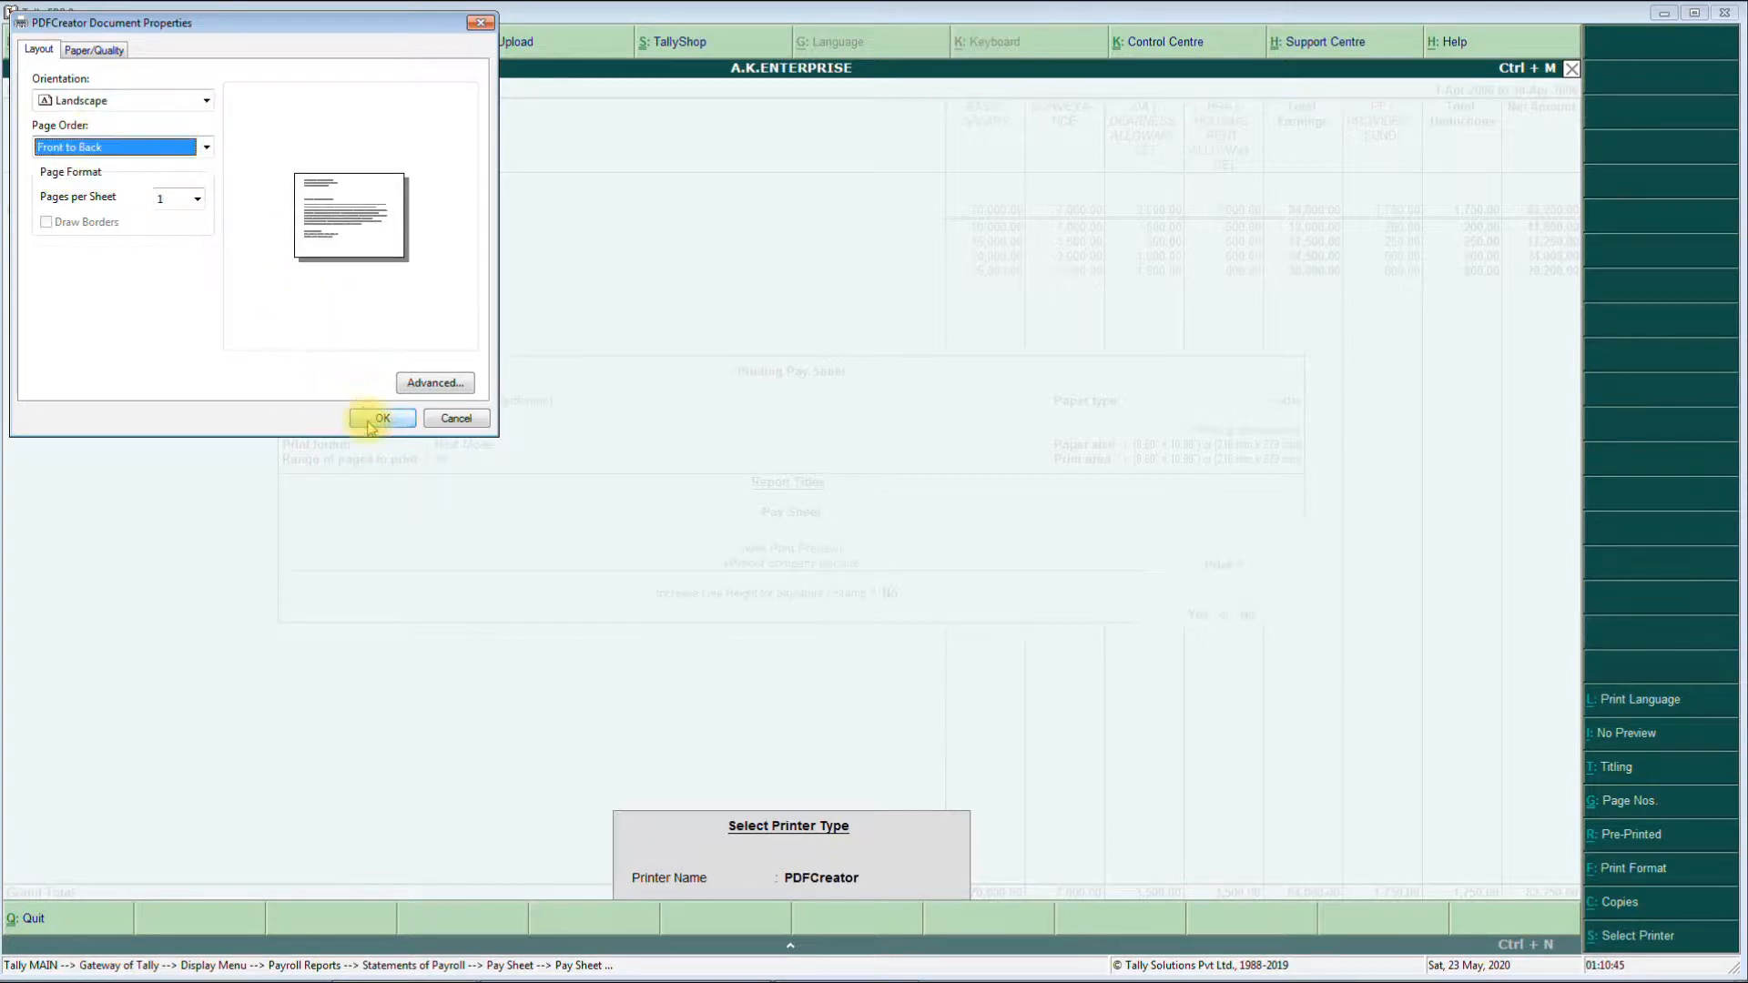
click(369, 421)
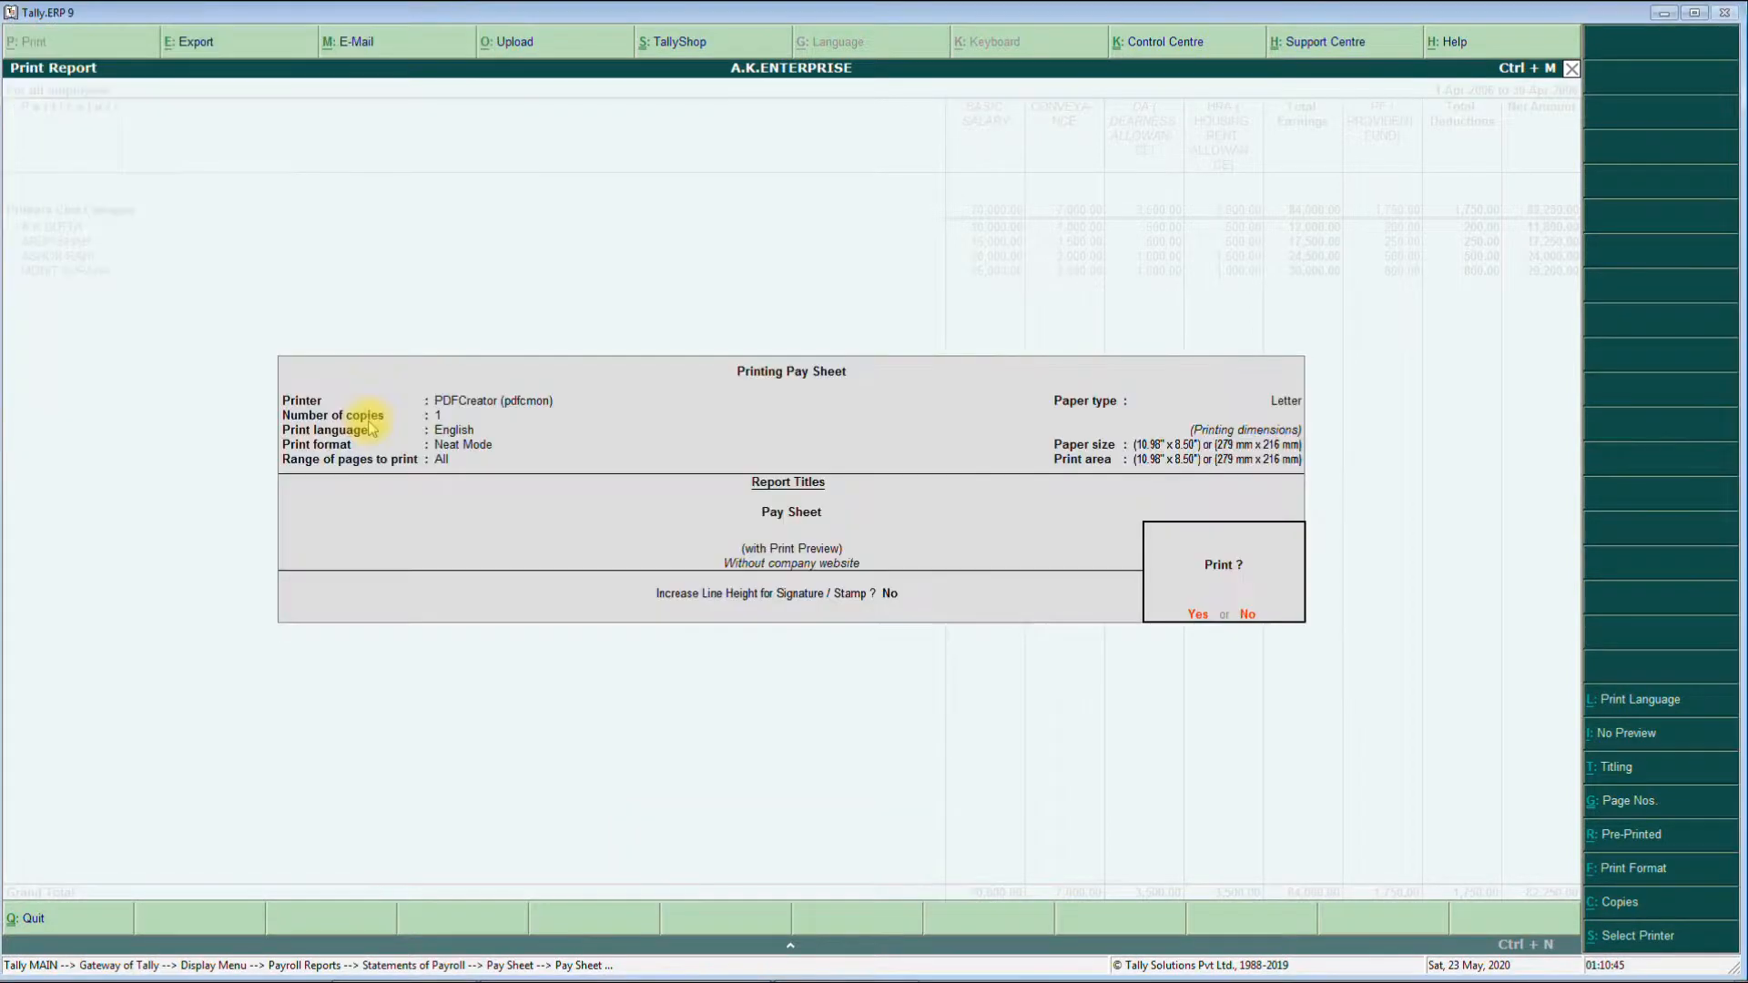
- Preview the landscape Pay Sheet printout, close the preview and return to the payroll statements
click(1198, 615)
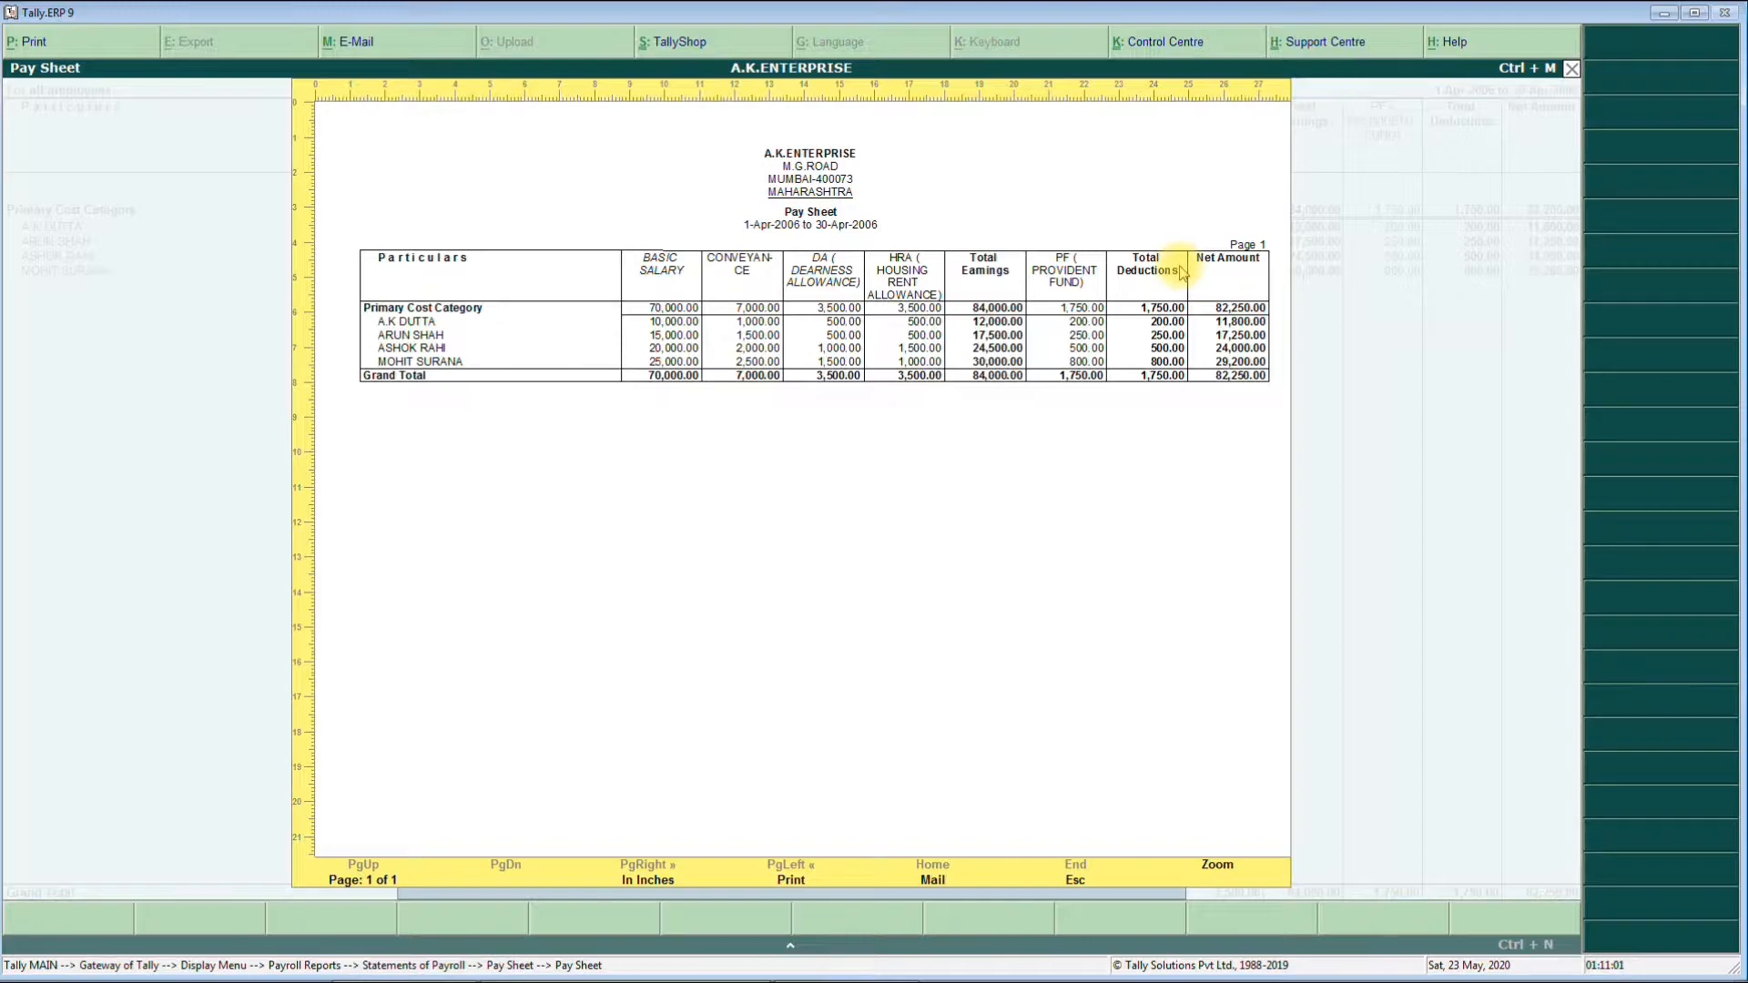
key(Escape)
key(Escape)
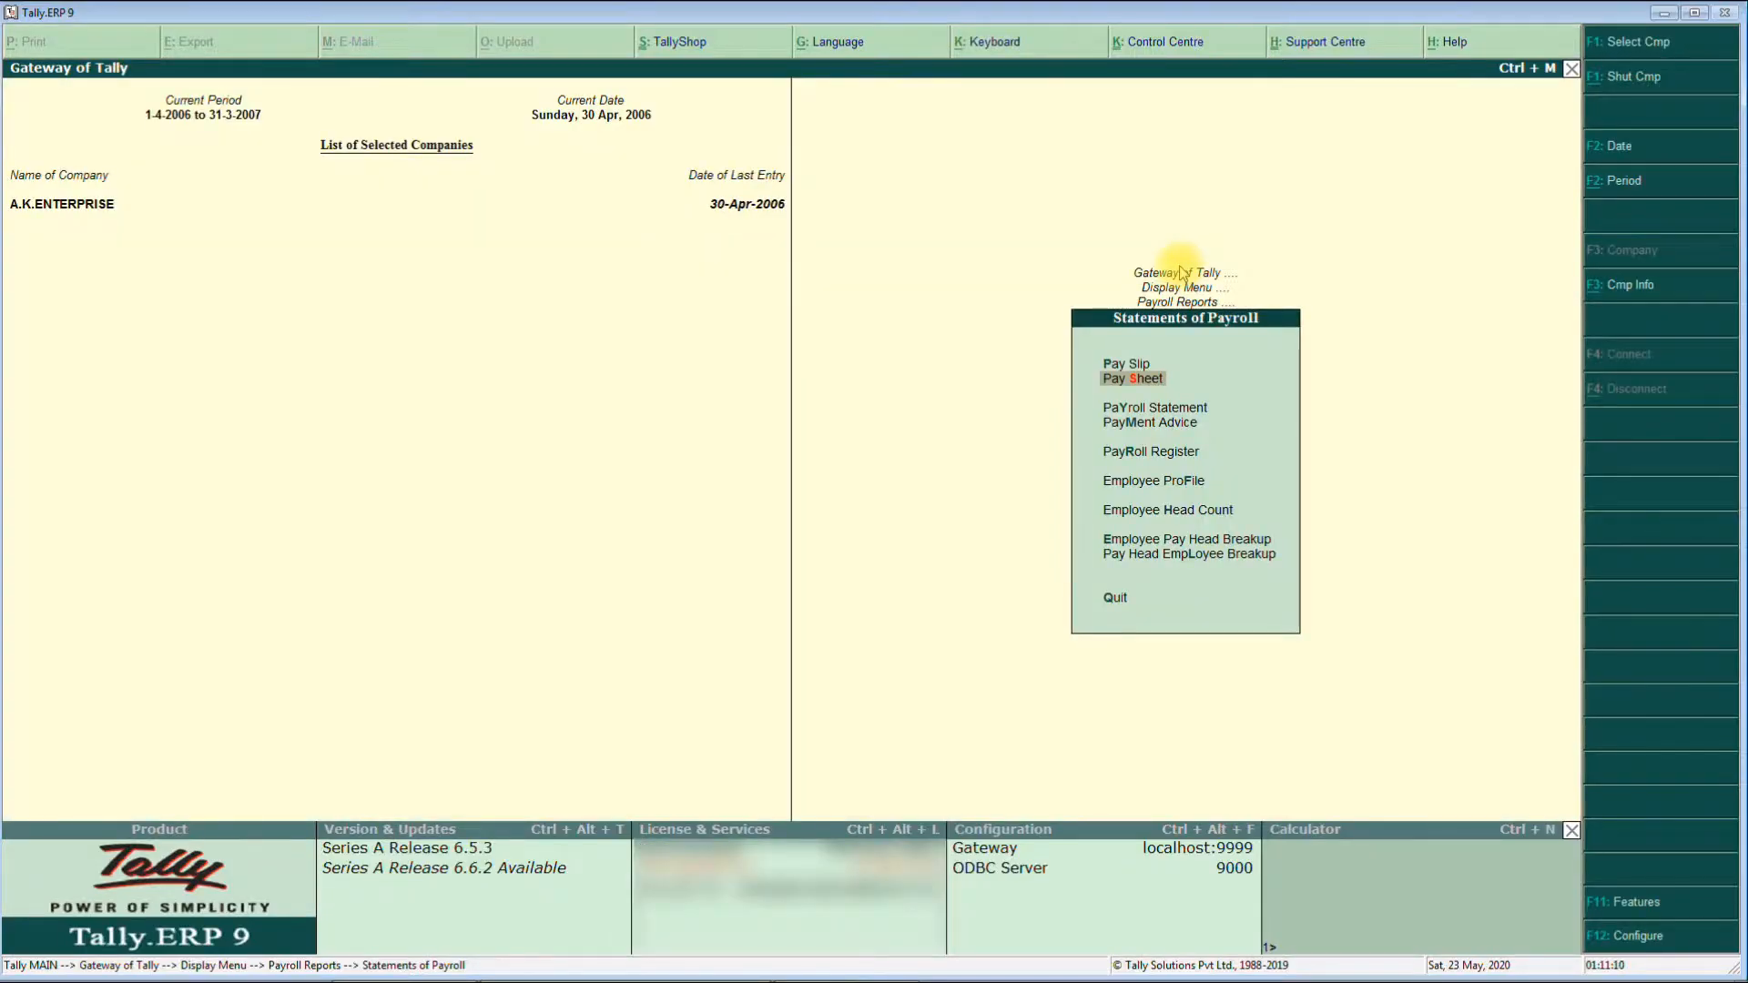
- Look over the Pay Slip report options through E-Mail IDs, and leave the payroll reports
key(Up)
key(Return)
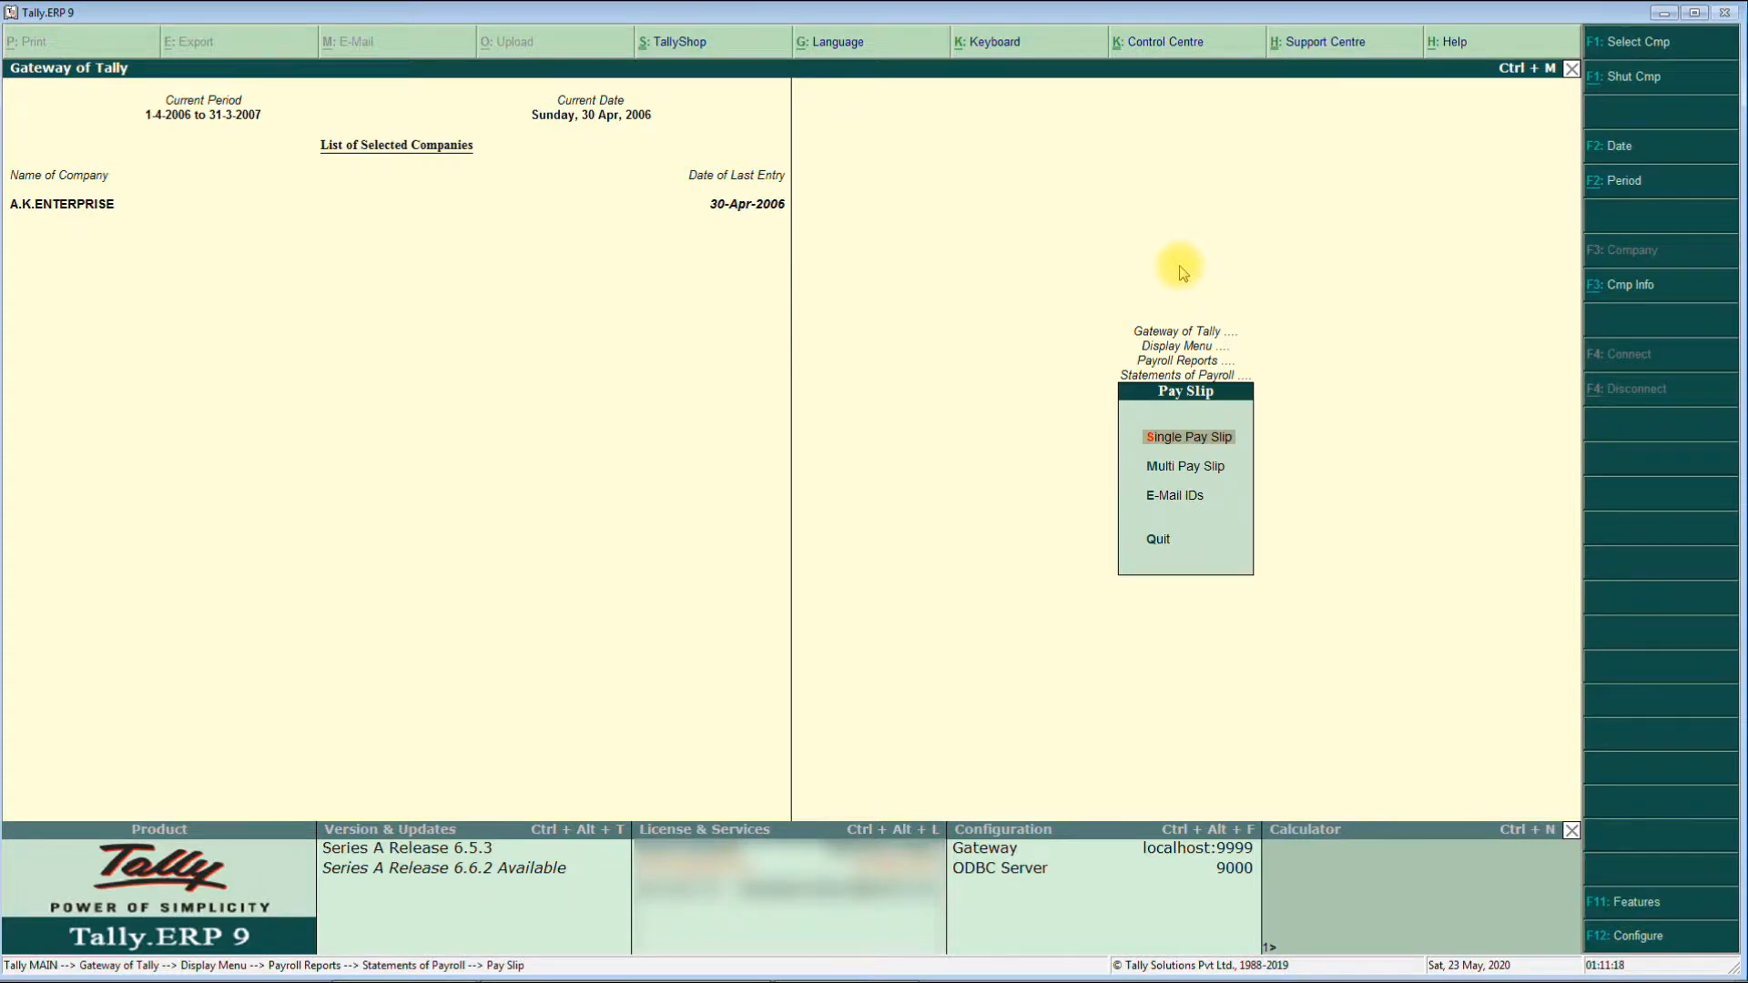
key(Down)
key(Down)
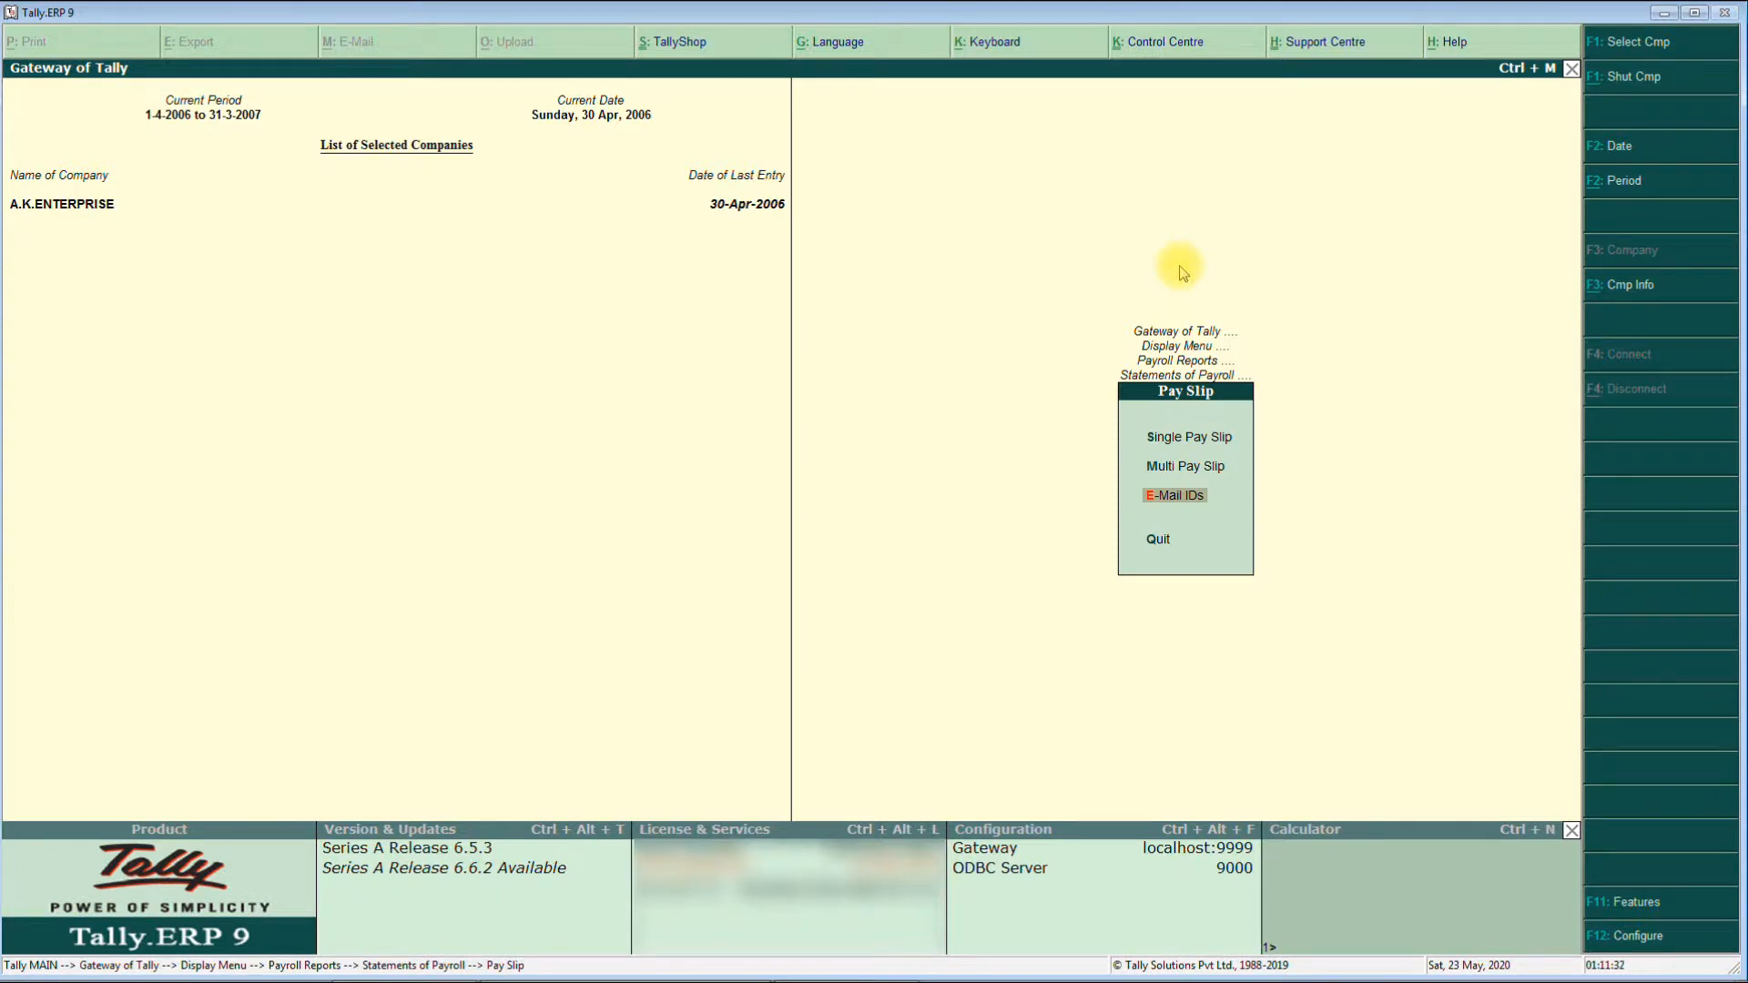
key(Escape)
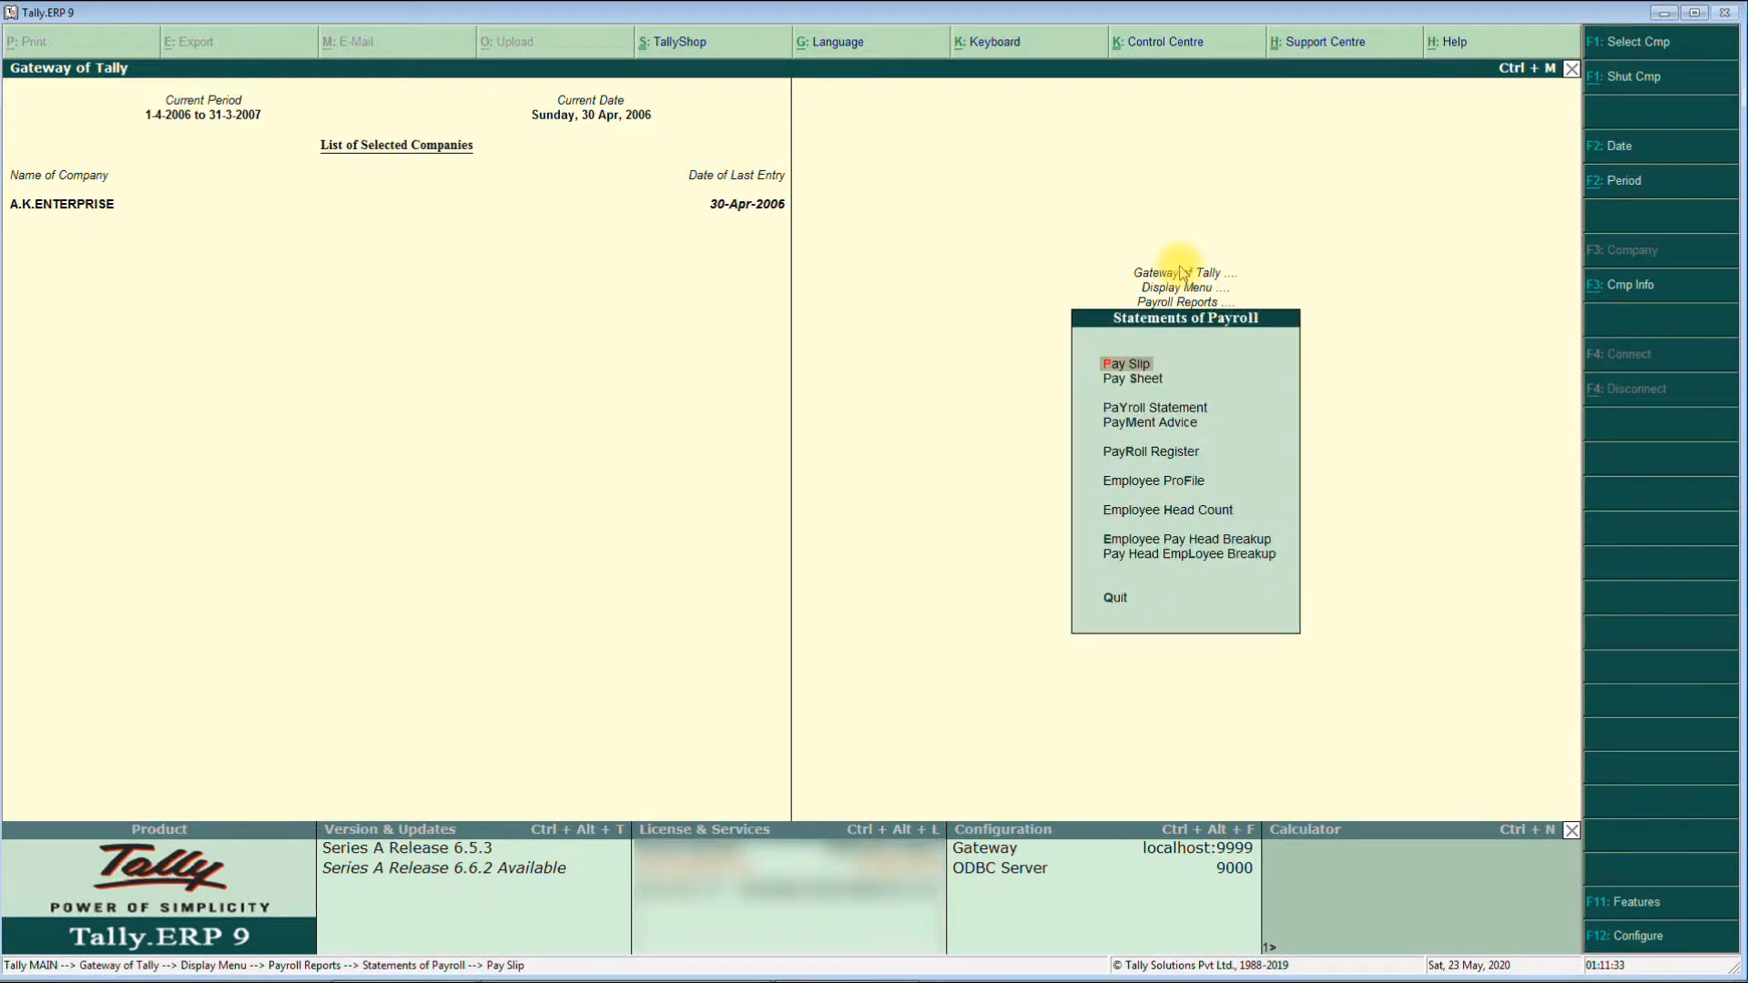
key(Escape)
key(Escape)
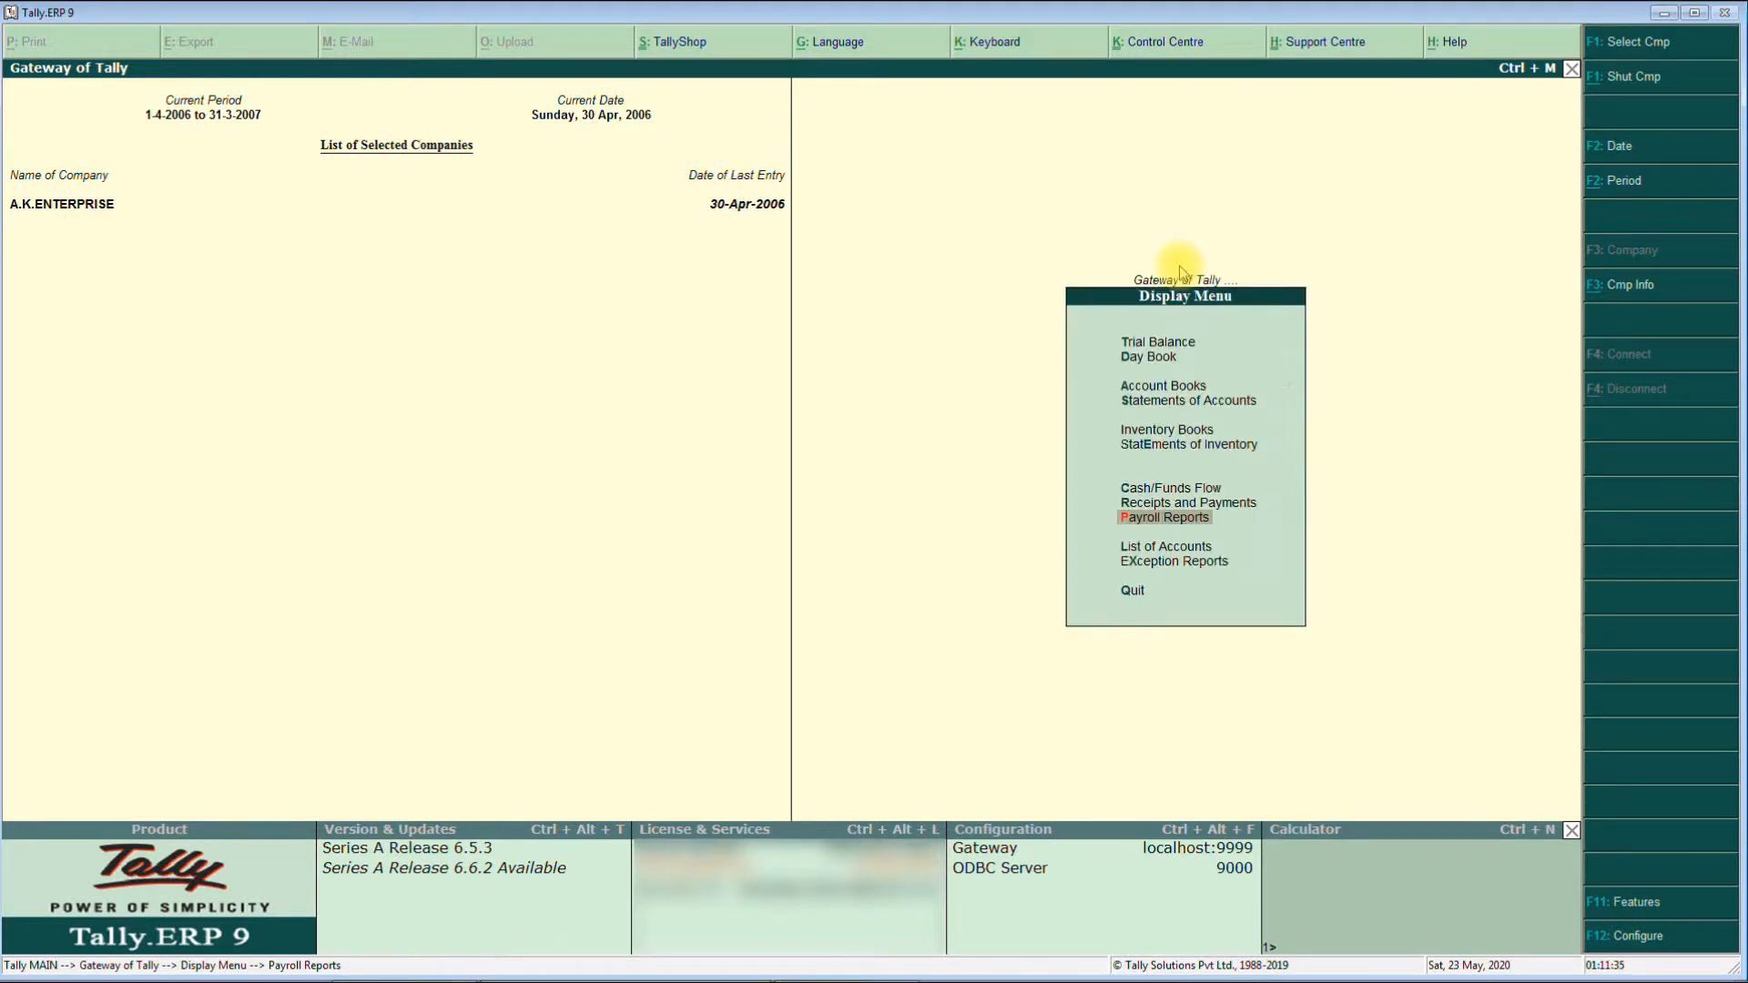